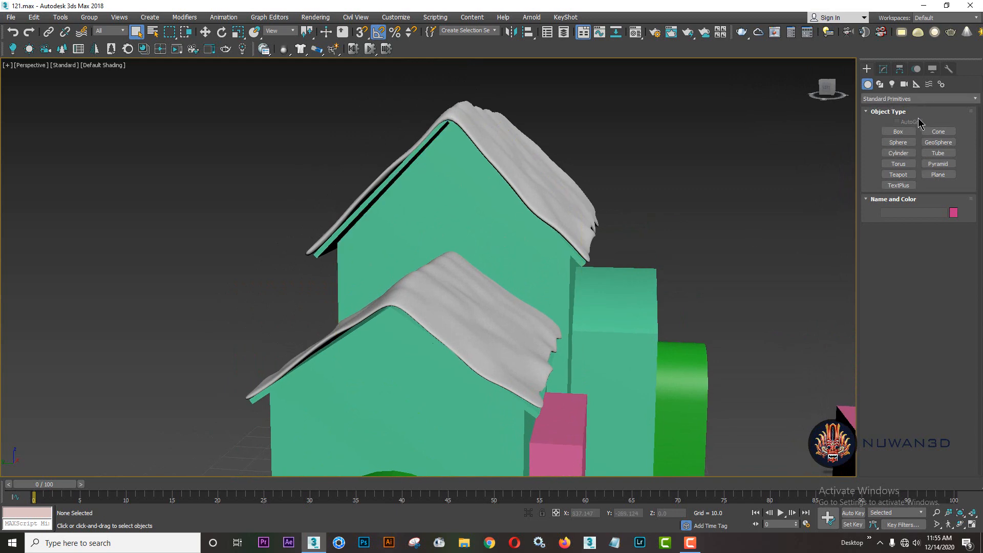
Create an AutoGrid cylinder of radius about 7.5 on the upper gable wall and move it along X to cross the wall
{"action": "left_click", "coordinate": [901, 153]}
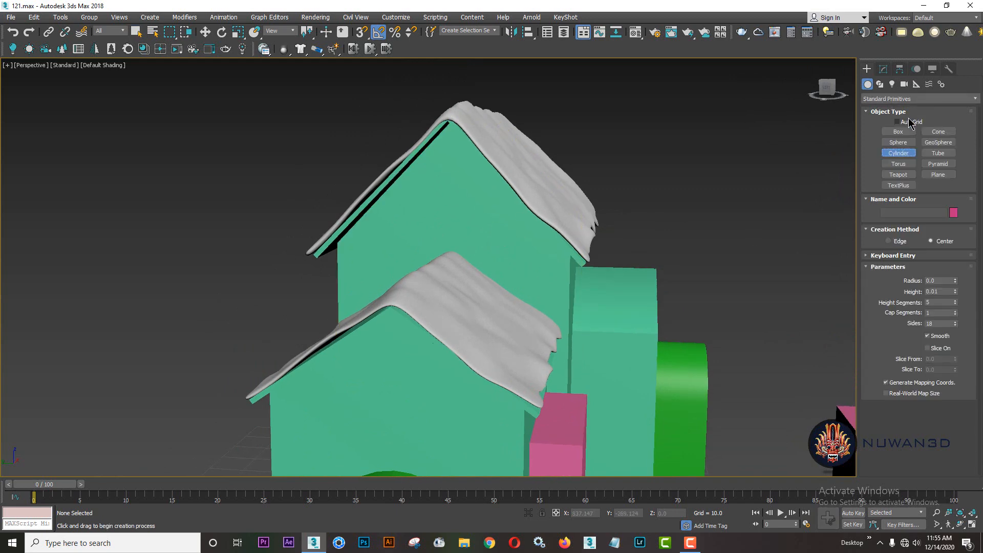
{"action": "middle_click_drag", "start_coordinate": [469, 205], "coordinate": [460, 180], "text": "alt"}
{"action": "left_click_drag", "start_coordinate": [440, 183], "coordinate": [448, 208]}
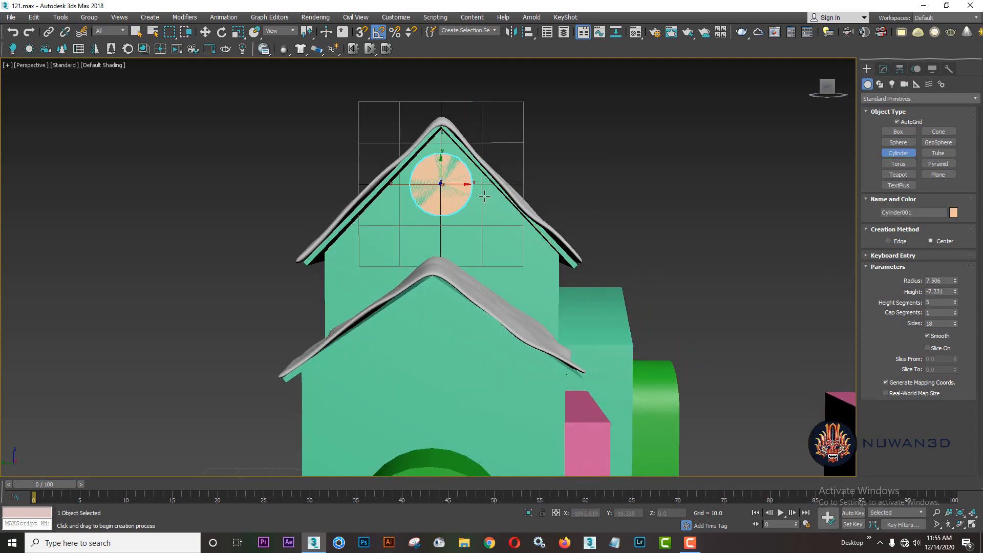
{"action": "middle_click_drag", "start_coordinate": [540, 212], "coordinate": [464, 189], "text": "alt"}
{"action": "key", "text": "w"}
{"action": "scroll", "coordinate": [437, 192], "scroll_direction": "up", "scroll_amount": 4}
{"action": "left_click_drag", "start_coordinate": [463, 184], "coordinate": [425, 190]}
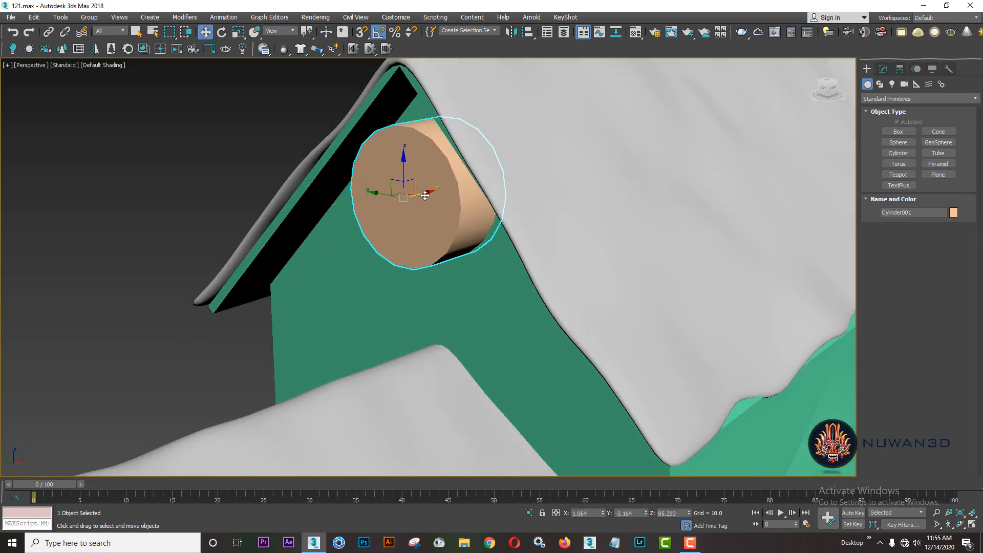
Show edged faces, set the gable cylinder's sides to 56 and nudge it slightly along X
{"action": "key", "text": "F4"}
{"action": "left_click", "coordinate": [884, 69]}
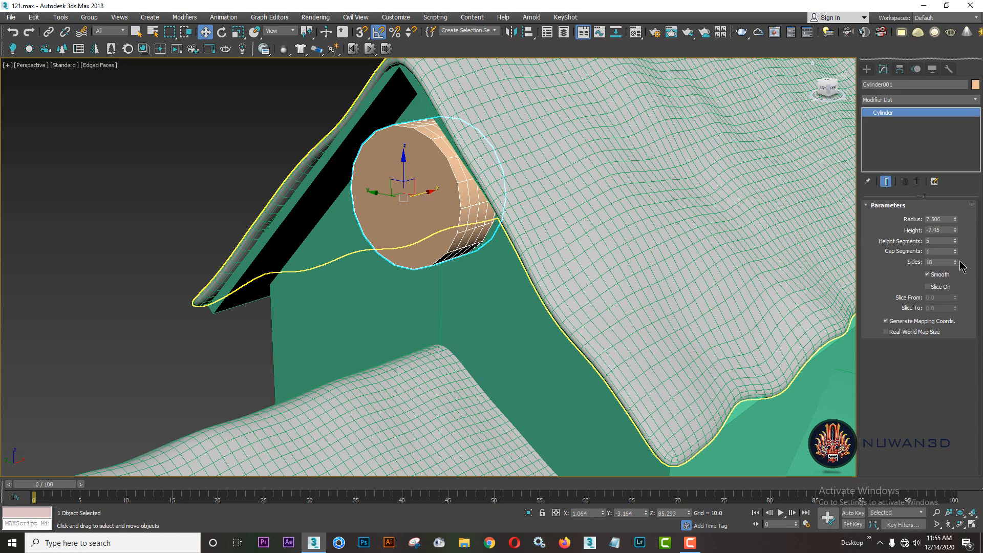
{"action": "left_click_drag", "start_coordinate": [955, 263], "coordinate": [956, 243]}
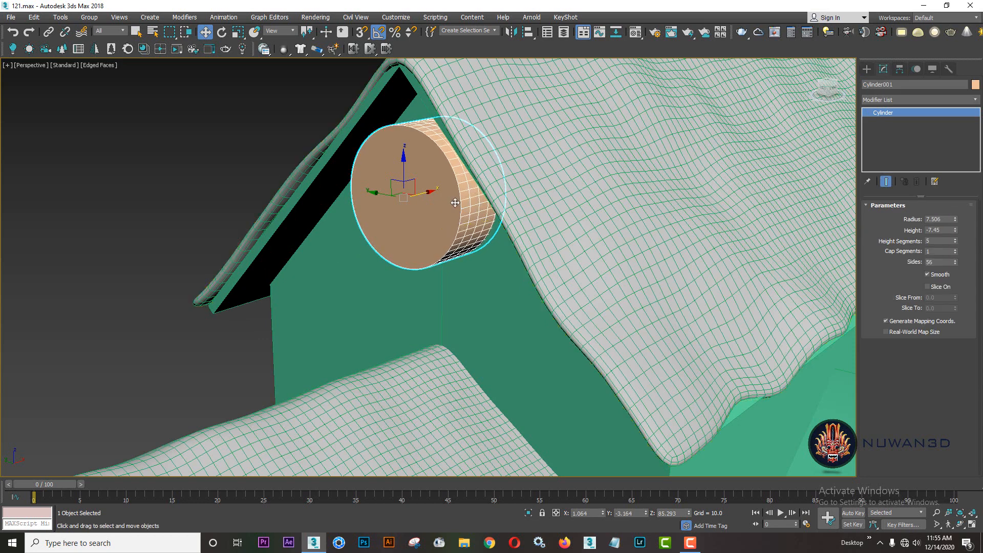
{"action": "mouse_move", "coordinate": [427, 194]}
{"action": "left_mouse_down"}
{"action": "mouse_move", "coordinate": [403, 195]}
{"action": "mouse_move", "coordinate": [424, 197]}
{"action": "left_mouse_up"}
{"action": "scroll", "coordinate": [502, 275], "scroll_direction": "down", "scroll_amount": 4}
{"action": "middle_click_drag", "start_coordinate": [502, 248], "coordinate": [502, 202]}
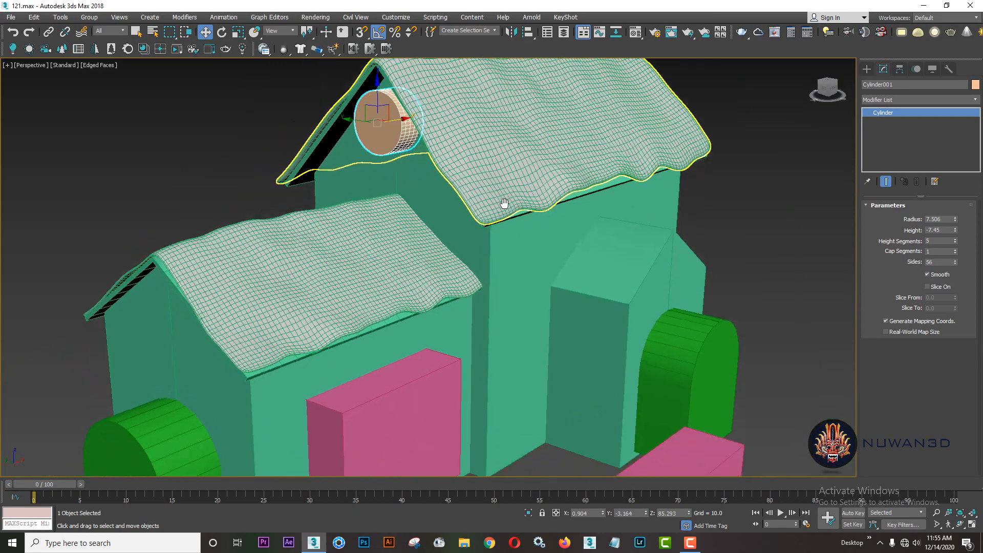
{"action": "scroll", "coordinate": [502, 202], "scroll_direction": "down", "scroll_amount": 1}
{"action": "middle_click_drag", "start_coordinate": [501, 282], "coordinate": [490, 261]}
{"action": "left_click", "coordinate": [703, 221]}
{"action": "left_click", "coordinate": [399, 299]}
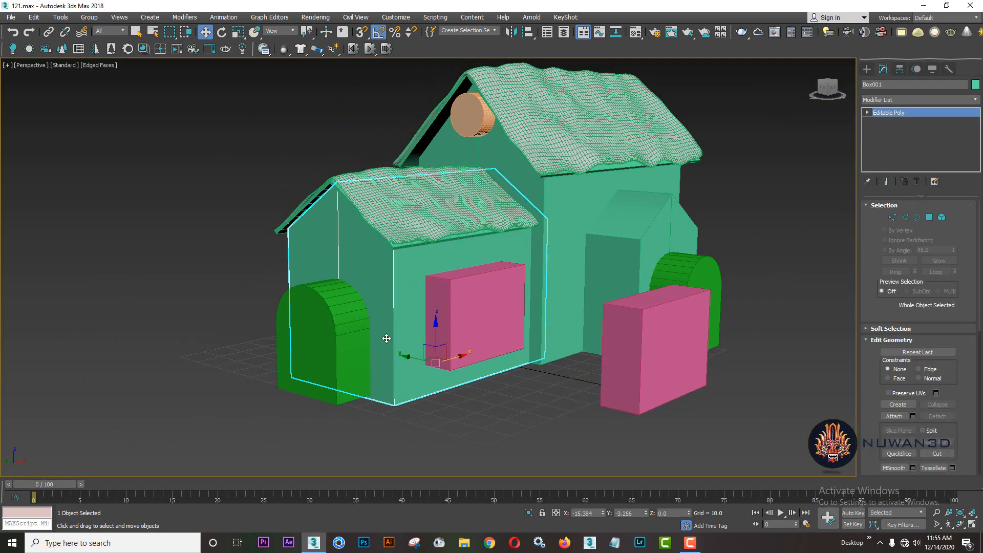
{"action": "middle_click_drag", "start_coordinate": [398, 299], "coordinate": [415, 328]}
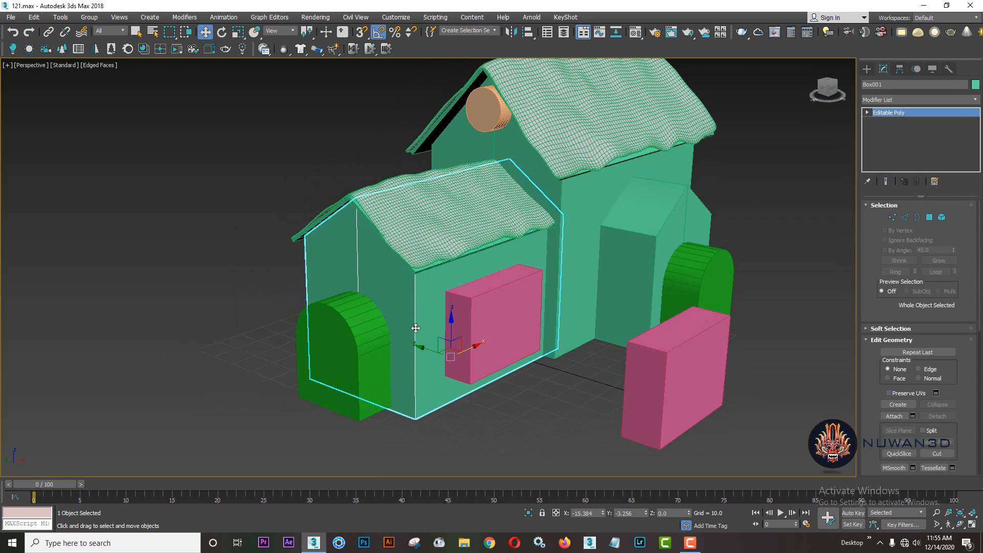
{"action": "left_click", "coordinate": [457, 434]}
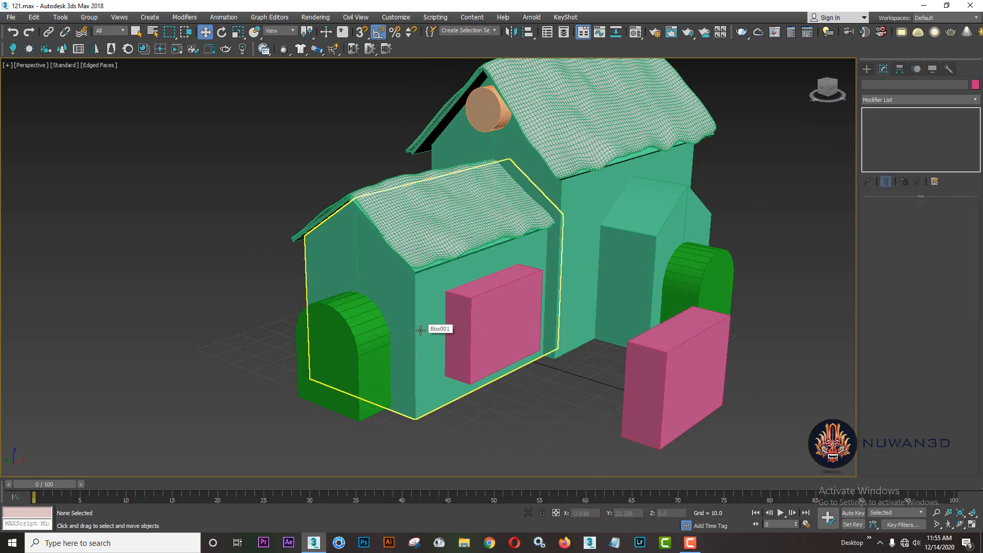
Cut the doorway in the front house block with a Boolean Subtract, using the green arched object as operand
{"action": "left_click", "coordinate": [420, 330]}
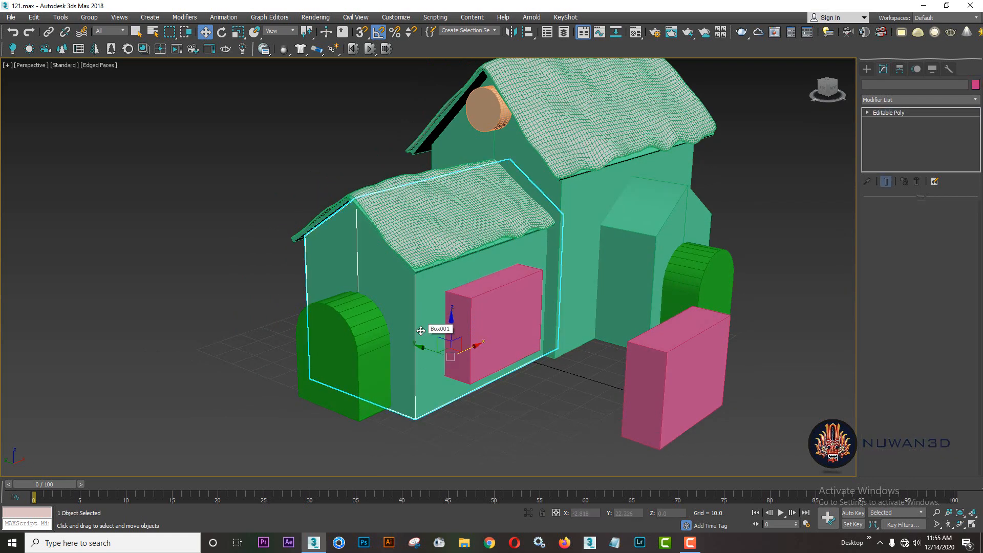
{"action": "left_click", "coordinate": [867, 68]}
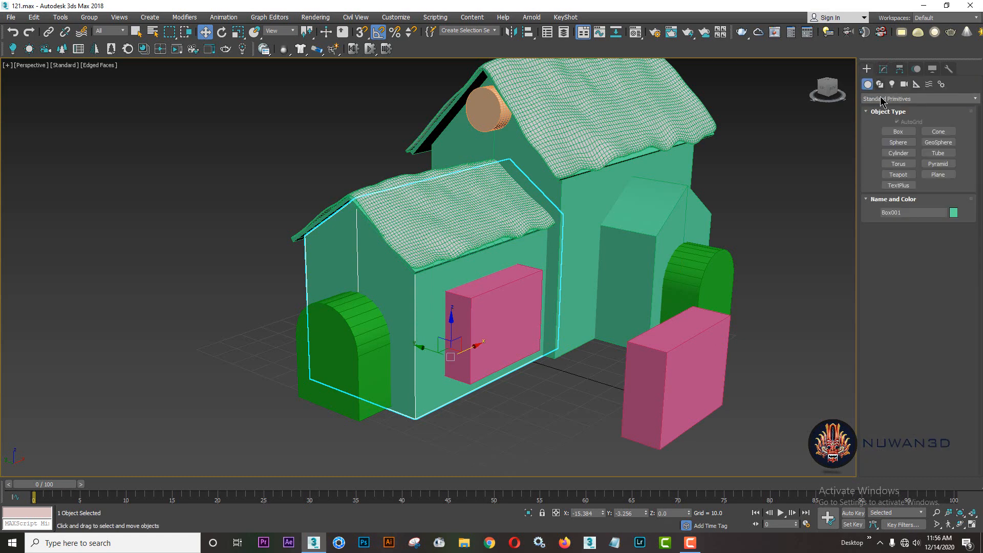
{"action": "left_click", "coordinate": [893, 99]}
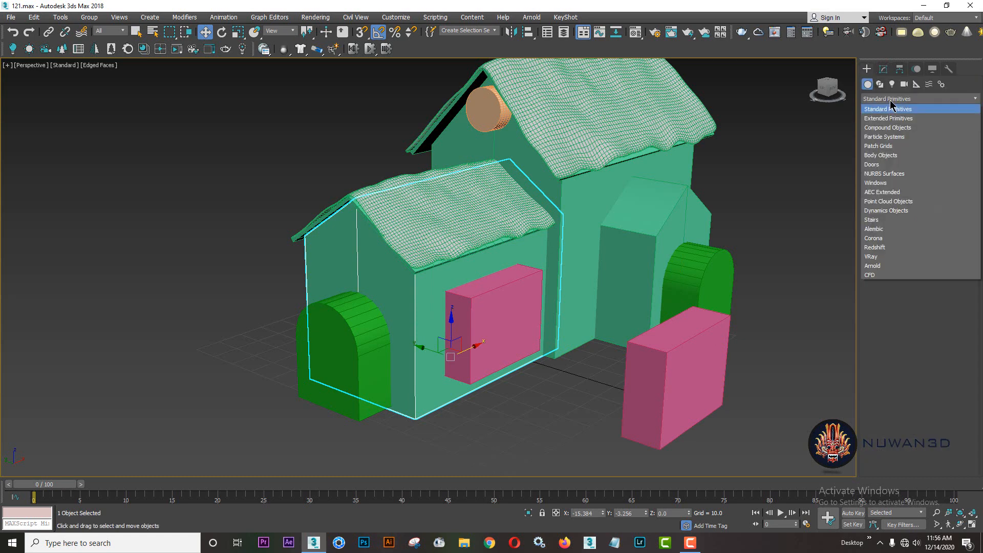
{"action": "left_click", "coordinate": [897, 128]}
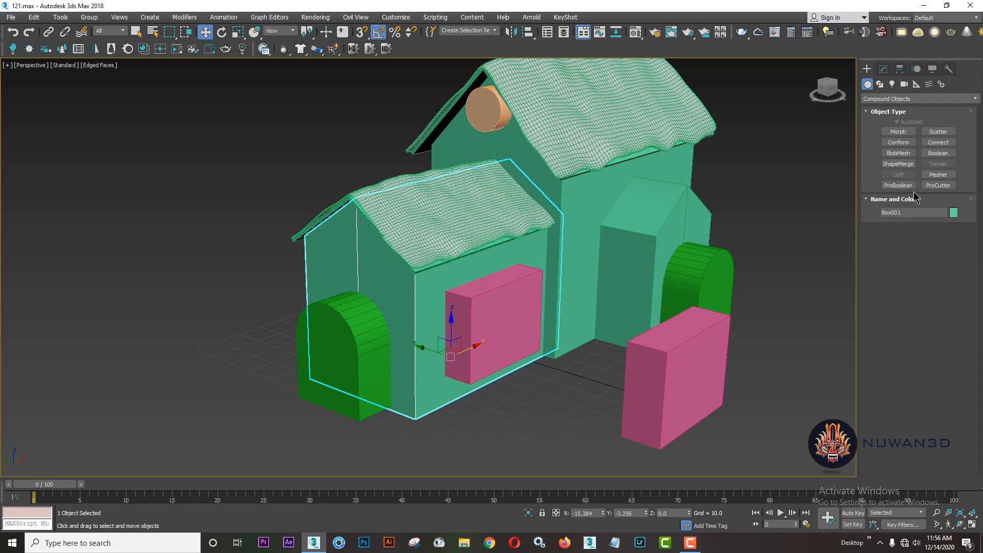
{"action": "left_click", "coordinate": [938, 153]}
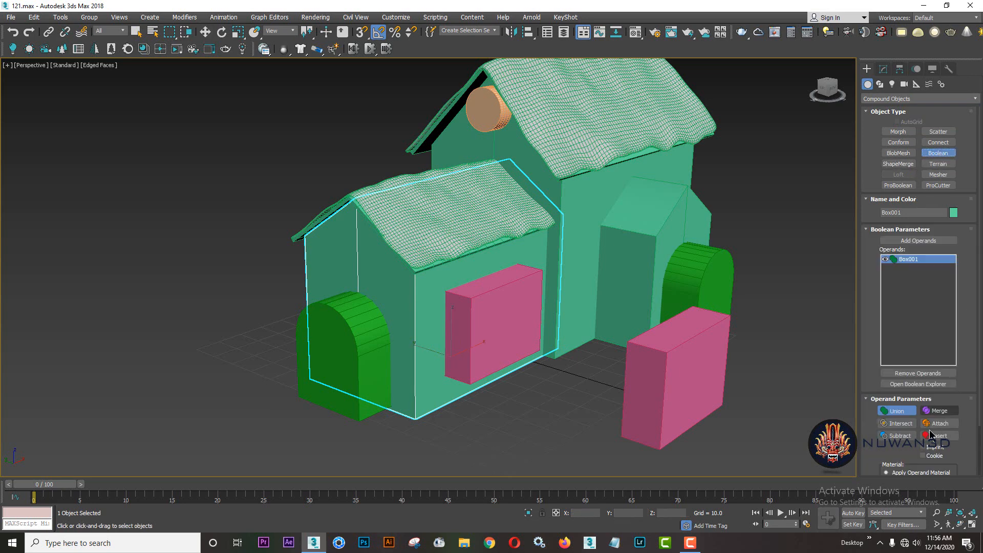
{"action": "left_click", "coordinate": [900, 436]}
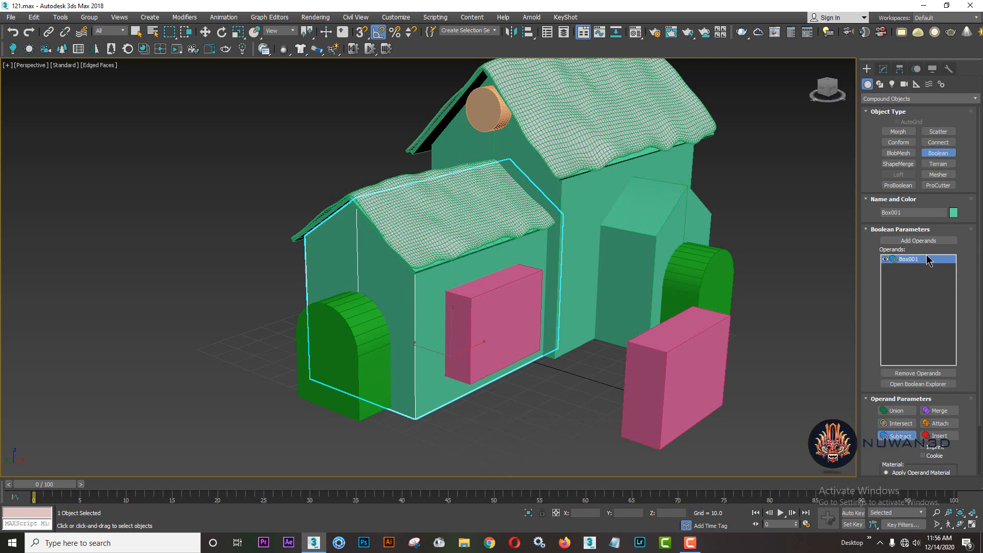
{"action": "left_click", "coordinate": [918, 240]}
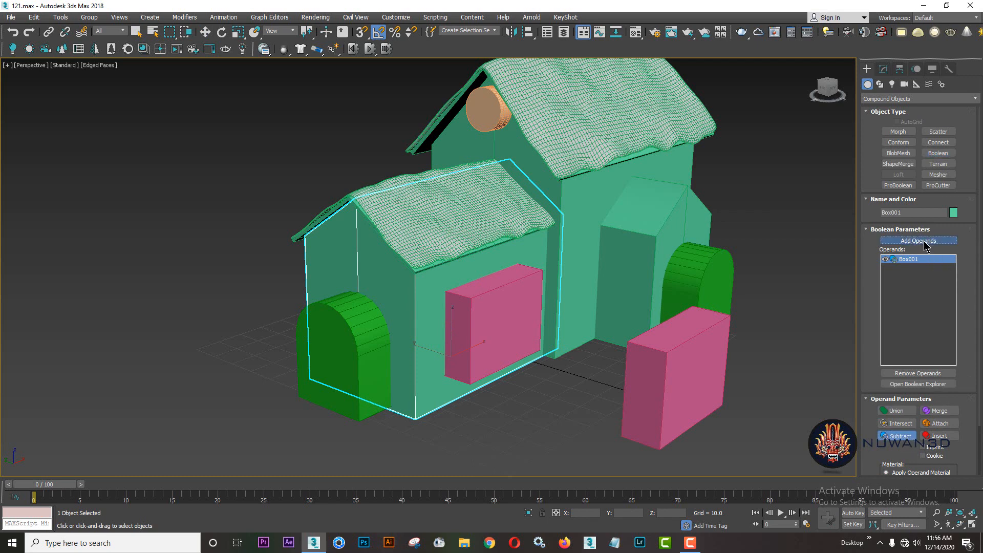
{"action": "left_click", "coordinate": [367, 341]}
Add the pink box in the front block's side wall as another Subtract operand to cut the window recess, and end the Boolean
{"action": "middle_click_drag", "start_coordinate": [417, 355], "coordinate": [417, 333], "text": "alt"}
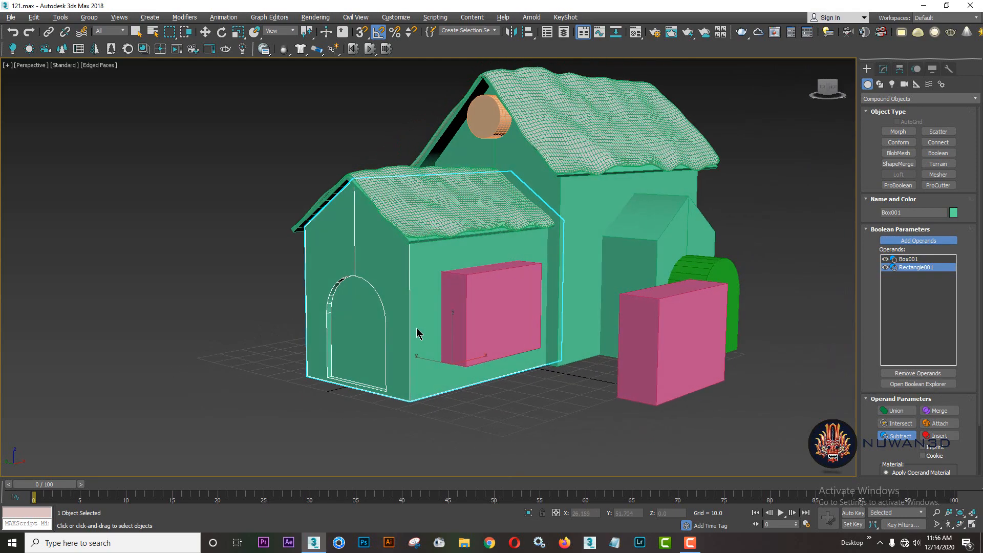
{"action": "left_click", "coordinate": [486, 303]}
{"action": "middle_click_drag", "start_coordinate": [567, 199], "coordinate": [539, 205], "text": "alt"}
{"action": "key", "text": "w"}
{"action": "left_click", "coordinate": [247, 364]}
Subtract the cylinder from the tall main house block with a Boolean to cut the round gable opening
{"action": "middle_click_drag", "start_coordinate": [364, 329], "coordinate": [473, 286], "text": "alt"}
{"action": "left_click", "coordinate": [472, 260]}
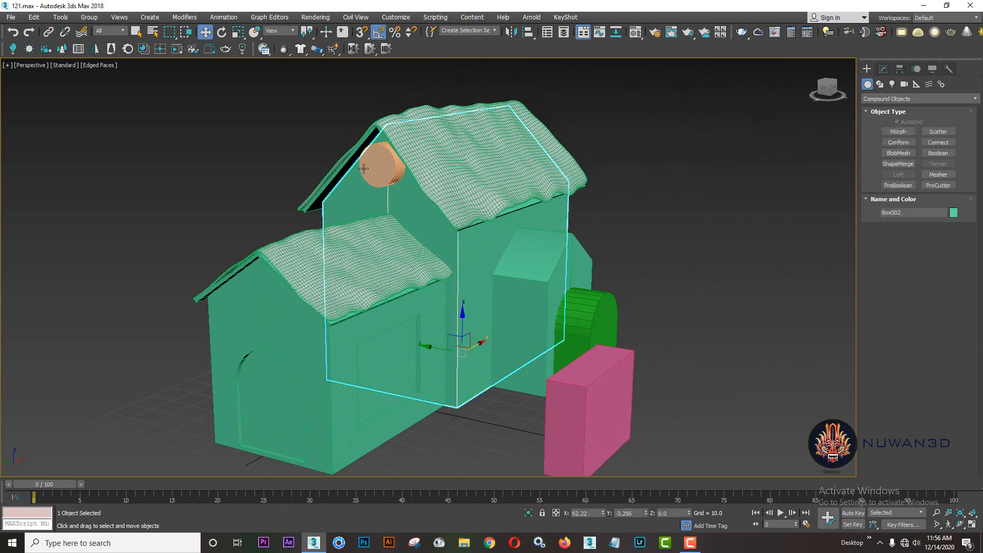
{"action": "middle_click_drag", "start_coordinate": [451, 225], "coordinate": [491, 272]}
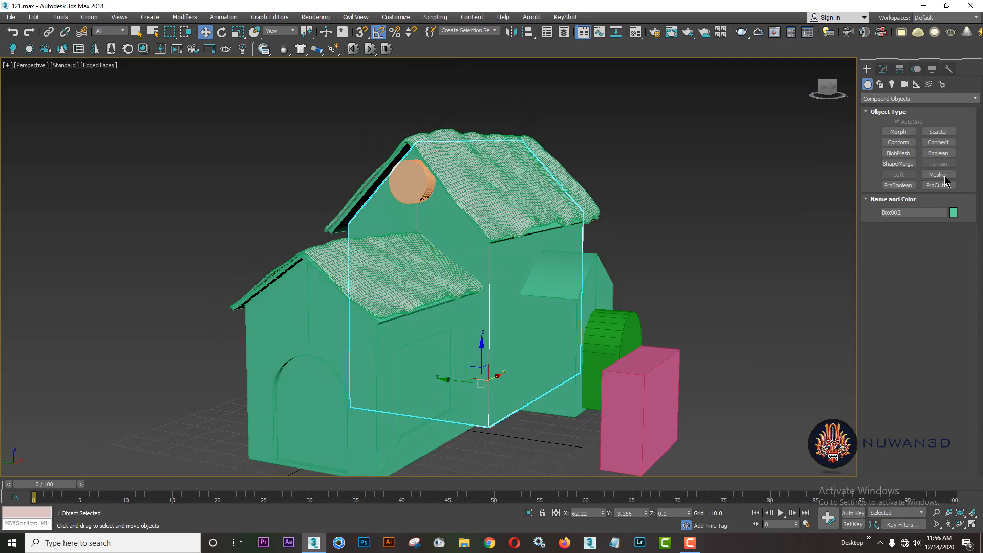
{"action": "left_click", "coordinate": [940, 154]}
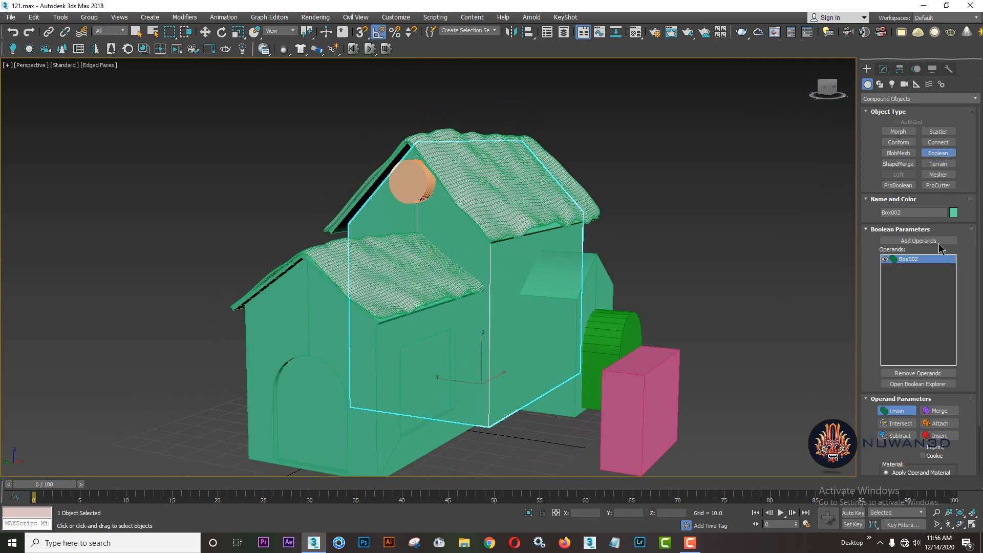
{"action": "left_click", "coordinate": [899, 436]}
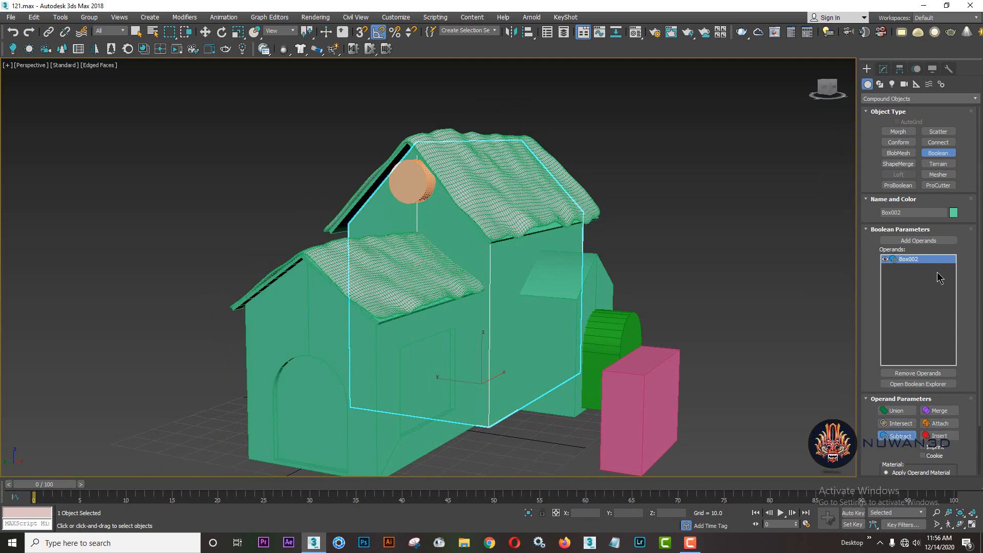
{"action": "left_click", "coordinate": [919, 241]}
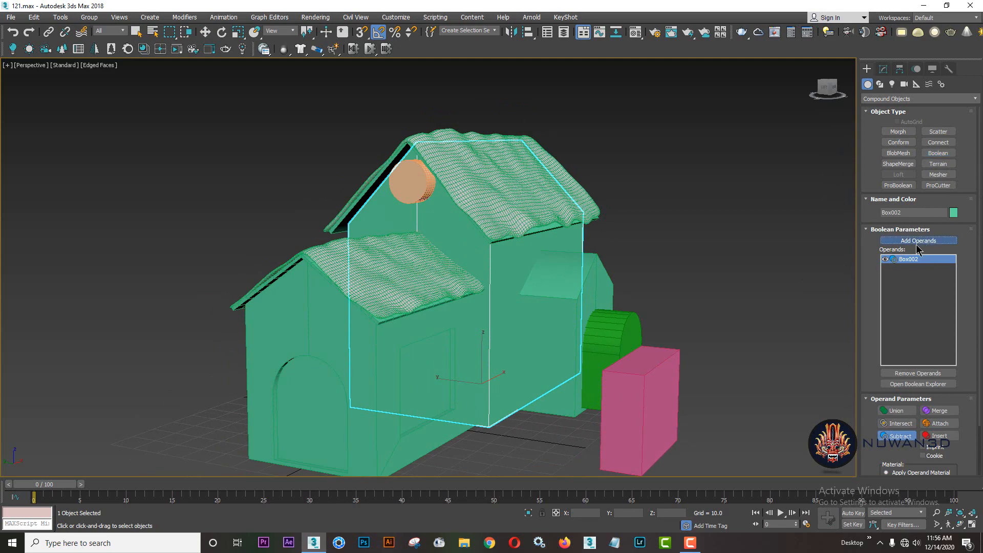
{"action": "left_click", "coordinate": [409, 205]}
{"action": "middle_click_drag", "start_coordinate": [508, 263], "coordinate": [476, 263], "text": "alt"}
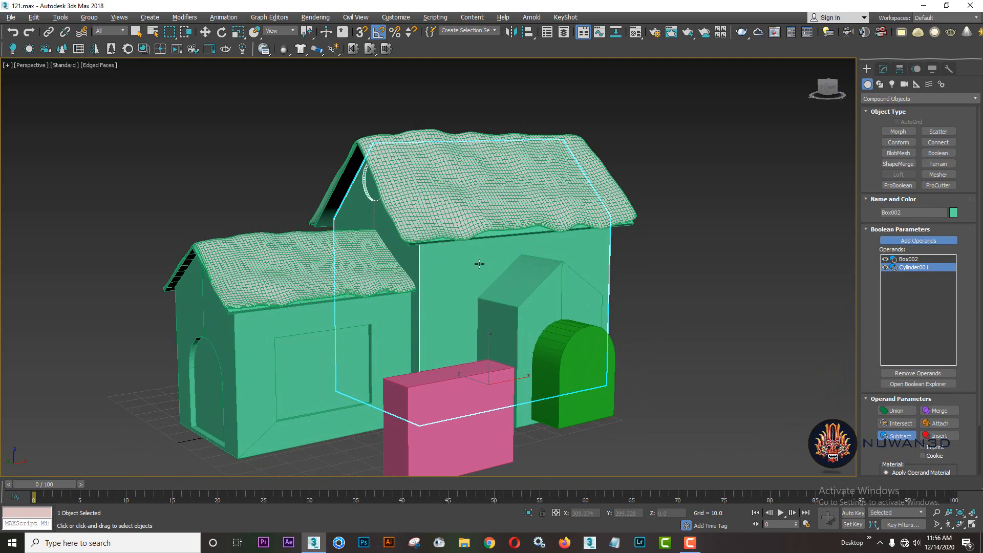
{"action": "left_click", "coordinate": [884, 69]}
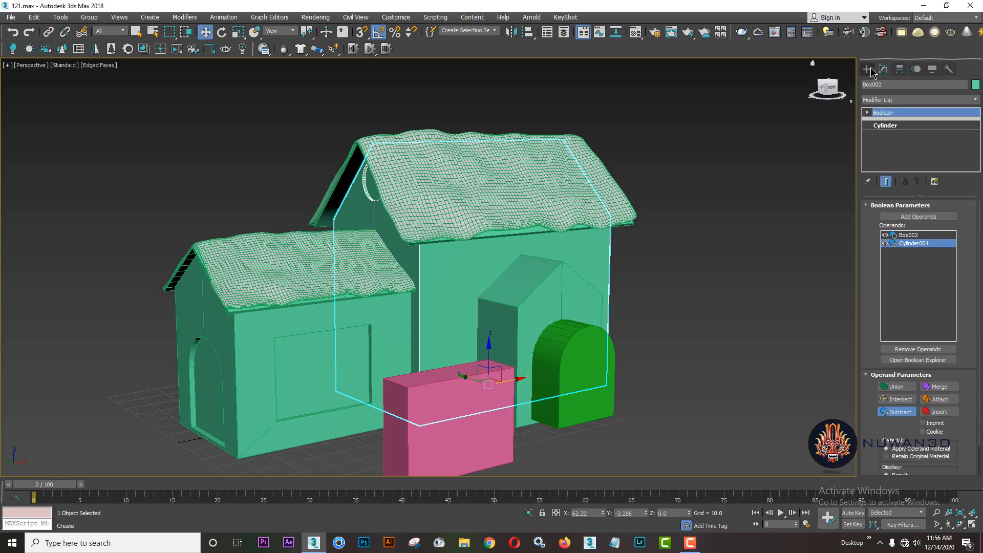
{"action": "left_click", "coordinate": [866, 68]}
{"action": "left_click", "coordinate": [693, 244]}
Subtract the remaining green arched object from the small side annex with a Boolean to cut its doorway
{"action": "left_click", "coordinate": [539, 300]}
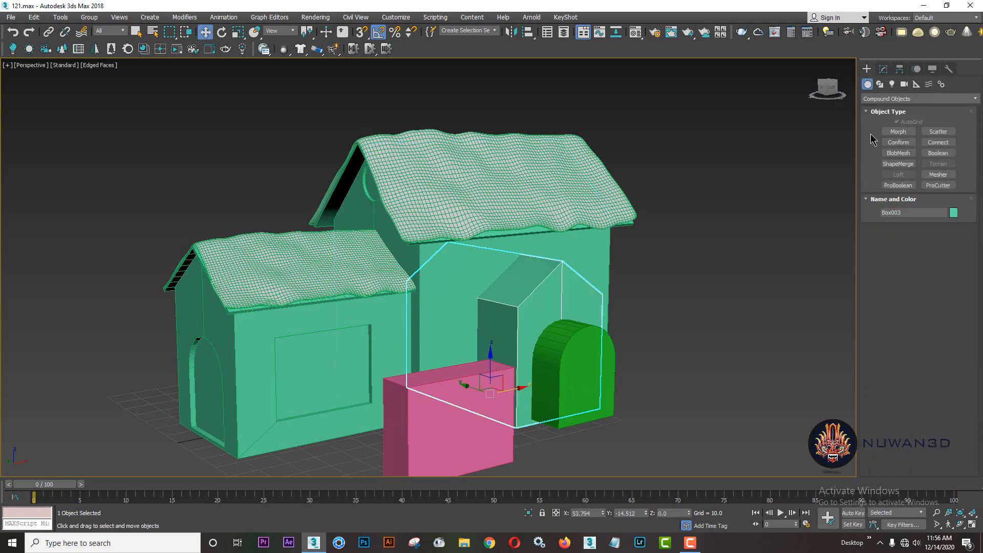
{"action": "left_click", "coordinate": [938, 153]}
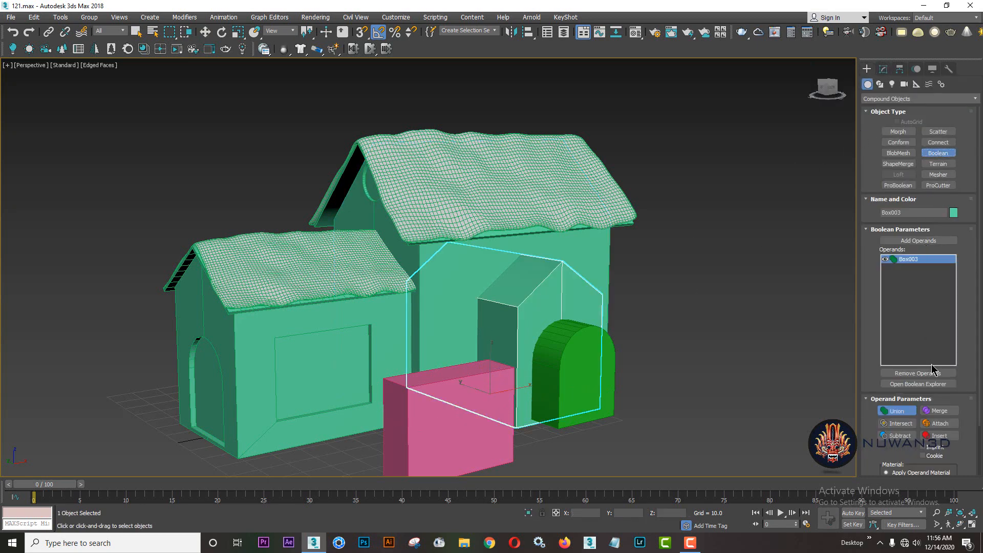
{"action": "left_click", "coordinate": [897, 436]}
{"action": "left_click", "coordinate": [917, 241]}
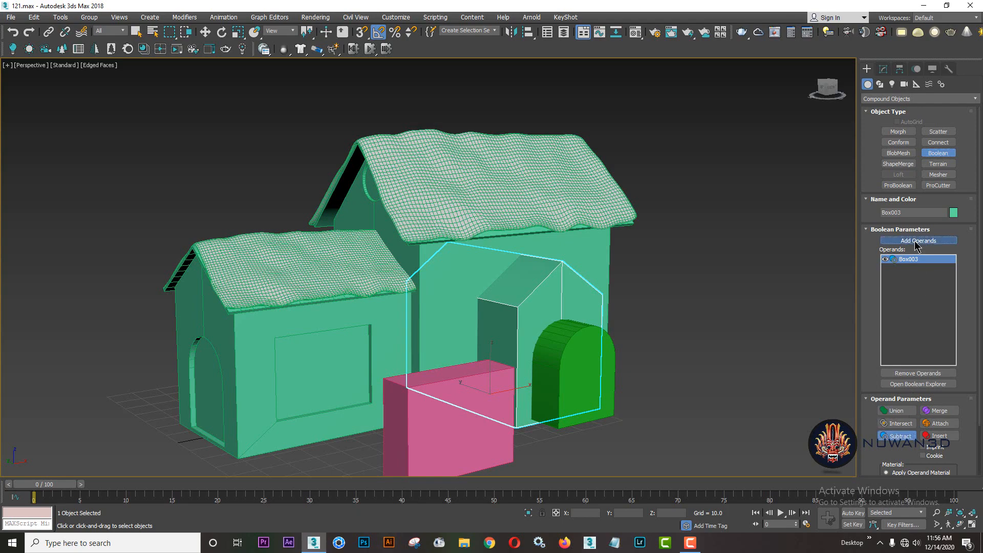
{"action": "left_click", "coordinate": [582, 371]}
{"action": "middle_click_drag", "start_coordinate": [686, 368], "coordinate": [721, 355], "text": "alt"}
{"action": "left_click", "coordinate": [883, 68]}
{"action": "left_click", "coordinate": [866, 68]}
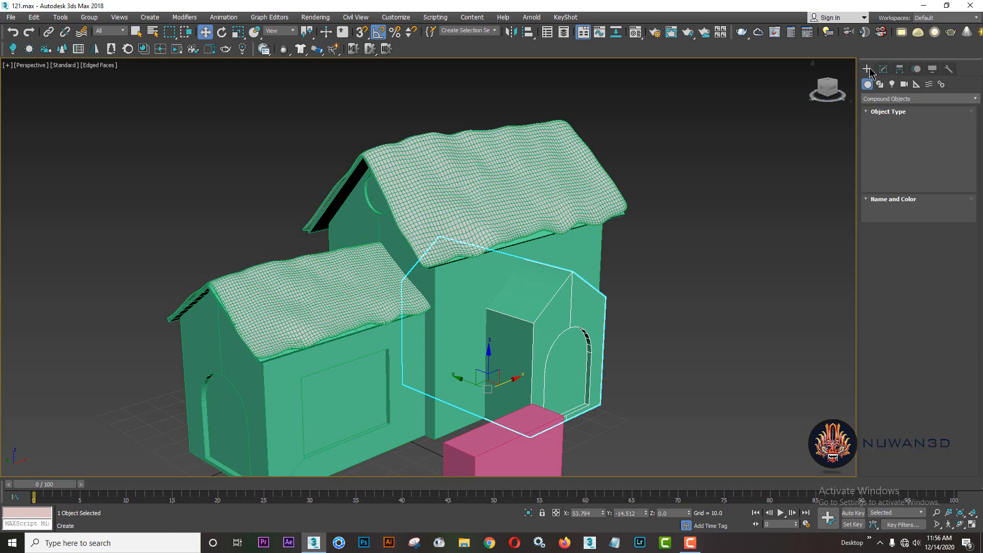
{"action": "left_click", "coordinate": [763, 228]}
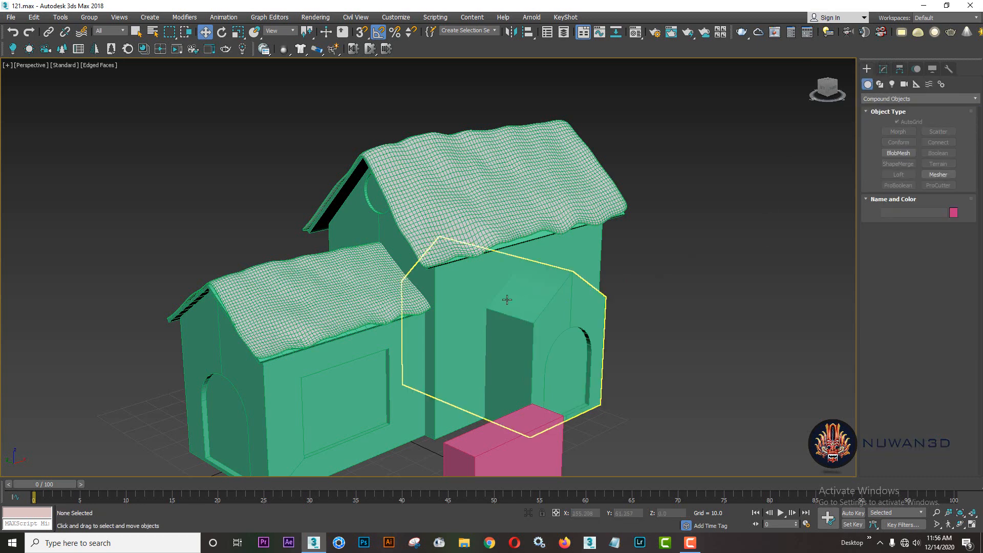
Hide the leftover pink box standing in front of the house
{"action": "middle_click_drag", "start_coordinate": [505, 302], "coordinate": [589, 213]}
{"action": "left_click", "coordinate": [611, 372]}
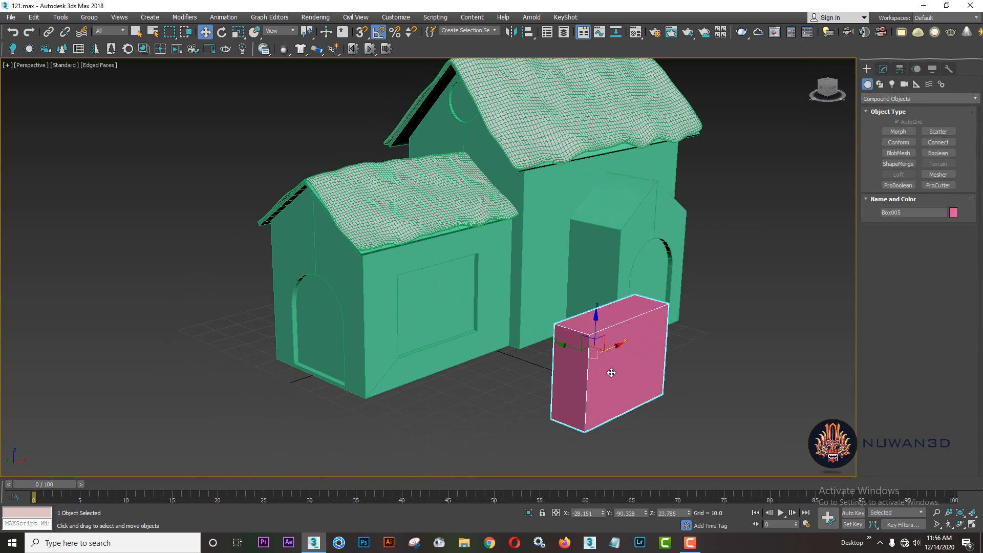
{"action": "right_click", "coordinate": [615, 342]}
{"action": "left_click", "coordinate": [635, 303]}
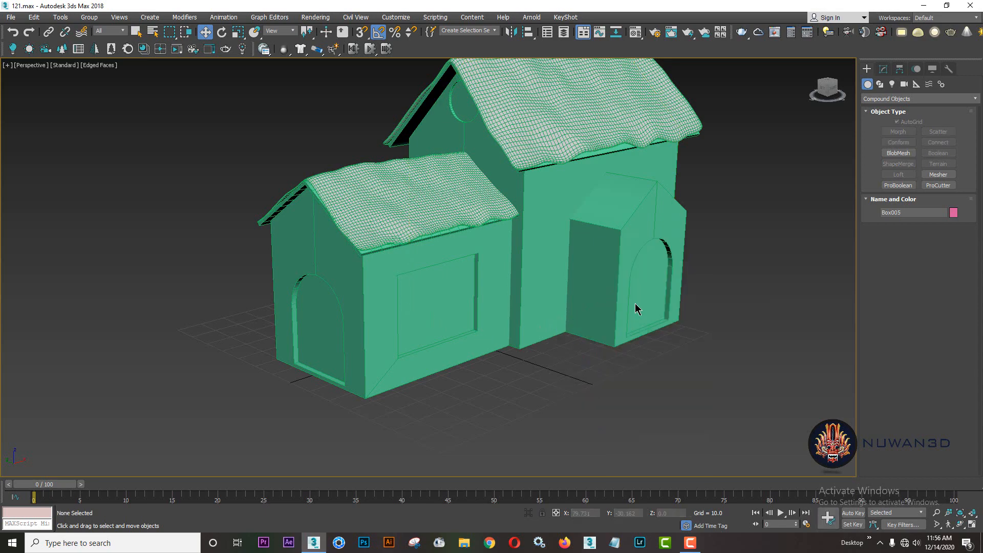
Create a thin AutoGrid box about 29 long and 38 wide over the window recess in the front block's side wall
{"action": "middle_click_drag", "start_coordinate": [724, 309], "coordinate": [704, 298], "text": "alt"}
{"action": "scroll", "coordinate": [470, 342], "scroll_direction": "up", "scroll_amount": 3}
{"action": "middle_click_drag", "start_coordinate": [469, 341], "coordinate": [551, 353]}
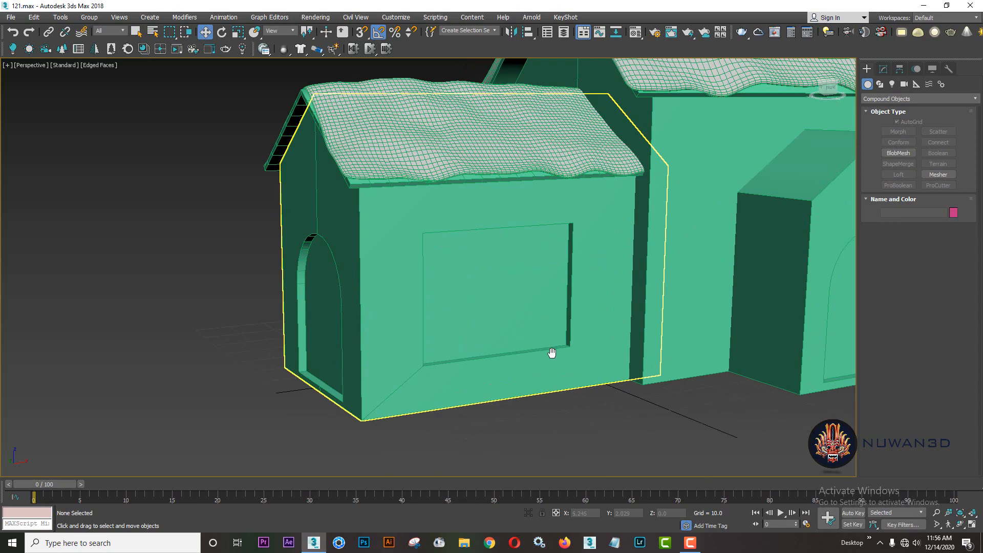
{"action": "left_click", "coordinate": [598, 307]}
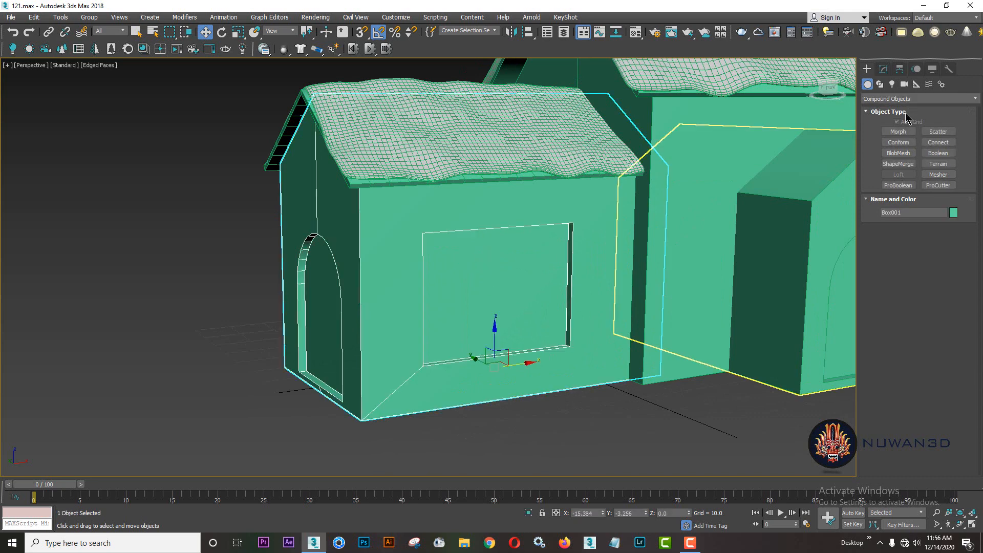
{"action": "left_click", "coordinate": [893, 99]}
{"action": "left_click", "coordinate": [891, 109]}
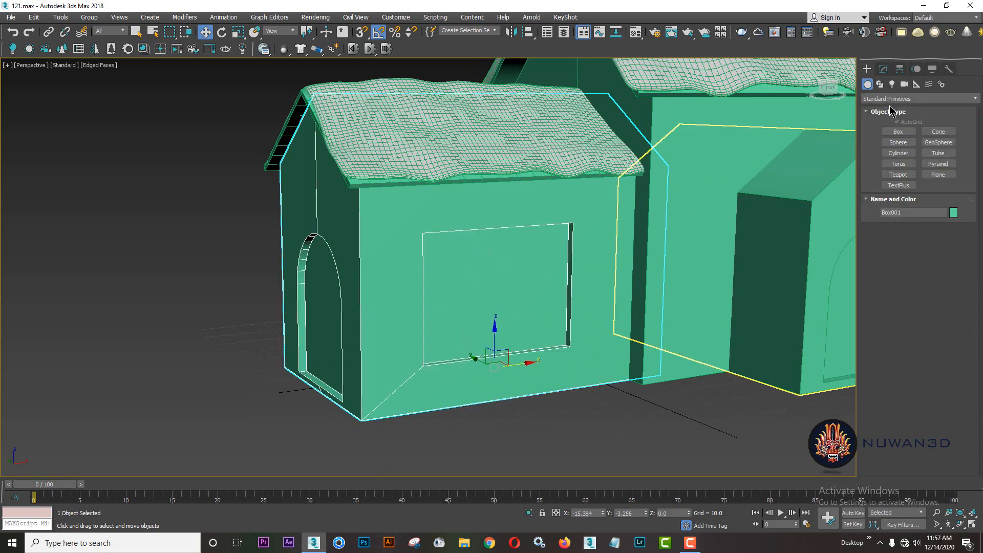
{"action": "left_click", "coordinate": [900, 132]}
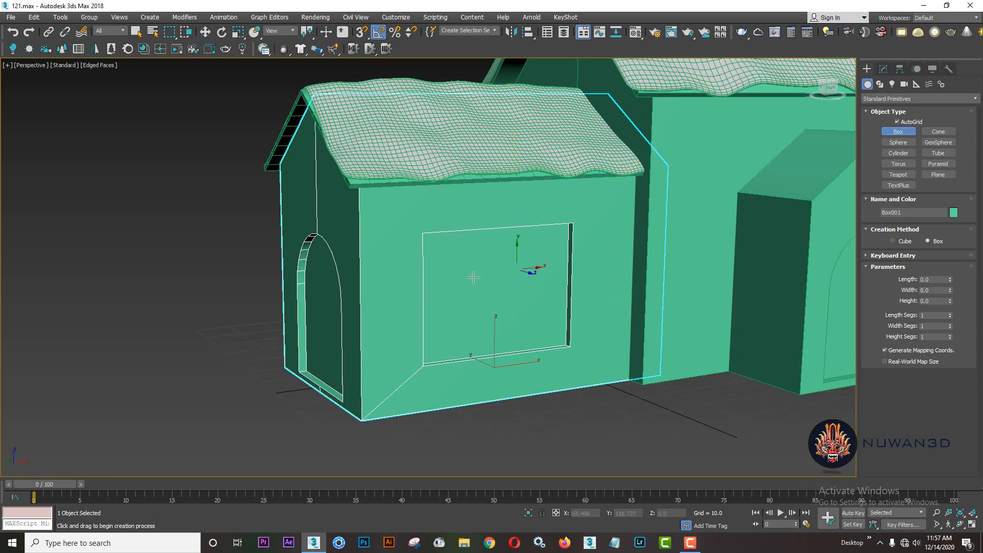
{"action": "left_click_drag", "start_coordinate": [420, 231], "coordinate": [574, 350]}
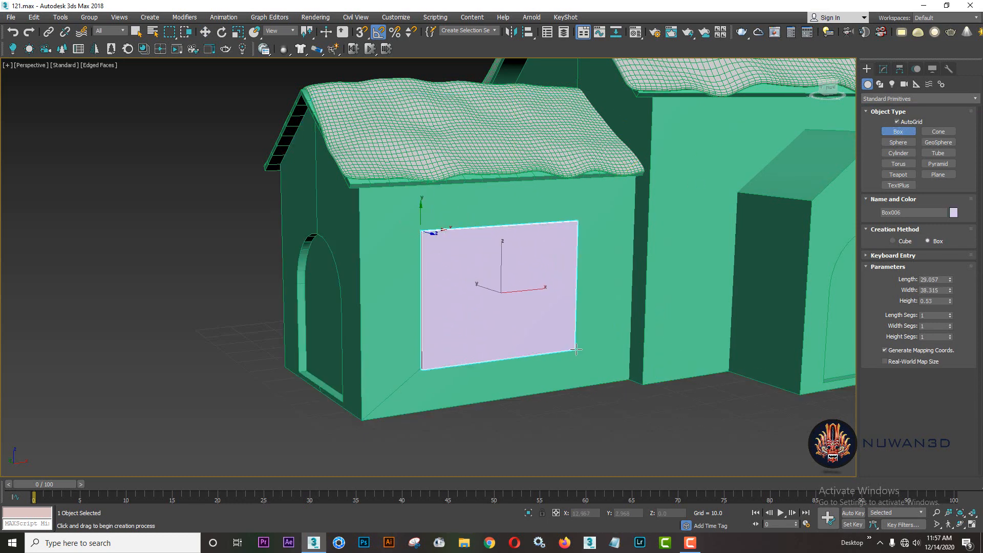
{"action": "left_click", "coordinate": [579, 350]}
End box creation and move the thin box back into the window recess as the window pane
{"action": "mouse_move", "coordinate": [535, 350]}
{"action": "middle_mouse_down", "text": "alt"}
{"action": "mouse_move", "coordinate": [548, 349]}
{"action": "mouse_move", "coordinate": [537, 347]}
{"action": "middle_mouse_up", "text": "alt"}
{"action": "right_click", "coordinate": [482, 310]}
{"action": "scroll", "coordinate": [514, 322], "scroll_direction": "up", "scroll_amount": 3}
{"action": "left_click_drag", "start_coordinate": [527, 311], "coordinate": [514, 309]}
{"action": "middle_click_drag", "start_coordinate": [604, 348], "coordinate": [550, 308]}
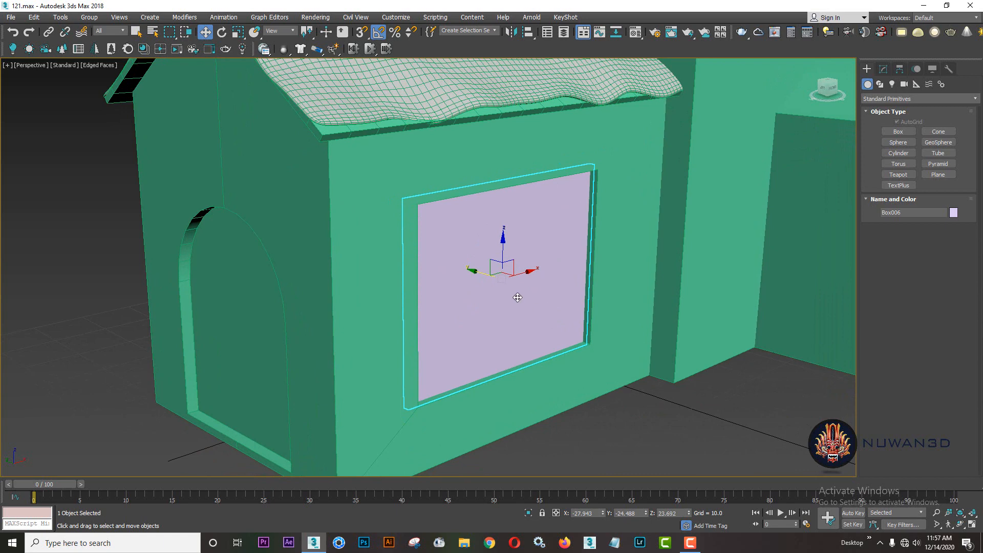
Assign the second sample material, 02 - Default, to the window pane box
{"action": "key", "text": "m"}
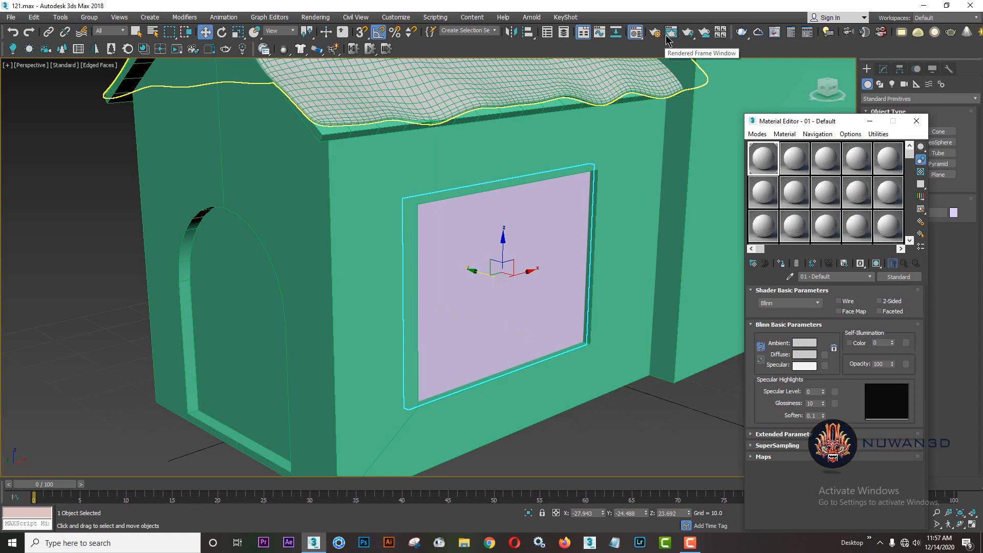
{"action": "left_click", "coordinate": [796, 160]}
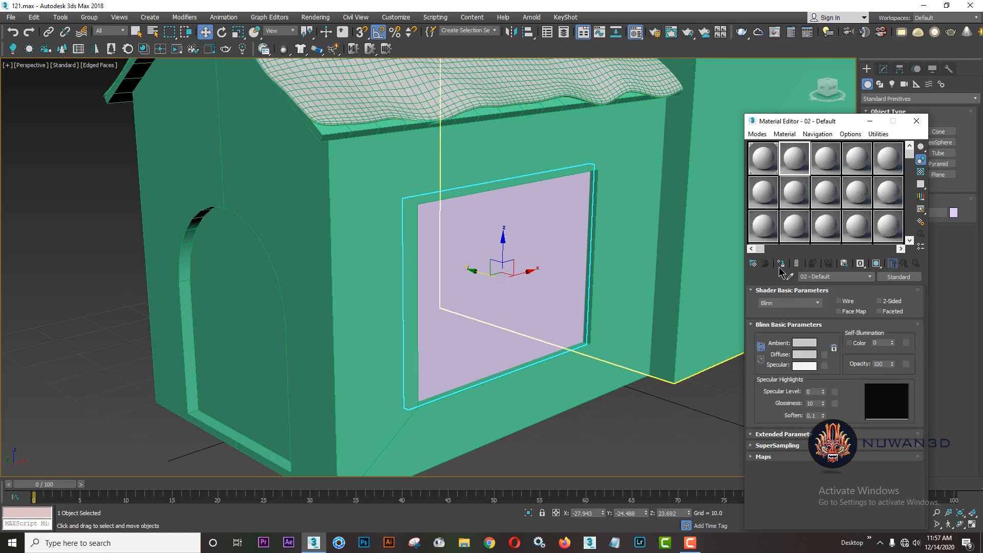
{"action": "left_click", "coordinate": [781, 264]}
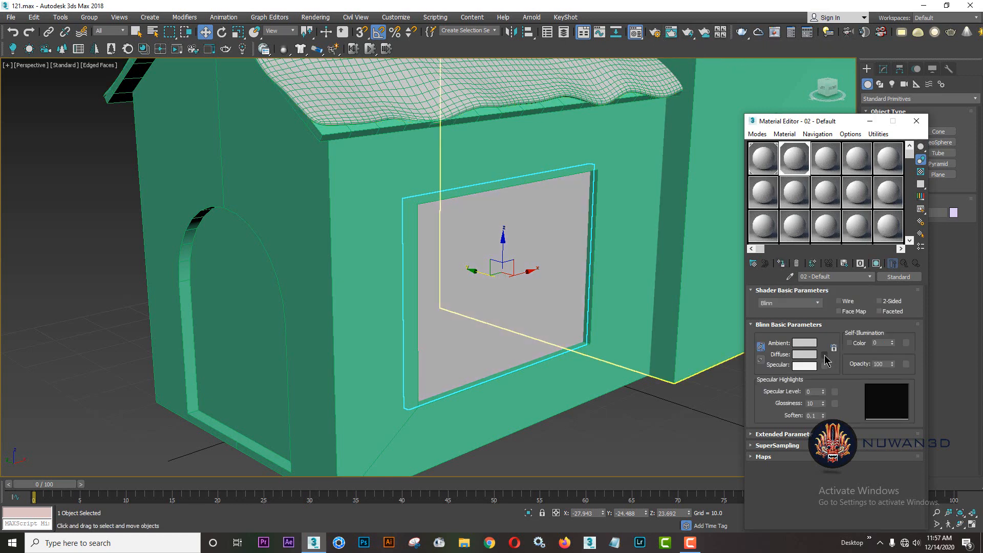
Load the yellow-light-window image from D:\New folder as the material's diffuse bitmap, show it in the viewport, and close the Material Editor
{"action": "left_click", "coordinate": [825, 355]}
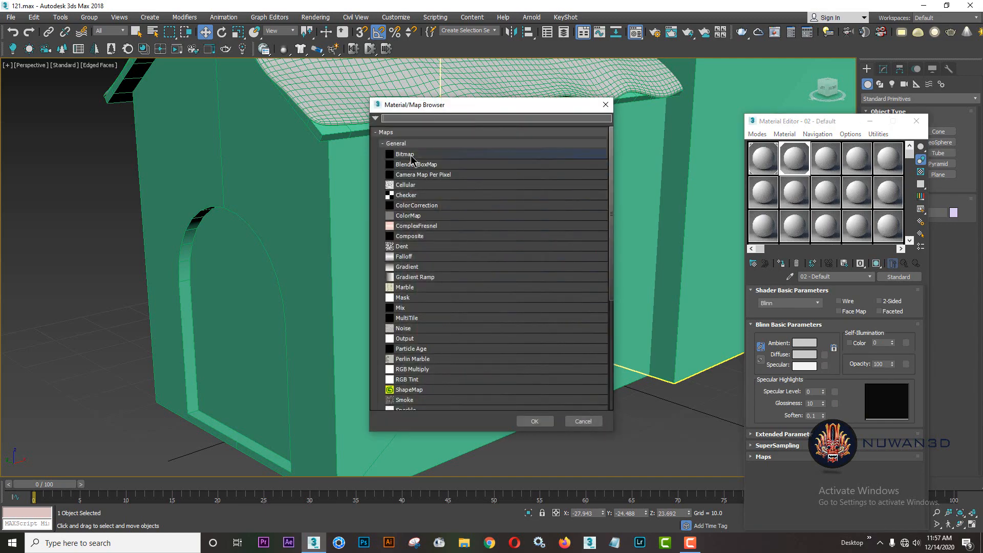
{"action": "double_click", "coordinate": [409, 155]}
{"action": "left_click", "coordinate": [109, 44]}
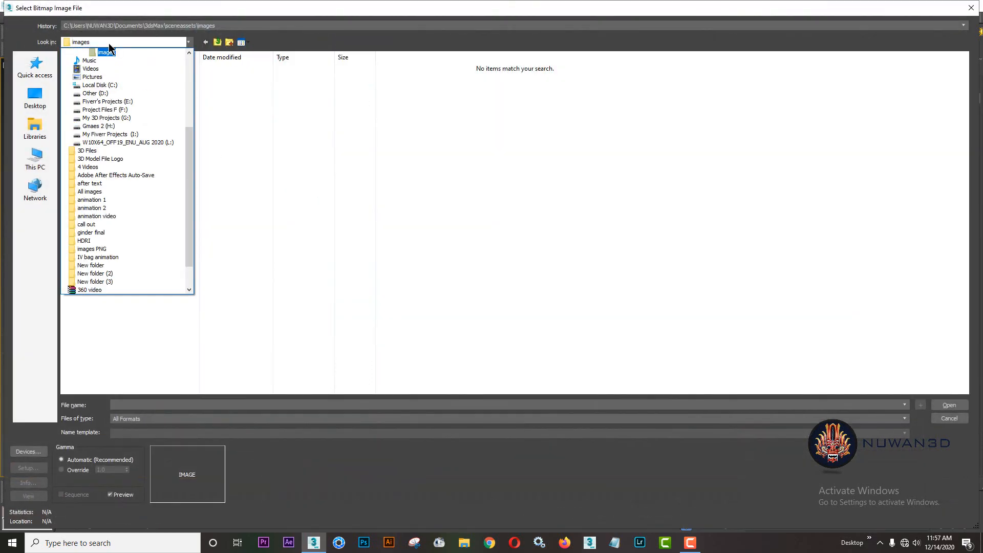
{"action": "left_click", "coordinate": [111, 95]}
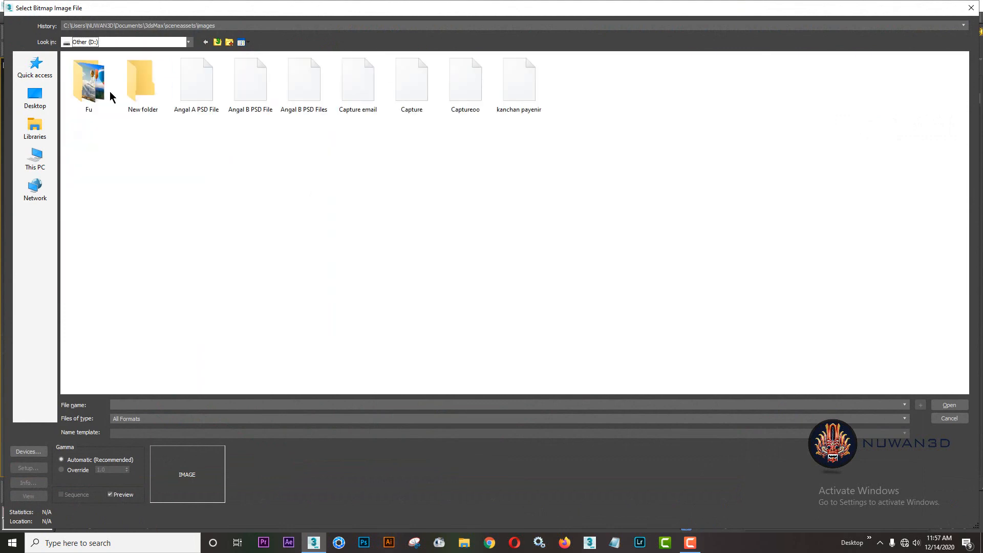
{"action": "double_click", "coordinate": [157, 108]}
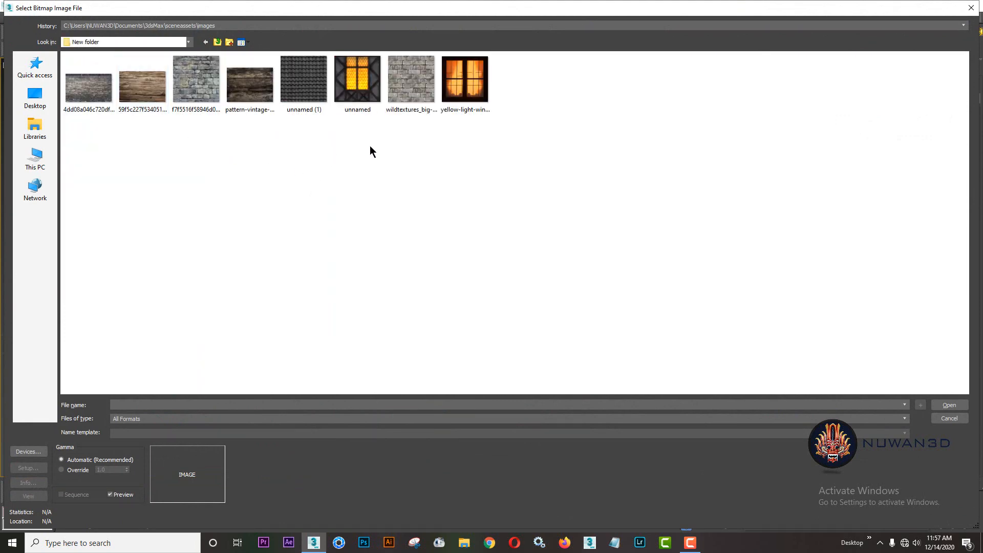
{"action": "right_click", "coordinate": [405, 165]}
{"action": "left_click", "coordinate": [431, 199]}
{"action": "double_click", "coordinate": [462, 88]}
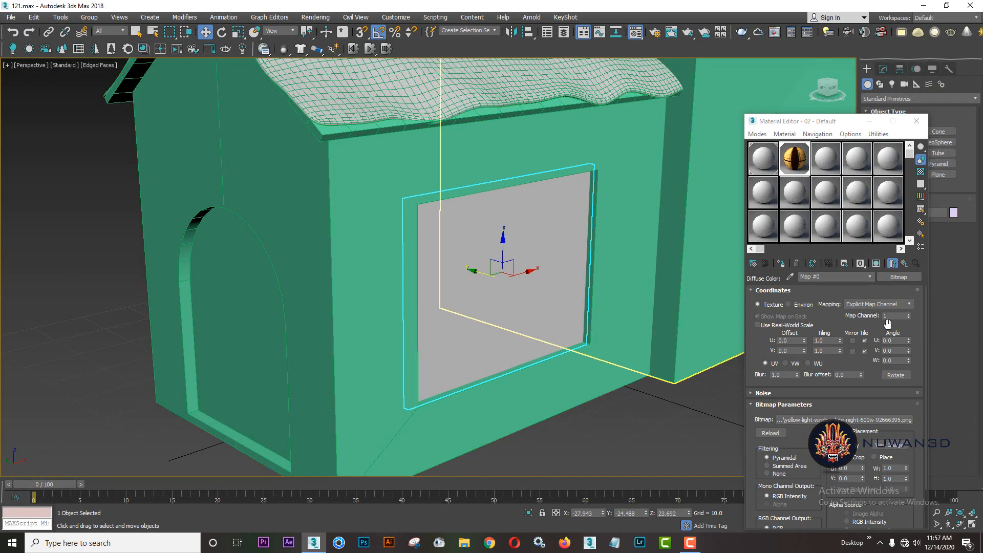
{"action": "left_click", "coordinate": [876, 264]}
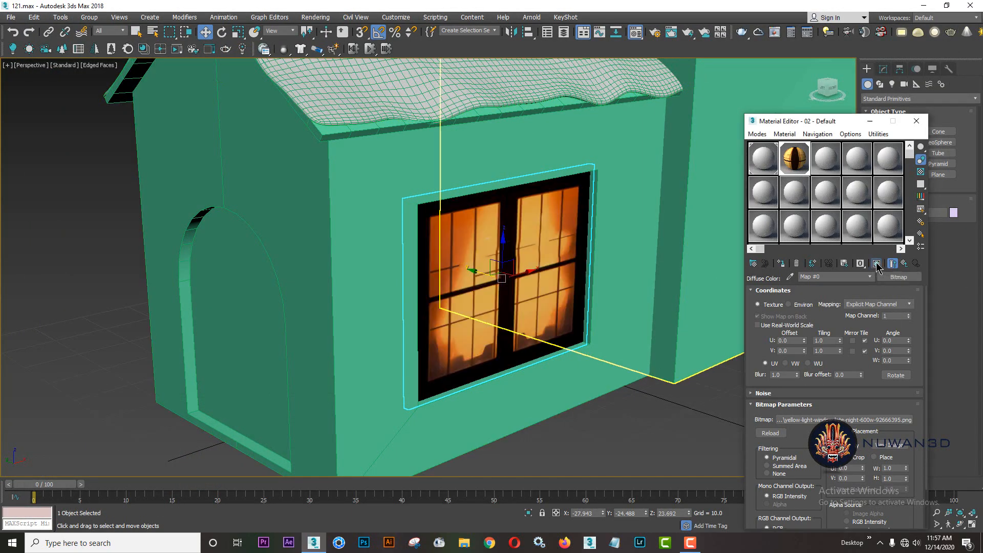
{"action": "left_click", "coordinate": [913, 124]}
{"action": "middle_click_drag", "start_coordinate": [584, 243], "coordinate": [573, 275]}
{"action": "scroll", "coordinate": [462, 259], "scroll_direction": "down", "scroll_amount": 4}
{"action": "middle_click_drag", "start_coordinate": [408, 315], "coordinate": [613, 309]}
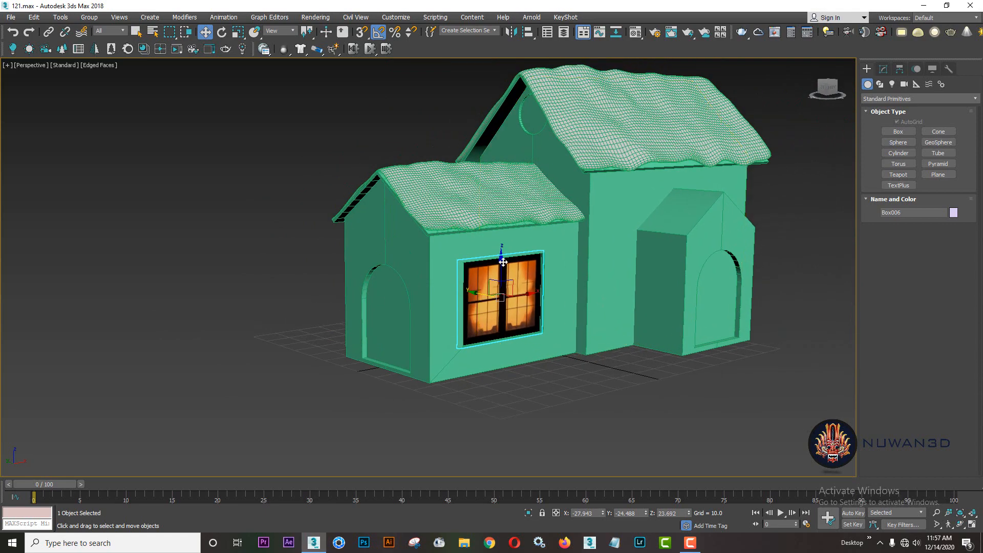
{"action": "left_click", "coordinate": [410, 258]}
{"action": "middle_click_drag", "start_coordinate": [421, 275], "coordinate": [426, 287]}
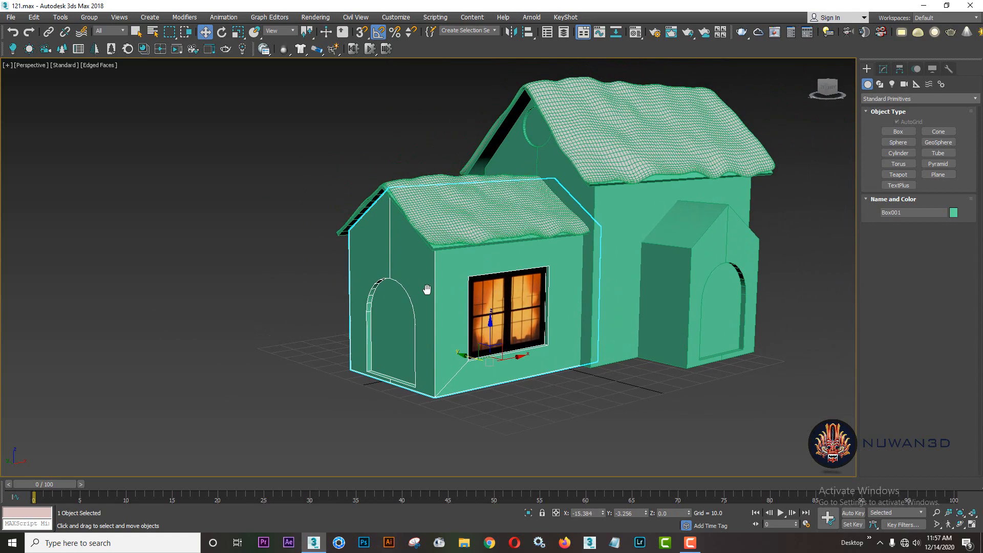
Draw an AutoGrid rectangle spline about 30 long and 39.5 wide around the window opening and centre it on the window
{"action": "scroll", "coordinate": [426, 288], "scroll_direction": "up", "scroll_amount": 3}
{"action": "scroll", "coordinate": [488, 307], "scroll_direction": "up", "scroll_amount": 5}
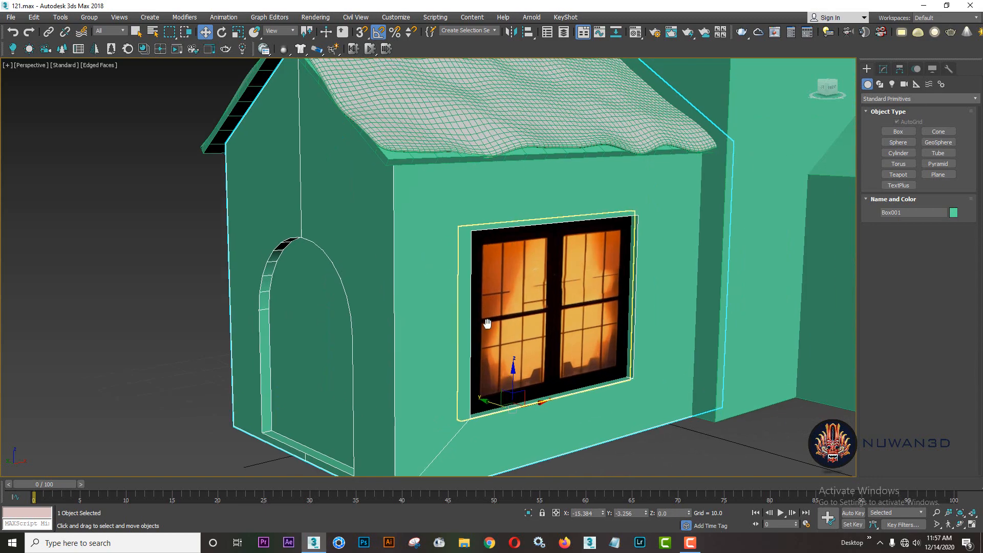
{"action": "left_click", "coordinate": [594, 413]}
{"action": "middle_click_drag", "start_coordinate": [539, 357], "coordinate": [520, 351]}
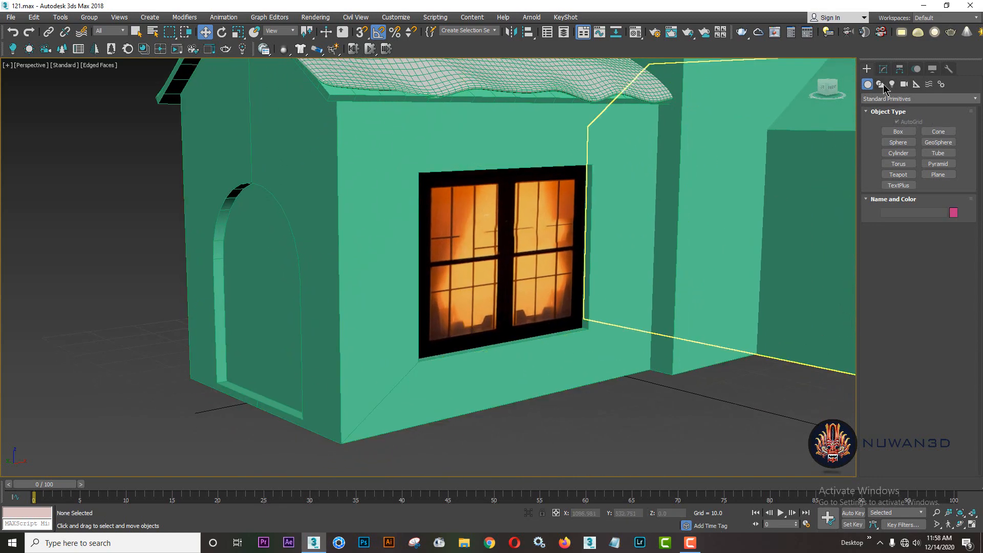
{"action": "left_click", "coordinate": [880, 84]}
{"action": "left_click", "coordinate": [939, 140]}
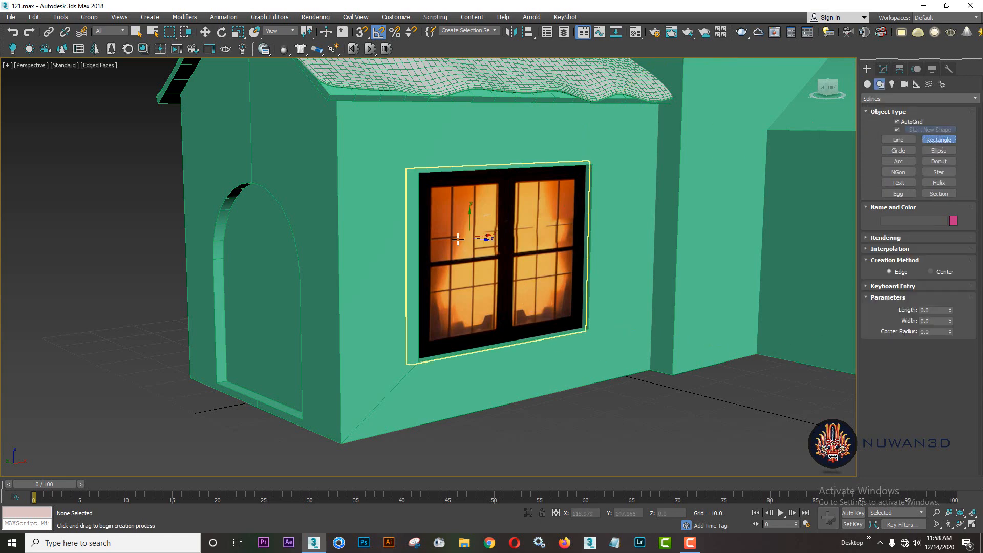
{"action": "left_click_drag", "start_coordinate": [416, 170], "coordinate": [597, 337]}
{"action": "key", "text": "w"}
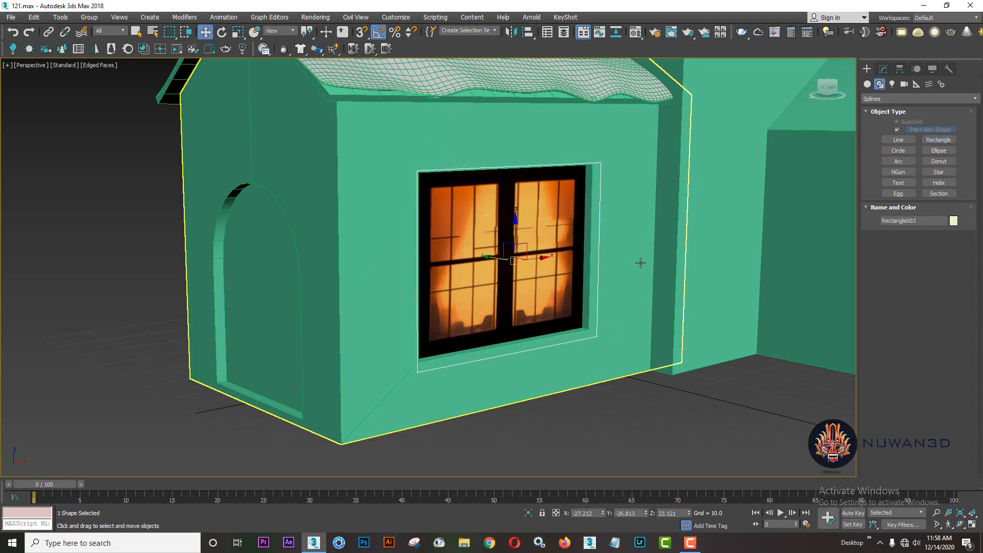
{"action": "middle_click_drag", "start_coordinate": [640, 261], "coordinate": [601, 261], "text": "alt"}
{"action": "left_click_drag", "start_coordinate": [524, 246], "coordinate": [520, 244]}
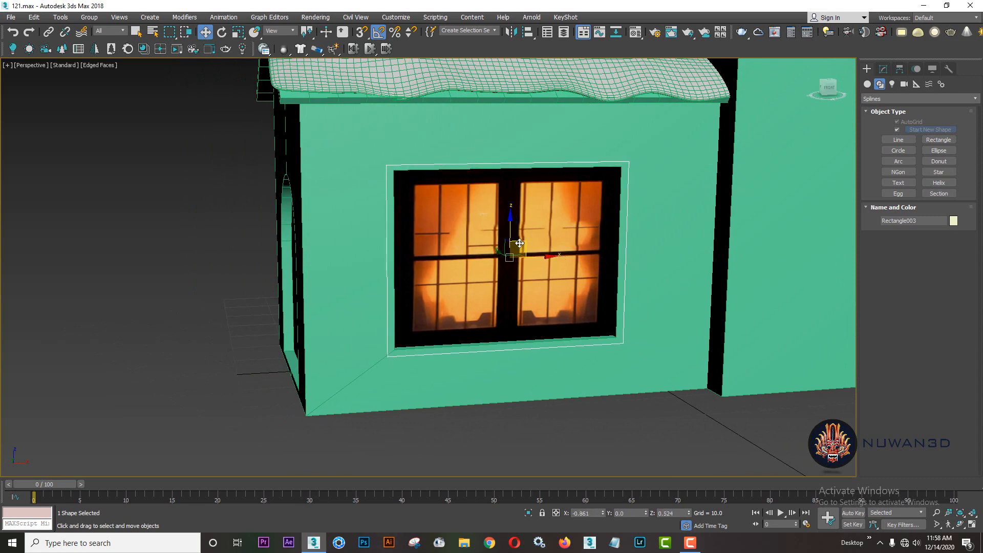
Enable the window rectangle's spline thickness in both the renderer and the viewport
{"action": "left_click", "coordinate": [883, 69]}
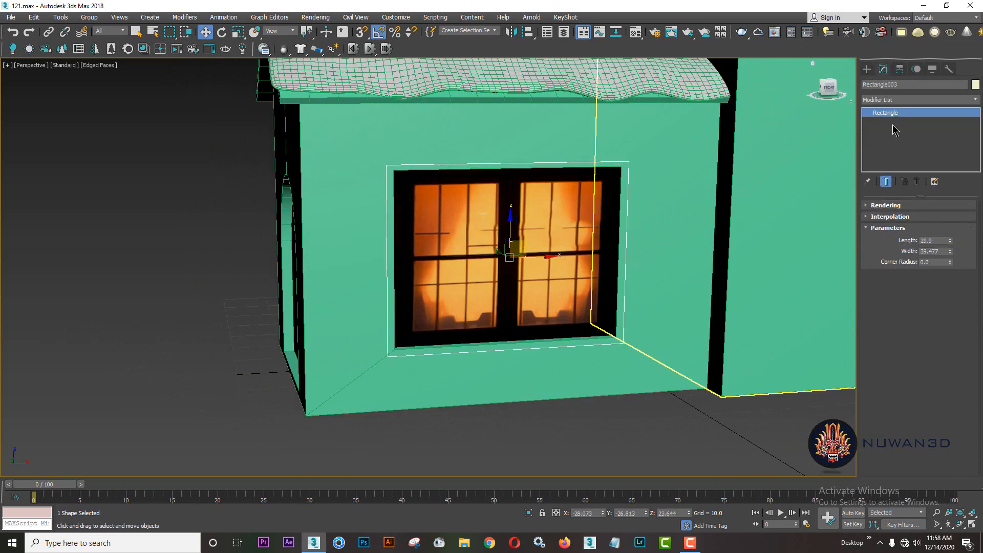
{"action": "left_click", "coordinate": [886, 205]}
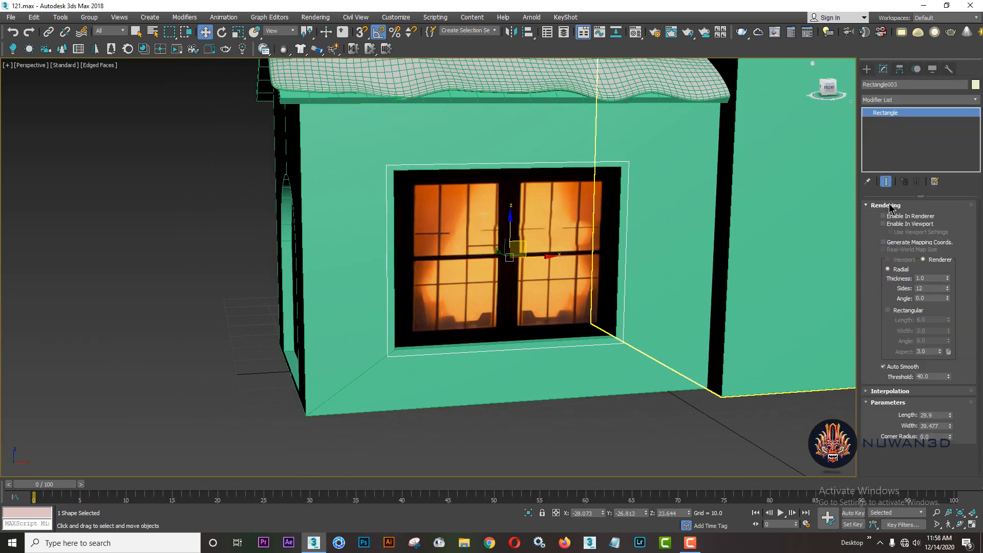
{"action": "left_click", "coordinate": [891, 224]}
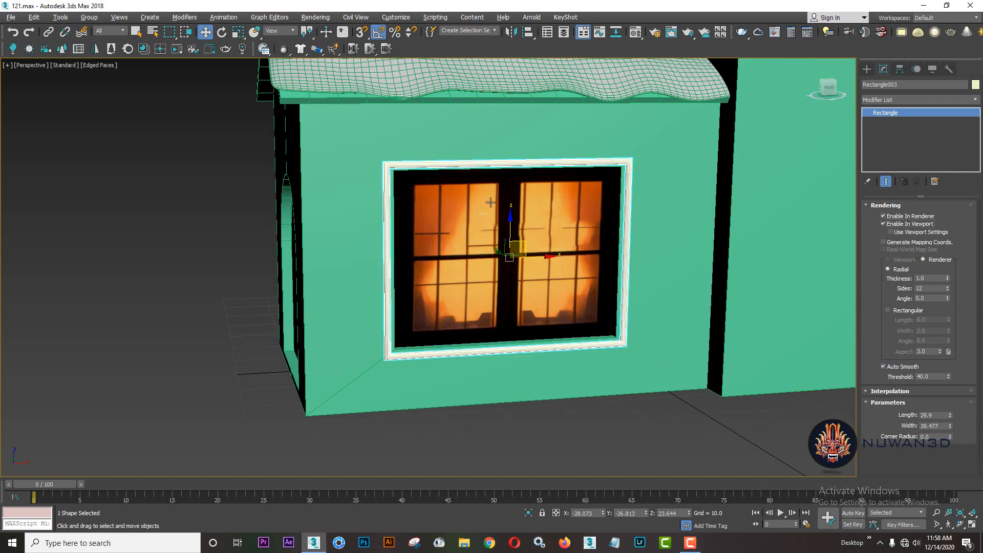
Give the window frame spline a Rectangular cross-section with length 3.36 and width 1.74, and deselect it
{"action": "middle_click_drag", "start_coordinate": [489, 201], "coordinate": [546, 208], "text": "alt"}
{"action": "scroll", "coordinate": [427, 191], "scroll_direction": "up", "scroll_amount": 2}
{"action": "scroll", "coordinate": [427, 191], "scroll_direction": "down", "scroll_amount": 1}
{"action": "middle_click_drag", "start_coordinate": [427, 191], "coordinate": [430, 162]}
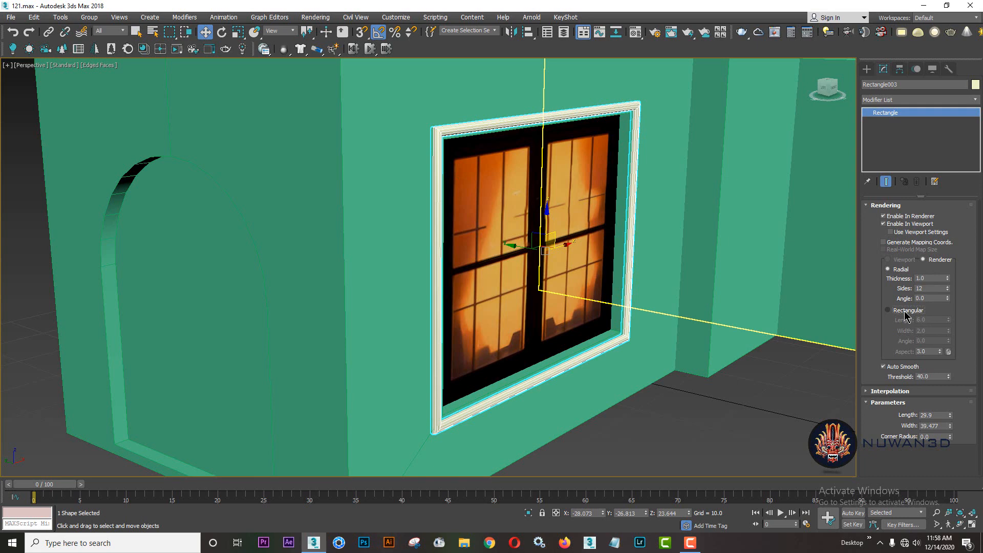
{"action": "left_click", "coordinate": [888, 310]}
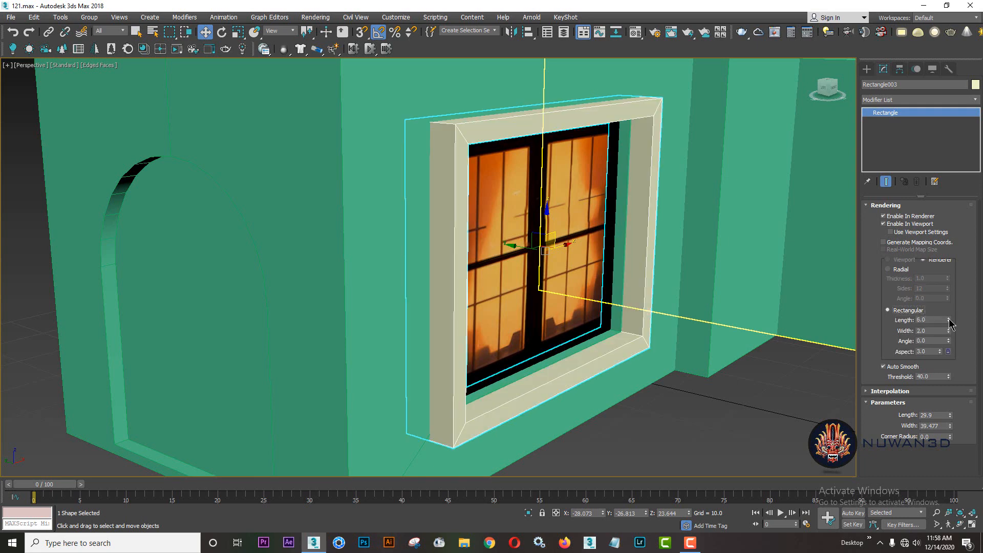
{"action": "mouse_move", "coordinate": [949, 322]}
{"action": "left_mouse_down"}
{"action": "mouse_move", "coordinate": [955, 344]}
{"action": "mouse_move", "coordinate": [955, 326]}
{"action": "mouse_move", "coordinate": [958, 336]}
{"action": "left_mouse_up"}
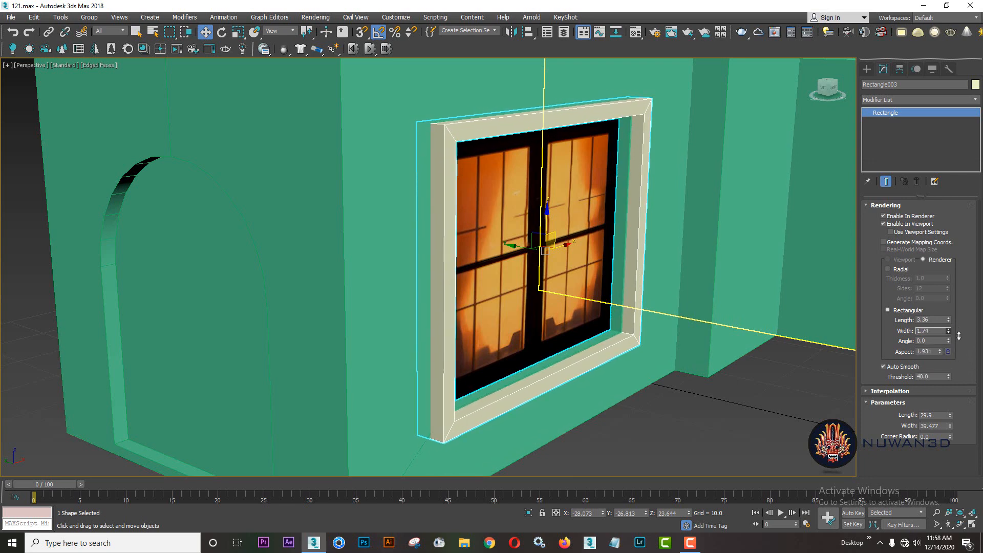
{"action": "left_click", "coordinate": [866, 70]}
{"action": "scroll", "coordinate": [618, 318], "scroll_direction": "down", "scroll_amount": 8}
{"action": "left_click", "coordinate": [618, 340]}
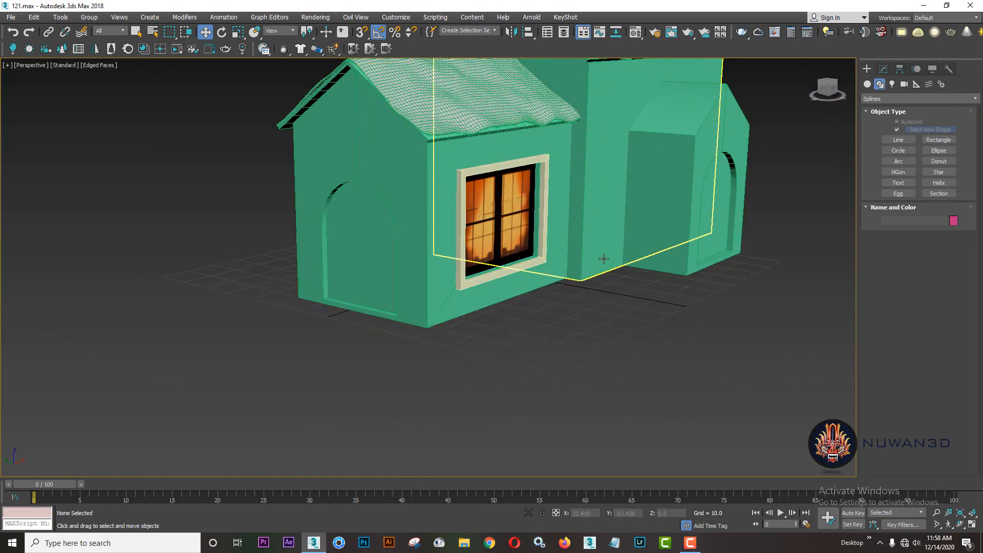
Assign the third sample material, 03 - Default, to the front block's walls
{"action": "middle_click_drag", "start_coordinate": [605, 231], "coordinate": [581, 209], "text": "alt"}
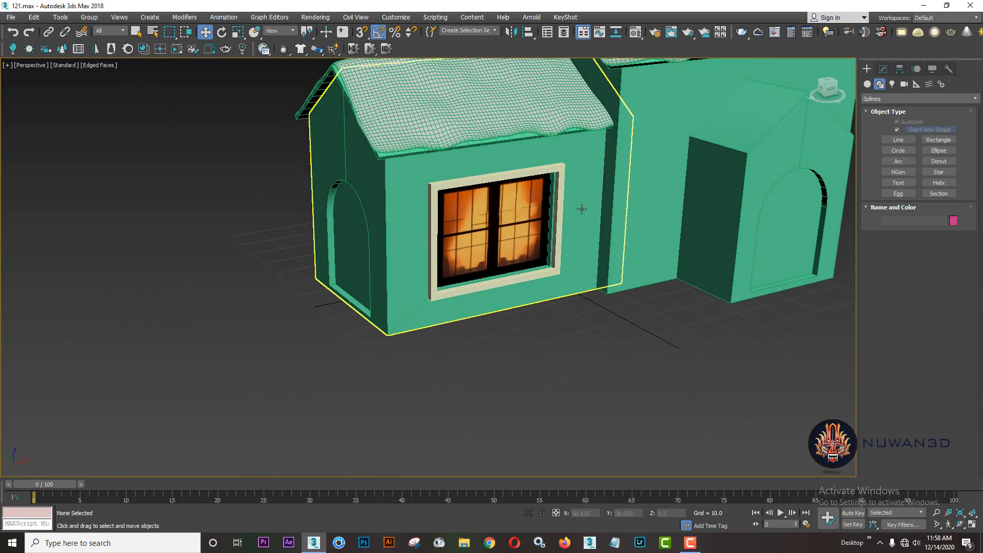
{"action": "left_click", "coordinate": [582, 209]}
{"action": "middle_click_drag", "start_coordinate": [584, 259], "coordinate": [597, 288]}
{"action": "scroll", "coordinate": [614, 233], "scroll_direction": "up", "scroll_amount": 3}
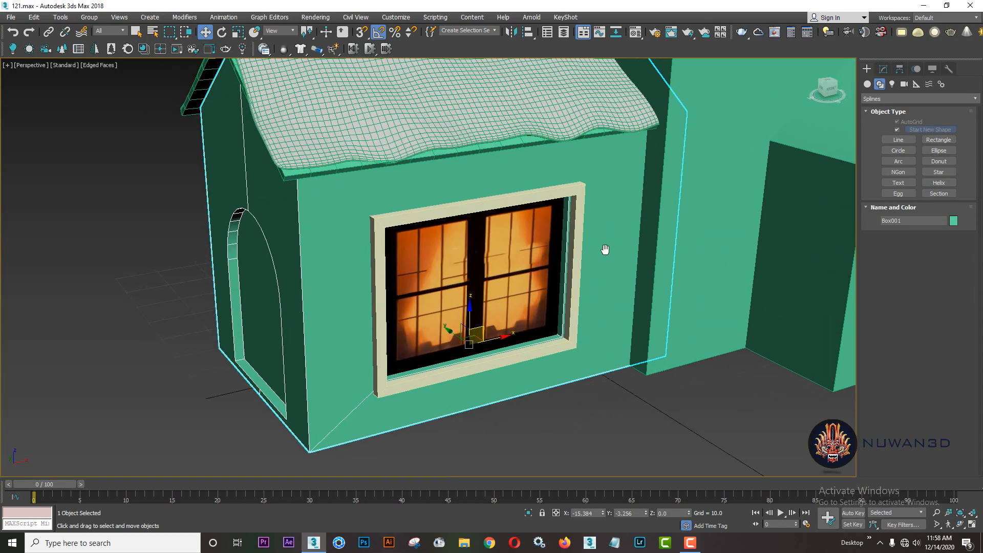
{"action": "middle_click_drag", "start_coordinate": [603, 248], "coordinate": [615, 244]}
{"action": "key", "text": "m"}
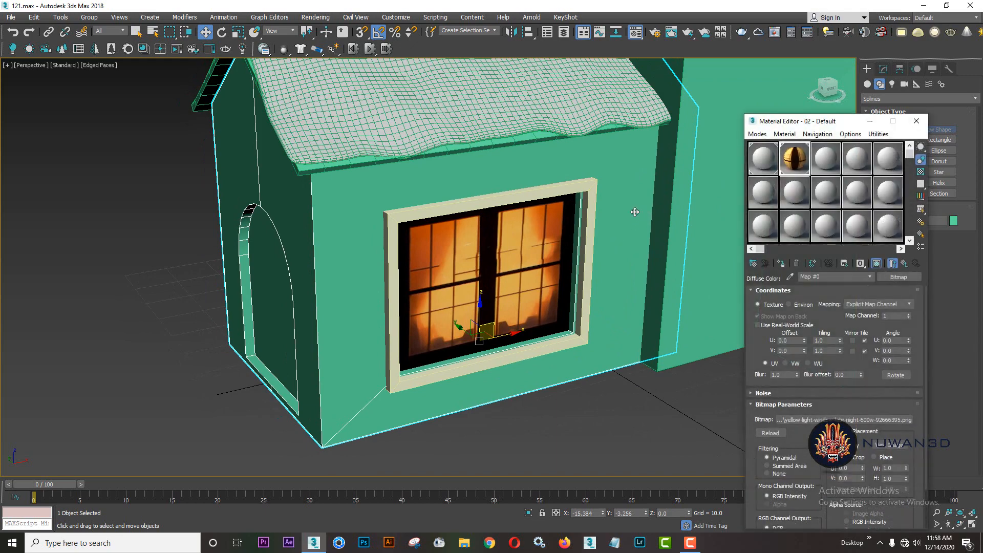
{"action": "left_click", "coordinate": [821, 160]}
{"action": "left_click", "coordinate": [781, 263]}
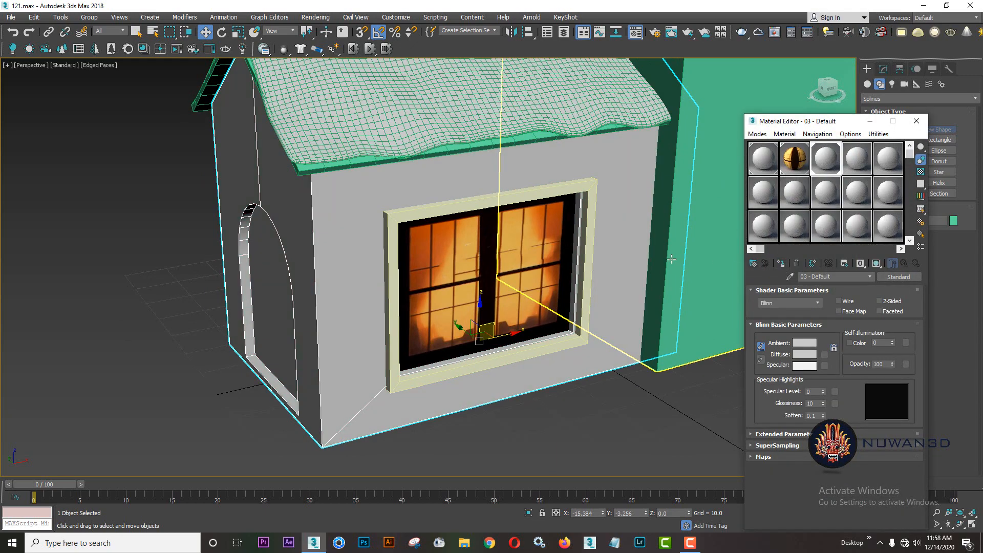
Load the stone brick bitmap 4dd08a046c720df7f76906cf86b40f3a.jpg as the 03 - Default material's diffuse map and show it on the front block's walls
{"action": "mouse_move", "coordinate": [659, 258]}
{"action": "middle_mouse_down"}
{"action": "mouse_move", "coordinate": [631, 259]}
{"action": "mouse_move", "coordinate": [653, 260]}
{"action": "middle_mouse_up"}
{"action": "left_click", "coordinate": [825, 355]}
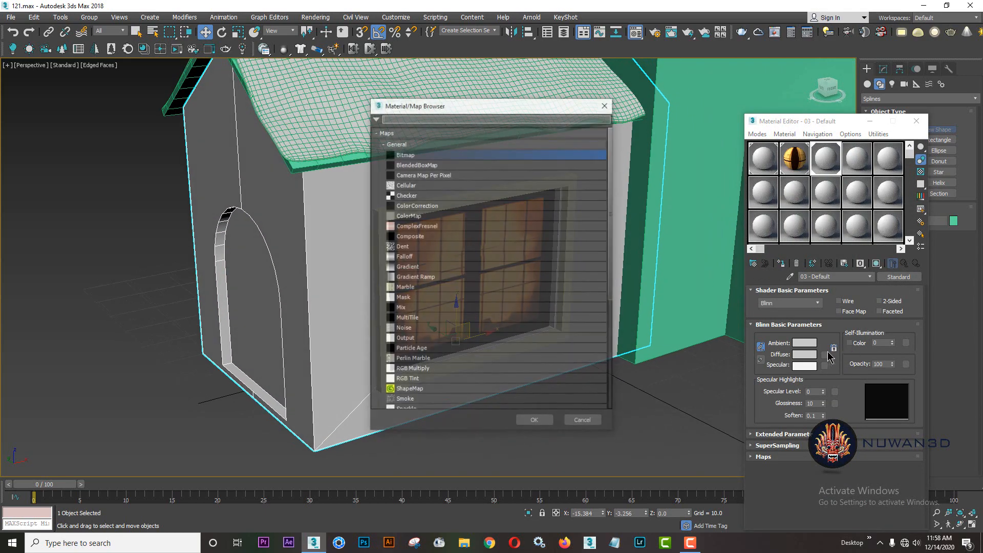
{"action": "double_click", "coordinate": [407, 154]}
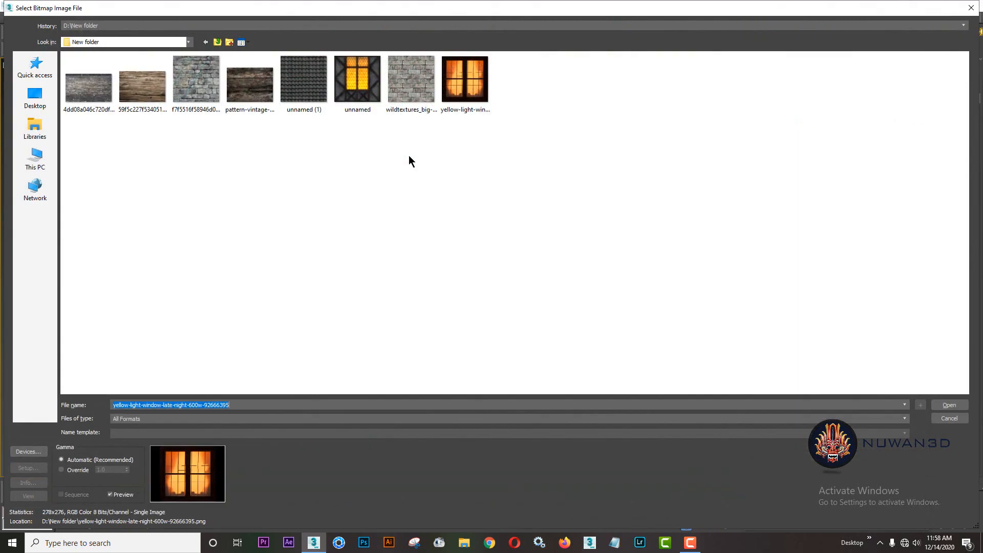
{"action": "left_click", "coordinate": [92, 91]}
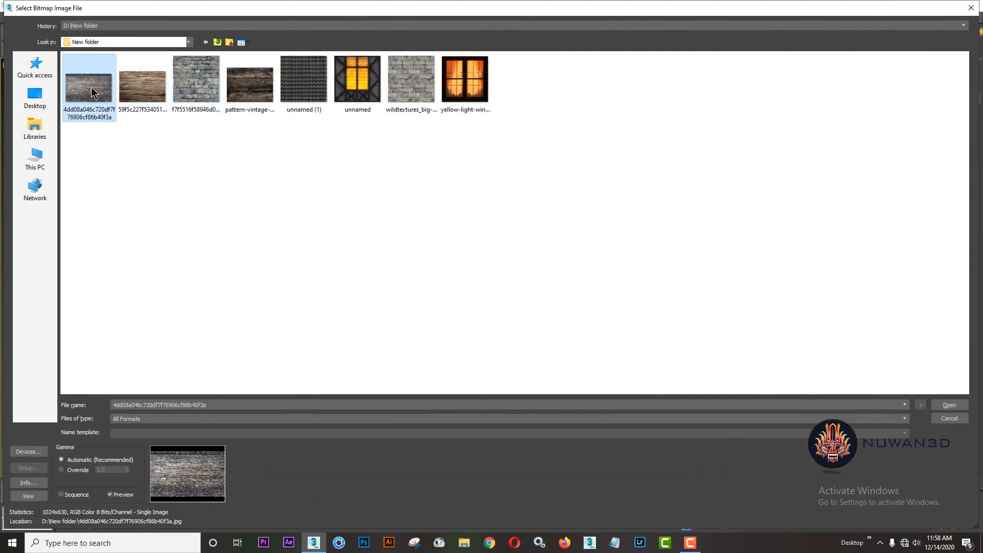
{"action": "double_click", "coordinate": [92, 92]}
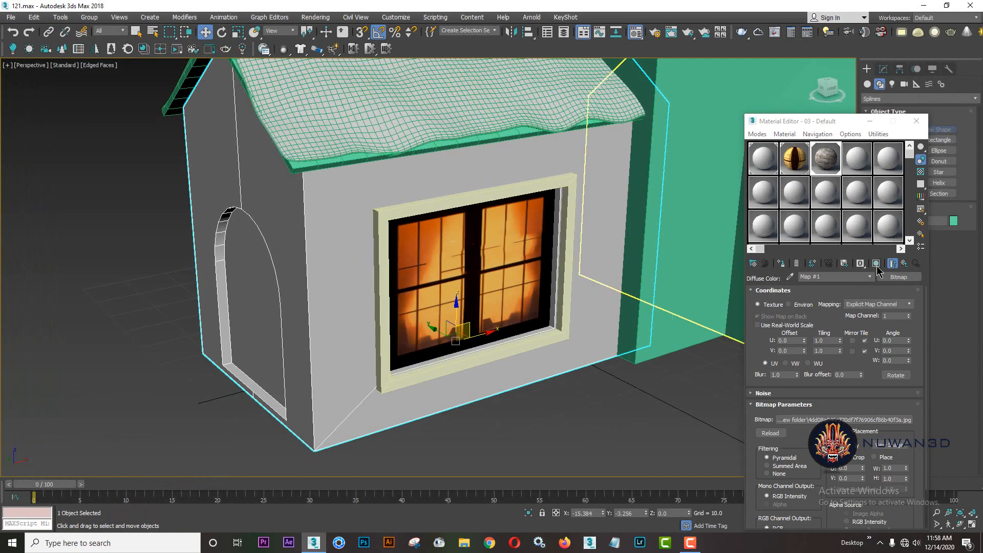
{"action": "left_click", "coordinate": [876, 265]}
{"action": "middle_click_drag", "start_coordinate": [460, 222], "coordinate": [537, 219], "text": "alt"}
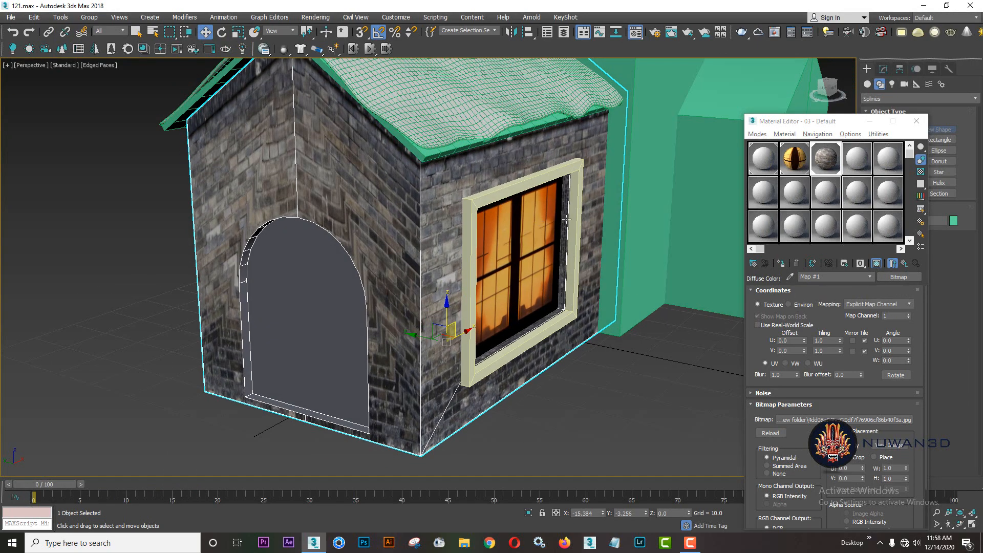
{"action": "left_click", "coordinate": [916, 121]}
{"action": "middle_click_drag", "start_coordinate": [537, 324], "coordinate": [550, 302]}
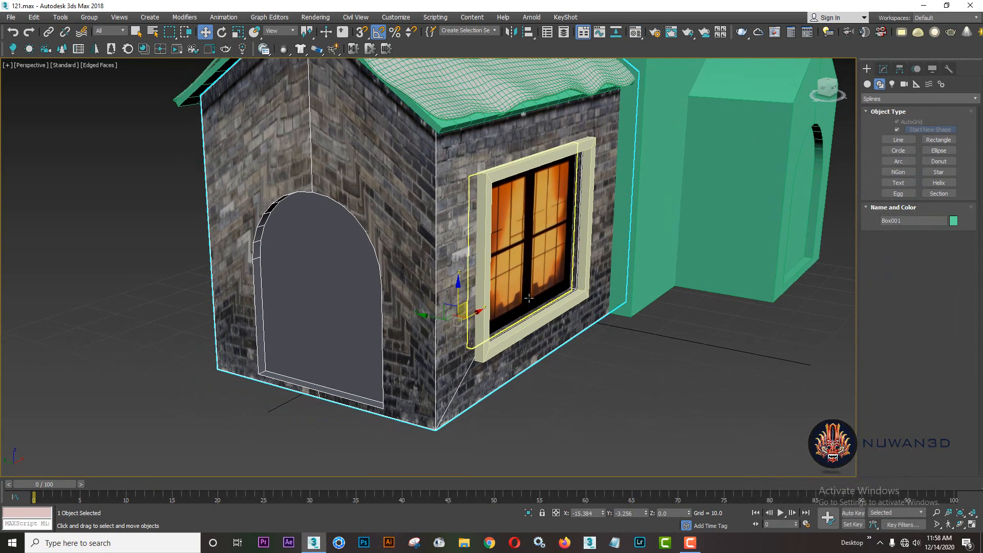
{"action": "scroll", "coordinate": [526, 218], "scroll_direction": "down", "scroll_amount": 4}
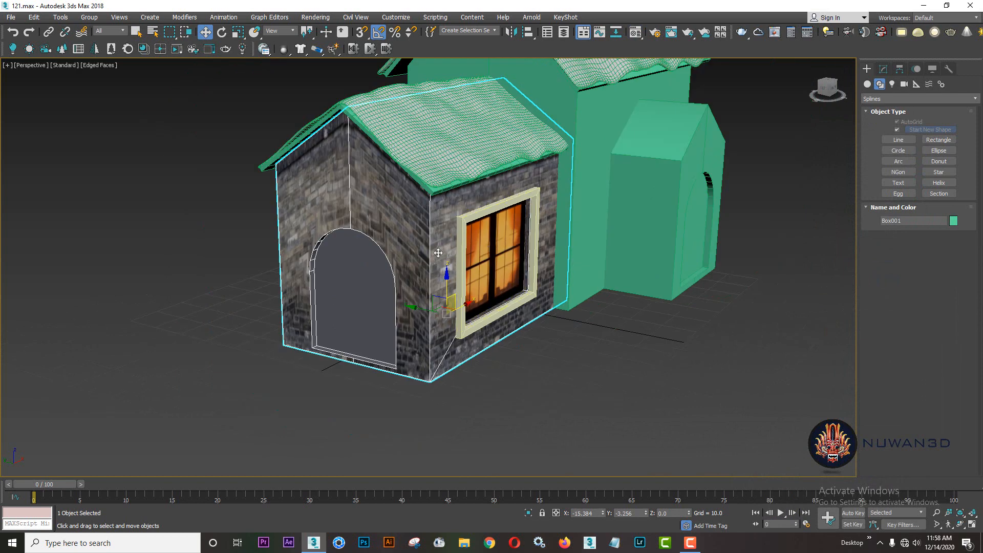
{"action": "left_click", "coordinate": [884, 70]}
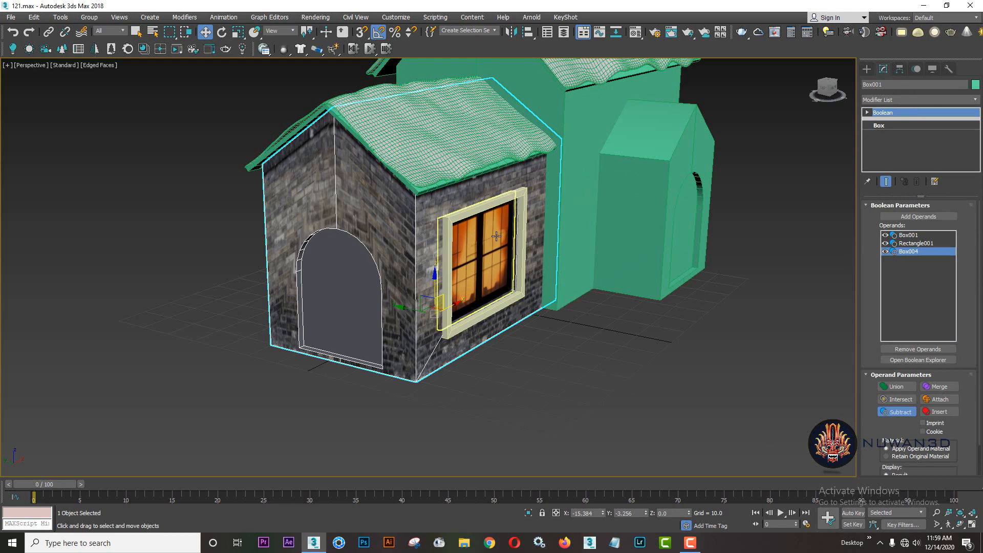
{"action": "middle_click_drag", "start_coordinate": [401, 236], "coordinate": [351, 179], "text": "alt"}
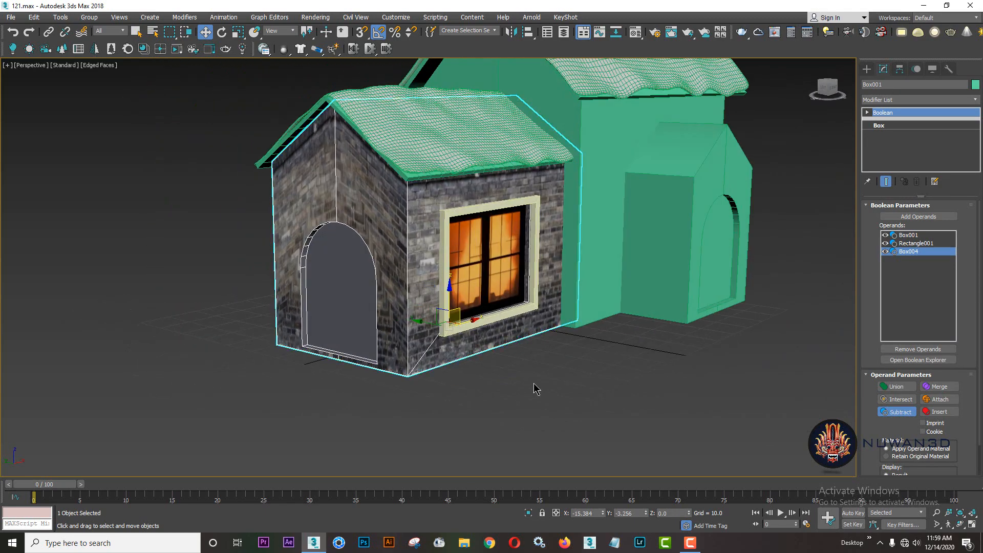
{"action": "left_click", "coordinate": [547, 403]}
{"action": "left_click", "coordinate": [356, 199]}
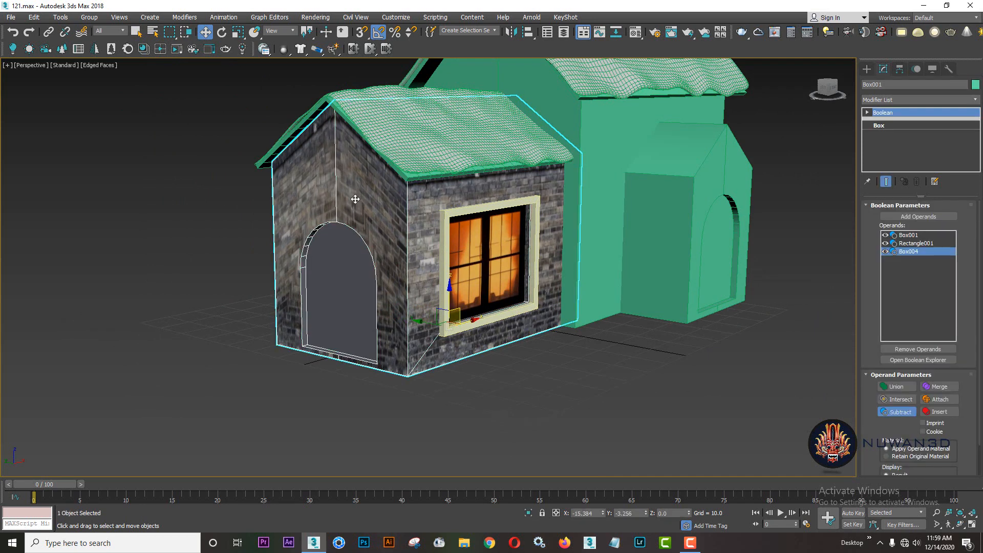
{"action": "left_click", "coordinate": [924, 100]}
{"action": "key", "text": "u"}
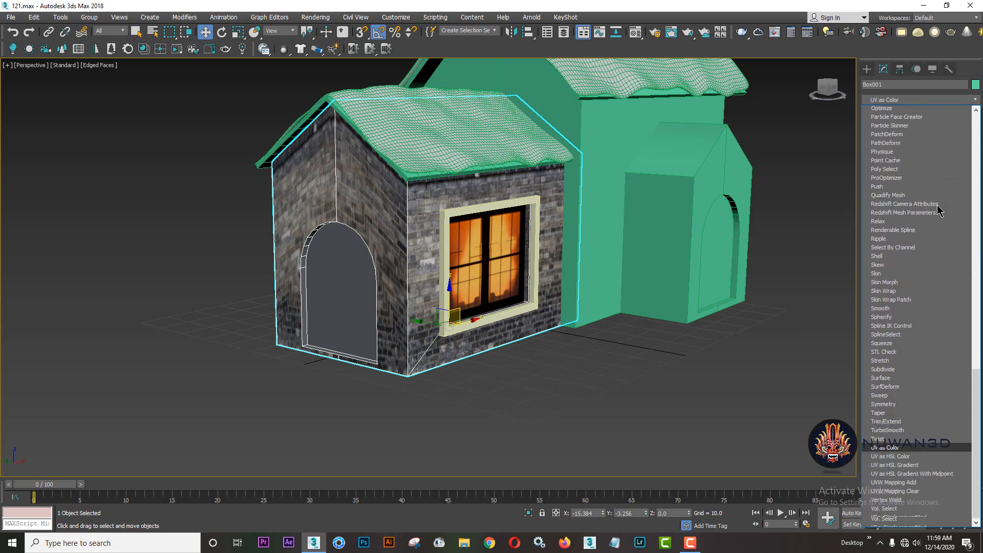
{"action": "key", "text": "u"}
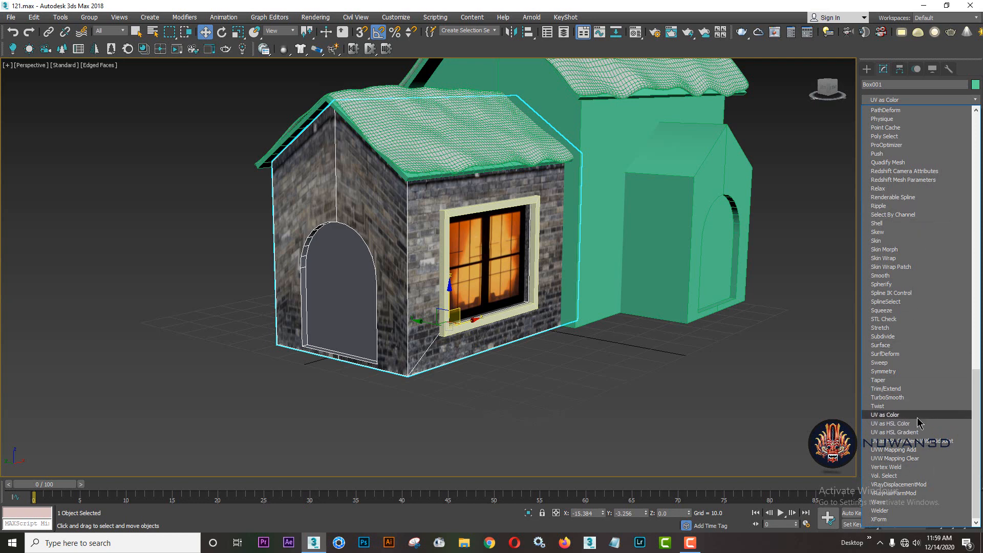
{"action": "left_click", "coordinate": [757, 394]}
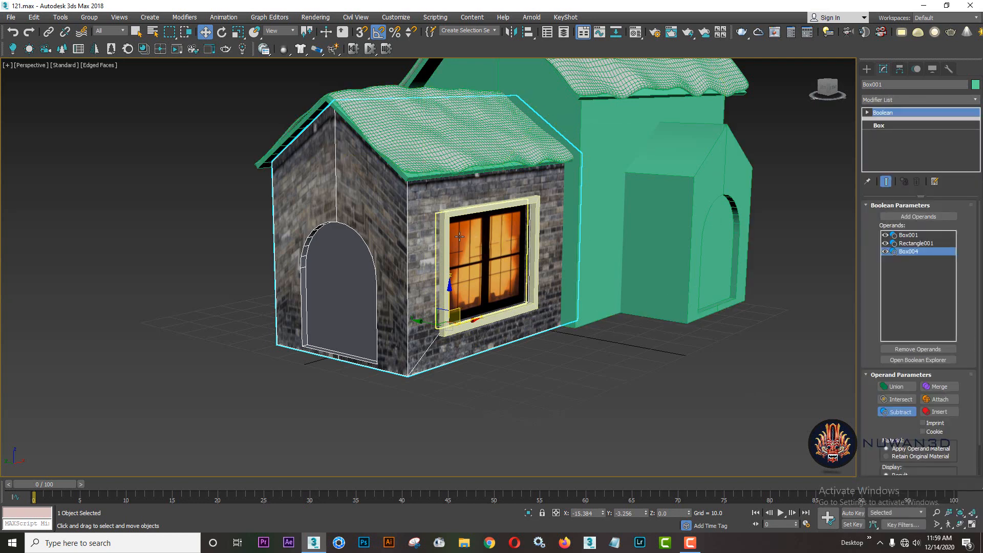
Convert the front block to an Editable Poly
{"action": "right_click", "coordinate": [415, 201]}
{"action": "mouse_move", "coordinate": [491, 313]}
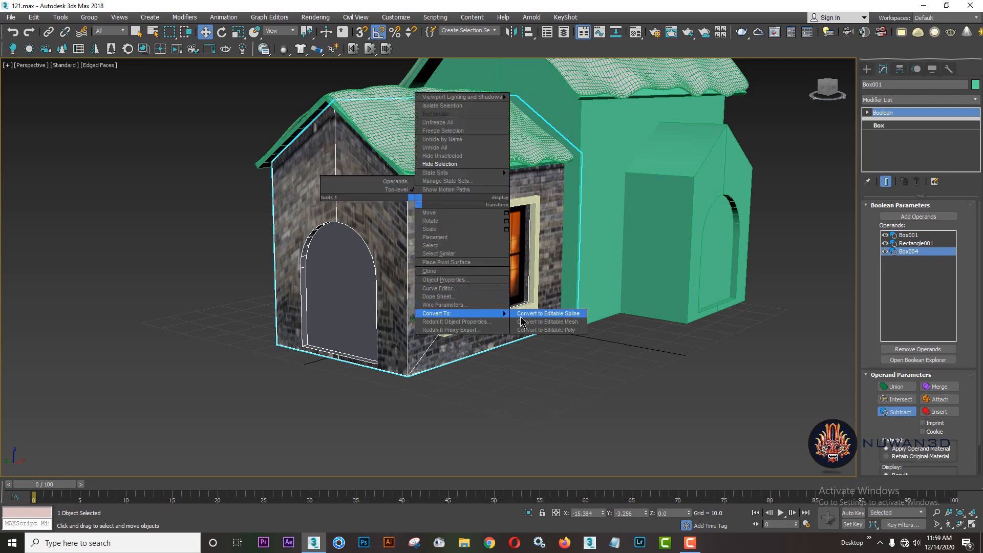
{"action": "left_click", "coordinate": [568, 330]}
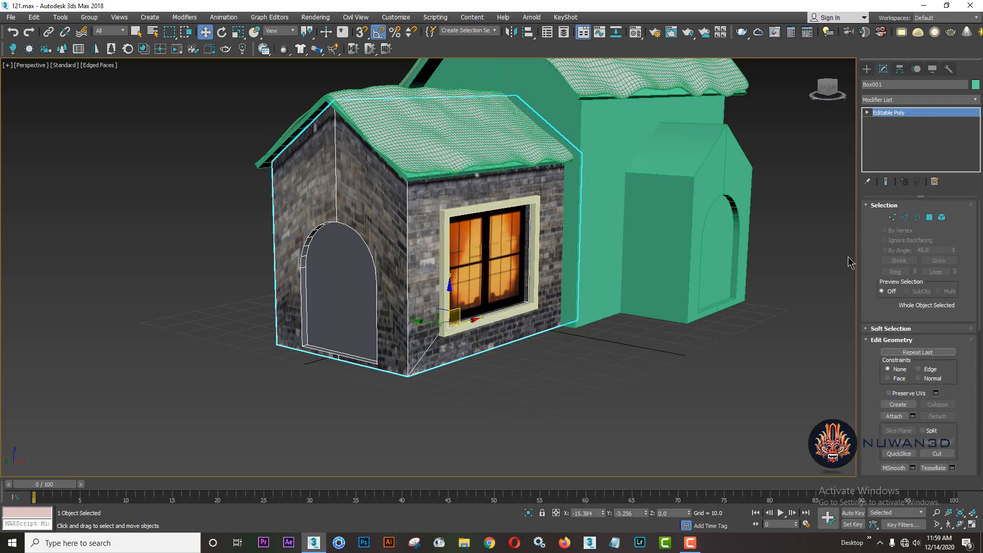
Add a UVW Map modifier to the front block and set its mapping type to Box
{"action": "left_click", "coordinate": [910, 100]}
{"action": "key", "text": "u"}
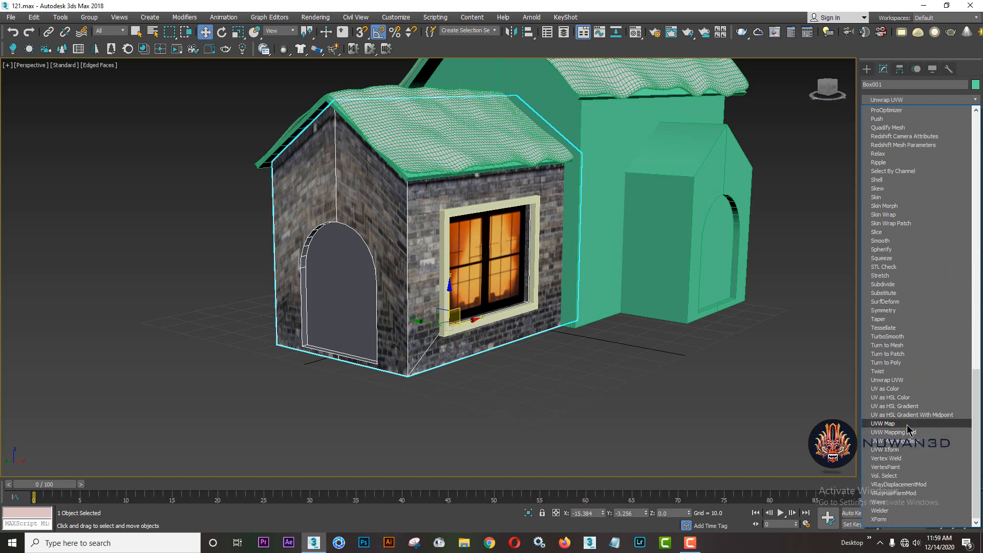
{"action": "left_click", "coordinate": [883, 423]}
{"action": "middle_click_drag", "start_coordinate": [408, 233], "coordinate": [470, 240]}
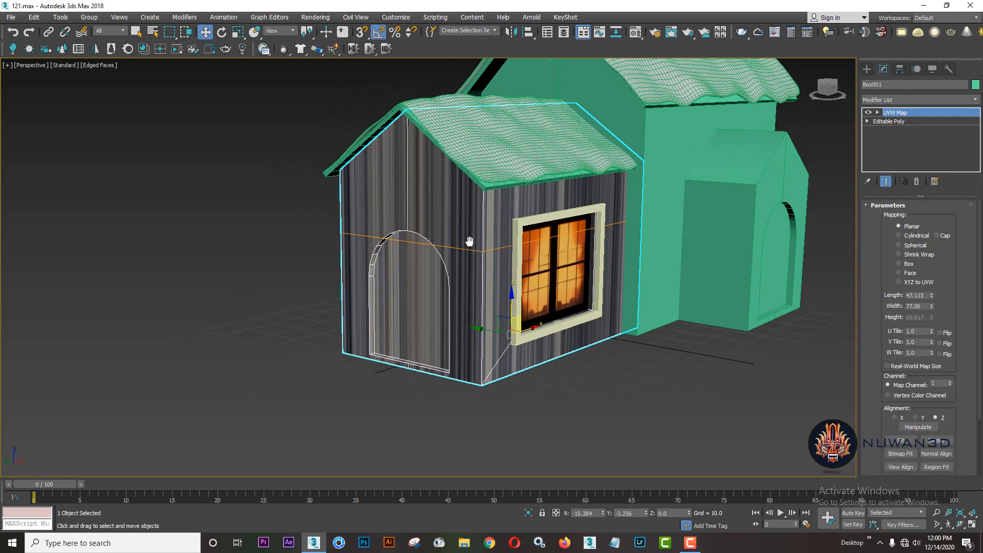
{"action": "scroll", "coordinate": [470, 240], "scroll_direction": "up", "scroll_amount": 3}
{"action": "left_click", "coordinate": [907, 268]}
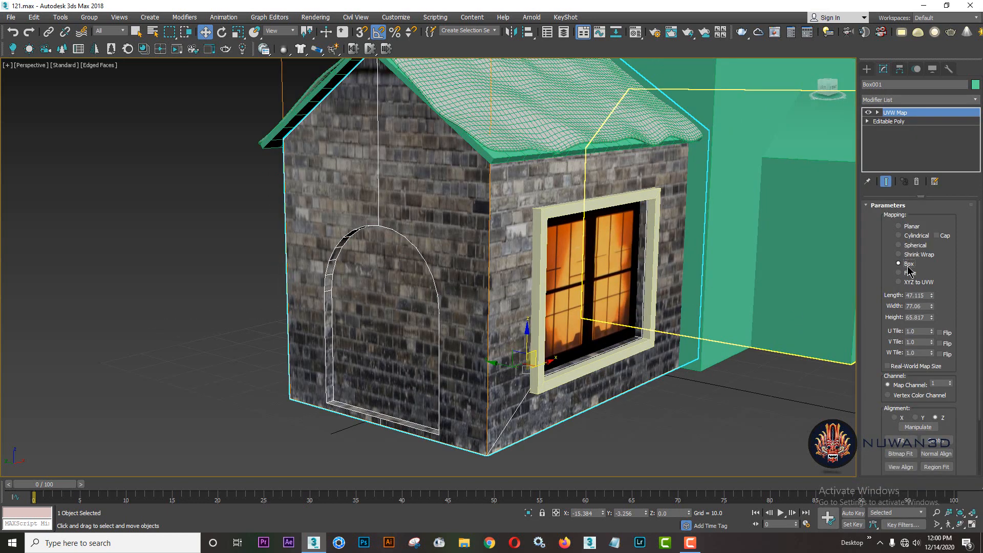
{"action": "middle_click_drag", "start_coordinate": [632, 308], "coordinate": [561, 316], "text": "alt"}
Assign the fourth sample material, 04 - Default, to the window frame
{"action": "left_click", "coordinate": [867, 68]}
{"action": "scroll", "coordinate": [665, 289], "scroll_direction": "down", "scroll_amount": 2}
{"action": "middle_click_drag", "start_coordinate": [665, 290], "coordinate": [543, 323]}
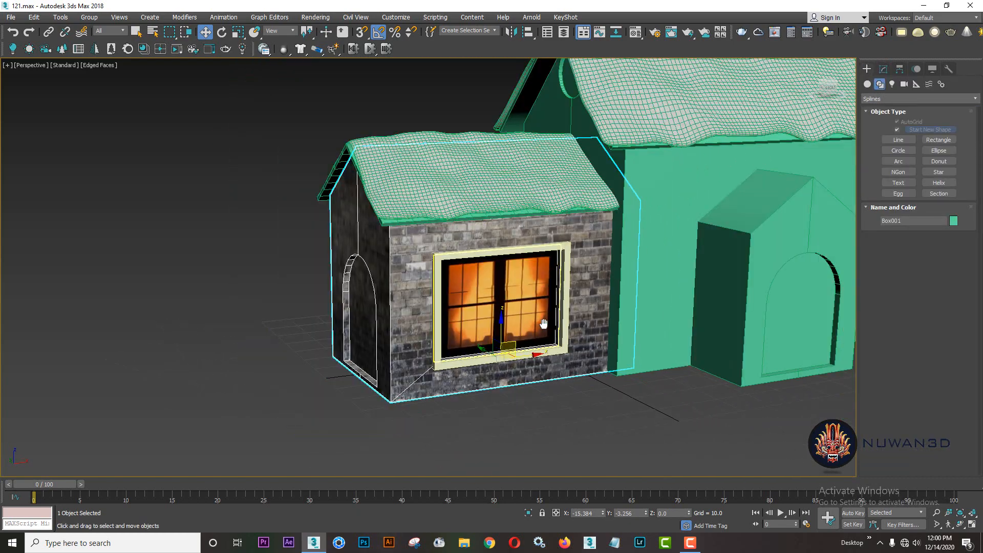
{"action": "left_click", "coordinate": [555, 354]}
{"action": "scroll", "coordinate": [558, 353], "scroll_direction": "up", "scroll_amount": 5}
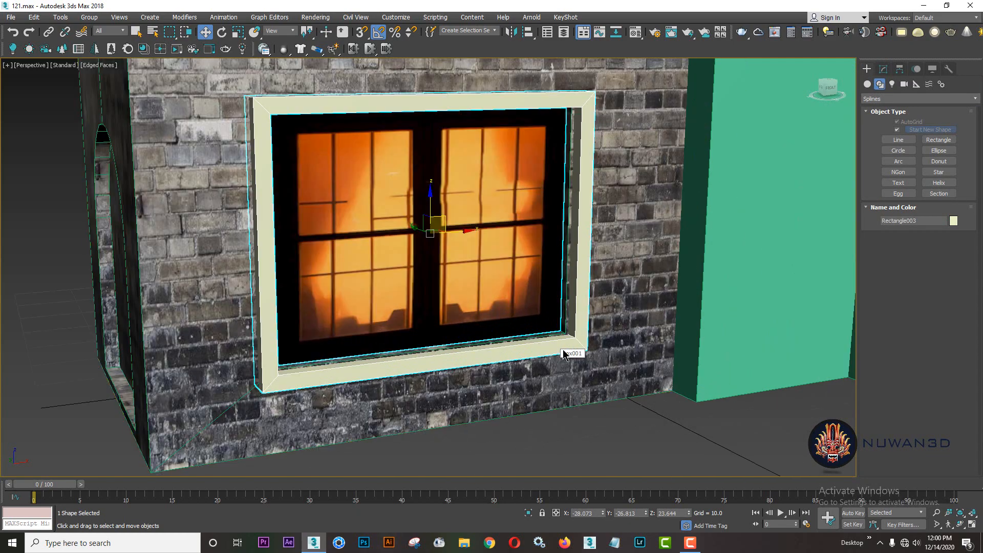
{"action": "key", "text": "m"}
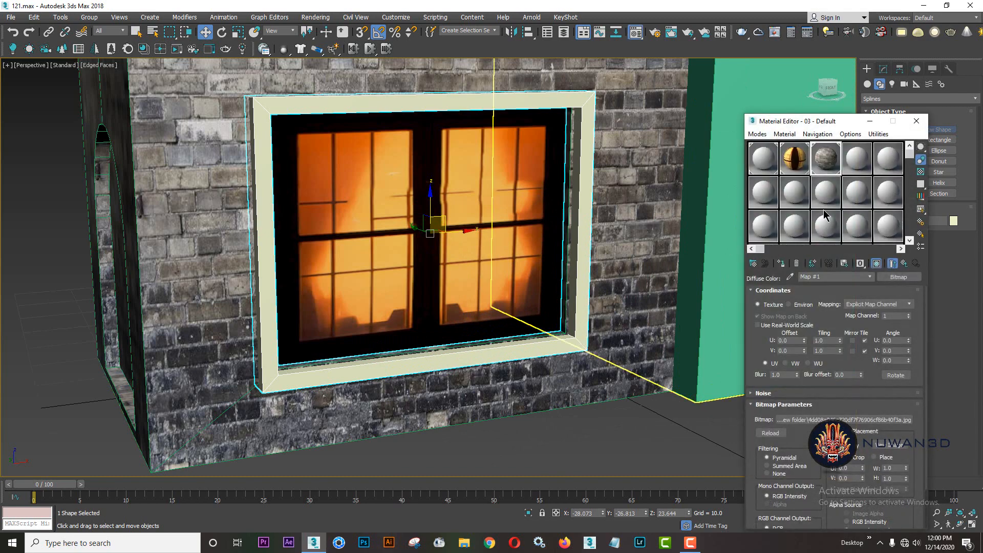
{"action": "left_click", "coordinate": [858, 159]}
{"action": "left_click", "coordinate": [780, 263]}
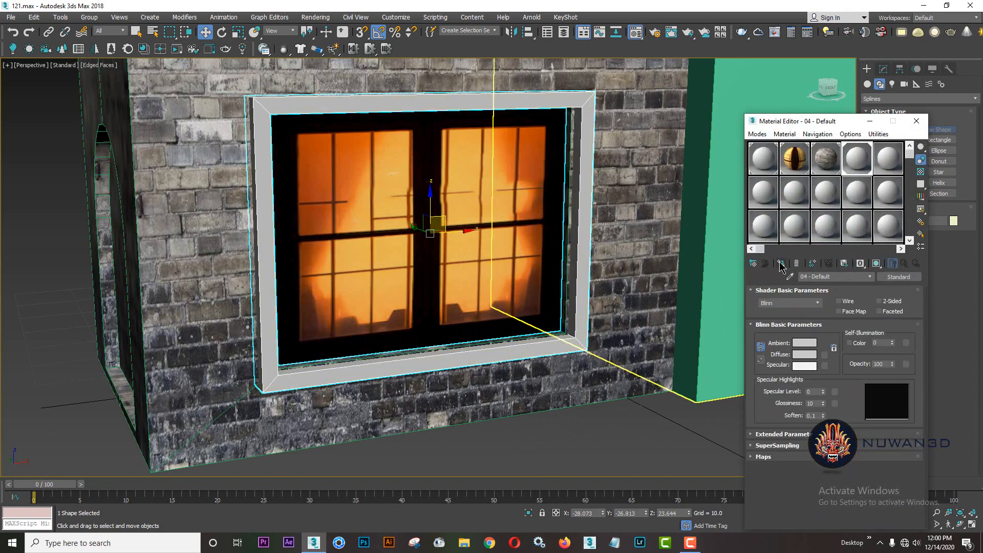
Load pattern-vintage-old-wood-texture-dark-brown-wooden-background_49947-77.jpg as the 04 - Default material's diffuse bitmap and enable its display in the viewport
{"action": "left_click", "coordinate": [825, 357]}
{"action": "double_click", "coordinate": [410, 160]}
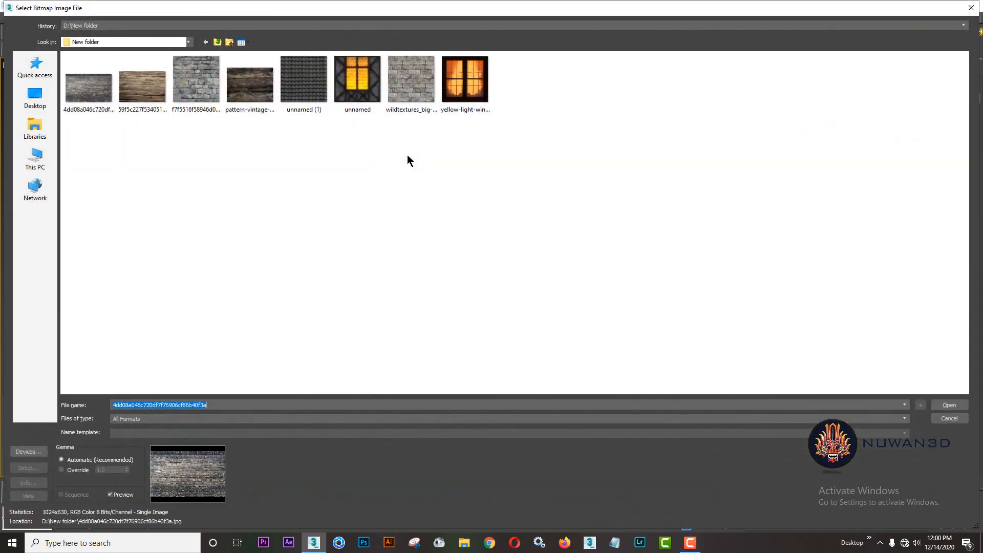
{"action": "left_click", "coordinate": [245, 89]}
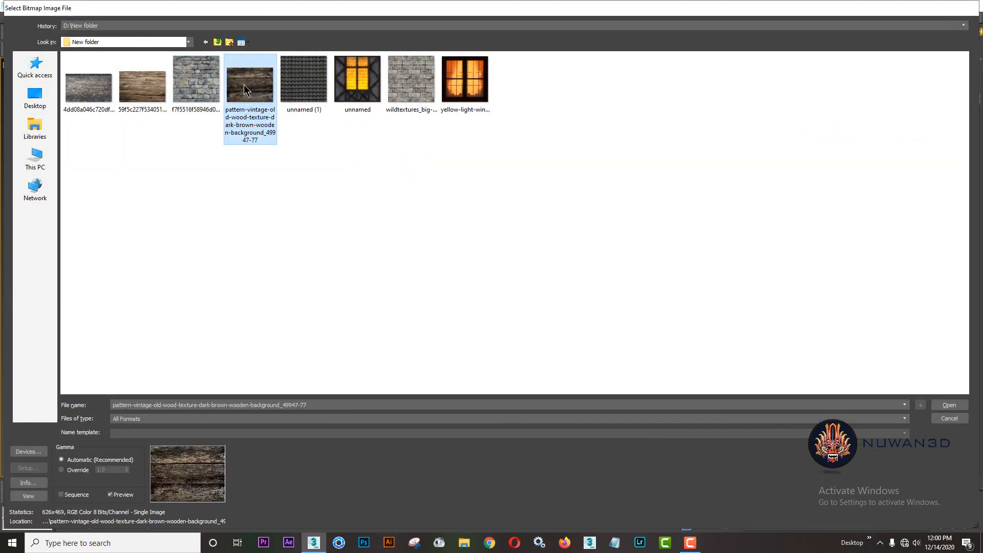
{"action": "double_click", "coordinate": [244, 90]}
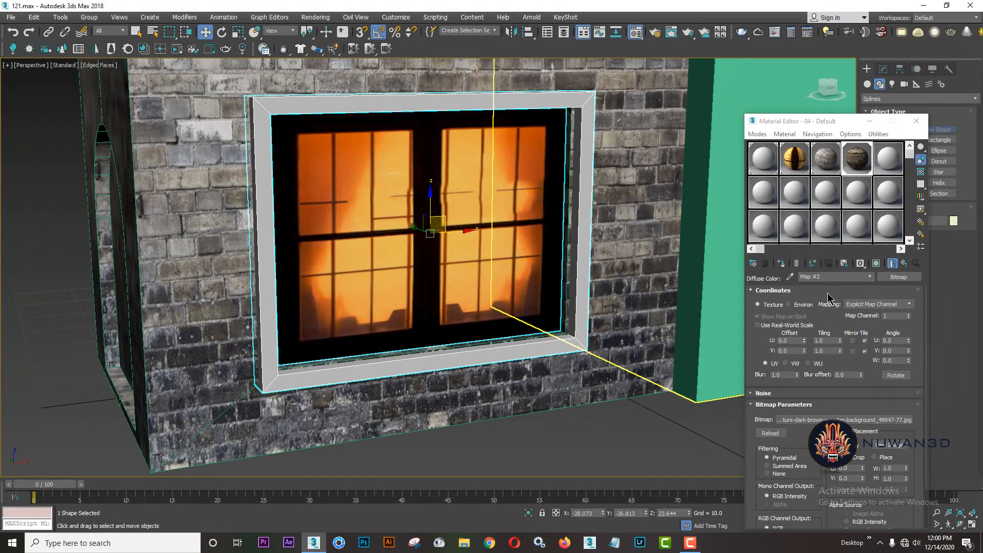
{"action": "left_click", "coordinate": [876, 263]}
Add a UVW Map modifier to the window frame, close the Material Editor and deselect the frame
{"action": "left_click", "coordinate": [883, 69]}
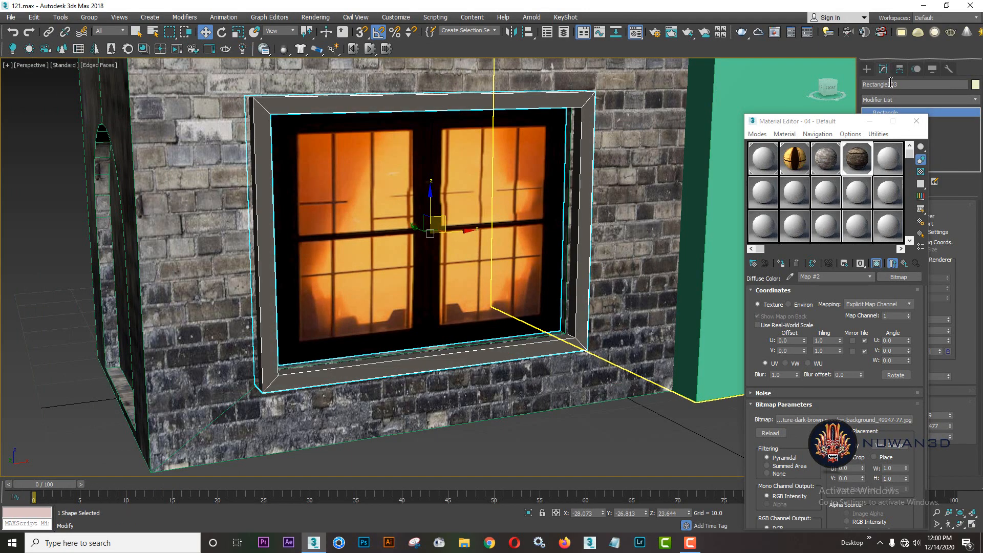
{"action": "left_click", "coordinate": [903, 100]}
{"action": "scroll", "coordinate": [896, 476], "scroll_direction": "down", "scroll_amount": 10}
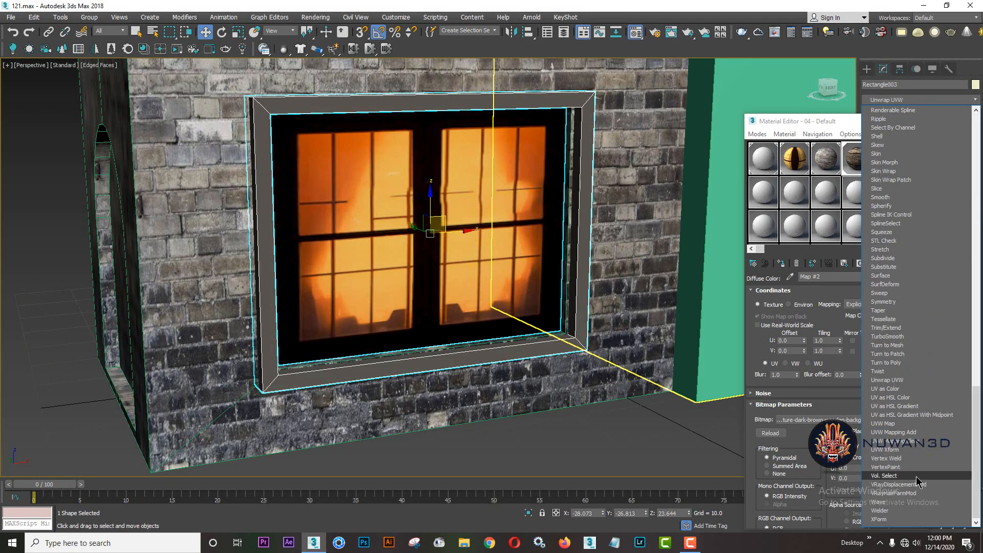
{"action": "left_click", "coordinate": [883, 423]}
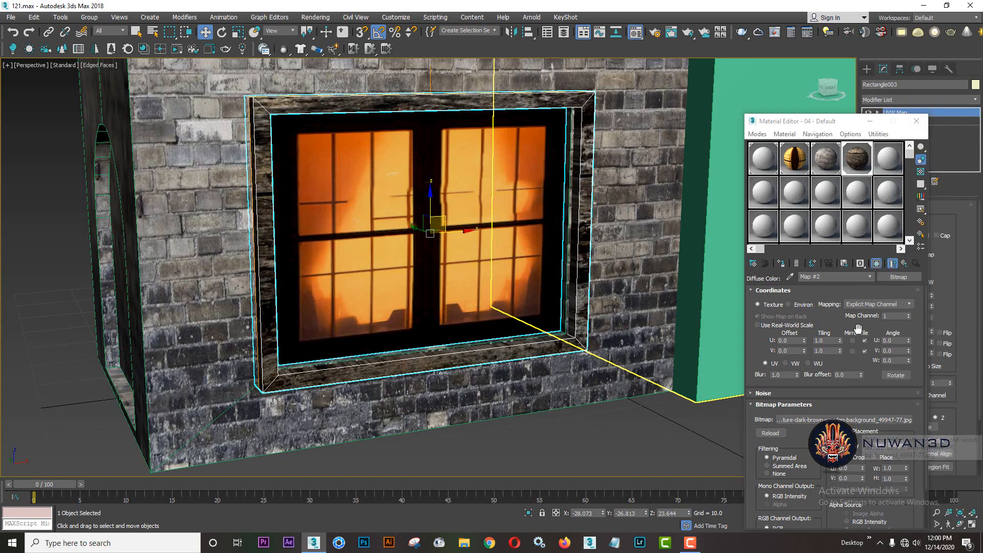
{"action": "scroll", "coordinate": [554, 258], "scroll_direction": "down", "scroll_amount": 2}
{"action": "key", "text": "m"}
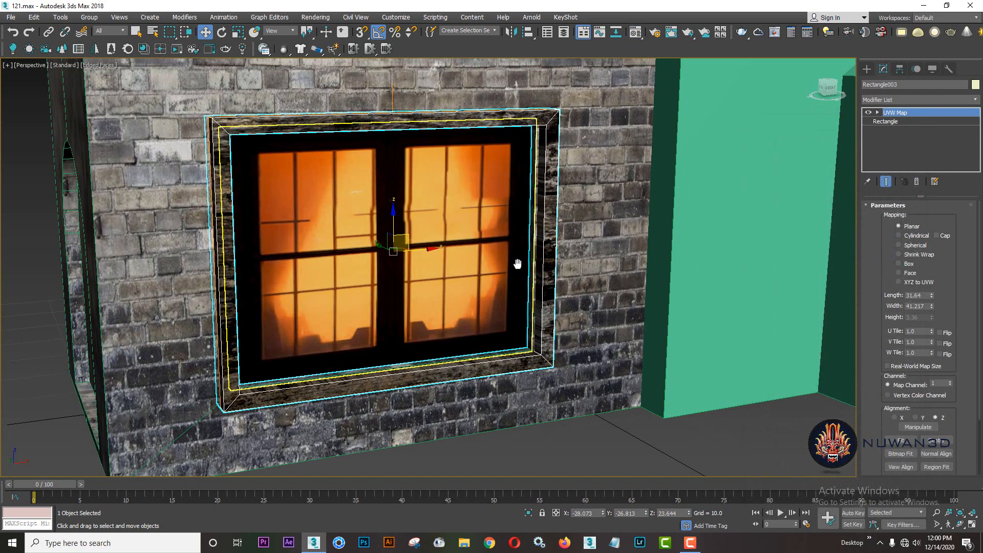
{"action": "scroll", "coordinate": [549, 406], "scroll_direction": "down", "scroll_amount": 5}
{"action": "left_click", "coordinate": [548, 400]}
Copy the UVW Map modifier from the front block's modifier stack
{"action": "middle_click_drag", "start_coordinate": [464, 203], "coordinate": [506, 229], "text": "alt"}
{"action": "scroll", "coordinate": [423, 297], "scroll_direction": "up", "scroll_amount": 2}
{"action": "middle_click_drag", "start_coordinate": [645, 276], "coordinate": [454, 338]}
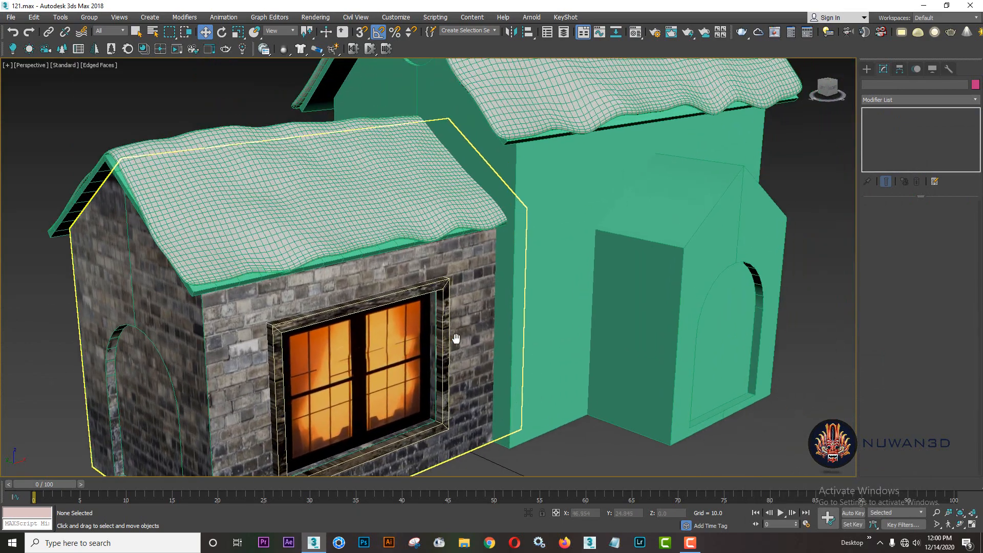
{"action": "scroll", "coordinate": [454, 338], "scroll_direction": "down", "scroll_amount": 2}
{"action": "left_click", "coordinate": [540, 246]}
{"action": "middle_click_drag", "start_coordinate": [533, 272], "coordinate": [478, 269]}
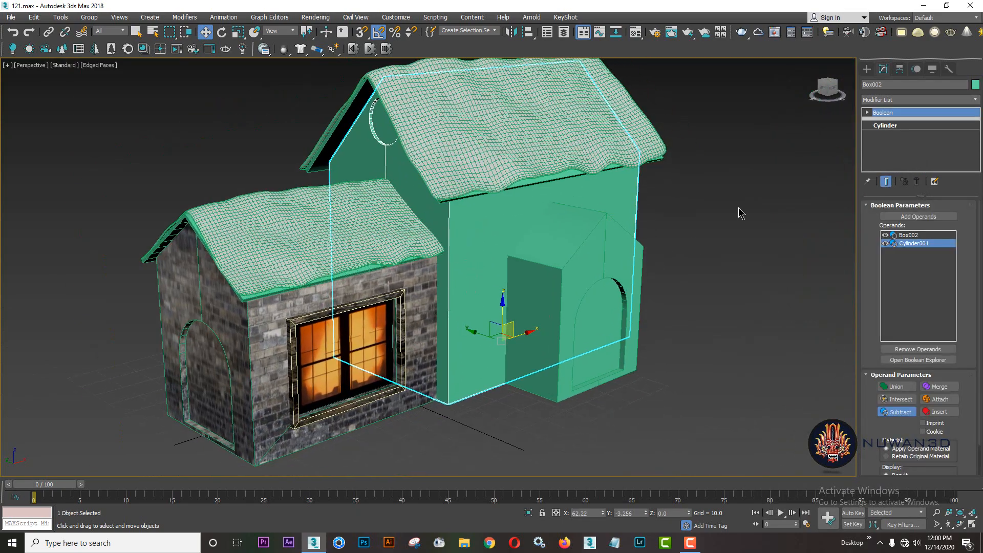
{"action": "left_click", "coordinate": [417, 320]}
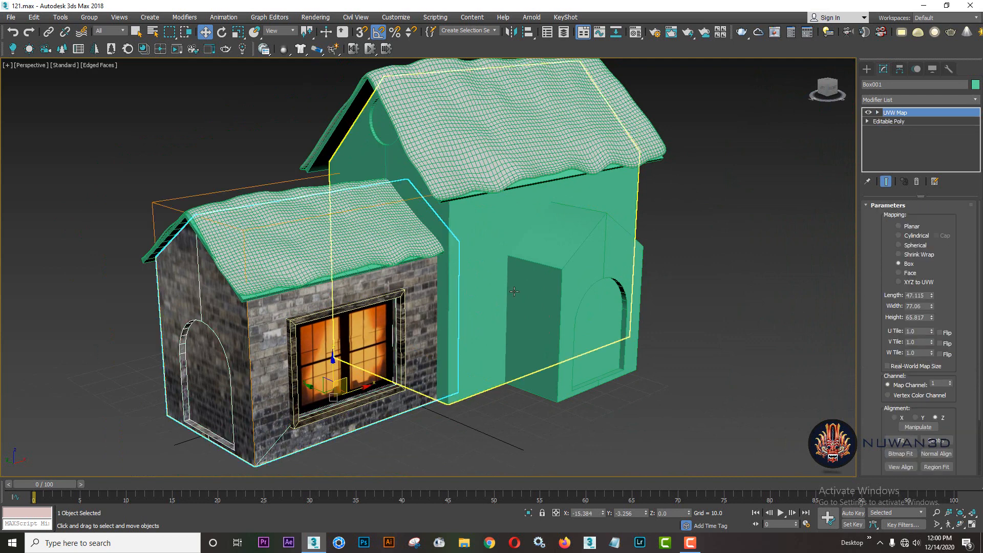
{"action": "right_click", "coordinate": [900, 113]}
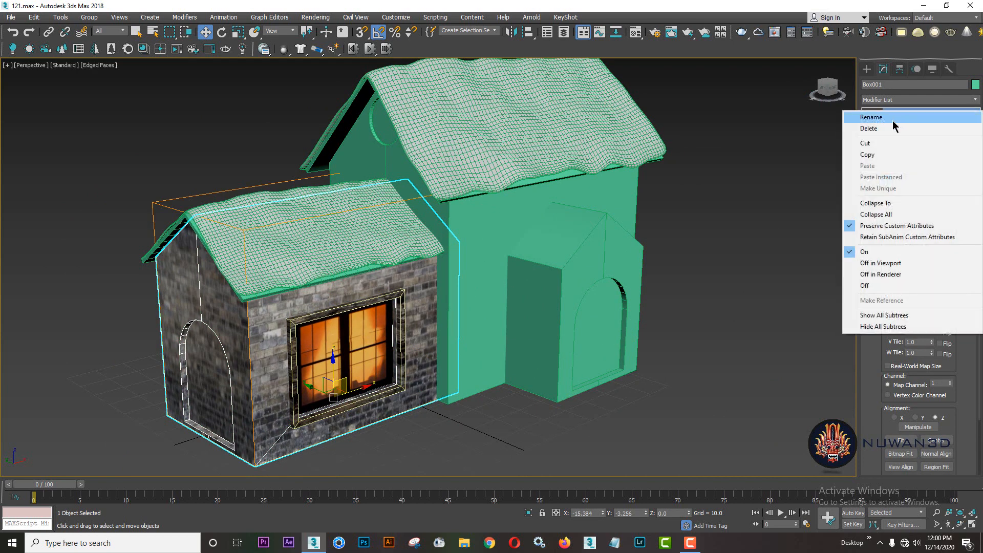
{"action": "left_click", "coordinate": [869, 155]}
Assign the brick material 03 - Default to the tall main block and close the Material Editor
{"action": "left_click", "coordinate": [612, 206]}
{"action": "left_click", "coordinate": [609, 198]}
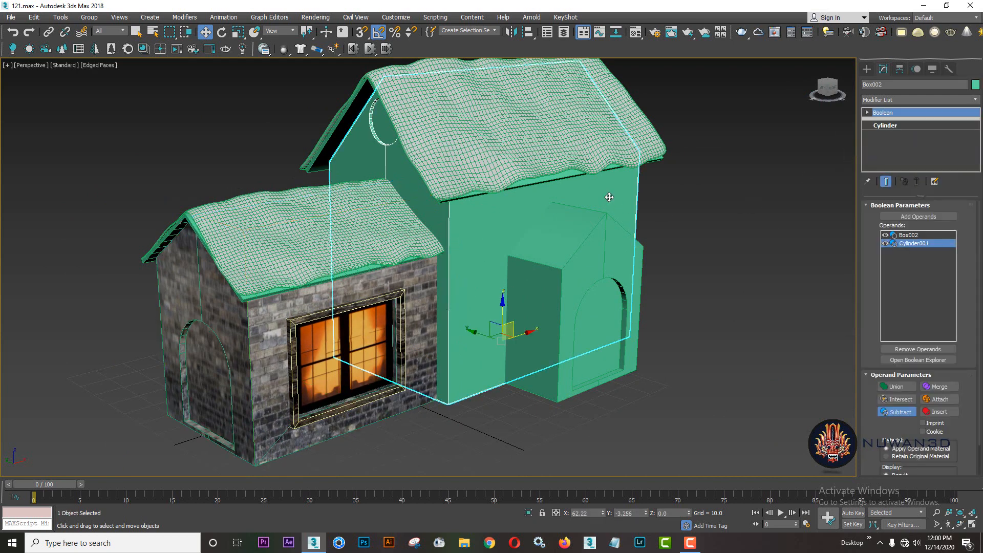
{"action": "key", "text": "m"}
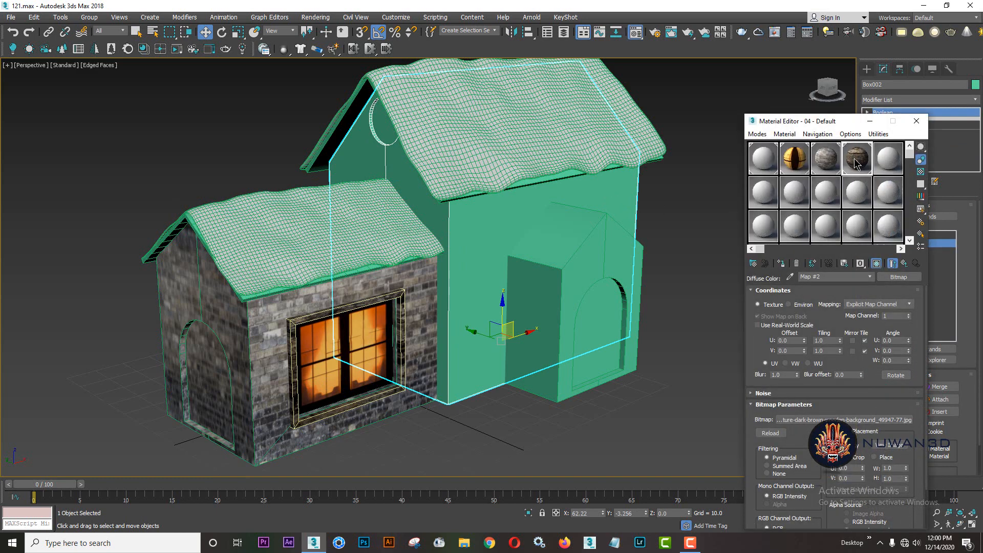
{"action": "left_click", "coordinate": [784, 264]}
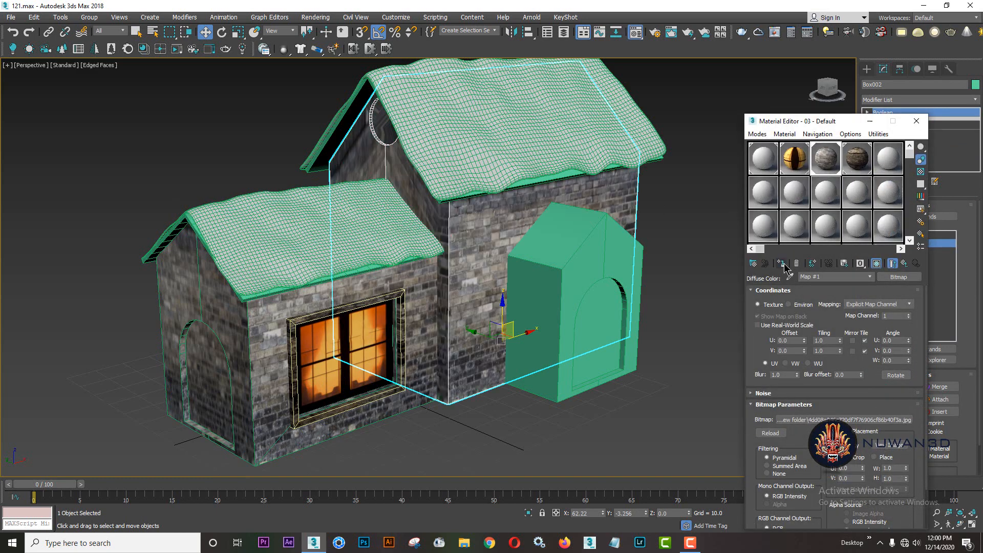
{"action": "left_click", "coordinate": [914, 124]}
Convert the tall main block from a Boolean object to an Editable Poly
{"action": "right_click", "coordinate": [890, 112]}
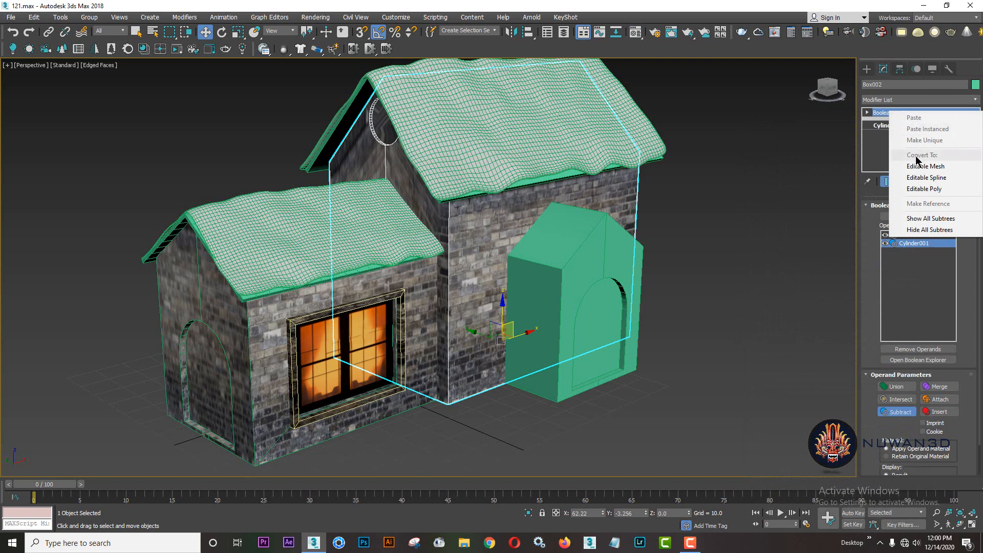
{"action": "left_click", "coordinate": [813, 206]}
{"action": "left_click", "coordinate": [813, 206]}
{"action": "left_click", "coordinate": [627, 193]}
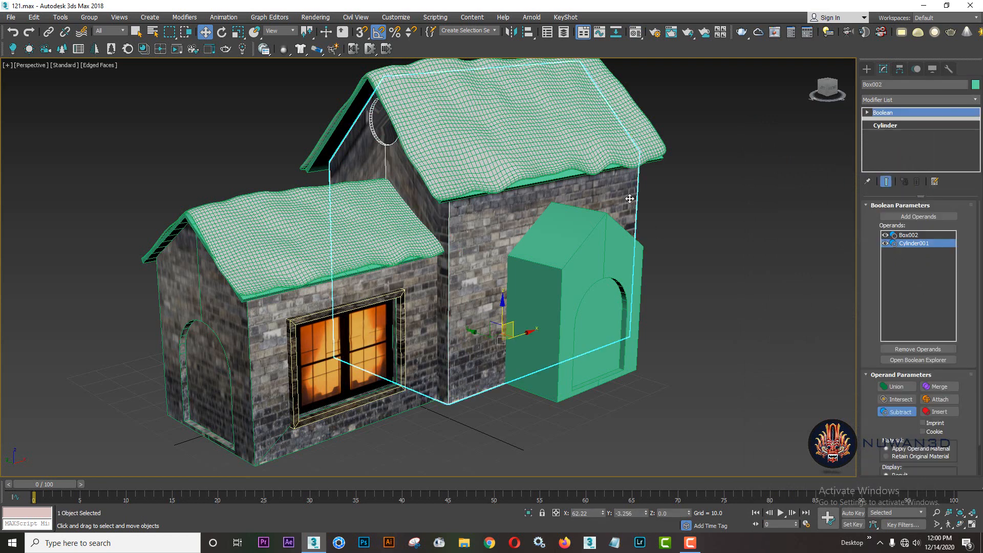
{"action": "right_click", "coordinate": [627, 193]}
{"action": "mouse_move", "coordinate": [655, 307]}
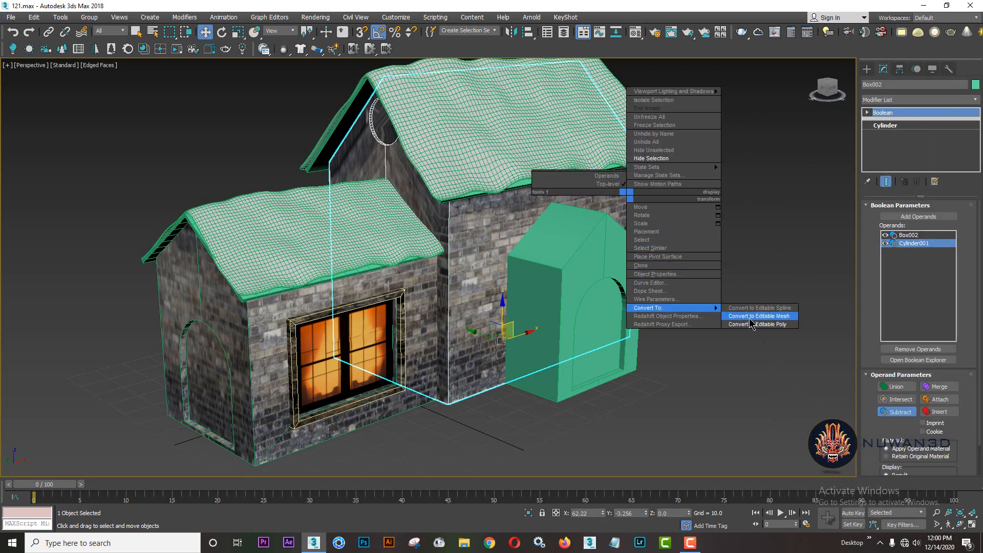
{"action": "left_click", "coordinate": [758, 316]}
Paste the copied UVW Map modifier onto the tall main block's stack and deselect the block
{"action": "right_click", "coordinate": [925, 112]}
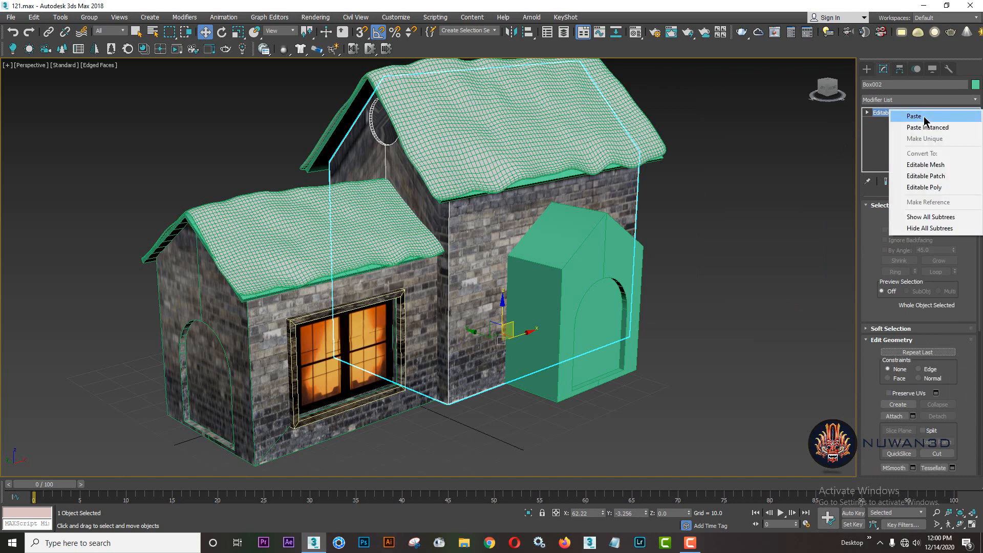
{"action": "left_click", "coordinate": [922, 117]}
{"action": "left_click", "coordinate": [792, 180]}
{"action": "scroll", "coordinate": [429, 334], "scroll_direction": "up", "scroll_amount": 5}
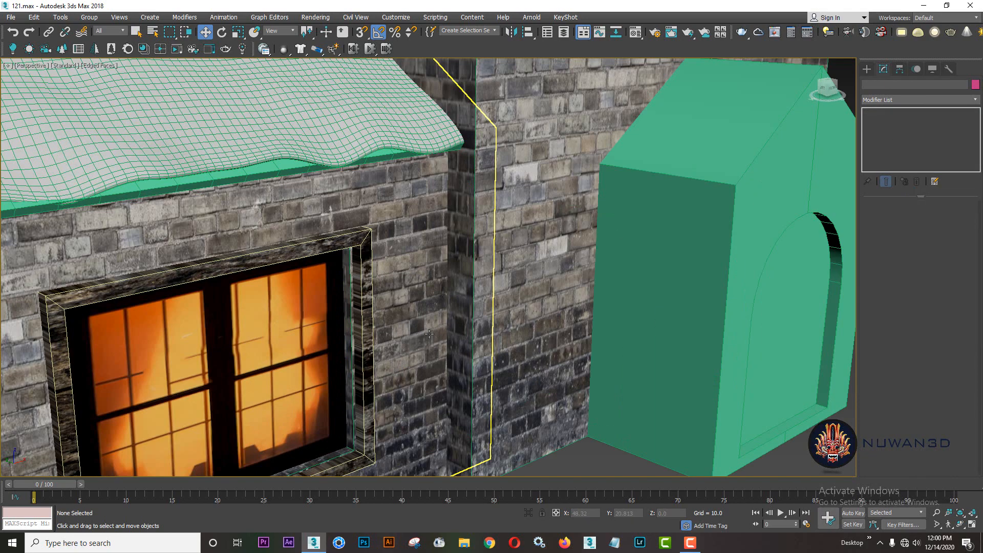
{"action": "scroll", "coordinate": [463, 255], "scroll_direction": "down", "scroll_amount": 6}
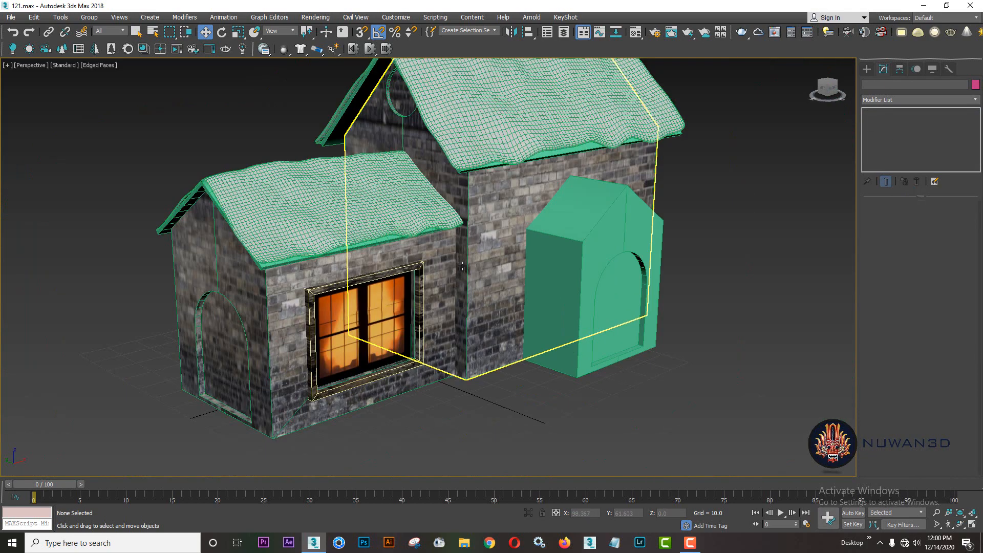
Select the small porch block beside the main wall and convert it to an Editable Poly
{"action": "mouse_move", "coordinate": [514, 259]}
{"action": "middle_mouse_down", "text": "alt"}
{"action": "mouse_move", "coordinate": [450, 259]}
{"action": "mouse_move", "coordinate": [517, 261]}
{"action": "middle_mouse_up", "text": "alt"}
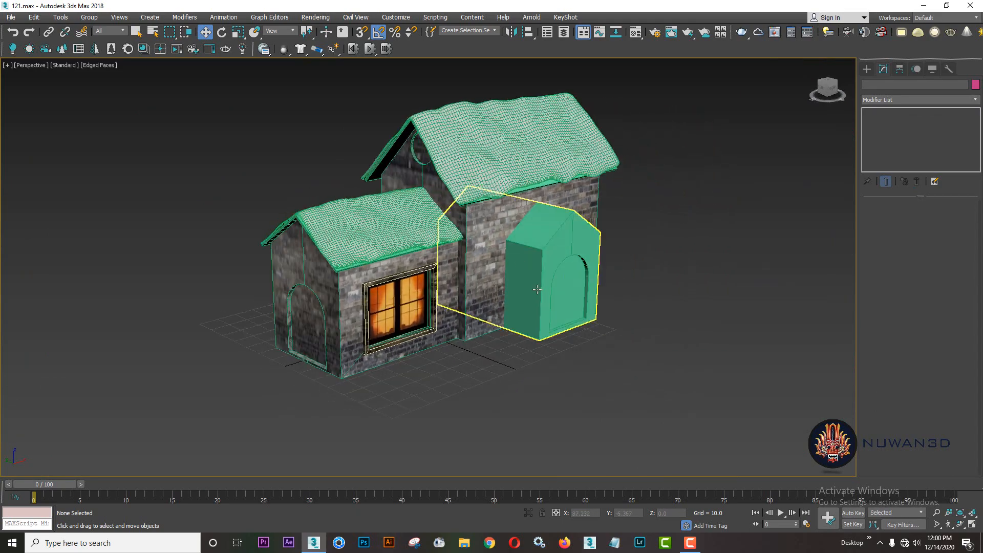
{"action": "left_click", "coordinate": [533, 287]}
{"action": "scroll", "coordinate": [527, 268], "scroll_direction": "up", "scroll_amount": 5}
{"action": "middle_click_drag", "start_coordinate": [578, 245], "coordinate": [561, 253]}
{"action": "right_click", "coordinate": [561, 251]}
{"action": "mouse_move", "coordinate": [627, 364]}
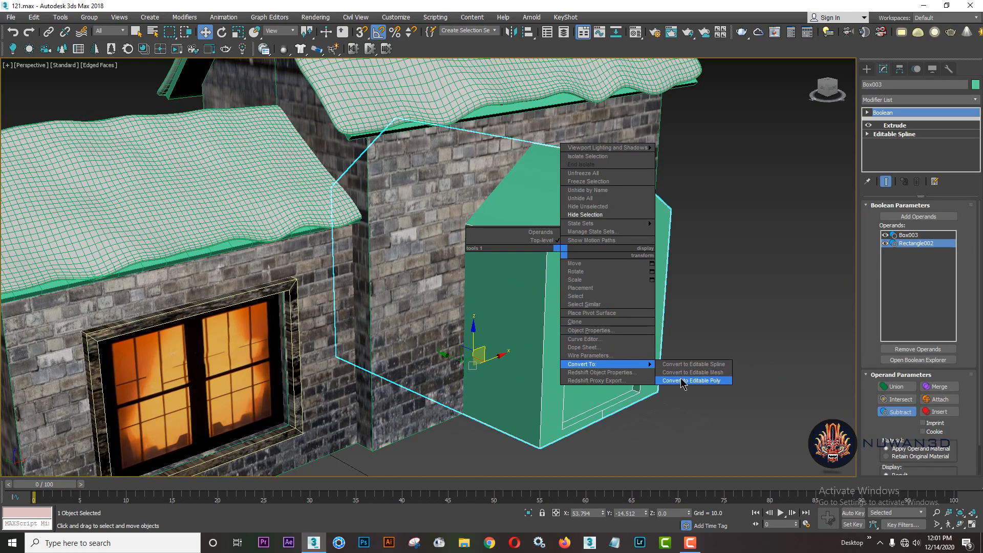
{"action": "left_click", "coordinate": [686, 381]}
Detach the porch block's two sloping roof polygons as a separate object named Object005
{"action": "middle_click_drag", "start_coordinate": [571, 202], "coordinate": [562, 217]}
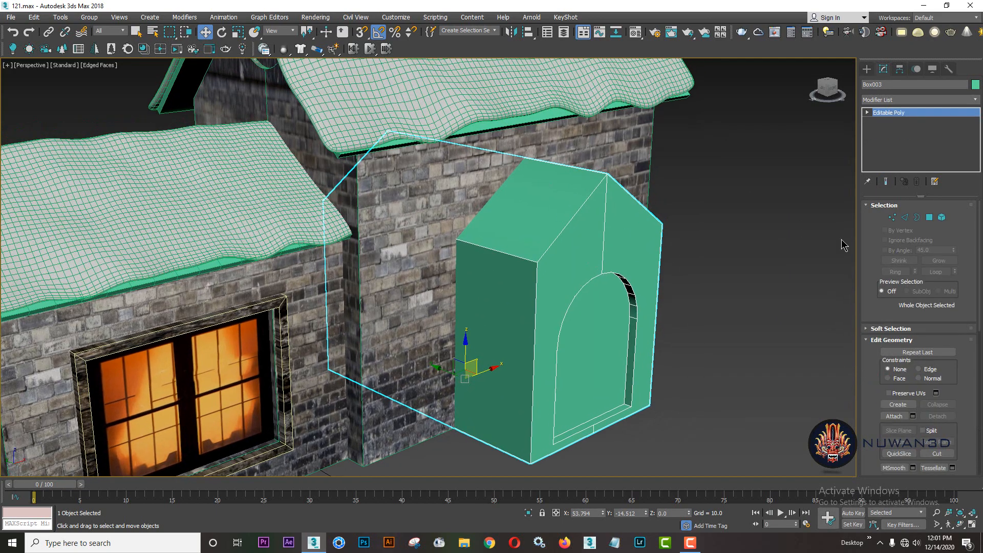
{"action": "left_click", "coordinate": [932, 219]}
{"action": "left_click", "coordinate": [557, 215]}
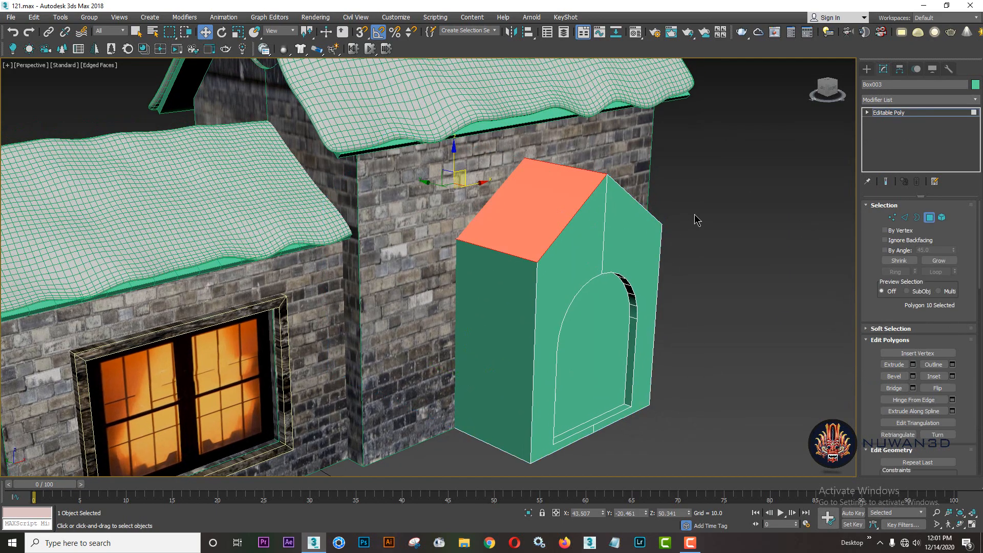
{"action": "middle_click_drag", "start_coordinate": [697, 215], "coordinate": [520, 245], "text": "alt"}
{"action": "left_click", "coordinate": [521, 246], "text": "ctrl"}
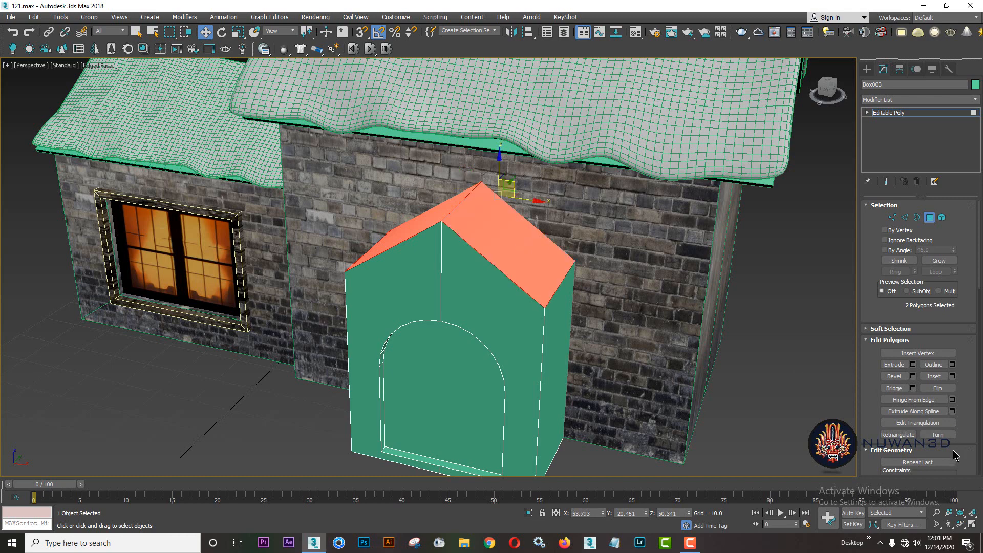
{"action": "scroll", "coordinate": [942, 397], "scroll_direction": "down", "scroll_amount": 5}
{"action": "left_click", "coordinate": [936, 420]}
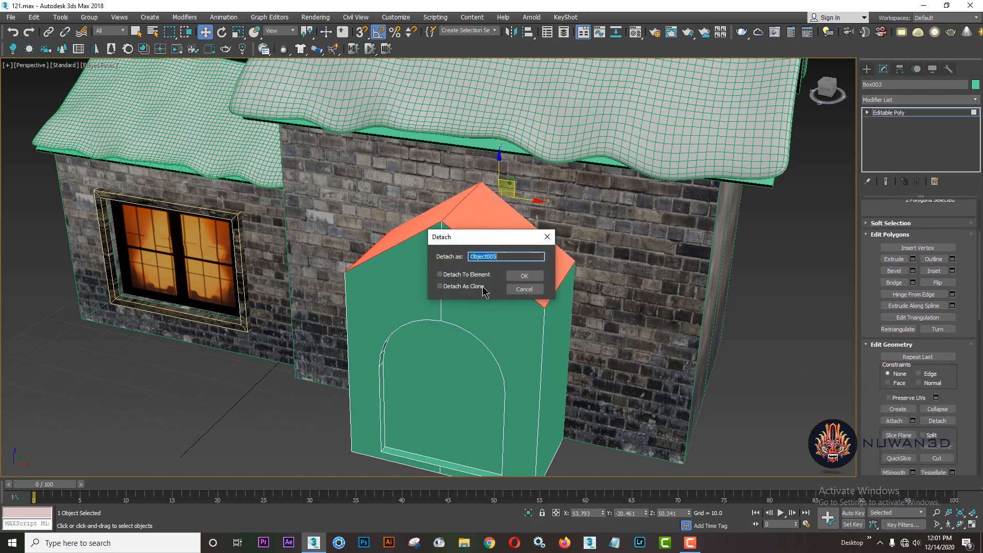
{"action": "left_click", "coordinate": [520, 278]}
Select the detached porch roof and center its pivot to the object
{"action": "middle_click_drag", "start_coordinate": [520, 278], "coordinate": [660, 267], "text": "alt"}
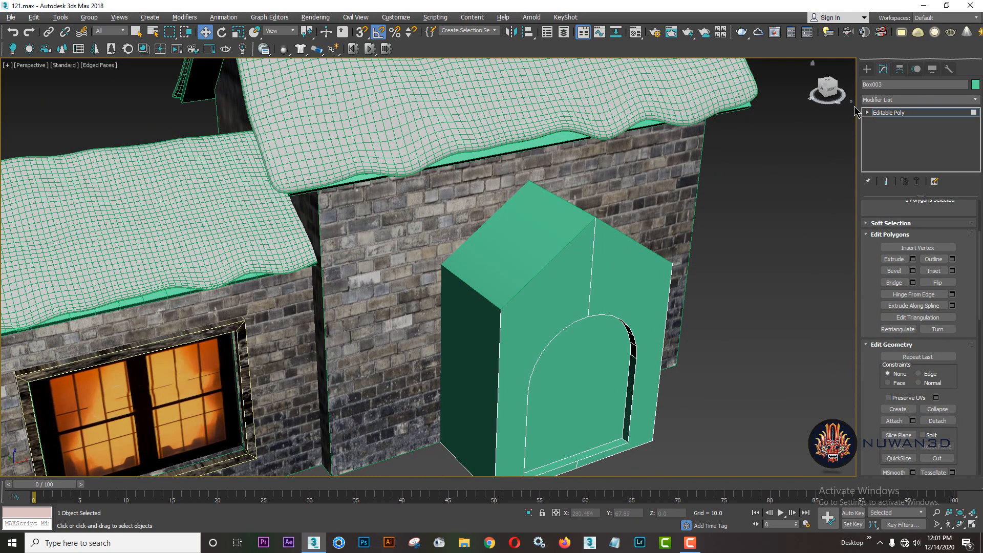
{"action": "left_click", "coordinate": [866, 70]}
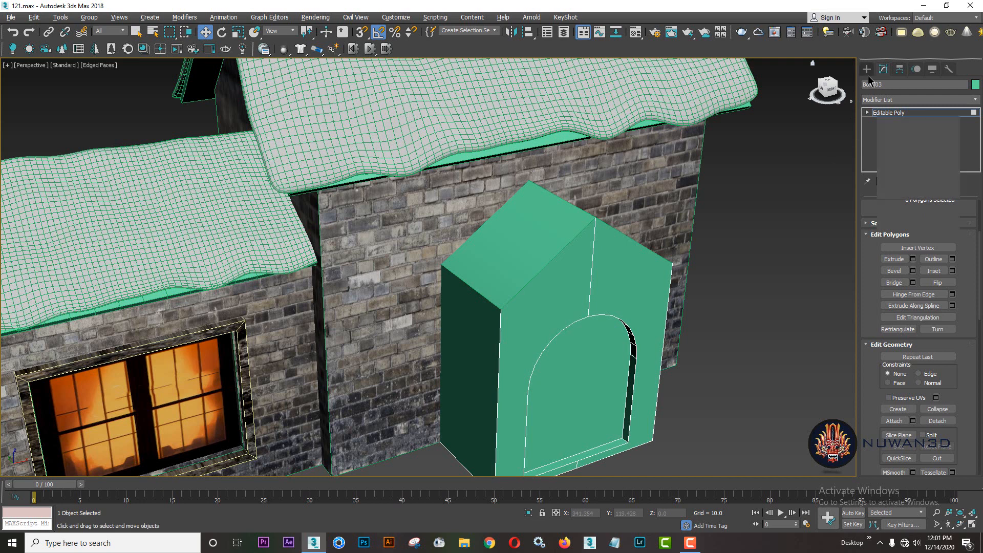
{"action": "left_click", "coordinate": [556, 227]}
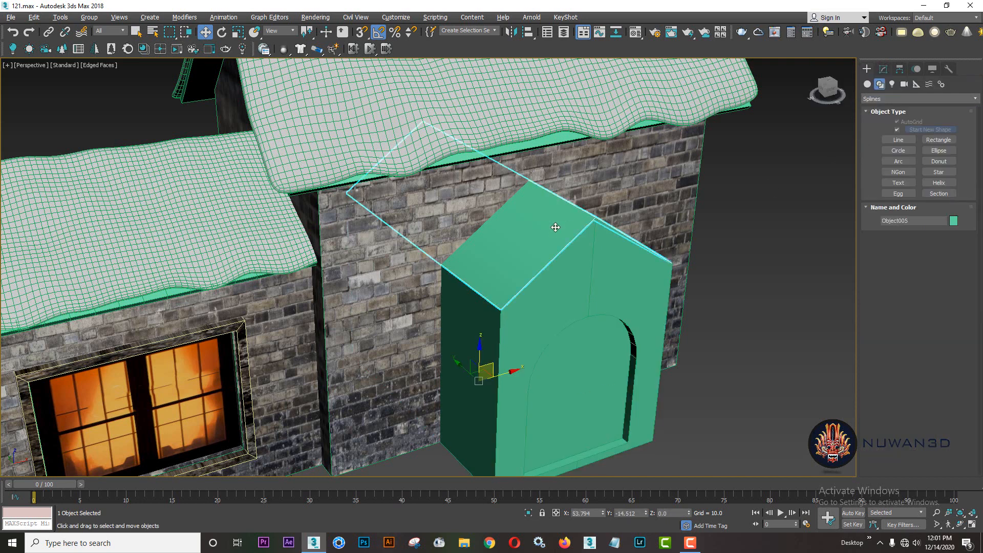
{"action": "left_click", "coordinate": [899, 71]}
{"action": "left_click", "coordinate": [918, 139]}
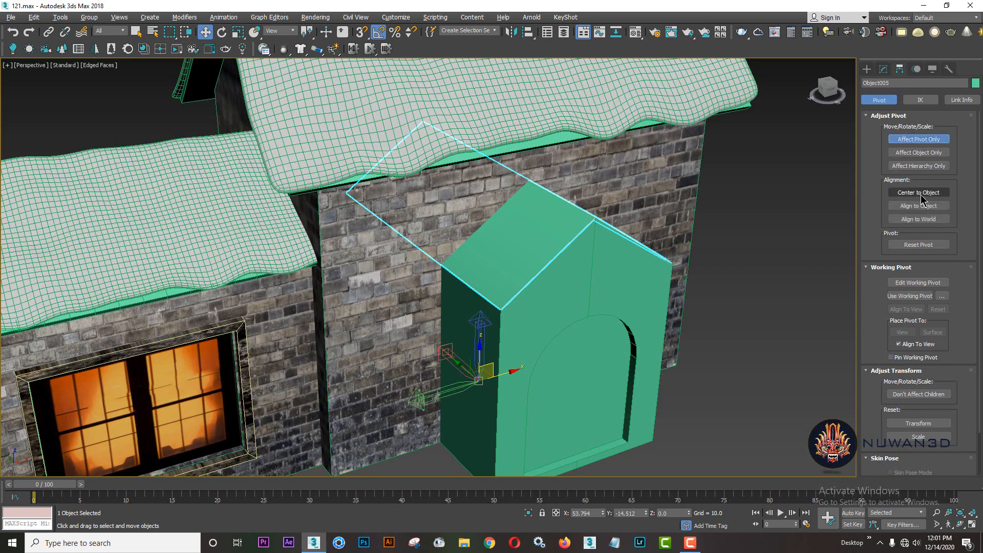
{"action": "left_click", "coordinate": [918, 193]}
{"action": "left_click", "coordinate": [866, 73]}
Give the detached porch roof thickness with a Shell modifier and convert it to an Editable Poly
{"action": "middle_click_drag", "start_coordinate": [691, 154], "coordinate": [811, 91], "text": "alt"}
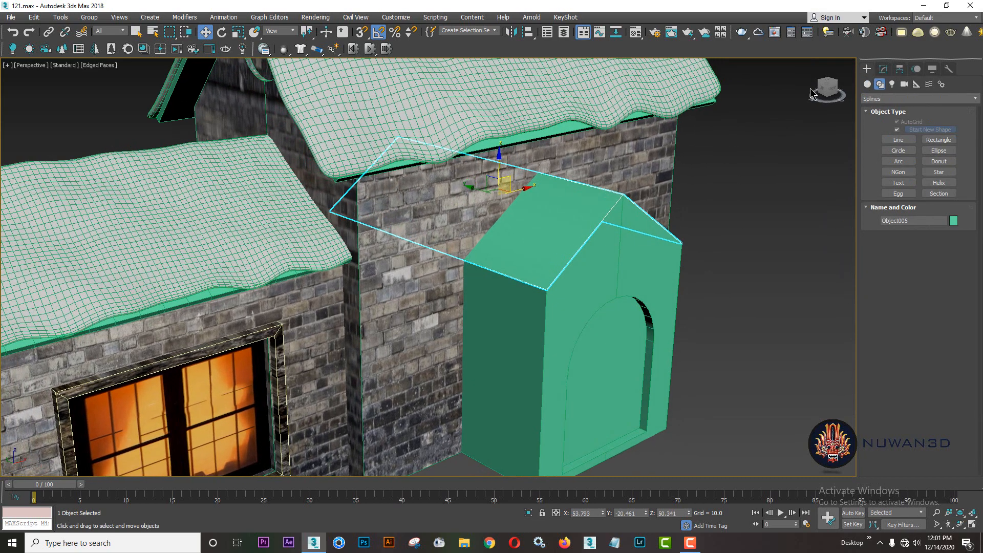
{"action": "left_click", "coordinate": [883, 69]}
{"action": "left_click", "coordinate": [916, 99]}
{"action": "scroll", "coordinate": [895, 248], "scroll_direction": "down", "scroll_amount": 5}
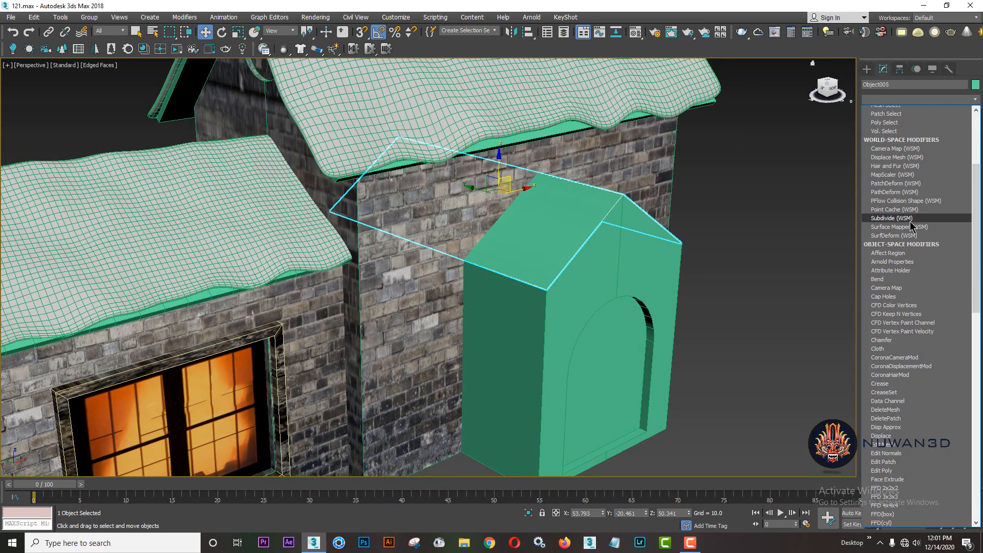
{"action": "scroll", "coordinate": [894, 248], "scroll_direction": "down", "scroll_amount": 10}
{"action": "left_click", "coordinate": [891, 189]}
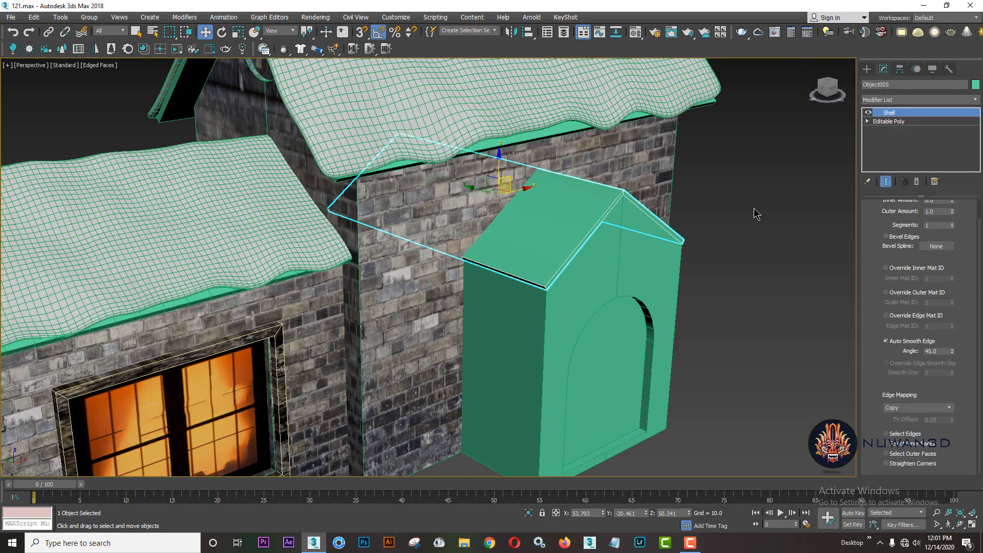
{"action": "right_click", "coordinate": [630, 190]}
{"action": "mouse_move", "coordinate": [719, 299]}
{"action": "left_click", "coordinate": [754, 307]}
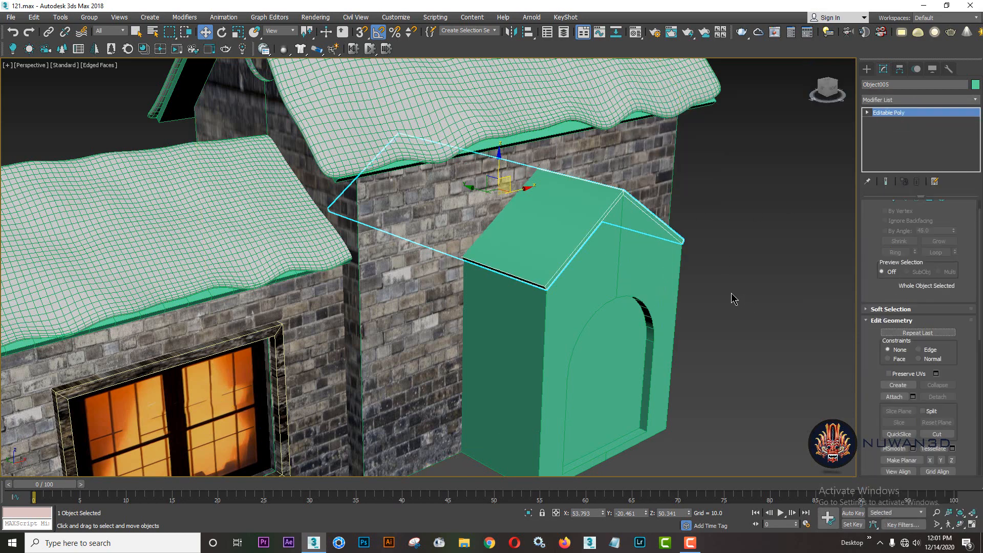
Move the porch roof's six front vertices forward along Y so the roof overhangs the door wall
{"action": "key", "text": "1"}
{"action": "middle_click_drag", "start_coordinate": [733, 298], "coordinate": [733, 149], "text": "alt"}
{"action": "left_click_drag", "start_coordinate": [596, 311], "coordinate": [596, 308]}
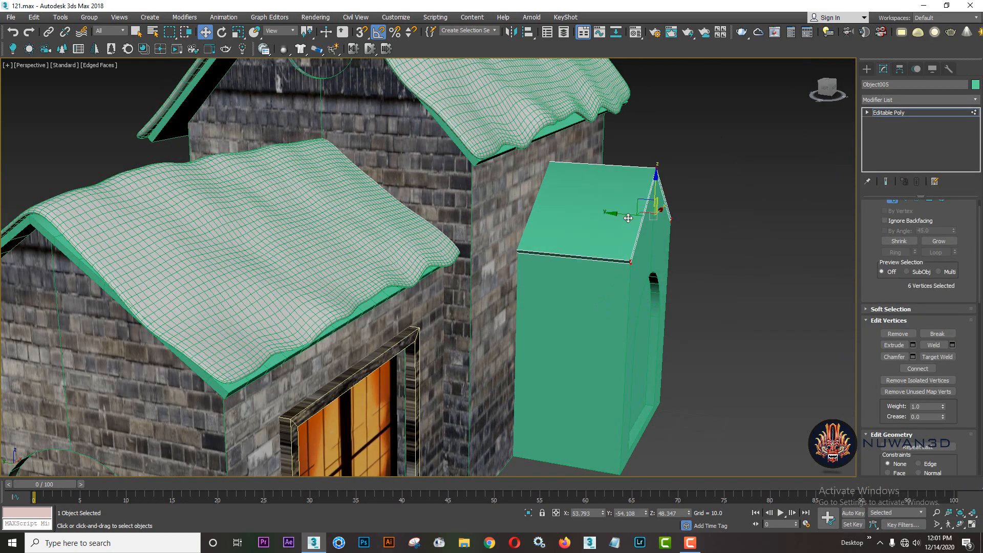
{"action": "left_click_drag", "start_coordinate": [628, 218], "coordinate": [648, 220]}
{"action": "middle_click_drag", "start_coordinate": [659, 245], "coordinate": [600, 226], "text": "alt"}
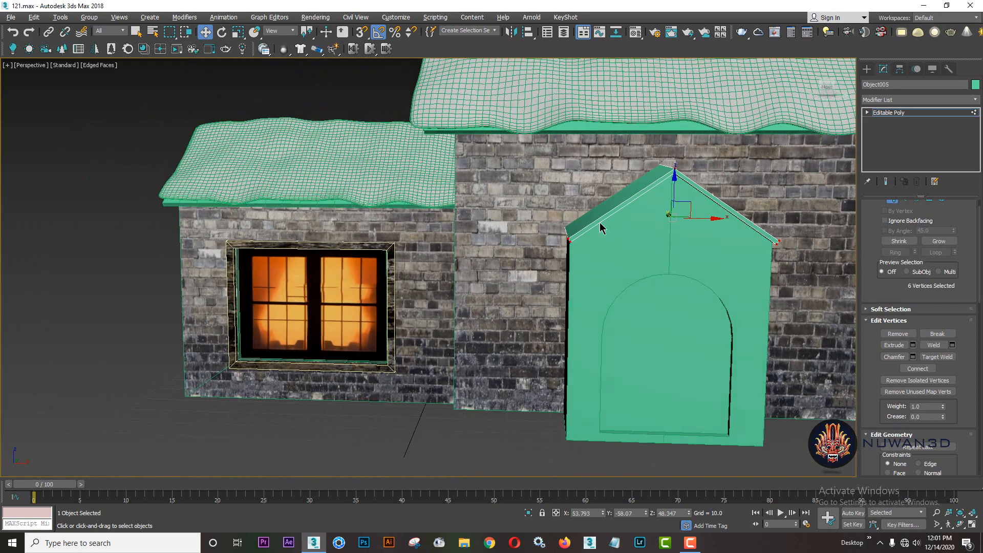
Pull the vertices of both porch roof eaves outward and slightly down past the side walls, and reselect the whole roof
{"action": "scroll", "coordinate": [547, 239], "scroll_direction": "up", "scroll_amount": 3}
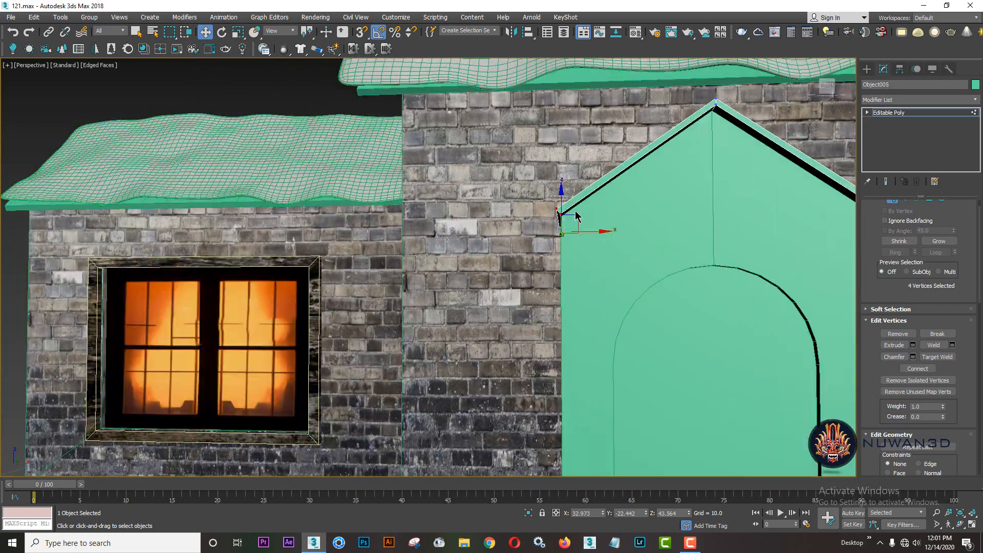
{"action": "left_click_drag", "start_coordinate": [575, 216], "coordinate": [560, 224]}
{"action": "middle_click_drag", "start_coordinate": [808, 180], "coordinate": [672, 201]}
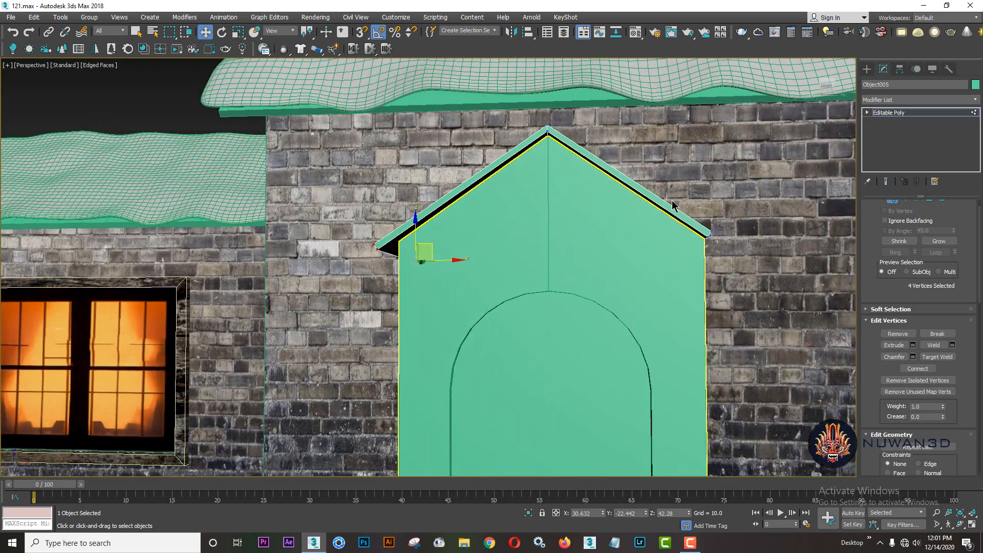
{"action": "left_click_drag", "start_coordinate": [754, 316], "coordinate": [753, 313]}
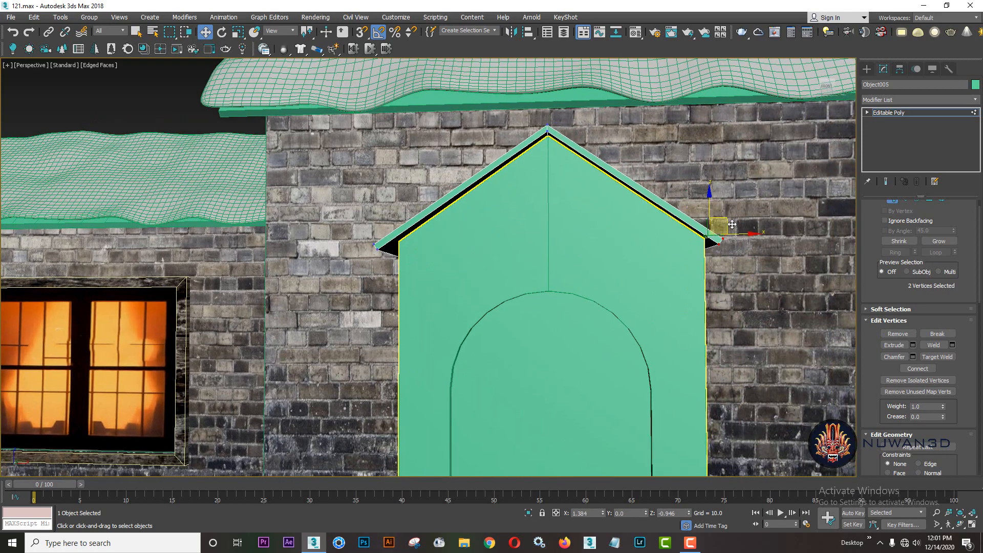
{"action": "left_click_drag", "start_coordinate": [732, 224], "coordinate": [733, 225]}
{"action": "left_click", "coordinate": [866, 68]}
{"action": "middle_click_drag", "start_coordinate": [507, 241], "coordinate": [570, 248], "text": "alt"}
{"action": "scroll", "coordinate": [570, 248], "scroll_direction": "down", "scroll_amount": 5}
{"action": "left_click", "coordinate": [691, 288]}
{"action": "left_click", "coordinate": [552, 211]}
{"action": "left_click", "coordinate": [691, 546]}
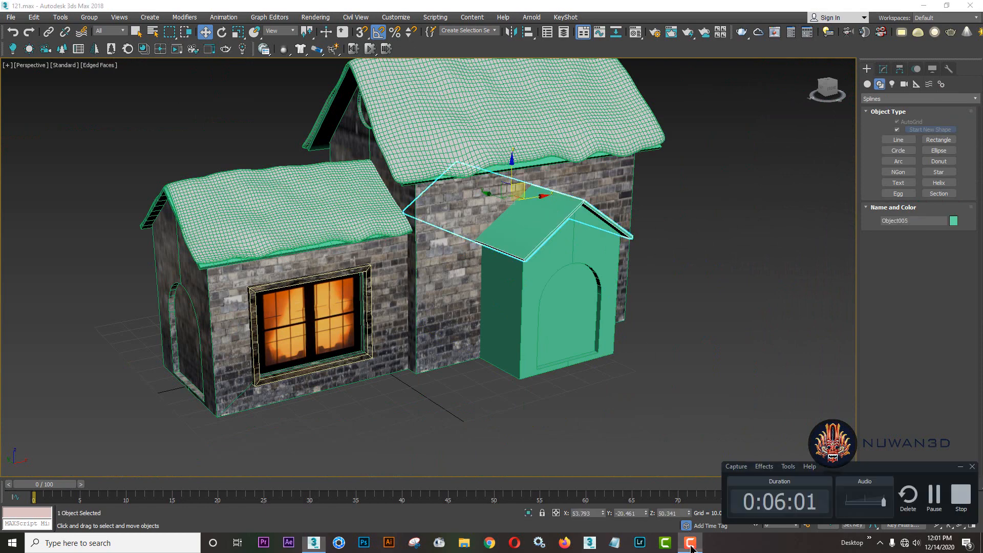
{"action": "left_click", "coordinate": [932, 494]}
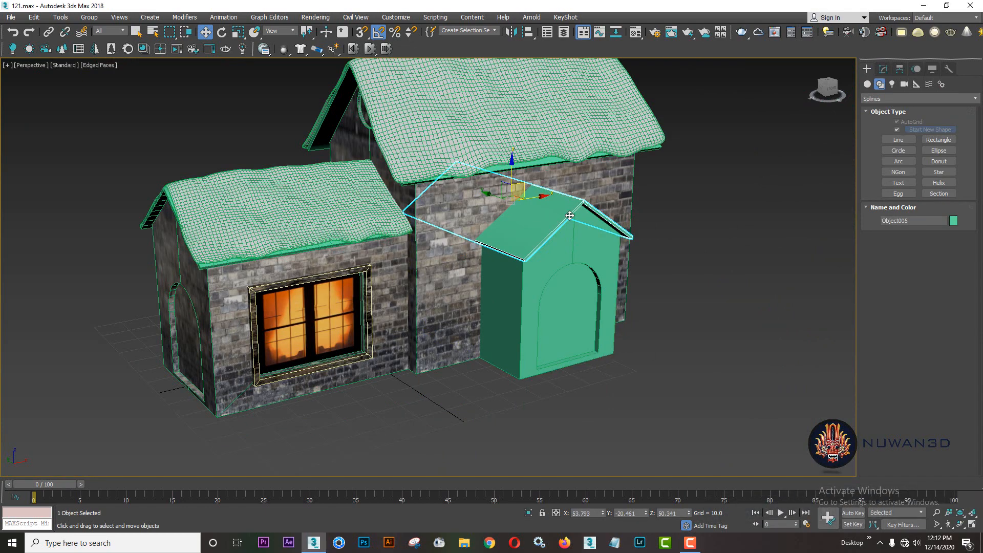
Lower the porch roof slightly along Z onto the porch walls and deselect it
{"action": "middle_click_drag", "start_coordinate": [555, 212], "coordinate": [538, 209], "text": "alt"}
{"action": "scroll", "coordinate": [528, 209], "scroll_direction": "up", "scroll_amount": 6}
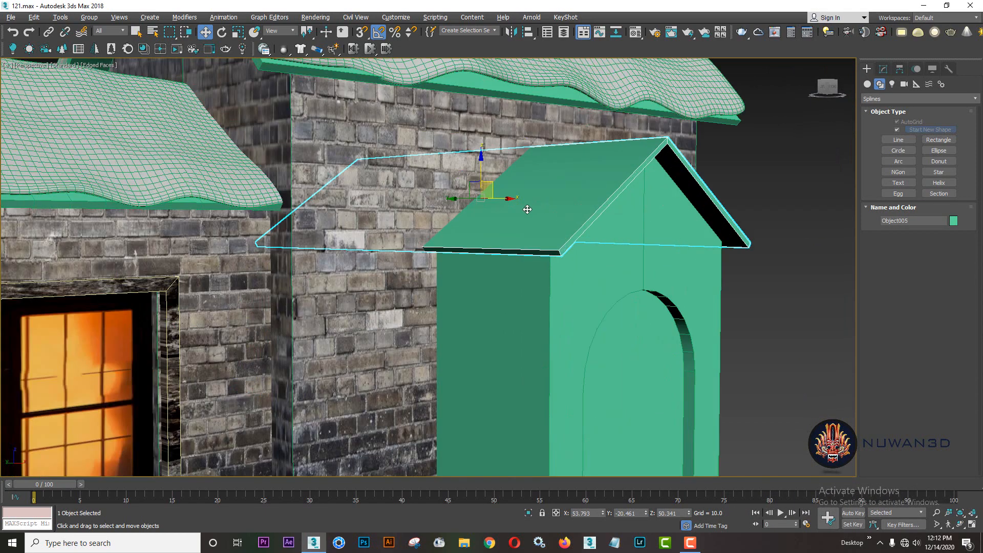
{"action": "mouse_move", "coordinate": [481, 169]}
{"action": "left_mouse_down"}
{"action": "mouse_move", "coordinate": [480, 156]}
{"action": "mouse_move", "coordinate": [485, 173]}
{"action": "left_mouse_up"}
{"action": "left_click", "coordinate": [762, 212]}
{"action": "scroll", "coordinate": [478, 221], "scroll_direction": "down", "scroll_amount": 3}
{"action": "middle_click_drag", "start_coordinate": [478, 222], "coordinate": [499, 268], "text": "alt"}
Clone the smaller block's wavy roof cover as a copy in front of the house and rotate it a quarter turn about Z
{"action": "left_click", "coordinate": [264, 200]}
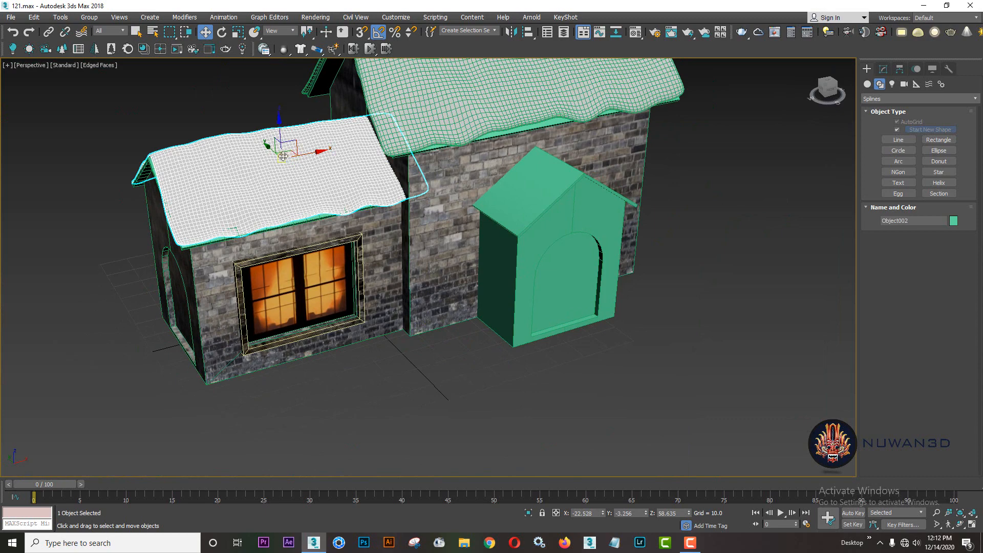
{"action": "left_click_drag", "start_coordinate": [269, 150], "coordinate": [380, 240], "text": "shift"}
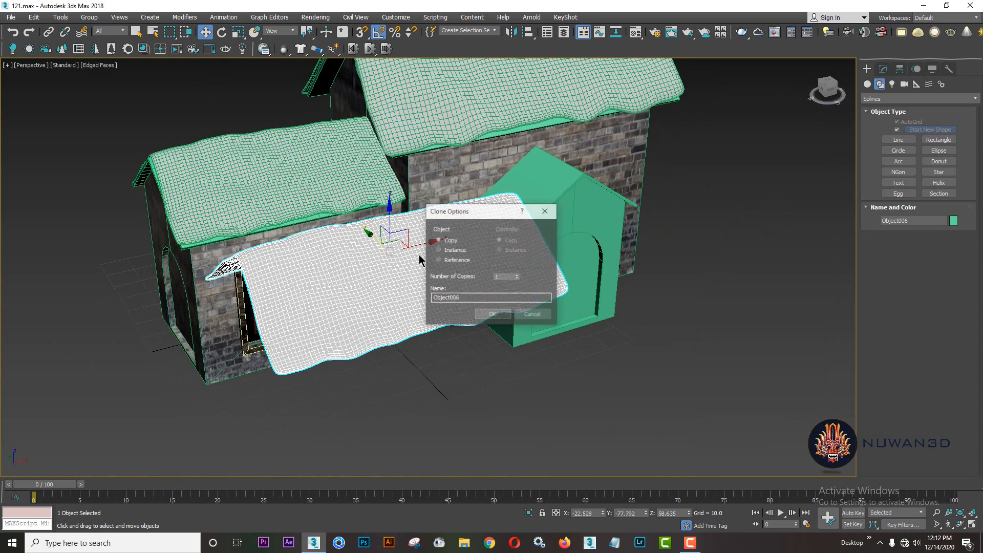
{"action": "left_click", "coordinate": [489, 316]}
{"action": "key", "text": "e"}
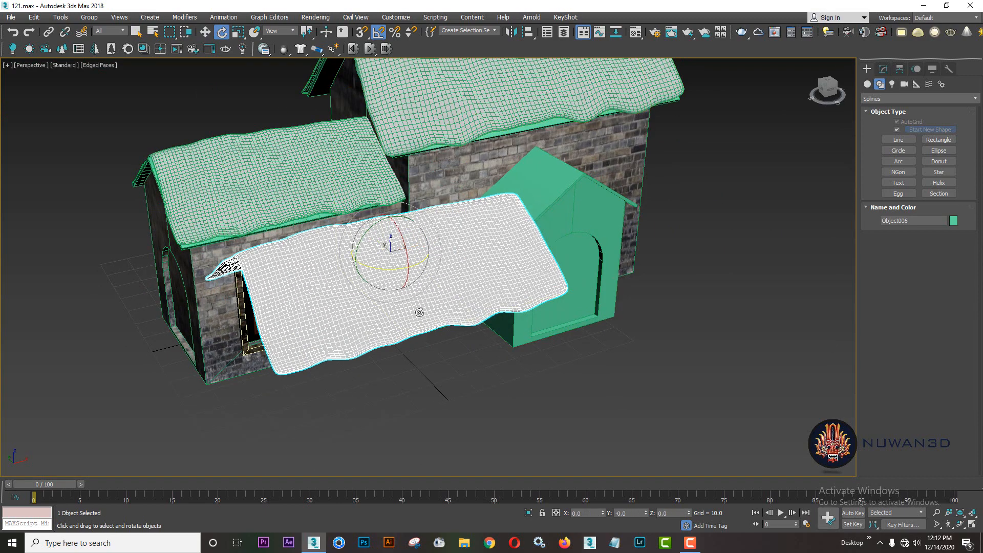
{"action": "left_click_drag", "start_coordinate": [390, 271], "coordinate": [392, 271]}
{"action": "key", "text": "w"}
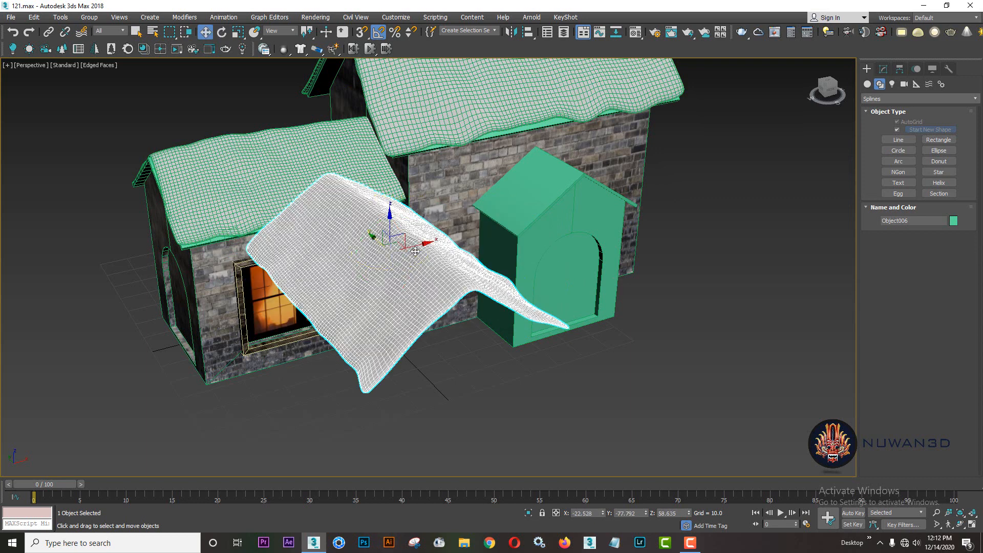
Align the copied wavy cover to the porch roof by pivot points on X, Y and Z, and shift it slightly back along Y
{"action": "left_click", "coordinate": [528, 33]}
{"action": "left_click", "coordinate": [533, 161]}
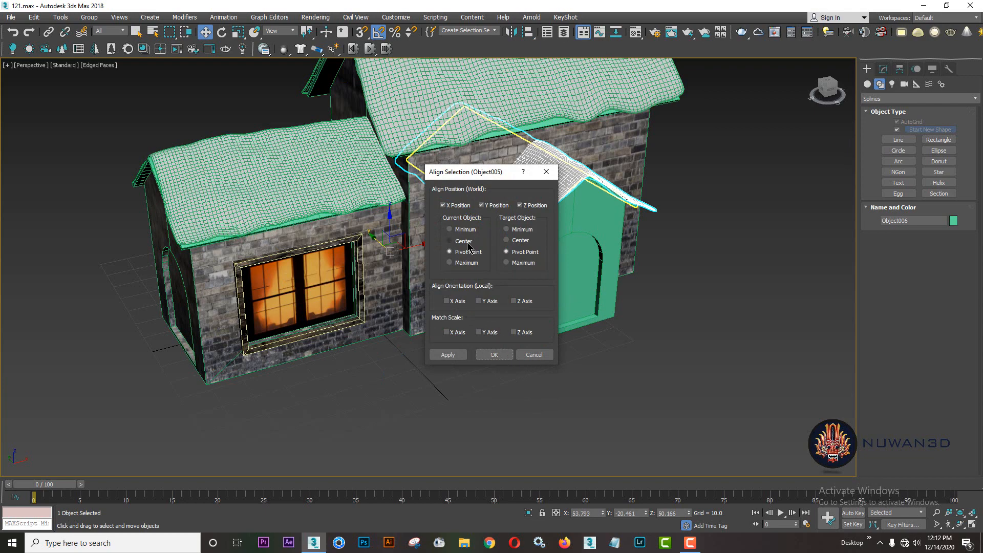
{"action": "left_click", "coordinate": [494, 354]}
{"action": "middle_click_drag", "start_coordinate": [676, 246], "coordinate": [629, 231], "text": "alt"}
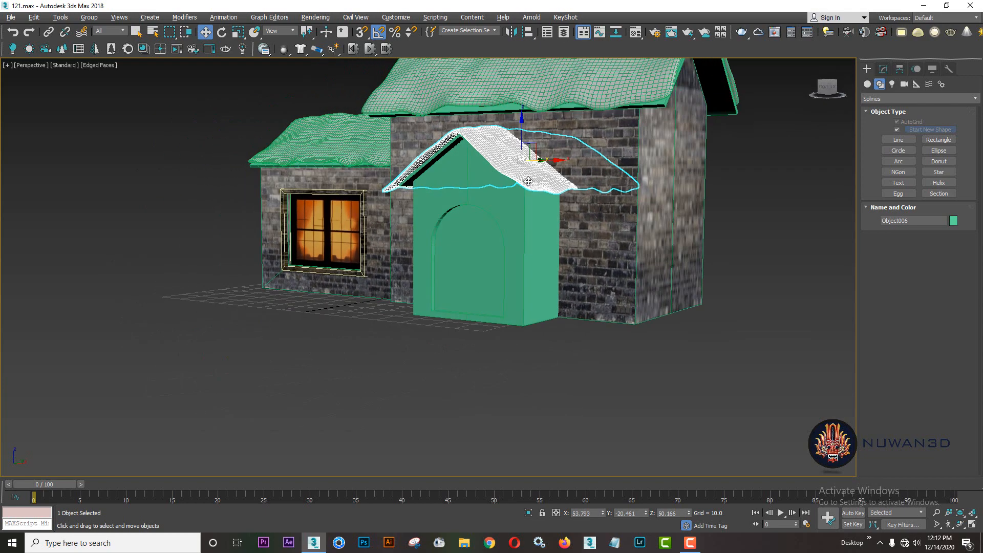
{"action": "scroll", "coordinate": [522, 180], "scroll_direction": "up", "scroll_amount": 2}
{"action": "middle_click_drag", "start_coordinate": [598, 176], "coordinate": [545, 172], "text": "alt"}
{"action": "left_click_drag", "start_coordinate": [559, 149], "coordinate": [579, 156]}
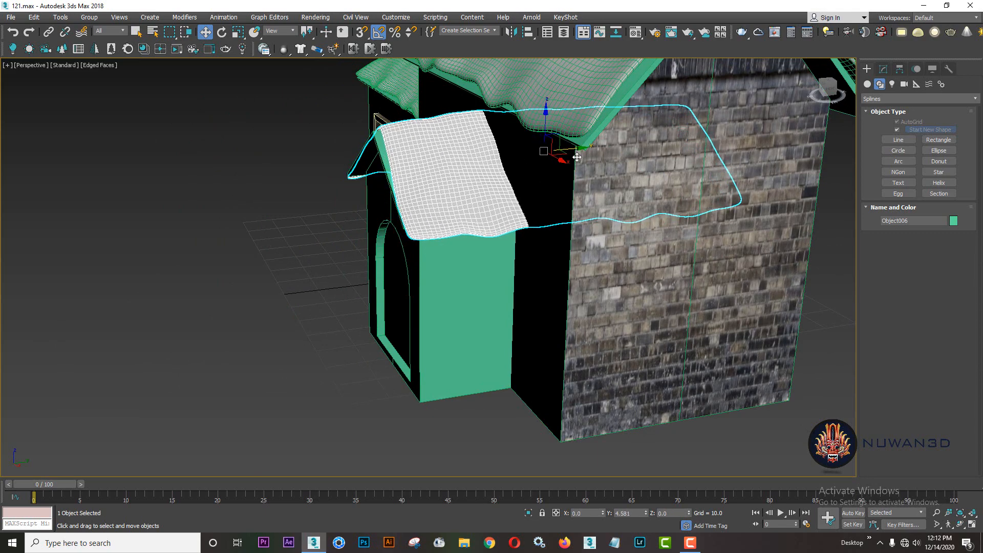
Add an FFD 4x4x4 modifier to the porch roof cover and activate its control points
{"action": "left_click", "coordinate": [882, 70]}
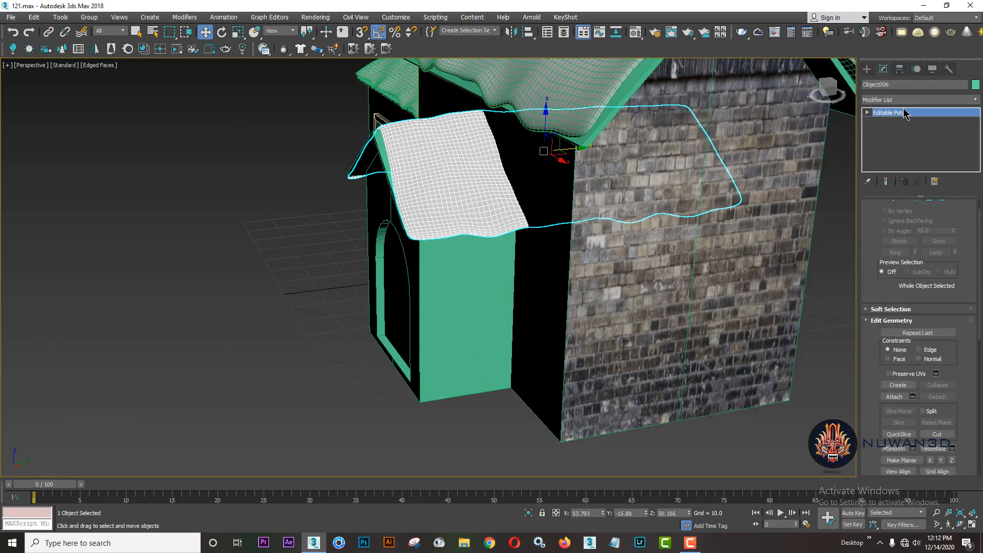
{"action": "left_click", "coordinate": [906, 99]}
{"action": "scroll", "coordinate": [901, 476], "scroll_direction": "down", "scroll_amount": 2}
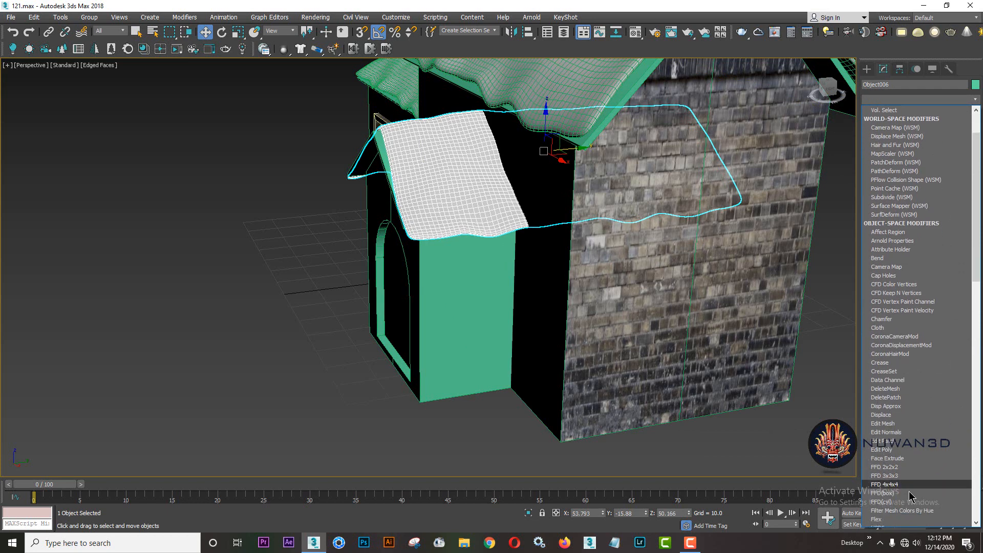
{"action": "left_click", "coordinate": [888, 491]}
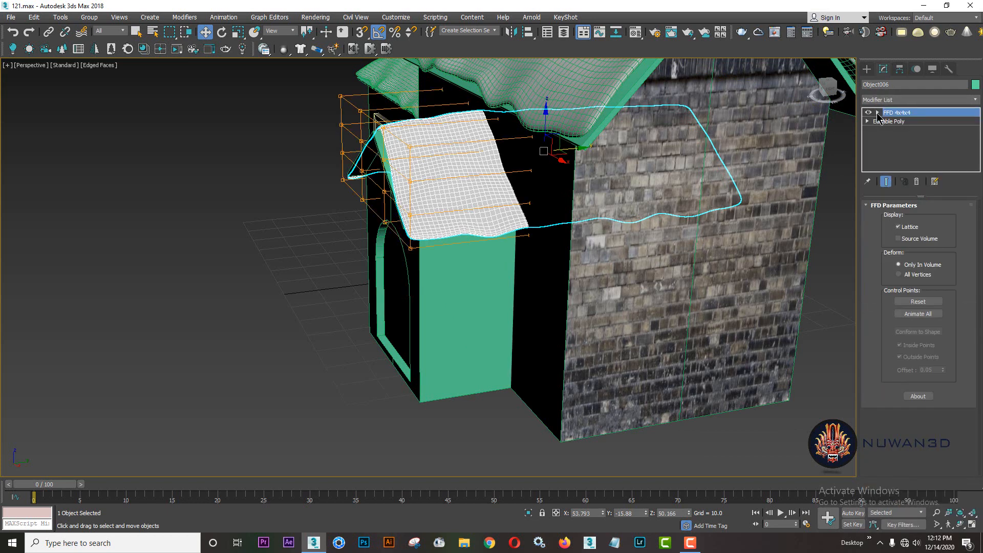
{"action": "left_click", "coordinate": [878, 113]}
{"action": "left_click", "coordinate": [905, 121]}
Pull the front control points at the cover's ridge forward along Y to overhang the porch roof's front edge
{"action": "scroll", "coordinate": [391, 148], "scroll_direction": "up", "scroll_amount": 5}
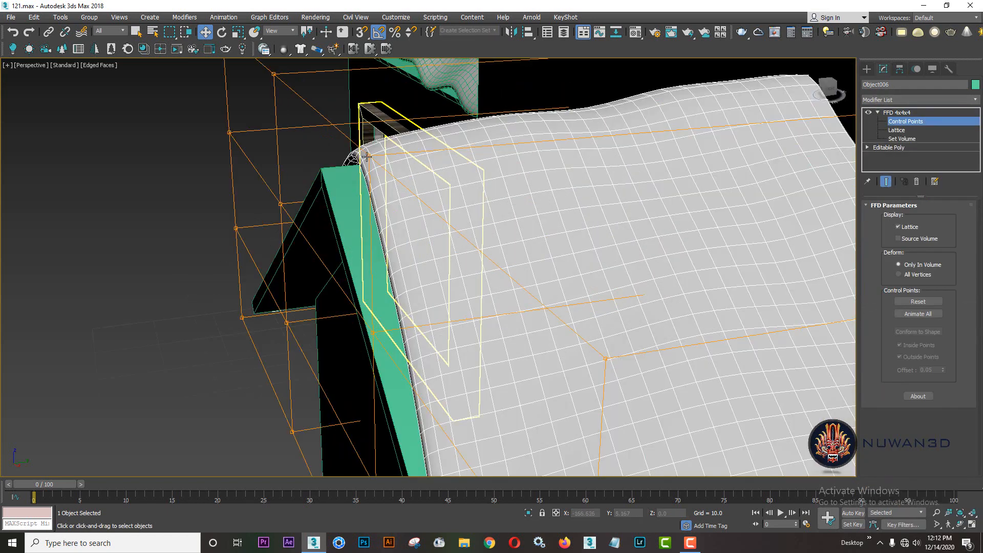
{"action": "left_click", "coordinate": [367, 157]}
{"action": "scroll", "coordinate": [366, 157], "scroll_direction": "down", "scroll_amount": 2}
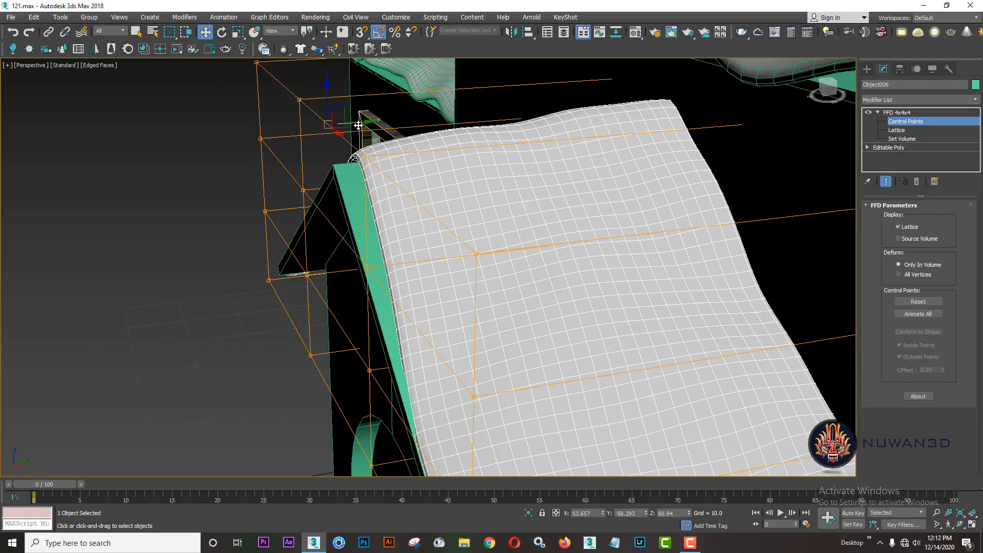
{"action": "left_click_drag", "start_coordinate": [358, 126], "coordinate": [301, 145]}
{"action": "scroll", "coordinate": [402, 193], "scroll_direction": "down", "scroll_amount": 4}
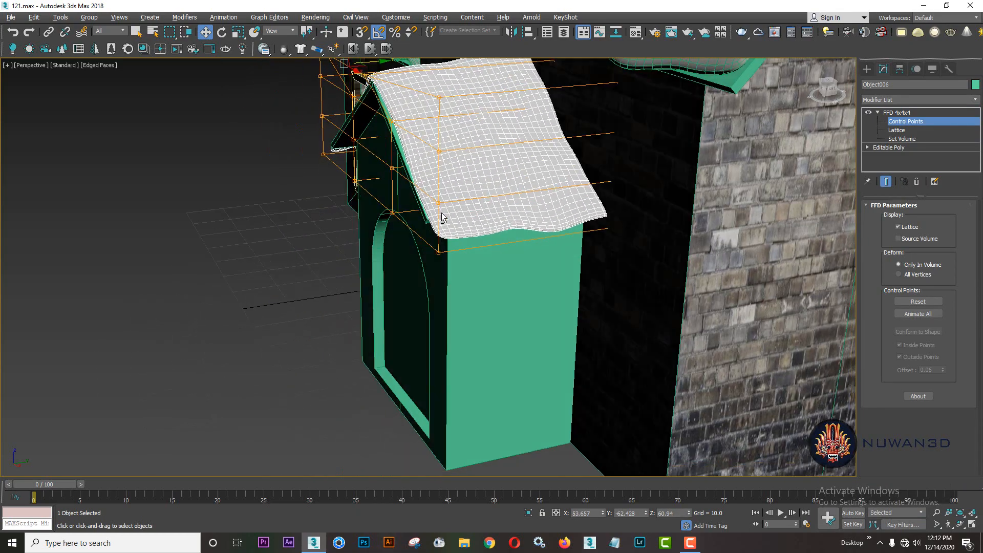
{"action": "middle_click_drag", "start_coordinate": [441, 218], "coordinate": [536, 178], "text": "alt"}
In the Front view, move the cover's lower corner control points on both sides inward and up to the porch eaves
{"action": "key", "text": "alt+w"}
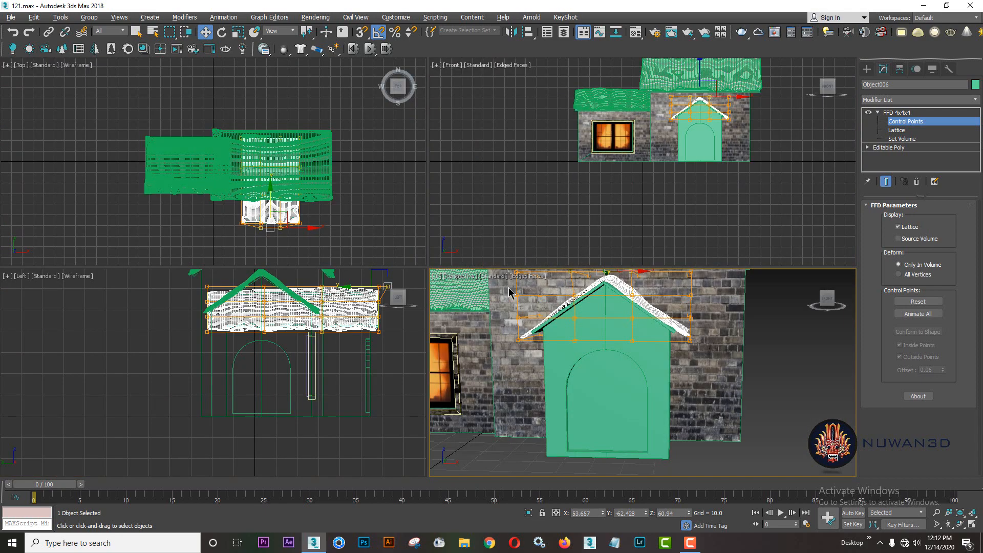
{"action": "middle_click", "coordinate": [691, 149]}
{"action": "key", "text": "alt+w"}
{"action": "scroll", "coordinate": [598, 202], "scroll_direction": "up", "scroll_amount": 5}
{"action": "middle_click_drag", "start_coordinate": [596, 172], "coordinate": [581, 286]}
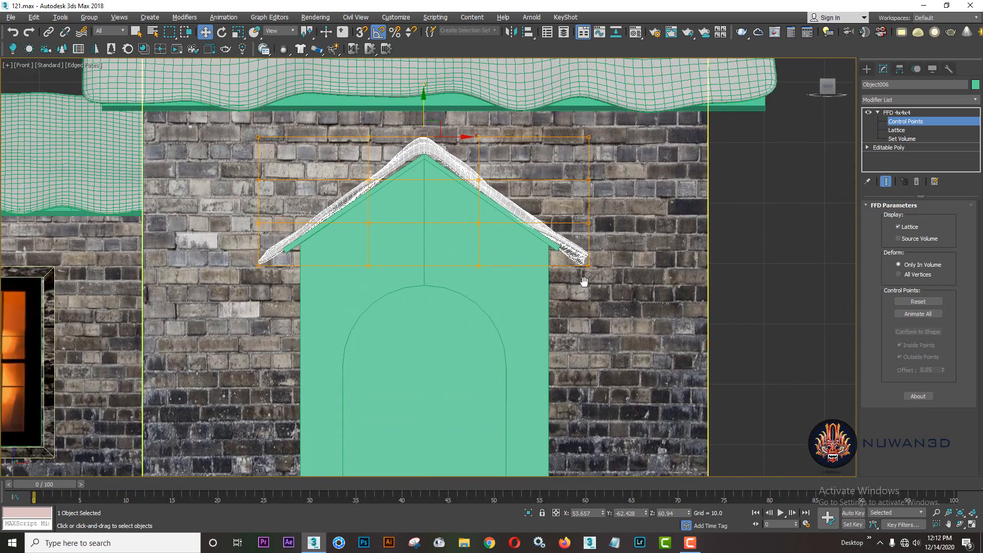
{"action": "scroll", "coordinate": [580, 279], "scroll_direction": "up", "scroll_amount": 2}
{"action": "left_click_drag", "start_coordinate": [600, 245], "coordinate": [565, 223]}
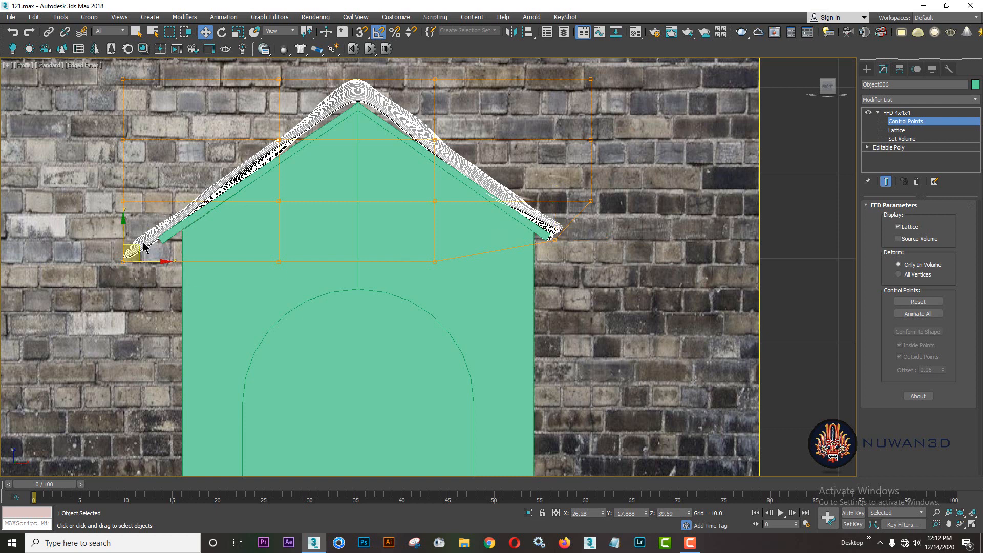
{"action": "left_click_drag", "start_coordinate": [137, 247], "coordinate": [153, 236]}
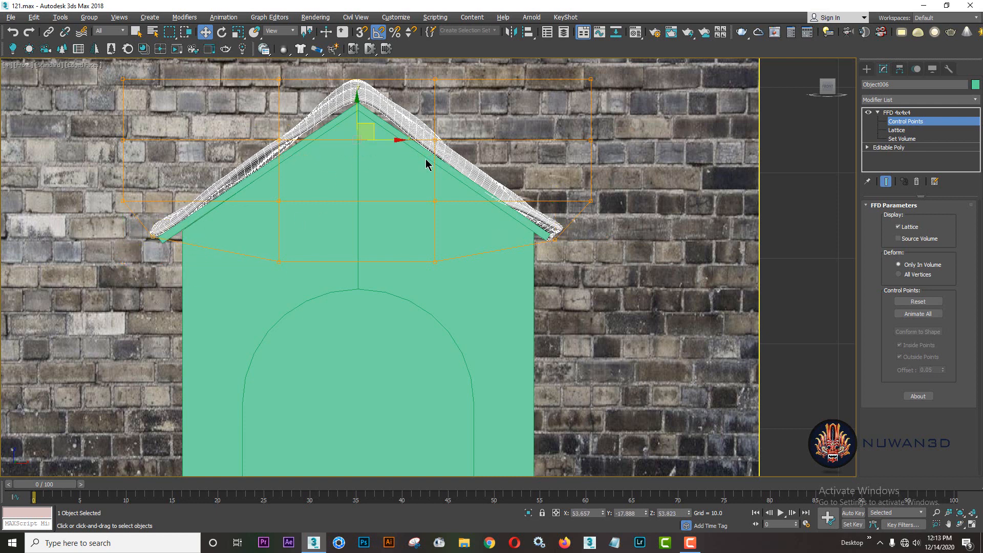
Scale the upper middle control points closer together along X, lower the ridge control points slightly, and deselect the cover
{"action": "key", "text": "r"}
{"action": "left_click_drag", "start_coordinate": [399, 139], "coordinate": [317, 143]}
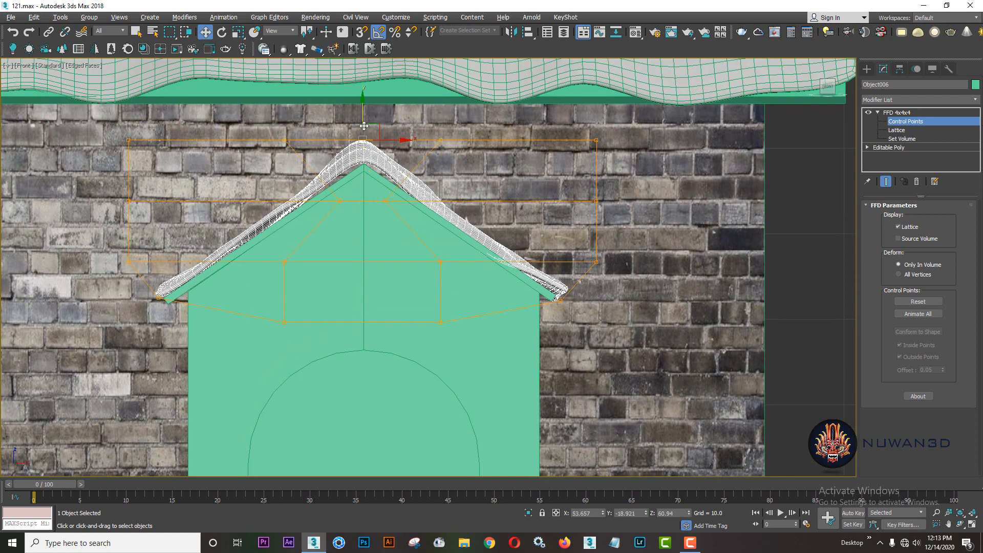
{"action": "left_click_drag", "start_coordinate": [363, 125], "coordinate": [368, 136]}
{"action": "left_click", "coordinate": [867, 69]}
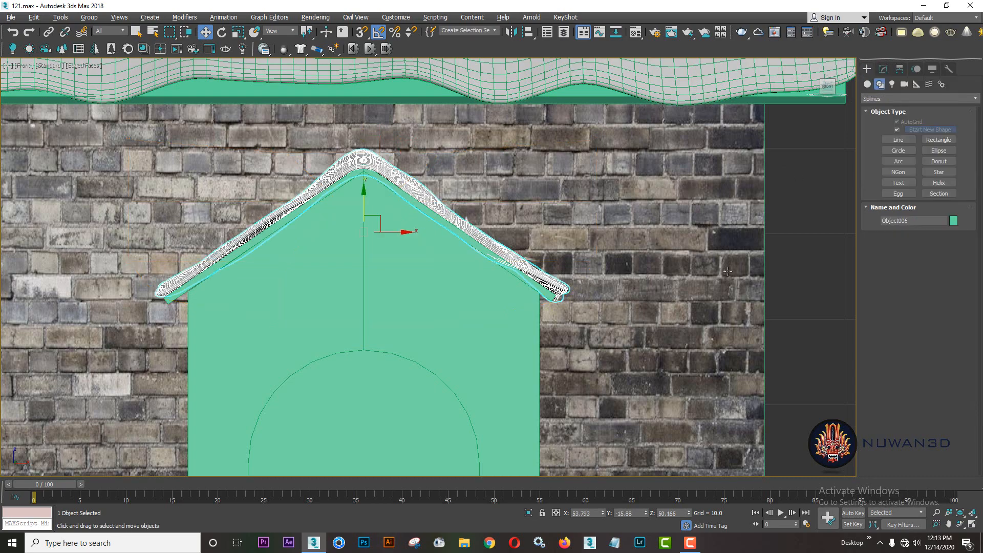
{"action": "key", "text": "alt+w"}
{"action": "middle_click", "coordinate": [680, 317]}
{"action": "key", "text": "alt+w"}
{"action": "middle_click_drag", "start_coordinate": [681, 317], "coordinate": [763, 314], "text": "alt"}
{"action": "left_click", "coordinate": [737, 313]}
Assign the brick material to the porch walls
{"action": "scroll", "coordinate": [527, 220], "scroll_direction": "down", "scroll_amount": 4}
{"action": "middle_click_drag", "start_coordinate": [523, 221], "coordinate": [557, 254], "text": "alt"}
{"action": "scroll", "coordinate": [558, 254], "scroll_direction": "up", "scroll_amount": 3}
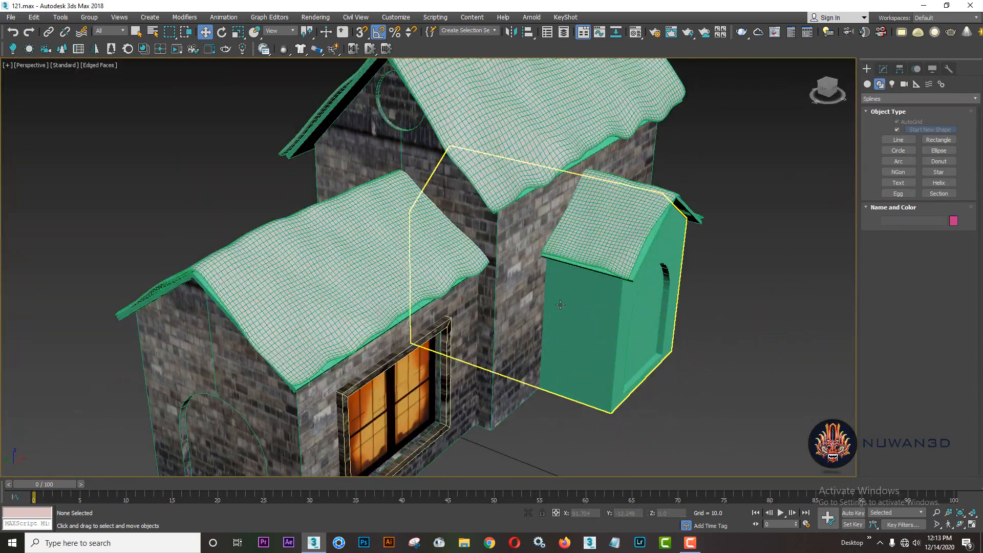
{"action": "left_click", "coordinate": [618, 321]}
{"action": "middle_click_drag", "start_coordinate": [618, 321], "coordinate": [552, 269], "text": "alt"}
{"action": "key", "text": "m"}
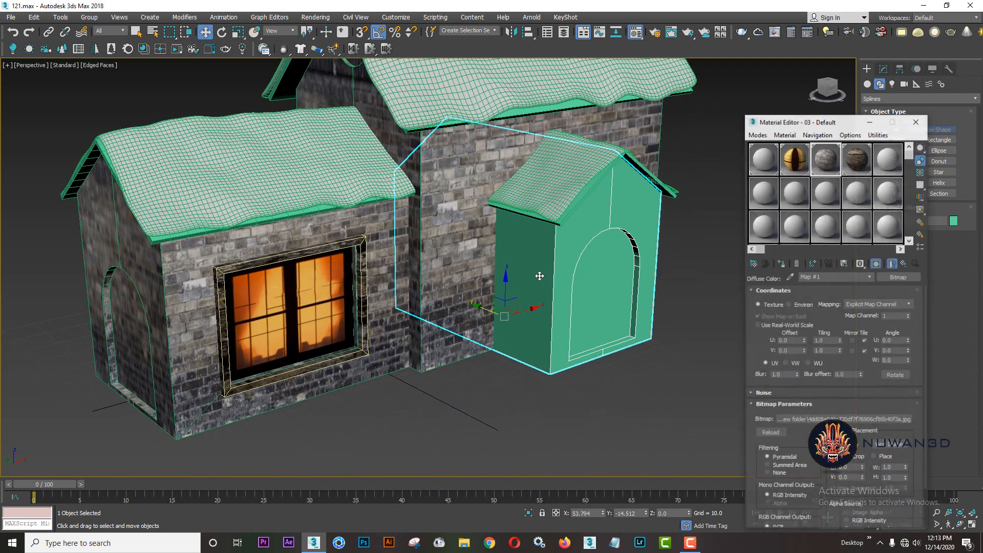
{"action": "left_click", "coordinate": [783, 263]}
{"action": "middle_click_drag", "start_coordinate": [613, 261], "coordinate": [536, 264]}
{"action": "left_click", "coordinate": [916, 123]}
{"action": "left_click", "coordinate": [916, 123]}
Paste the copied box UVW Map modifier onto the porch walls and deselect them
{"action": "left_click", "coordinate": [883, 68]}
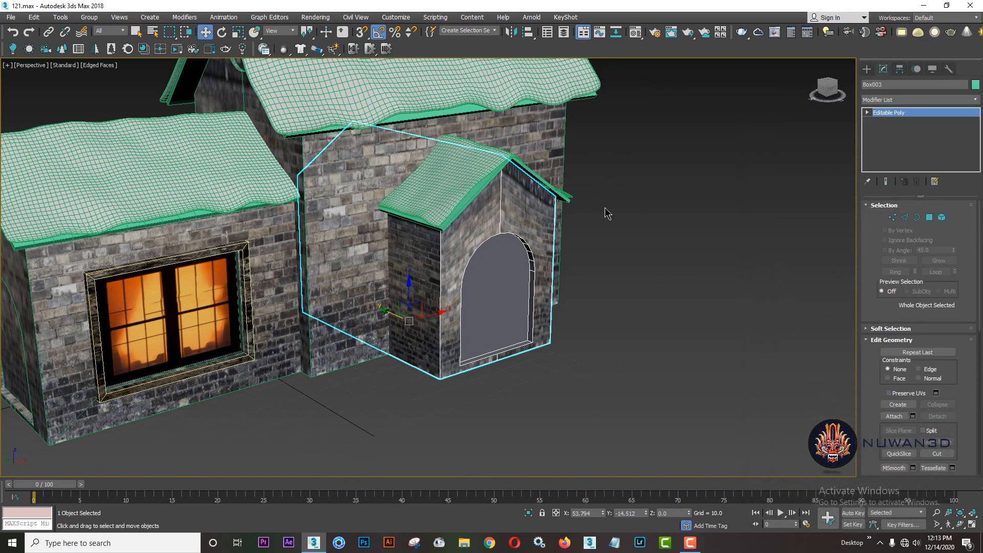
{"action": "right_click", "coordinate": [907, 115]}
{"action": "left_click", "coordinate": [904, 120]}
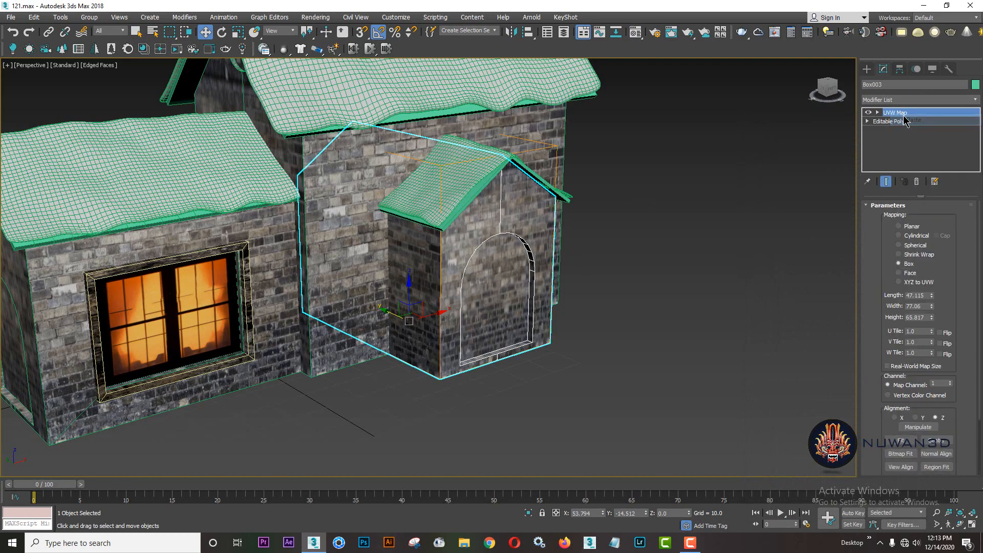
{"action": "middle_click_drag", "start_coordinate": [502, 268], "coordinate": [584, 269], "text": "alt"}
{"action": "left_click", "coordinate": [659, 251]}
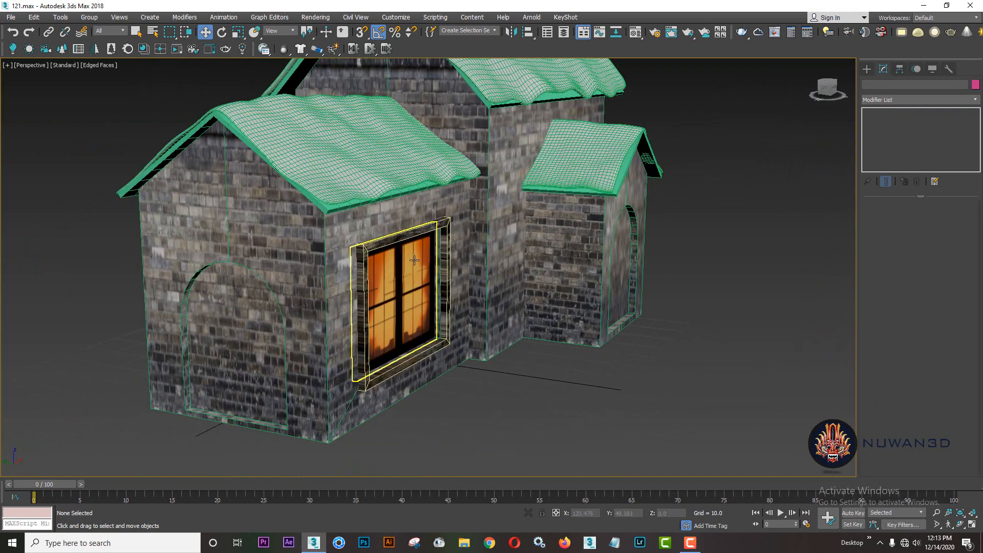
Select the smaller block's walls and convert them to an editable poly, collapsing the UVW Map
{"action": "middle_click_drag", "start_coordinate": [389, 279], "coordinate": [451, 259]}
{"action": "middle_click_drag", "start_coordinate": [322, 283], "coordinate": [377, 265]}
{"action": "left_click", "coordinate": [400, 215]}
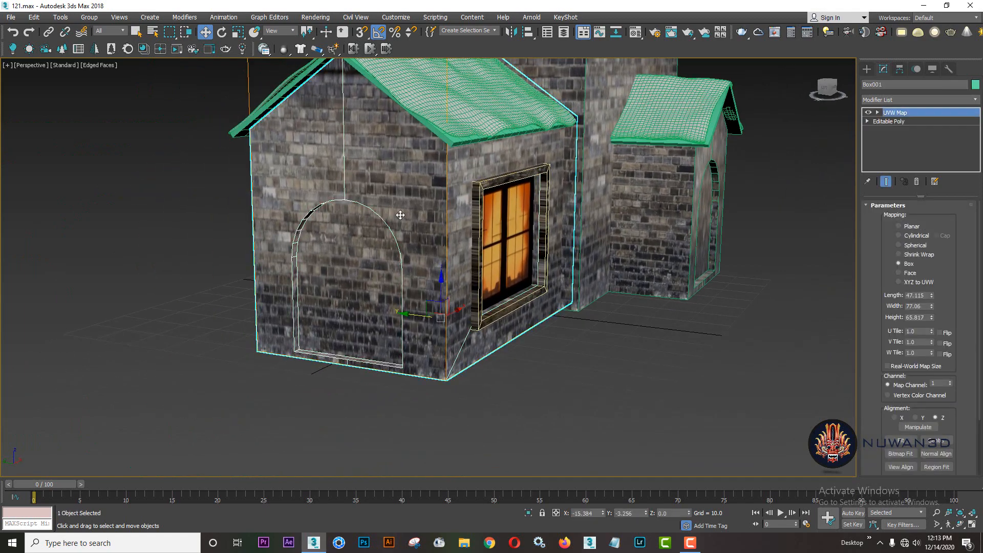
{"action": "scroll", "coordinate": [348, 241], "scroll_direction": "up", "scroll_amount": 3}
{"action": "middle_click_drag", "start_coordinate": [419, 235], "coordinate": [403, 223]}
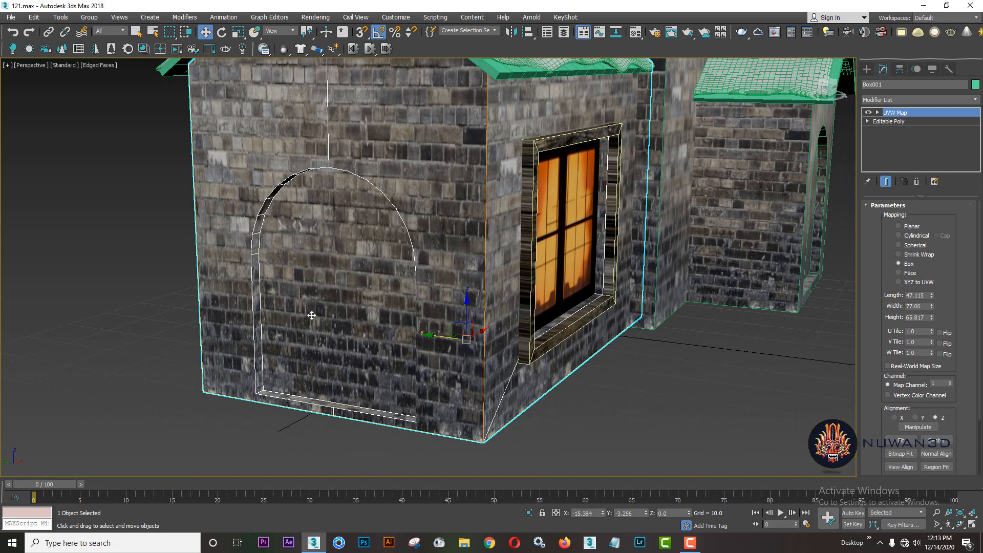
{"action": "right_click", "coordinate": [411, 215]}
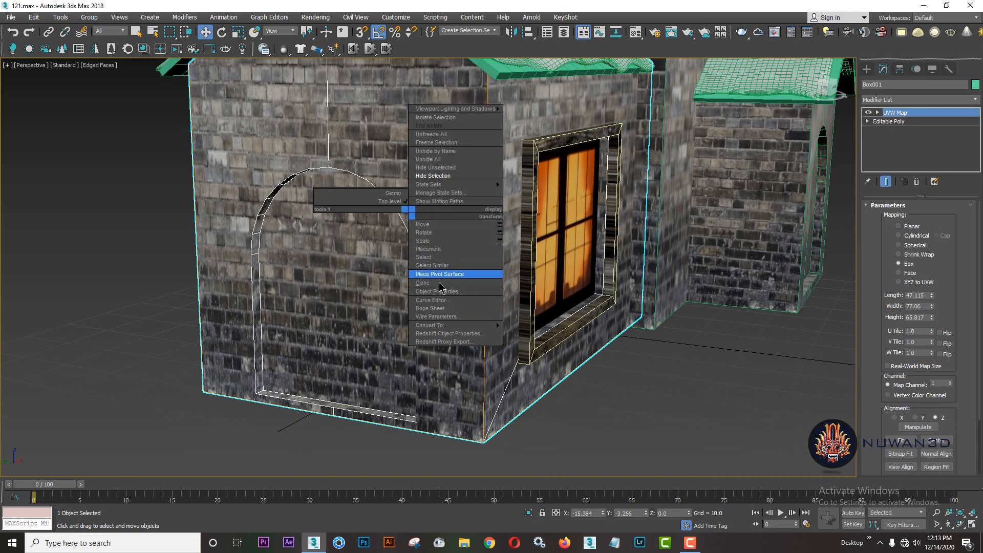
{"action": "mouse_move", "coordinate": [471, 327]}
{"action": "left_click", "coordinate": [538, 327]}
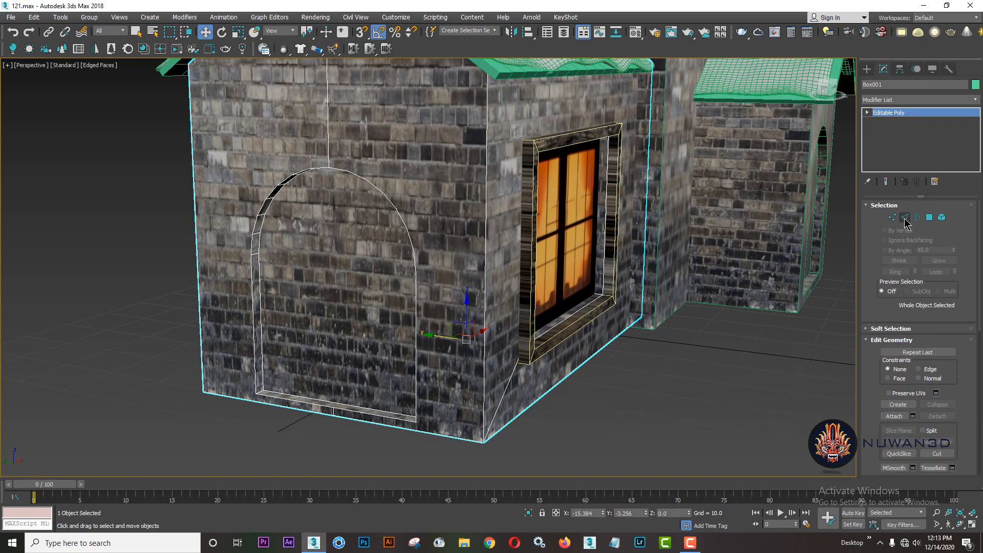
Select the full ring of edges across the inner rim of the arched doorway in the smaller block's end wall
{"action": "left_click", "coordinate": [905, 217]}
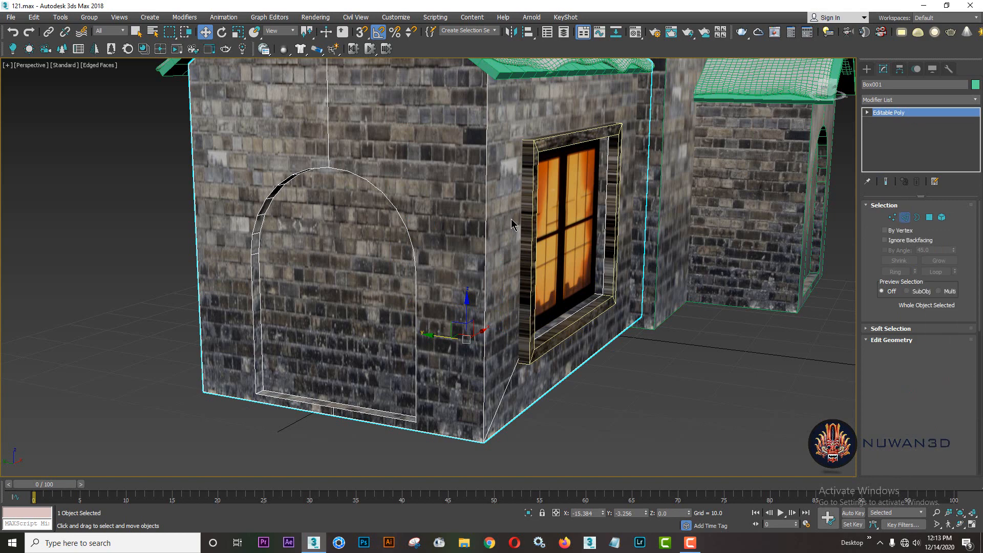
{"action": "left_click", "coordinate": [251, 249]}
{"action": "middle_click_drag", "start_coordinate": [313, 271], "coordinate": [273, 243], "text": "alt"}
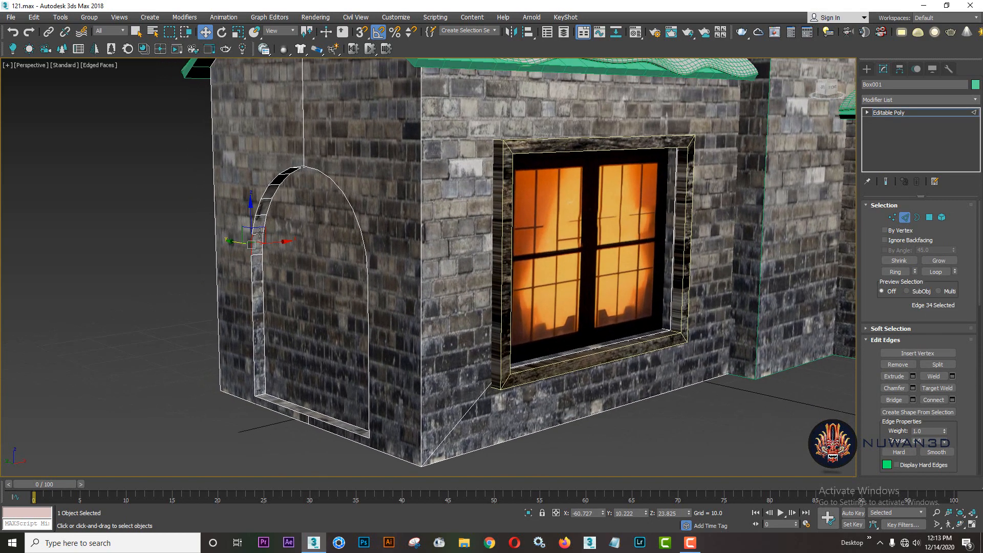
{"action": "left_click", "coordinate": [259, 231]}
{"action": "left_click", "coordinate": [895, 272]}
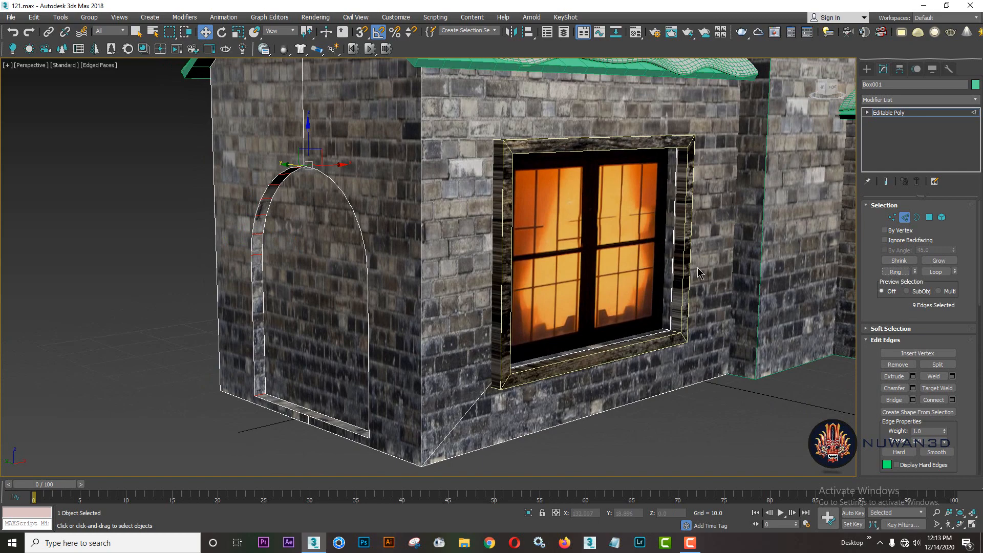
{"action": "middle_click_drag", "start_coordinate": [272, 254], "coordinate": [387, 227], "text": "alt"}
{"action": "scroll", "coordinate": [317, 212], "scroll_direction": "up", "scroll_amount": 2}
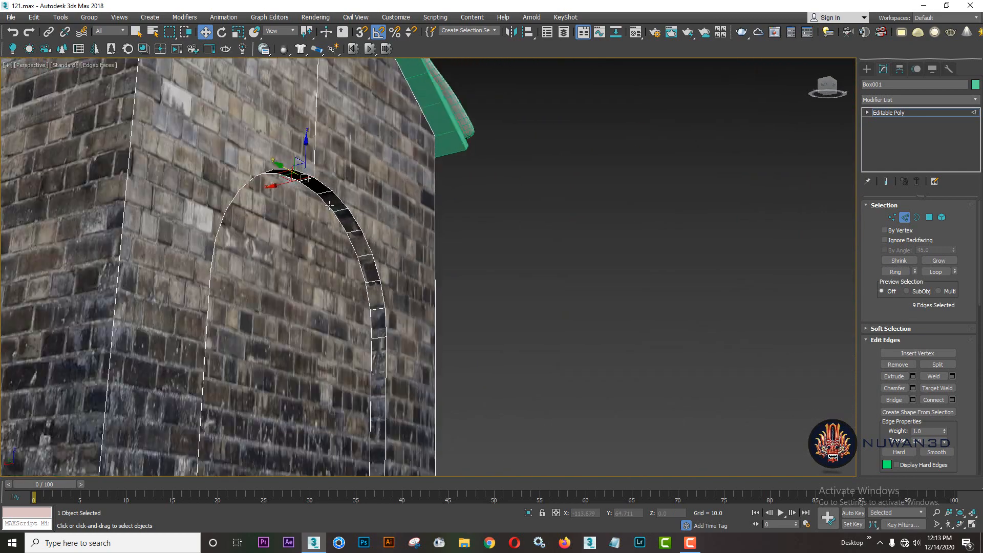
{"action": "scroll", "coordinate": [328, 205], "scroll_direction": "up", "scroll_amount": 2}
{"action": "left_click", "coordinate": [902, 274]}
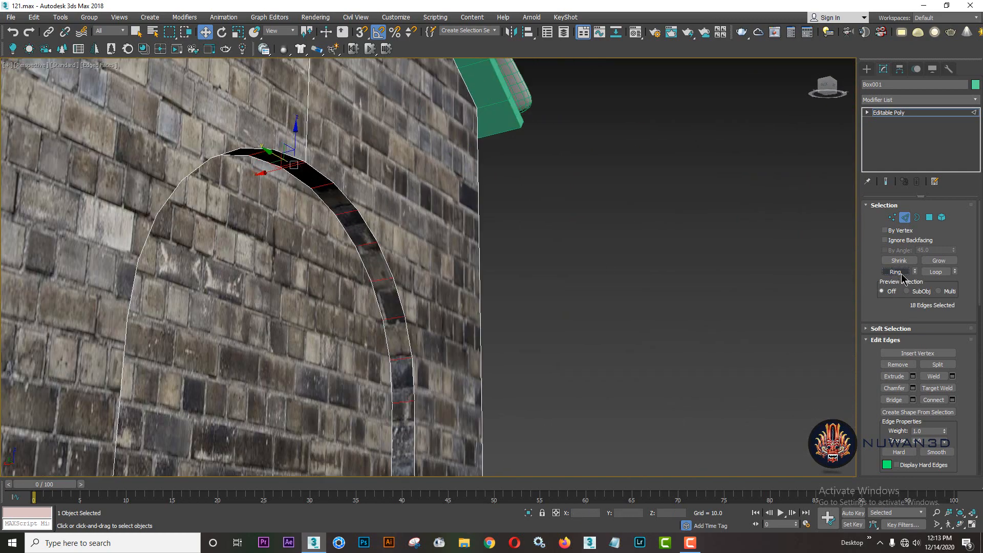
{"action": "middle_click_drag", "start_coordinate": [510, 357], "coordinate": [515, 330], "text": "alt"}
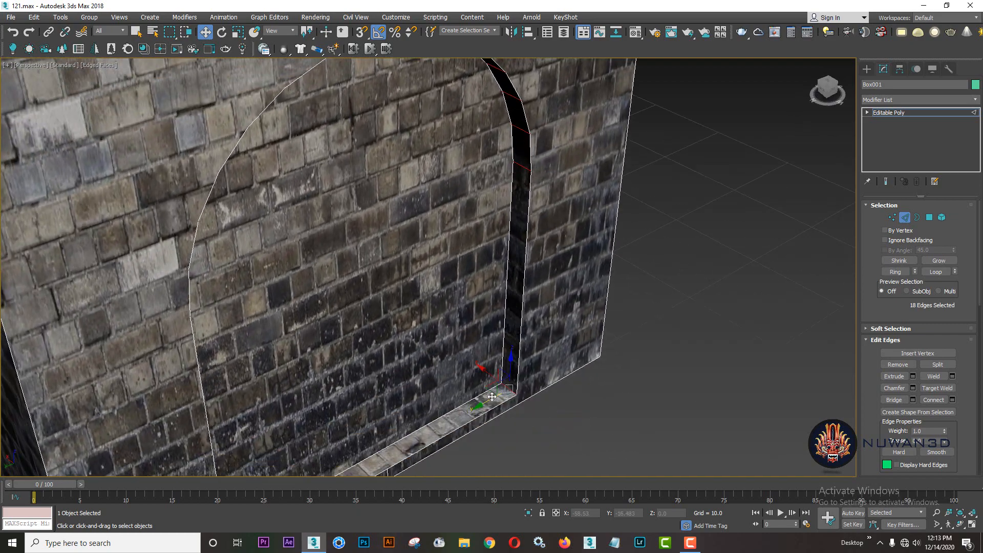
{"action": "middle_click_drag", "start_coordinate": [491, 396], "coordinate": [556, 302], "text": "alt"}
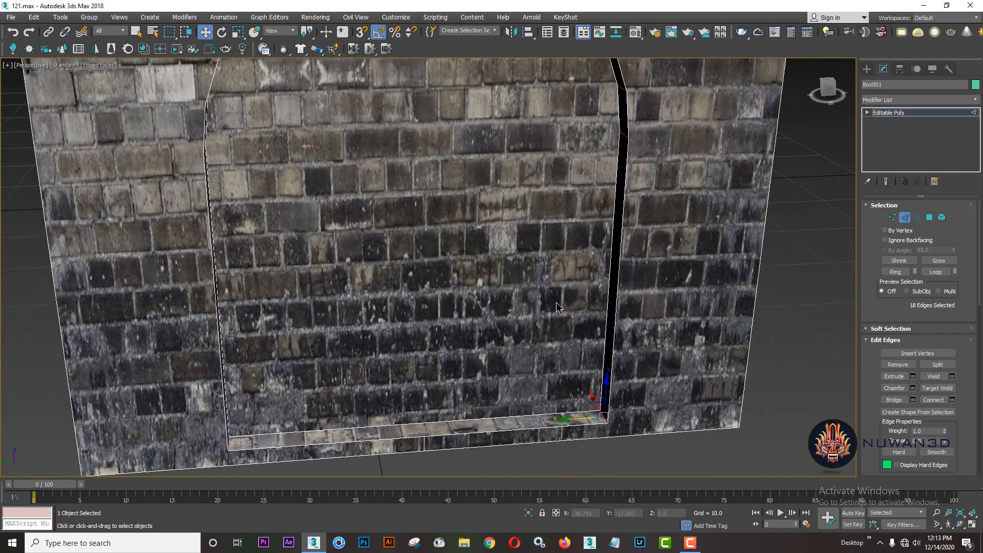
Convert the doorway's edge ring selection to the polygons of its inner rim
{"action": "left_click", "coordinate": [929, 218]}
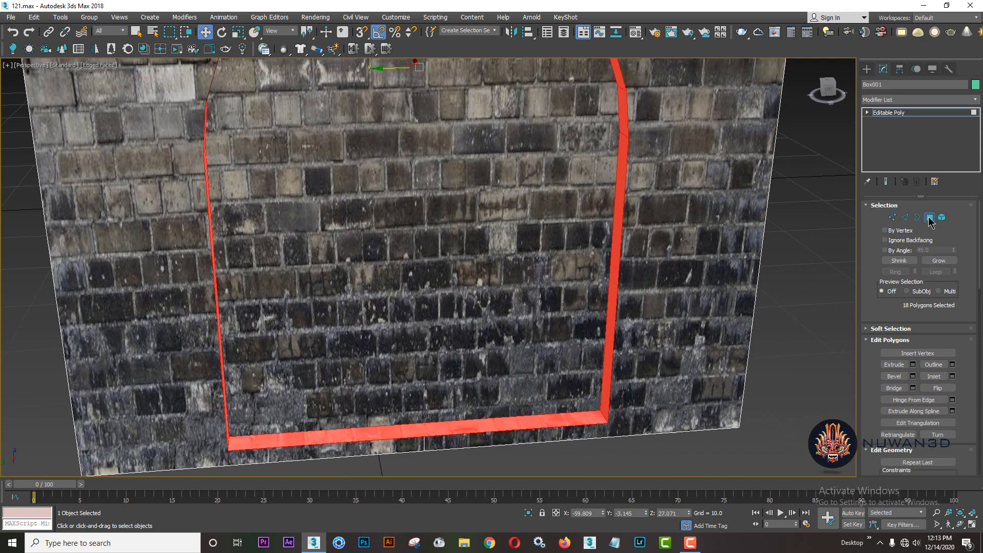
{"action": "middle_click_drag", "start_coordinate": [506, 210], "coordinate": [577, 259], "text": "alt"}
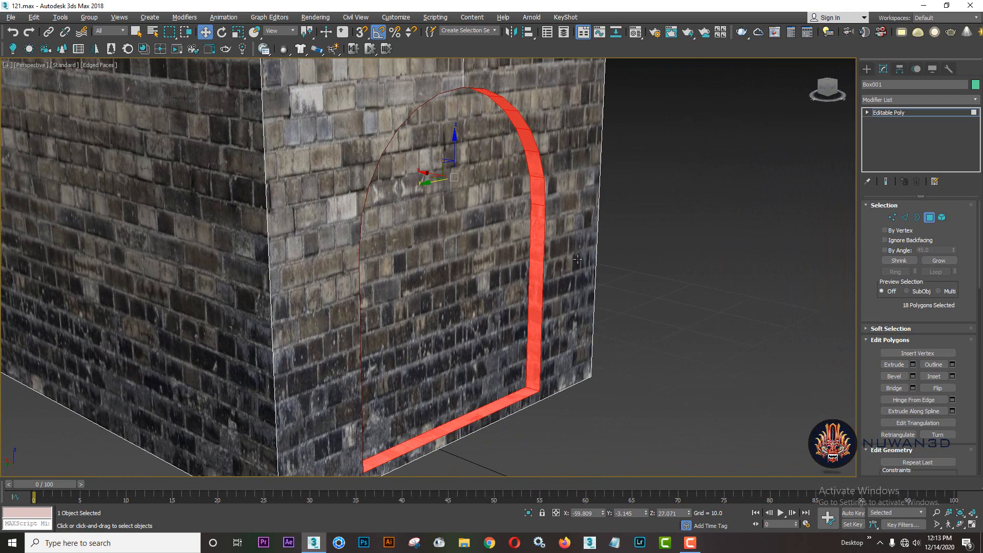
{"action": "left_click", "coordinate": [904, 218]}
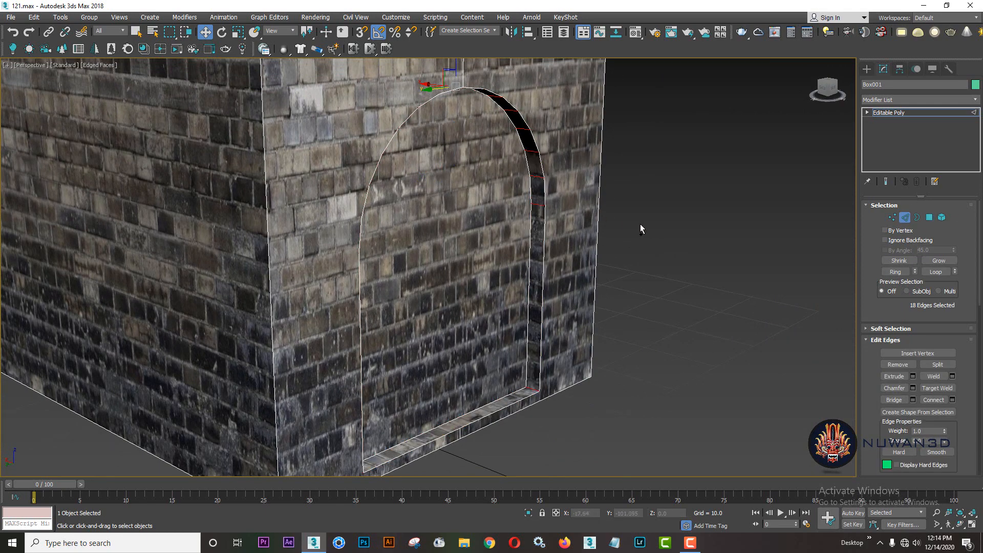
{"action": "left_click", "coordinate": [928, 220]}
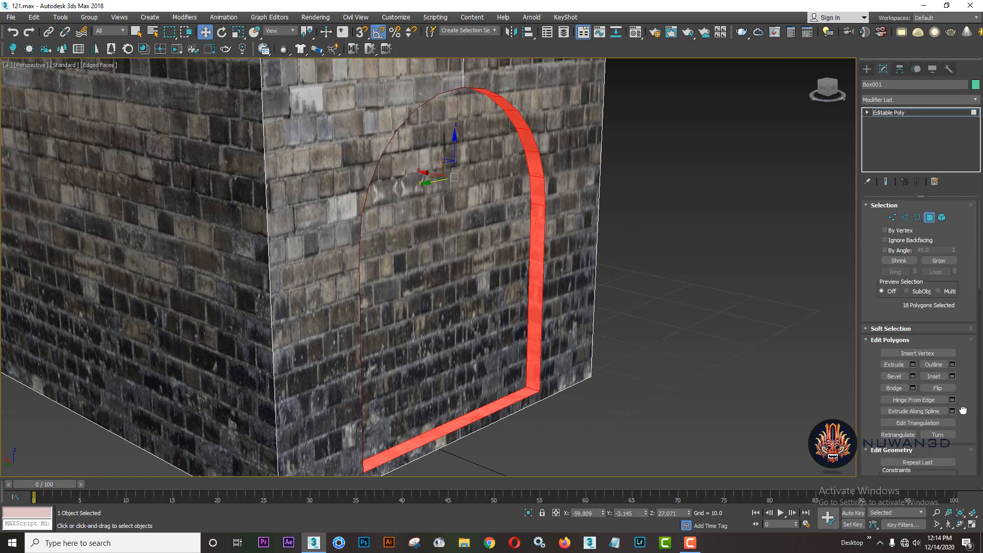
Detach the selected inner rim polygons of the doorway as a clone into a separate object
{"action": "left_click_drag", "start_coordinate": [962, 410], "coordinate": [946, 316]}
{"action": "left_click", "coordinate": [937, 419]}
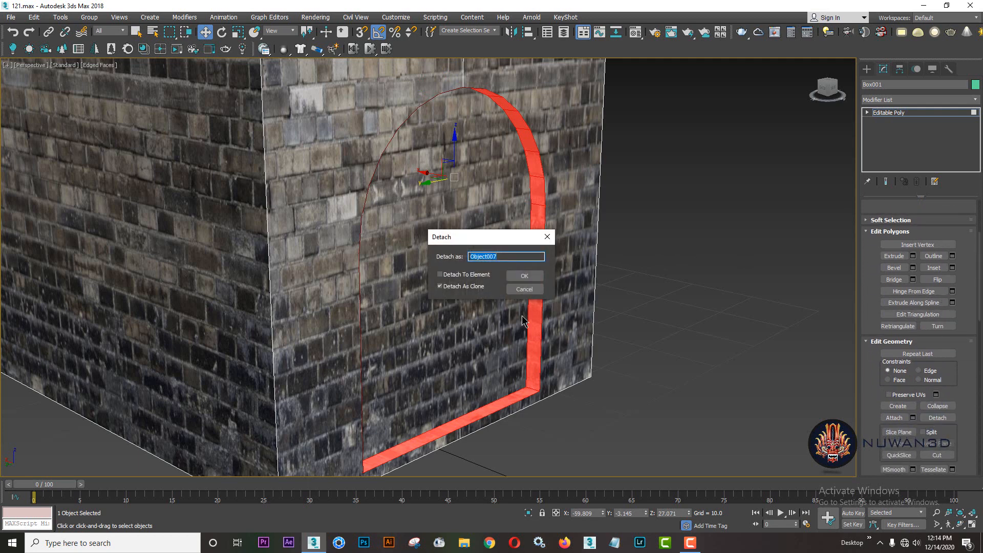
{"action": "left_click", "coordinate": [523, 277]}
{"action": "left_click", "coordinate": [867, 69]}
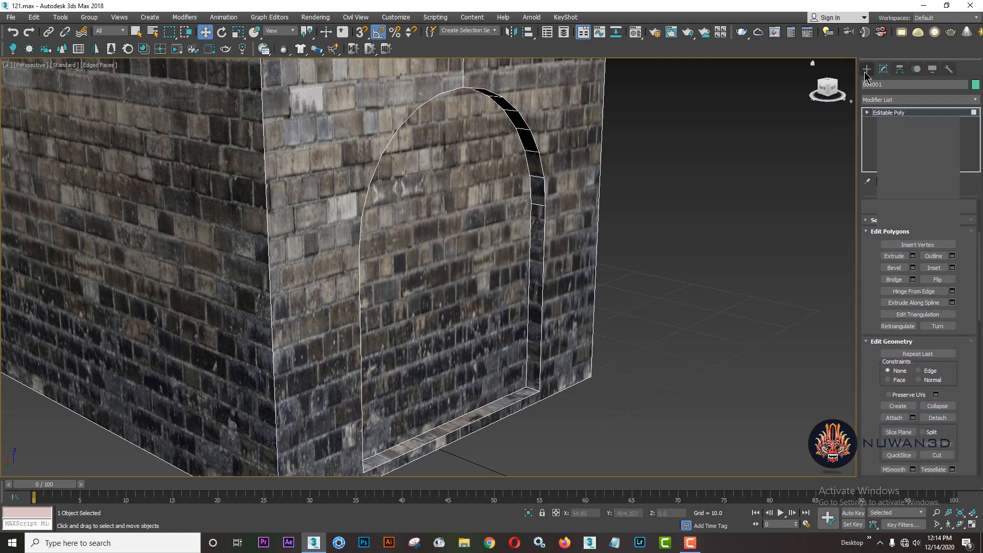
Center the detached rim object's pivot to the object and nudge the rim slightly outward from the wall along X
{"action": "left_click", "coordinate": [541, 183]}
{"action": "middle_click_drag", "start_coordinate": [572, 203], "coordinate": [706, 215], "text": "alt"}
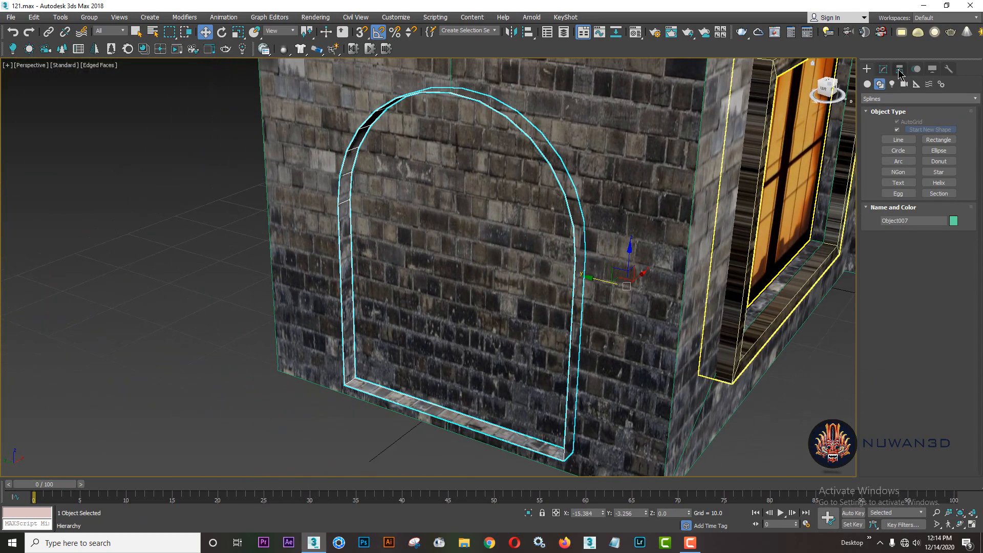
{"action": "left_click", "coordinate": [899, 70]}
{"action": "left_click", "coordinate": [918, 138]}
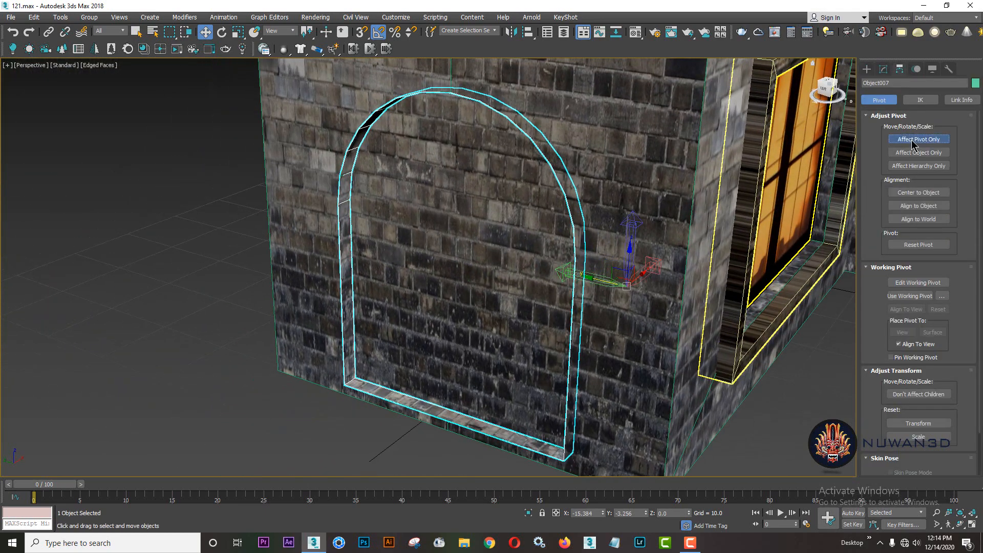
{"action": "left_click", "coordinate": [907, 193]}
{"action": "left_click", "coordinate": [866, 69]}
{"action": "left_click_drag", "start_coordinate": [468, 252], "coordinate": [467, 256]}
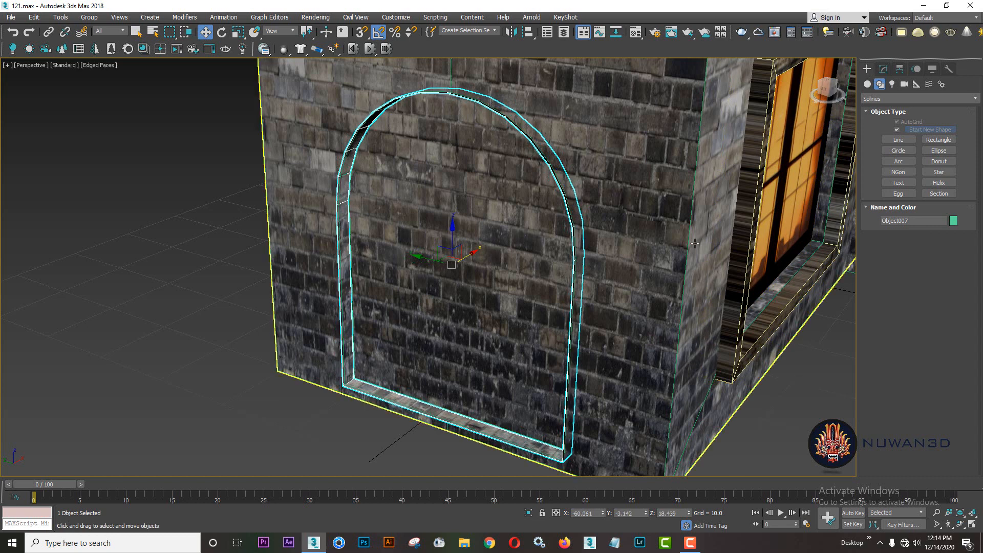
Add a Shell modifier to the detached rim and move the resulting frame slightly further out from the wall along X
{"action": "left_click", "coordinate": [884, 69]}
{"action": "left_click", "coordinate": [896, 99]}
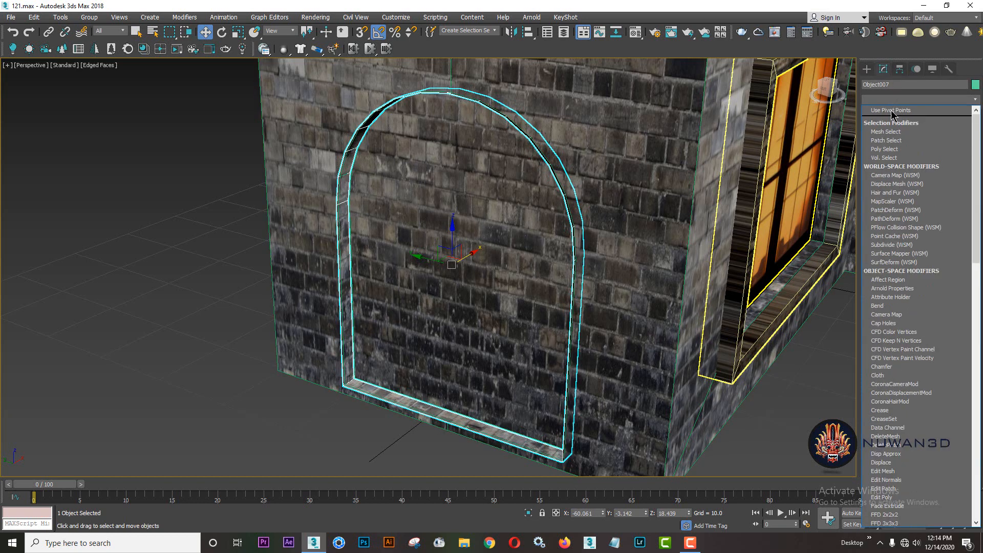
{"action": "scroll", "coordinate": [906, 281], "scroll_direction": "down", "scroll_amount": 10}
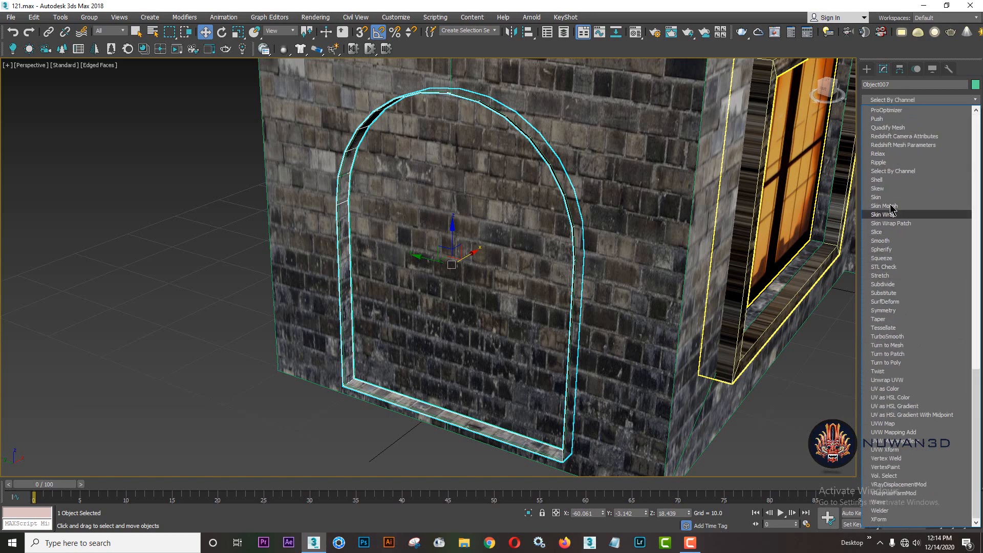
{"action": "left_click", "coordinate": [887, 187]}
{"action": "middle_click_drag", "start_coordinate": [608, 228], "coordinate": [697, 227], "text": "alt"}
{"action": "left_click_drag", "start_coordinate": [421, 259], "coordinate": [426, 261]}
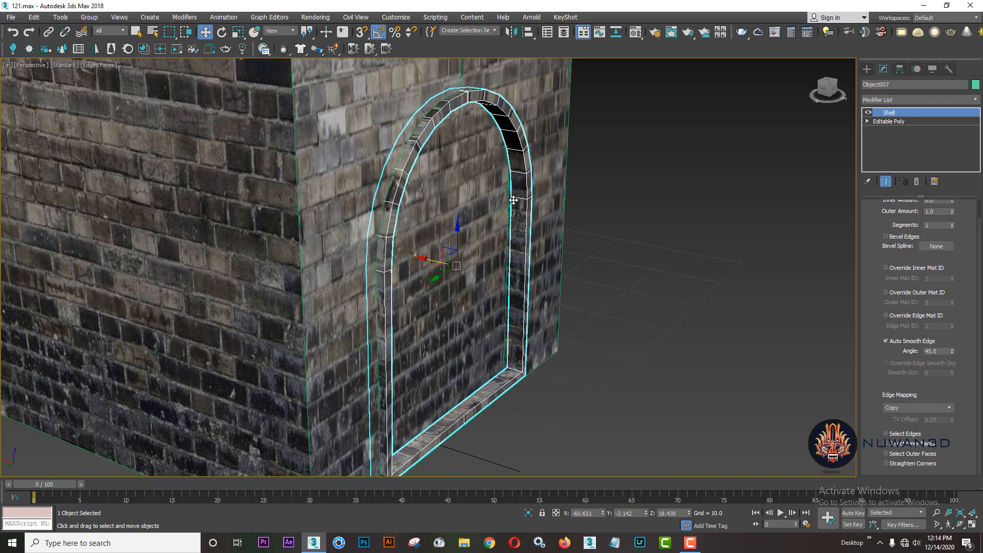
Assign the existing dark brown wood material to the arched doorway frame
{"action": "middle_click_drag", "start_coordinate": [513, 200], "coordinate": [525, 194]}
{"action": "key", "text": "m"}
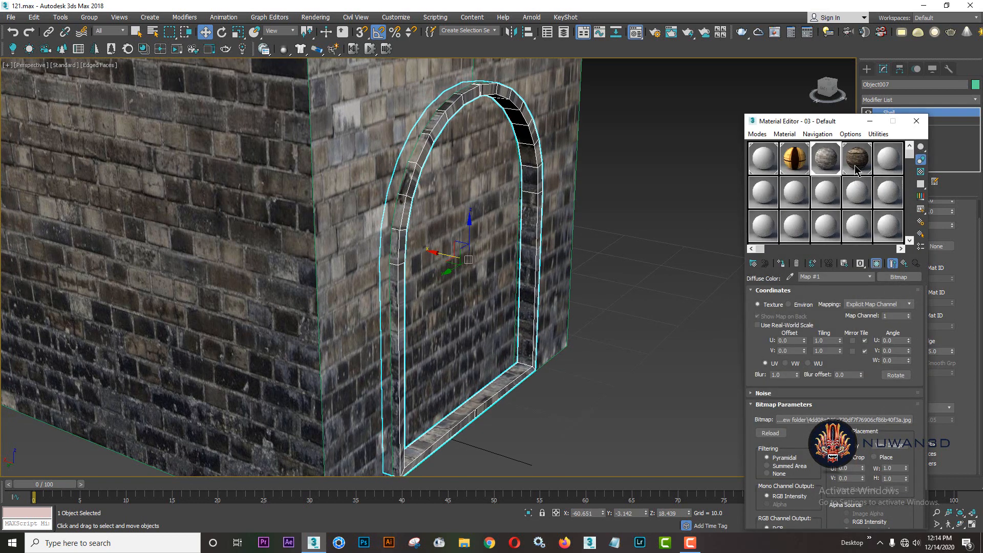
{"action": "left_click", "coordinate": [856, 168]}
{"action": "left_click", "coordinate": [780, 264]}
{"action": "left_click", "coordinate": [916, 122]}
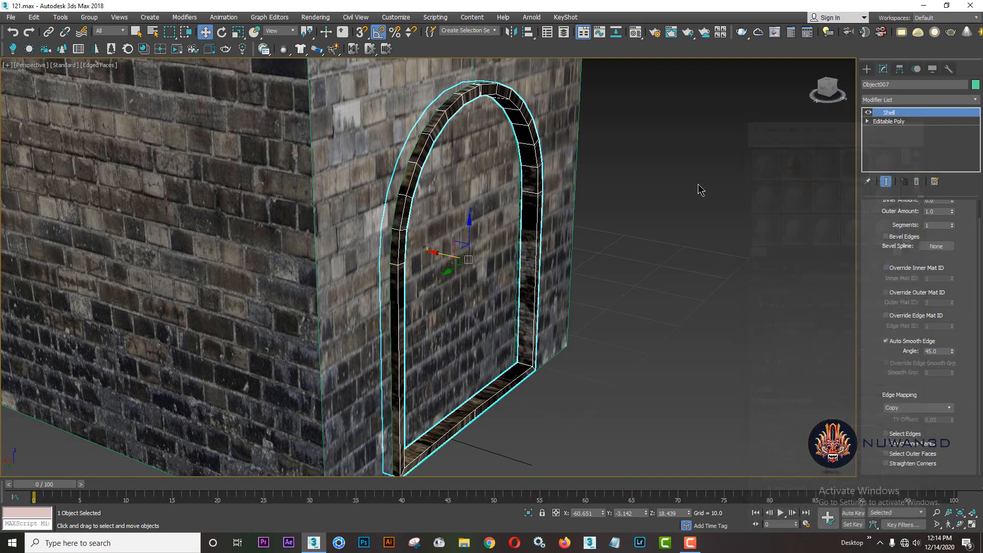
Deselect the arched frame and turn off the edged faces display in the viewport
{"action": "left_click", "coordinate": [650, 237]}
{"action": "key", "text": "F4"}
{"action": "scroll", "coordinate": [640, 238], "scroll_direction": "down", "scroll_amount": 5}
{"action": "middle_click_drag", "start_coordinate": [625, 264], "coordinate": [539, 245], "text": "alt"}
{"action": "scroll", "coordinate": [227, 170], "scroll_direction": "up", "scroll_amount": 3}
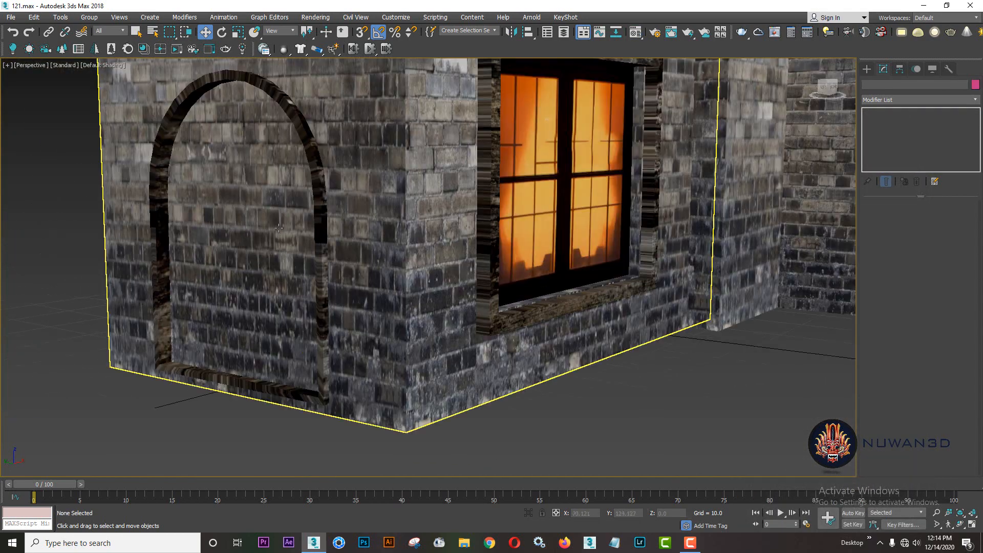
Select the arched doorway frame and assign the unused 05 - Default material to it
{"action": "left_click", "coordinate": [327, 215]}
{"action": "key", "text": "m"}
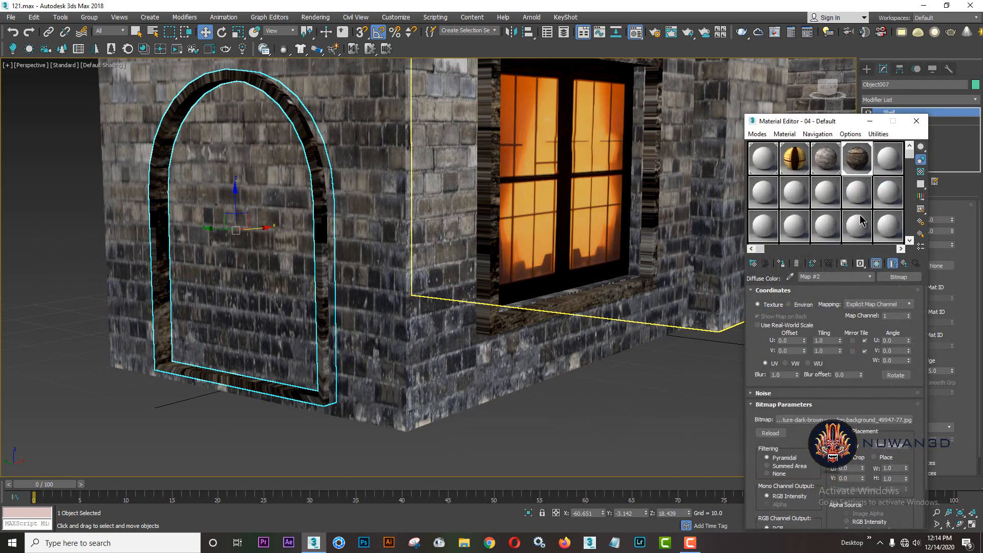
{"action": "left_click", "coordinate": [879, 167]}
{"action": "left_click", "coordinate": [780, 263]}
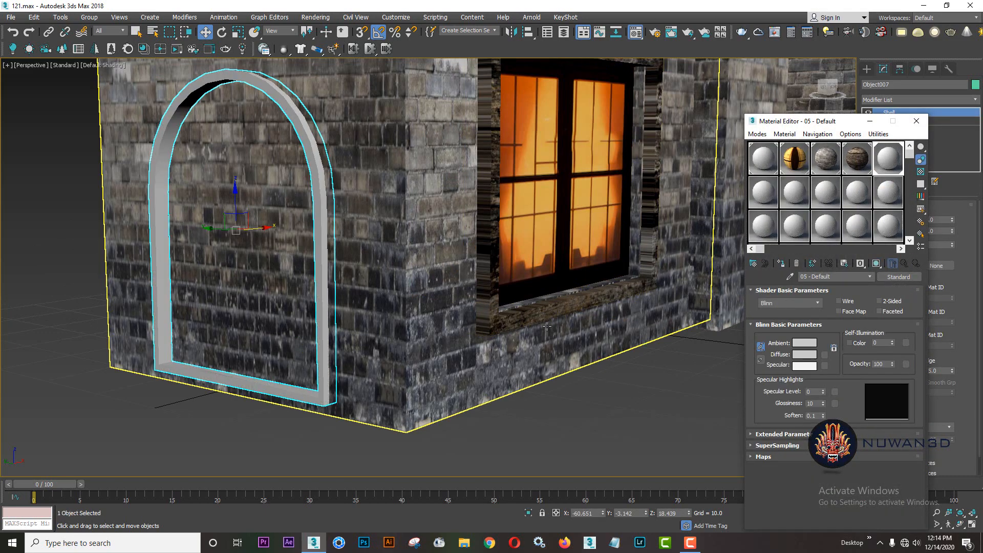
{"action": "middle_click_drag", "start_coordinate": [546, 327], "coordinate": [589, 355]}
Load the wildtextures big stone wall image as the diffuse bitmap of the frame's material
{"action": "left_click", "coordinate": [824, 354]}
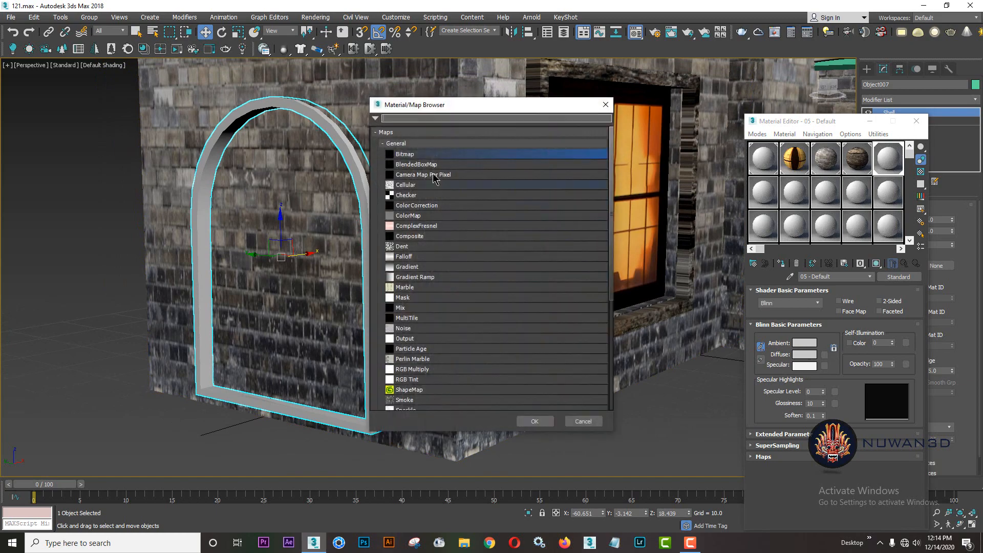
{"action": "double_click", "coordinate": [423, 158]}
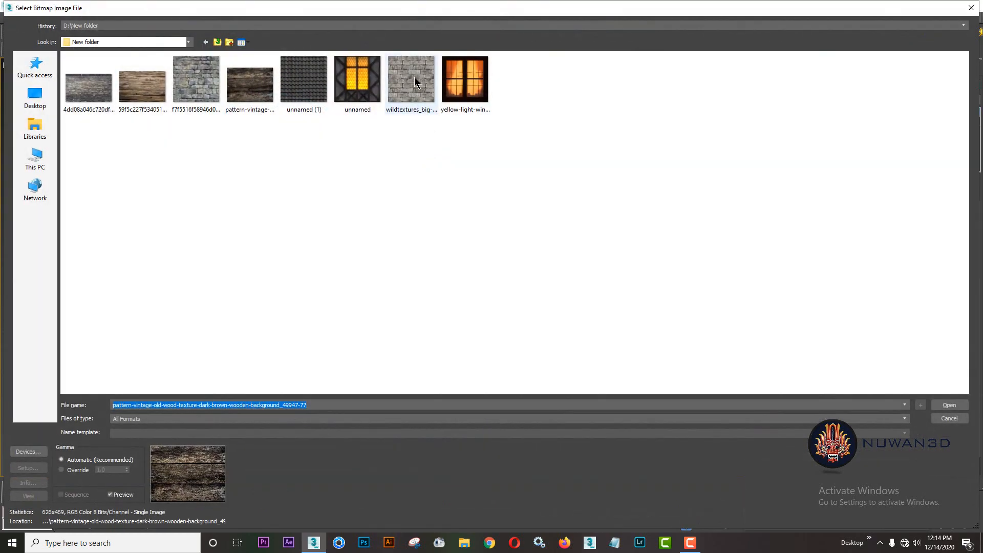
{"action": "double_click", "coordinate": [412, 81]}
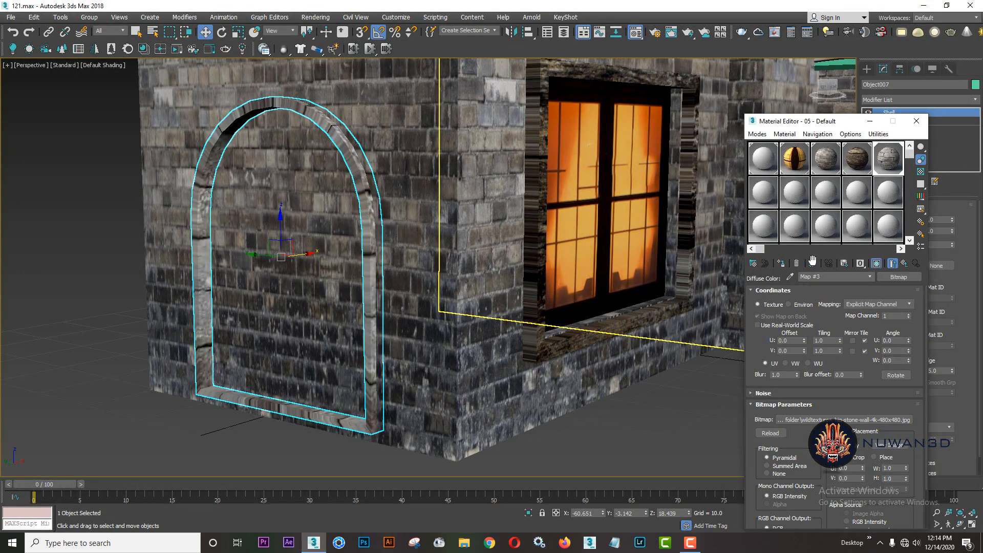
{"action": "middle_click_drag", "start_coordinate": [400, 235], "coordinate": [455, 243]}
{"action": "left_click", "coordinate": [916, 120]}
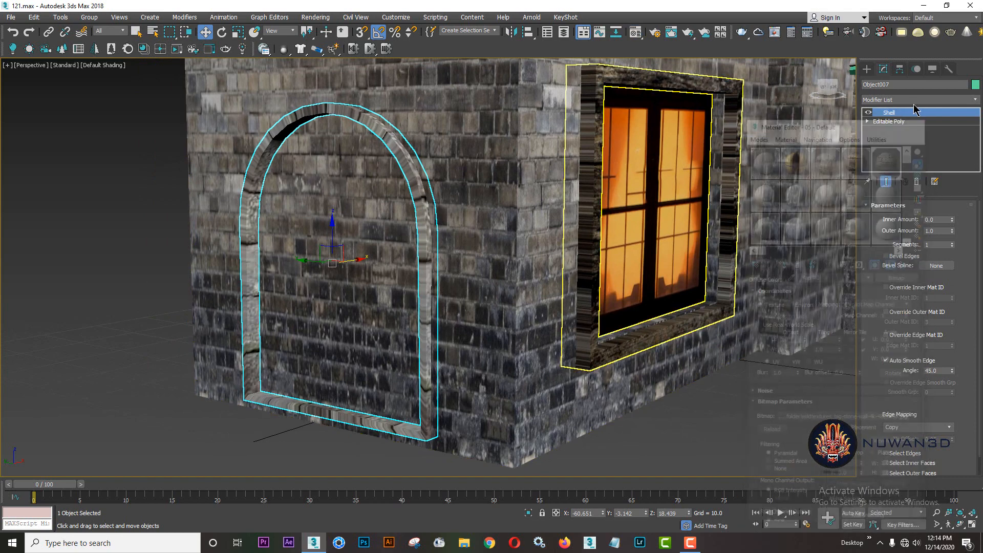
Add a UVW Map modifier to the arched frame and set its mapping to Box
{"action": "left_click", "coordinate": [918, 99]}
{"action": "key", "text": "u"}
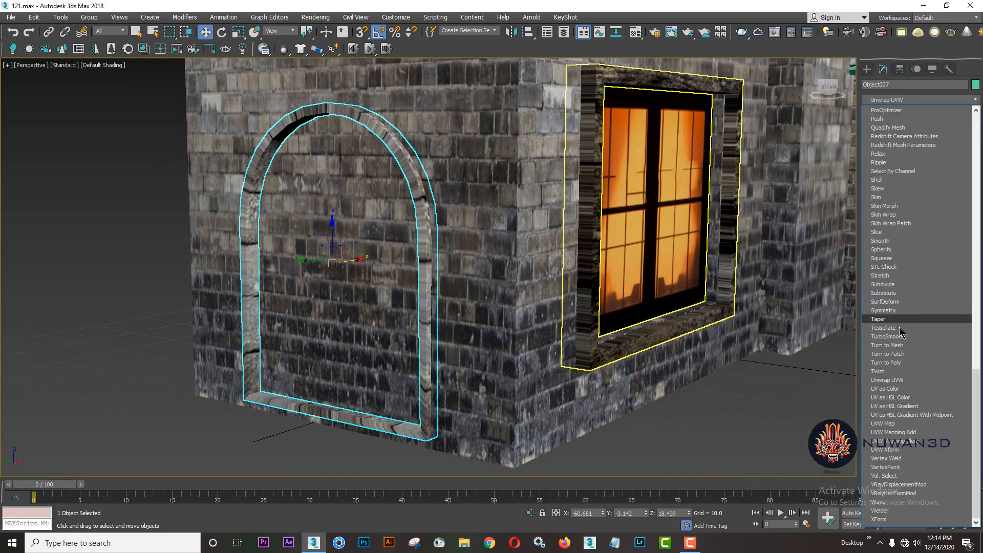
{"action": "left_click", "coordinate": [902, 424]}
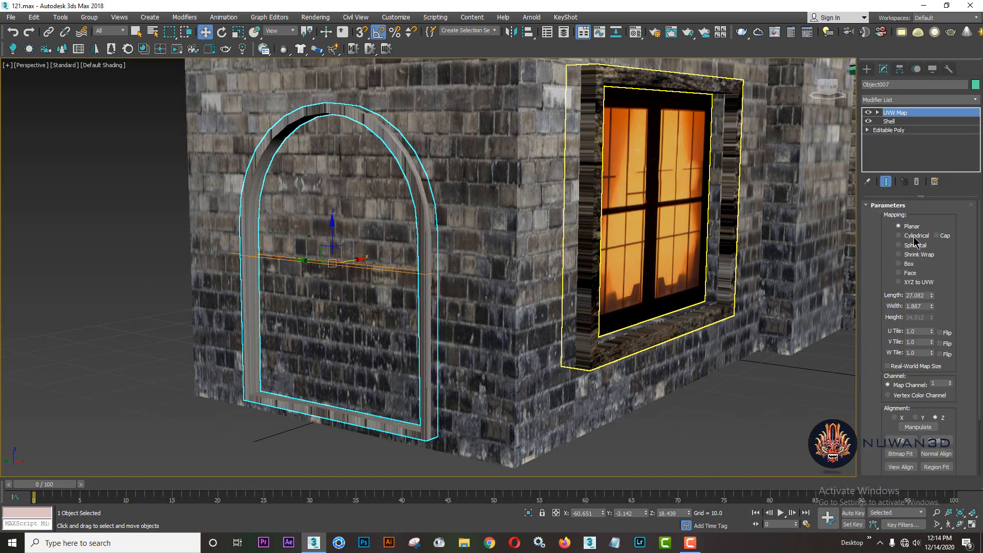
{"action": "left_click", "coordinate": [909, 265]}
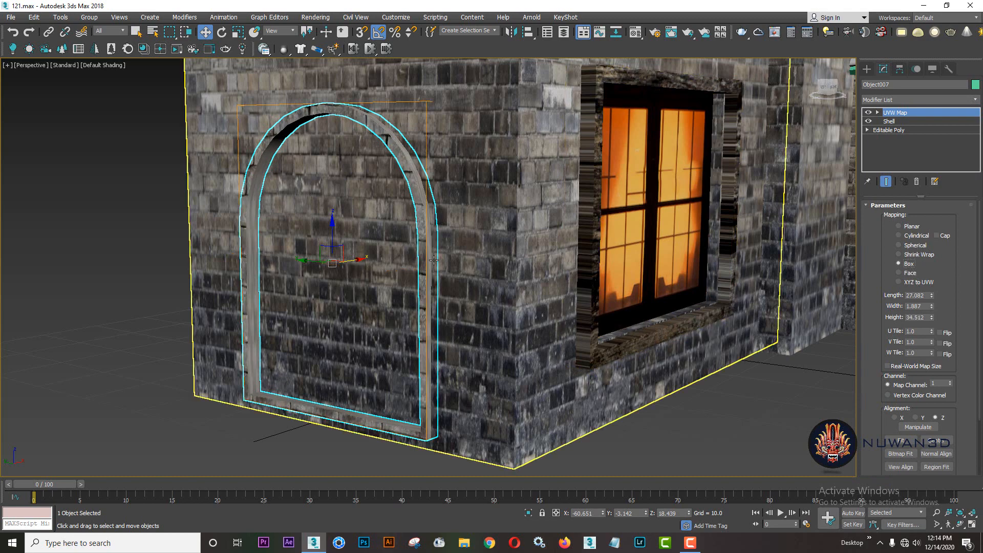
{"action": "middle_click_drag", "start_coordinate": [706, 322], "coordinate": [803, 323], "text": "alt"}
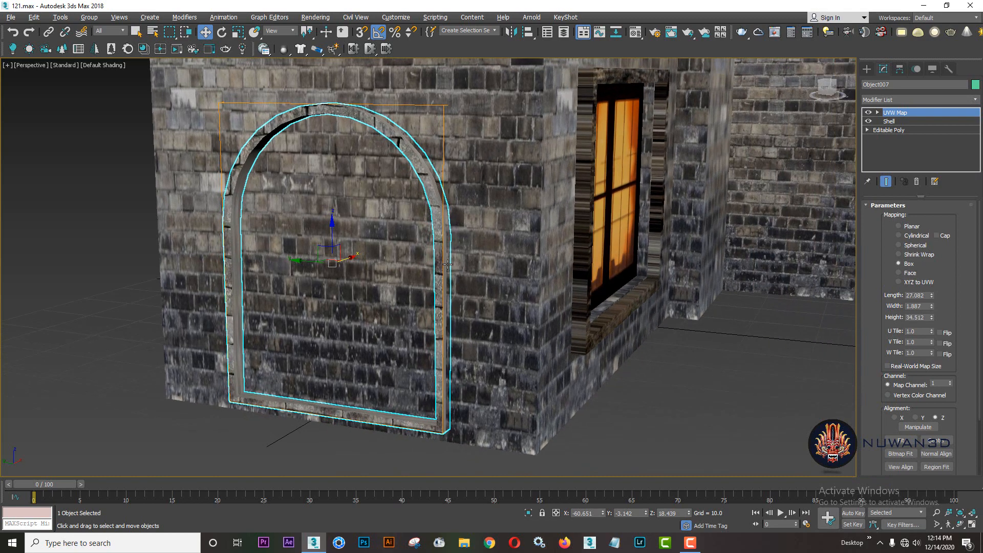
Try Planar, Cylindrical, Spherical and Face mapping on the frame, settle on Box again and set its Length to 27.72
{"action": "left_click", "coordinate": [912, 226]}
{"action": "left_click", "coordinate": [915, 236]}
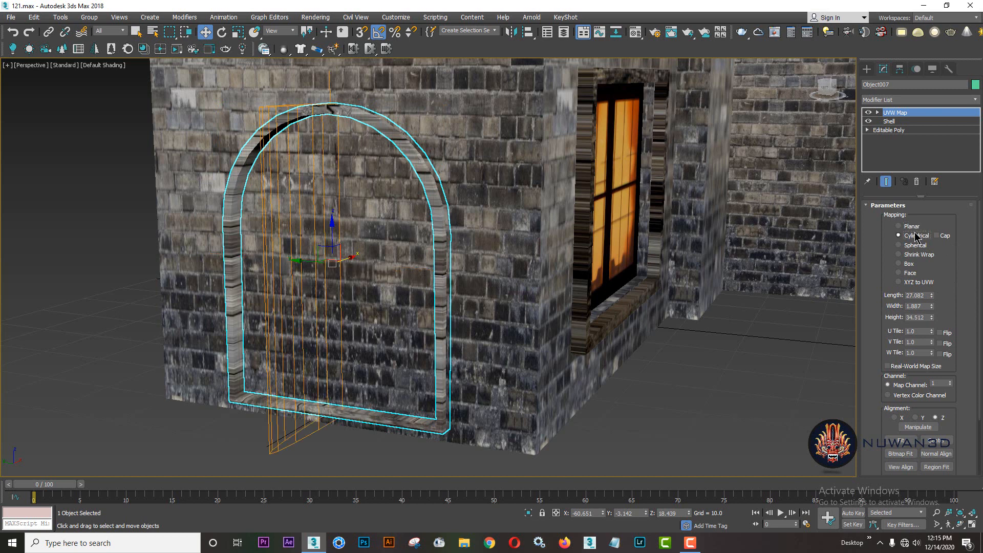
{"action": "left_click", "coordinate": [912, 246]}
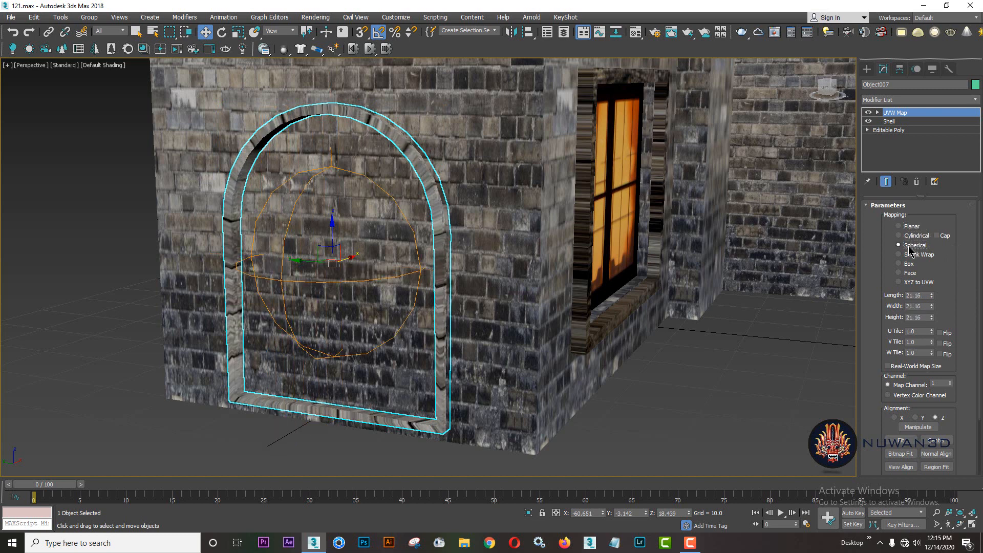
{"action": "left_click", "coordinate": [906, 264]}
{"action": "left_click", "coordinate": [907, 273]}
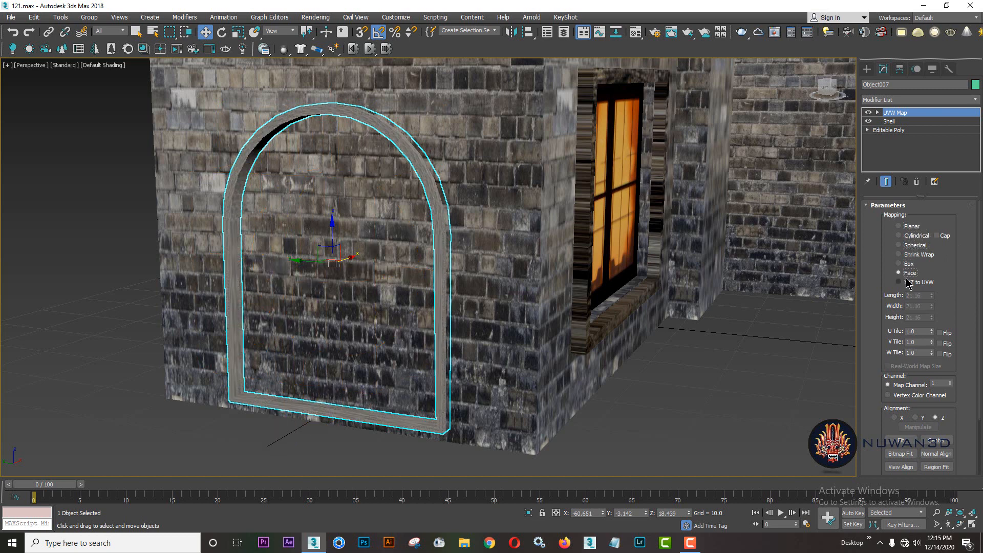
{"action": "left_click", "coordinate": [907, 264]}
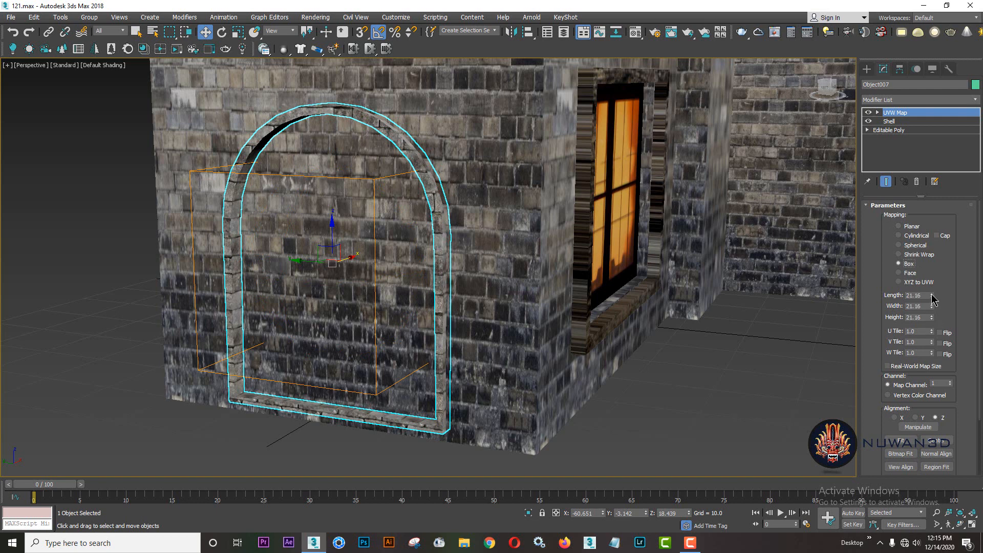
{"action": "left_click_drag", "start_coordinate": [932, 297], "coordinate": [928, 278]}
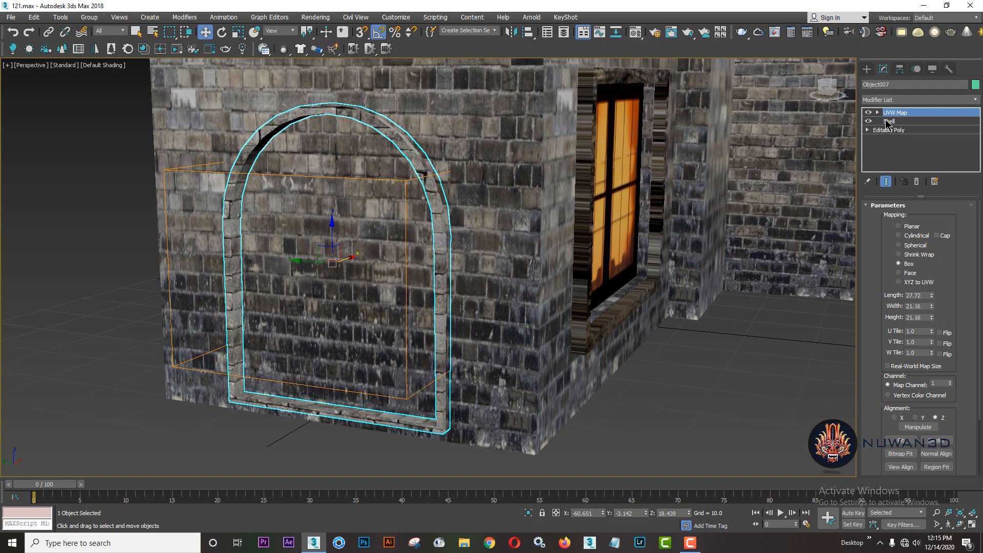
Set the frame's Shell Outer Amount to 1.99 and its box mapping Height to 24.758
{"action": "left_click", "coordinate": [888, 121]}
{"action": "left_click_drag", "start_coordinate": [950, 224], "coordinate": [944, 179]}
{"action": "left_click", "coordinate": [899, 112]}
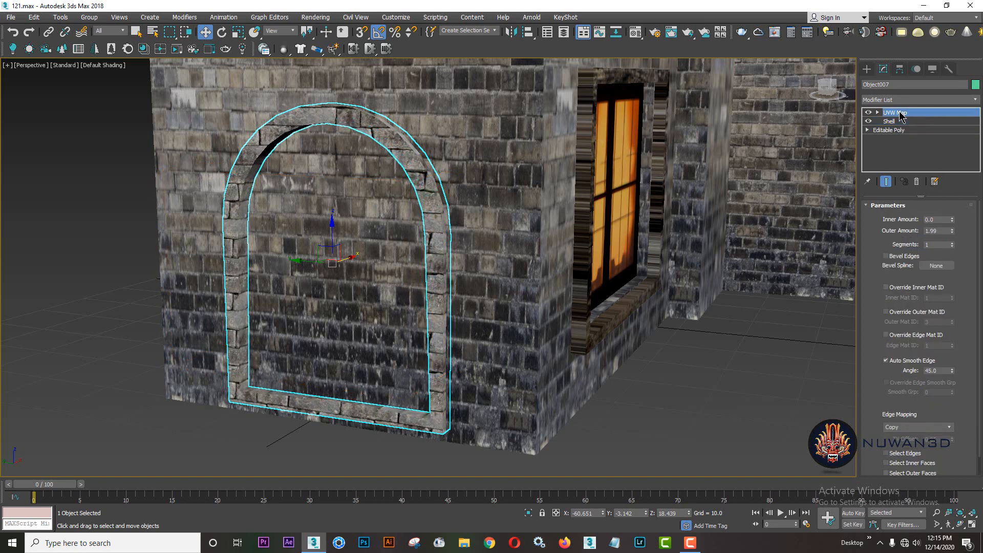
{"action": "left_click_drag", "start_coordinate": [932, 317], "coordinate": [936, 306]}
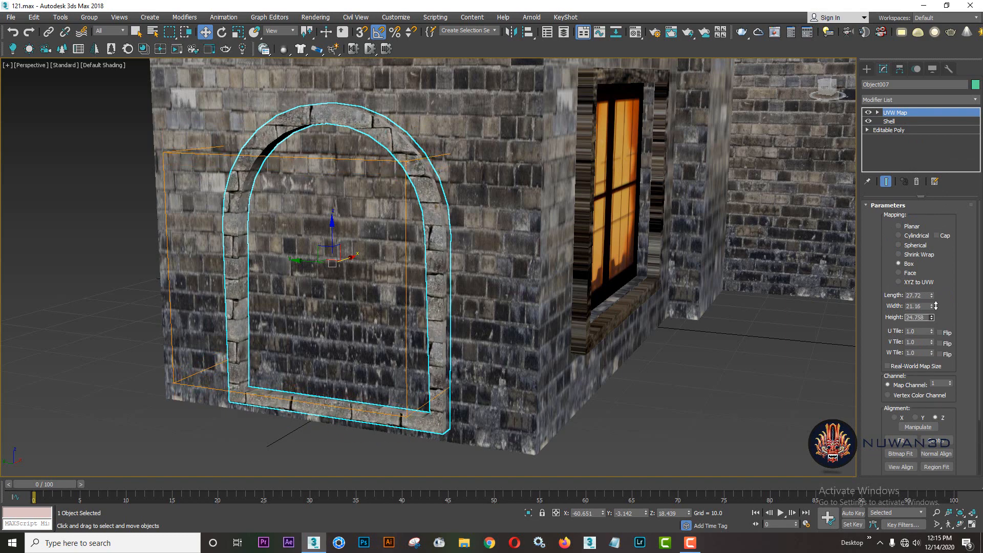
Leave the modifier settings and deselect the arched stone frame
{"action": "left_click", "coordinate": [867, 69]}
{"action": "scroll", "coordinate": [650, 290], "scroll_direction": "down", "scroll_amount": 5}
{"action": "middle_click_drag", "start_coordinate": [652, 292], "coordinate": [642, 323], "text": "alt"}
{"action": "left_click", "coordinate": [657, 354]}
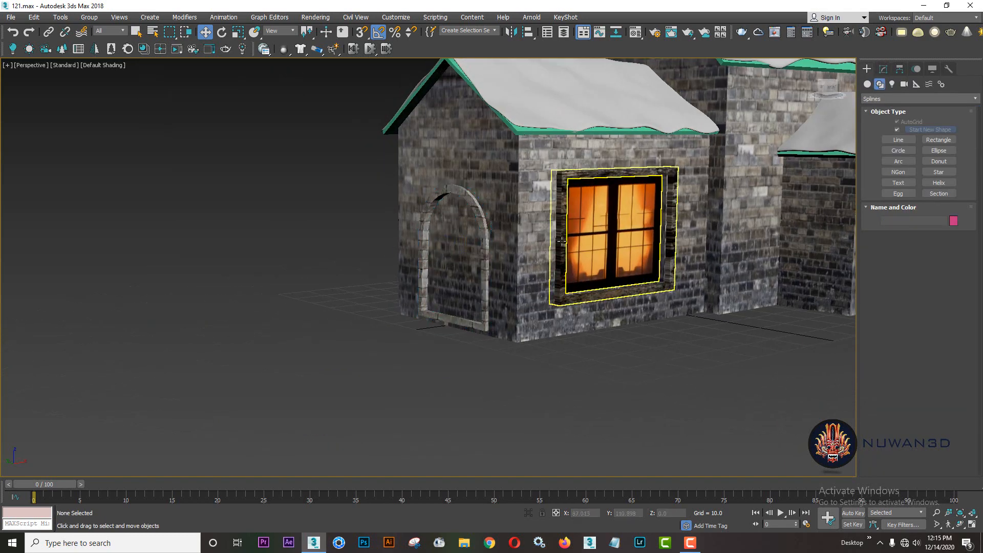
Create a plane about 35.3 long and 27.5 wide on the end wall, covering the arched doorway, using AutoGrid
{"action": "middle_click_drag", "start_coordinate": [585, 214], "coordinate": [604, 290]}
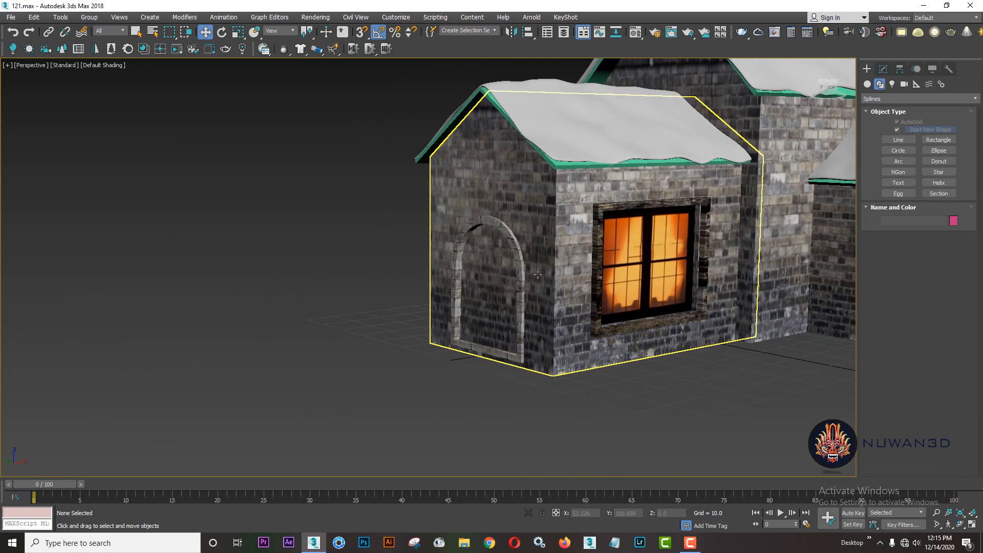
{"action": "scroll", "coordinate": [605, 289], "scroll_direction": "up", "scroll_amount": 3}
{"action": "left_click", "coordinate": [868, 85]}
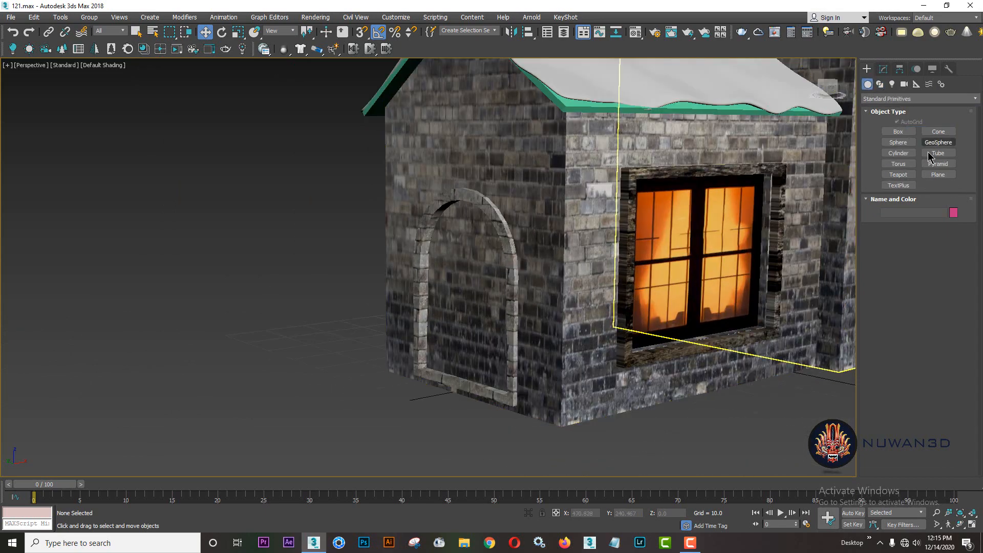
{"action": "left_click", "coordinate": [937, 174]}
{"action": "middle_click_drag", "start_coordinate": [447, 275], "coordinate": [485, 219]}
{"action": "left_click_drag", "start_coordinate": [450, 131], "coordinate": [556, 337]}
{"action": "scroll", "coordinate": [523, 252], "scroll_direction": "up", "scroll_amount": 3}
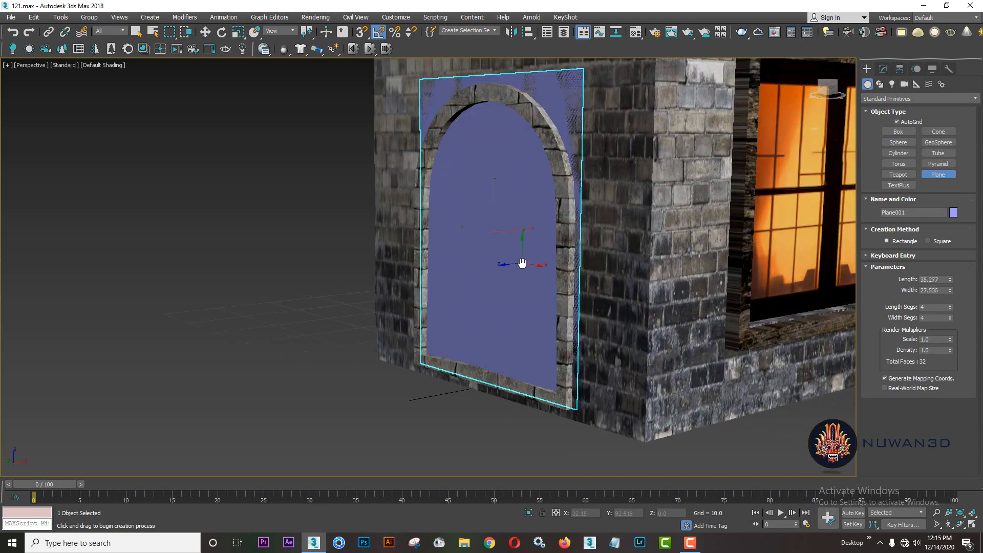
Move the plane along X to about -60.18 so it sits recessed inside the arched stone frame
{"action": "key", "text": "w"}
{"action": "left_click_drag", "start_coordinate": [513, 232], "coordinate": [509, 231]}
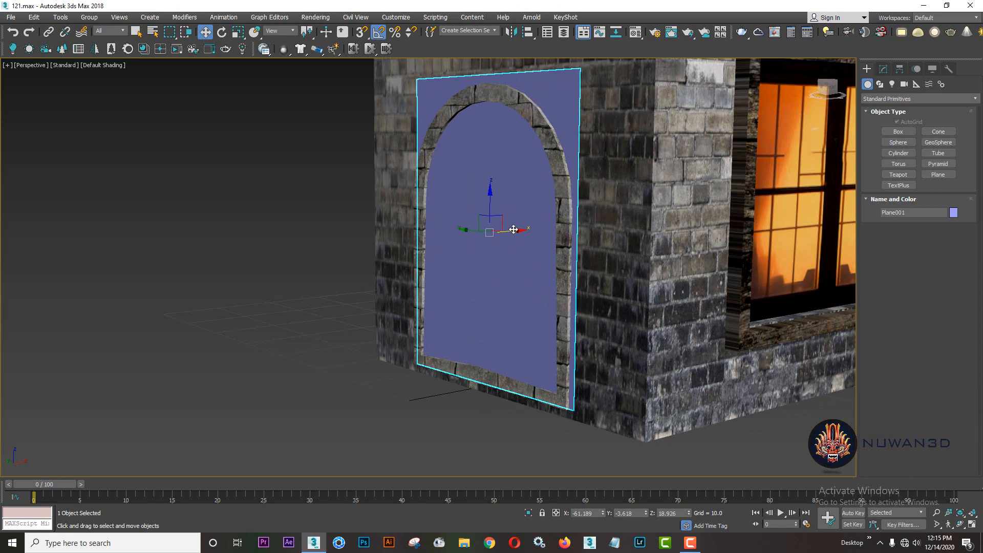
{"action": "middle_click_drag", "start_coordinate": [513, 229], "coordinate": [485, 237], "text": "alt"}
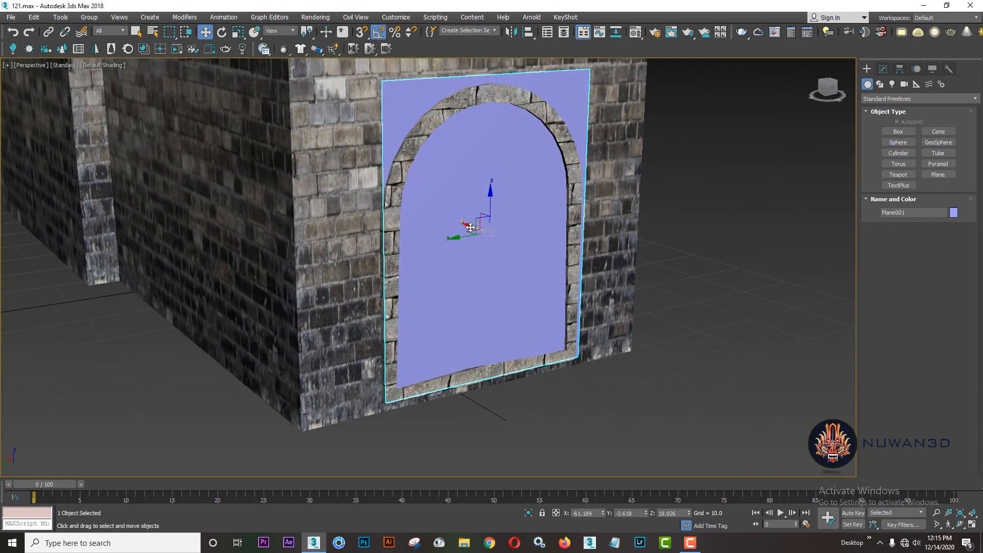
{"action": "left_click_drag", "start_coordinate": [470, 227], "coordinate": [463, 225]}
{"action": "middle_click_drag", "start_coordinate": [499, 237], "coordinate": [471, 236], "text": "alt"}
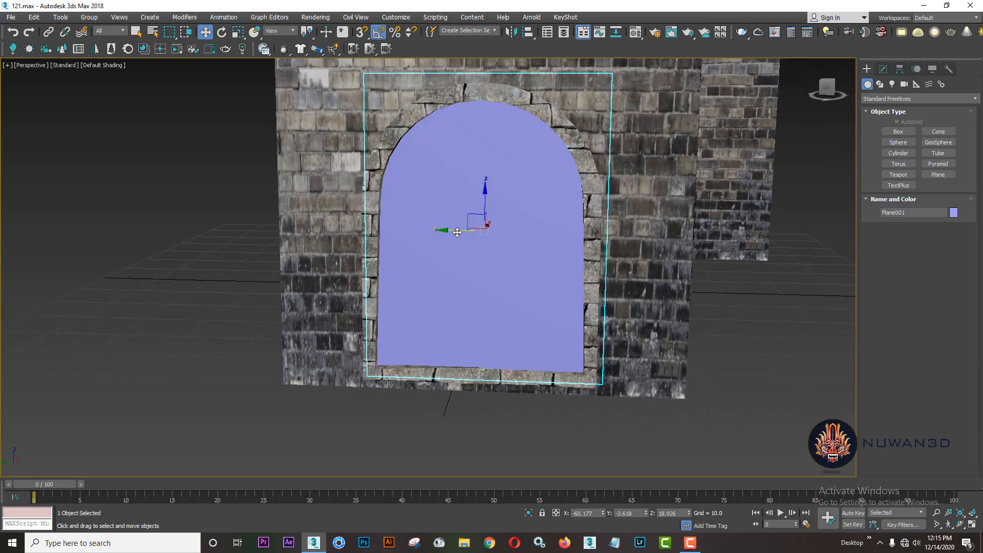
Move the plane along Y to about -3.09 and assign it the lit-window material 02 - Default
{"action": "left_click_drag", "start_coordinate": [457, 232], "coordinate": [452, 232]}
{"action": "key", "text": "m"}
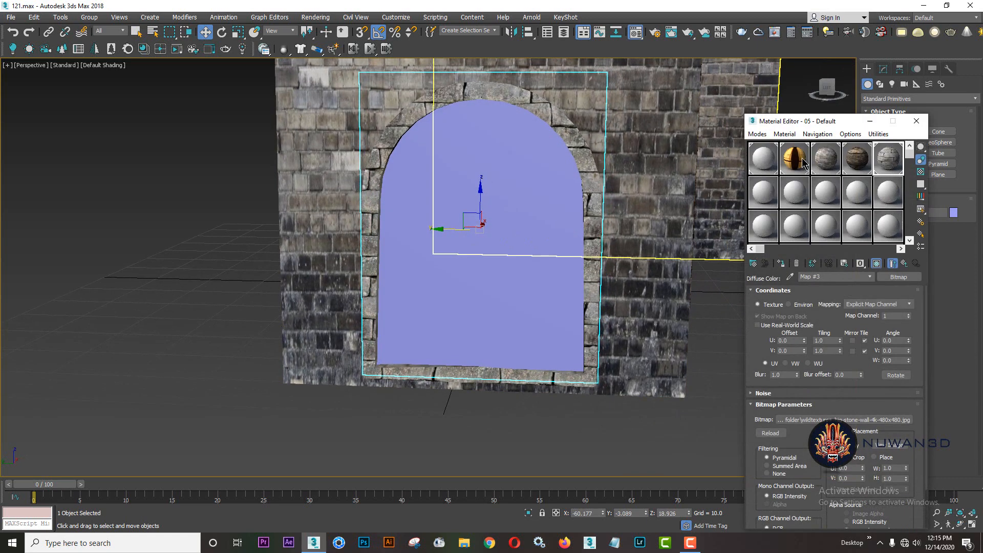
{"action": "left_click", "coordinate": [795, 158]}
{"action": "left_click", "coordinate": [781, 263]}
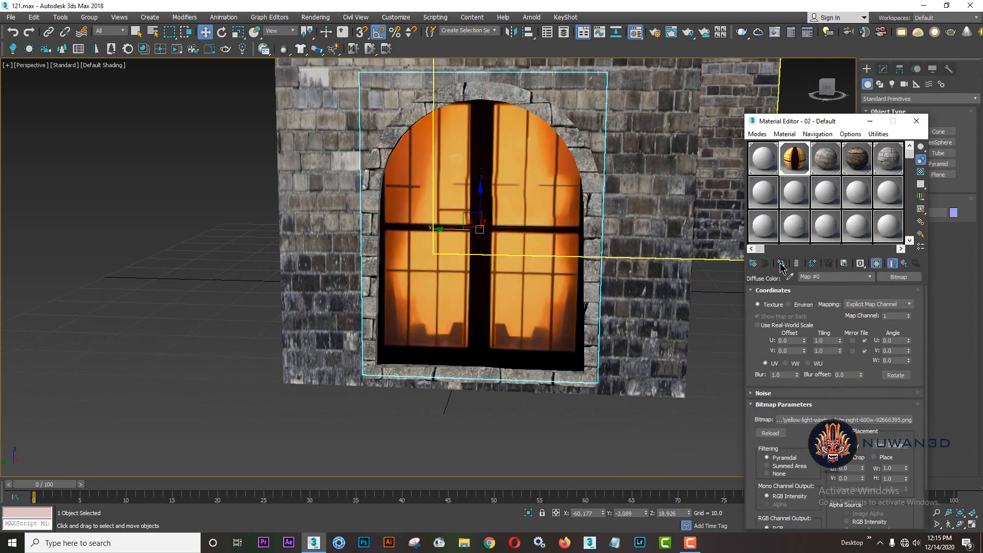
{"action": "left_click", "coordinate": [869, 121]}
Add a planar UVW Map modifier to the arched window plane and set its mapping Width to 29.367
{"action": "key", "text": "z"}
{"action": "left_click", "coordinate": [886, 70]}
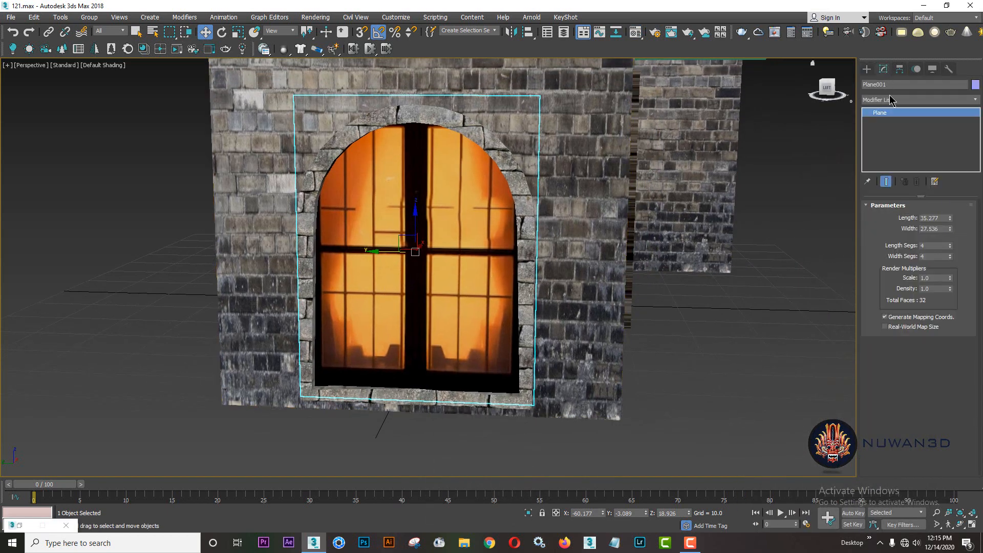
{"action": "left_click", "coordinate": [891, 100]}
{"action": "key", "text": "u"}
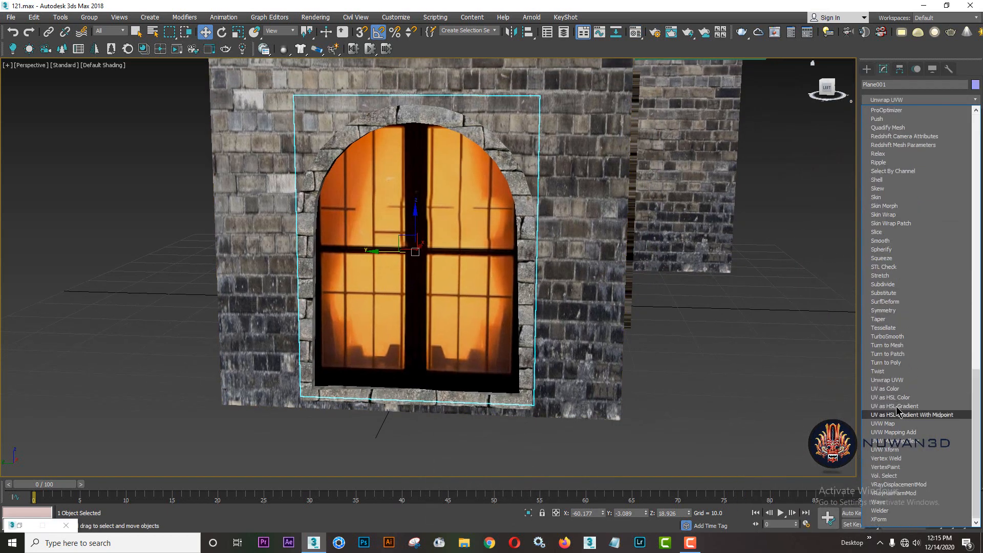
{"action": "left_click", "coordinate": [896, 425]}
{"action": "scroll", "coordinate": [505, 277], "scroll_direction": "down", "scroll_amount": 3}
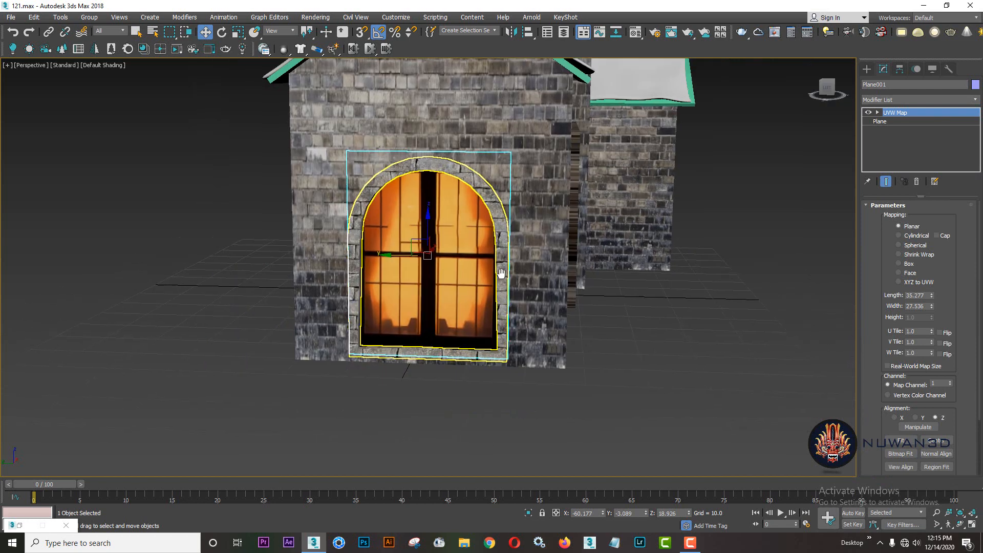
{"action": "middle_click_drag", "start_coordinate": [635, 289], "coordinate": [553, 293], "text": "alt"}
{"action": "left_click_drag", "start_coordinate": [931, 306], "coordinate": [943, 323]}
{"action": "key", "text": "ctrl+z"}
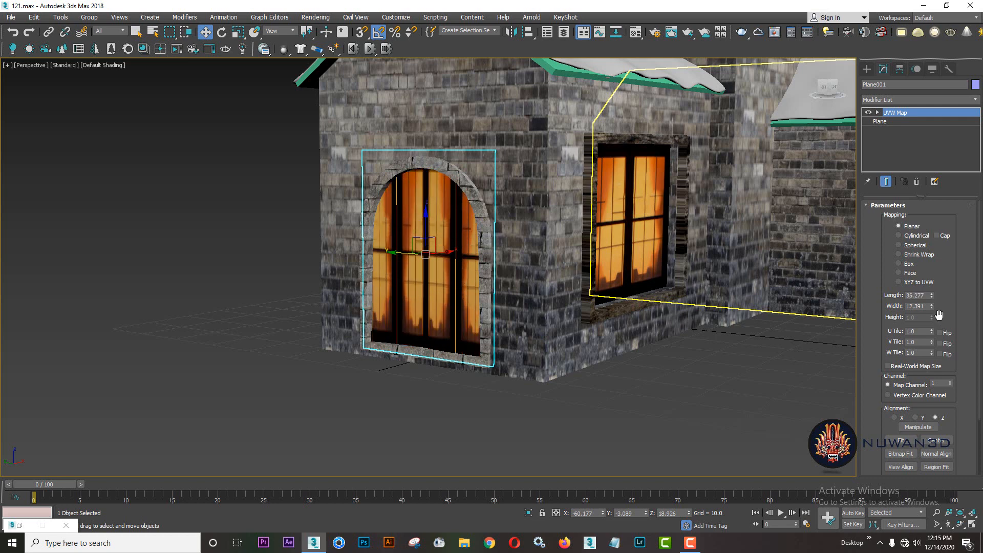
{"action": "left_click_drag", "start_coordinate": [932, 308], "coordinate": [931, 235]}
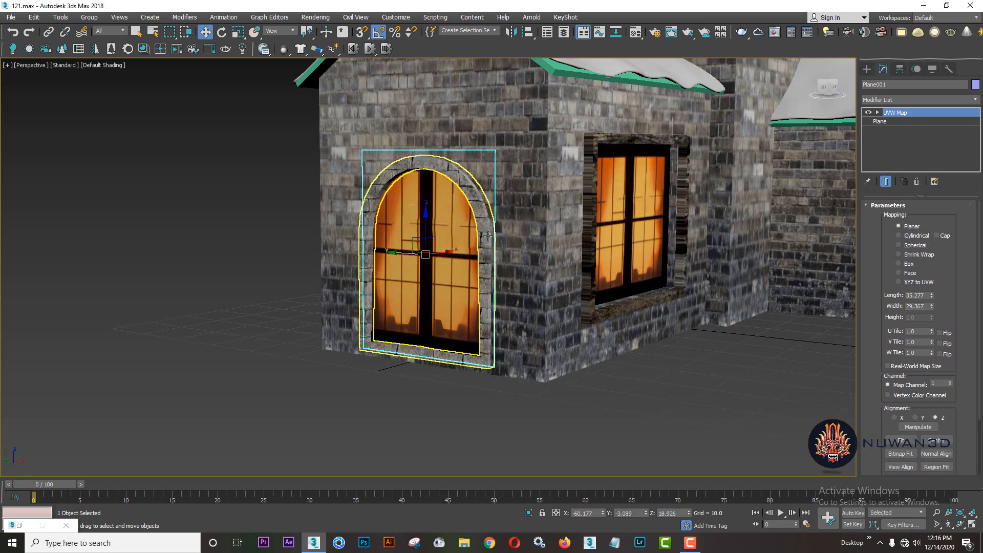
Lower the plane's UVW Map gizmo to Z 17.793 and set the mapping Length to 39.157
{"action": "left_click", "coordinate": [873, 121]}
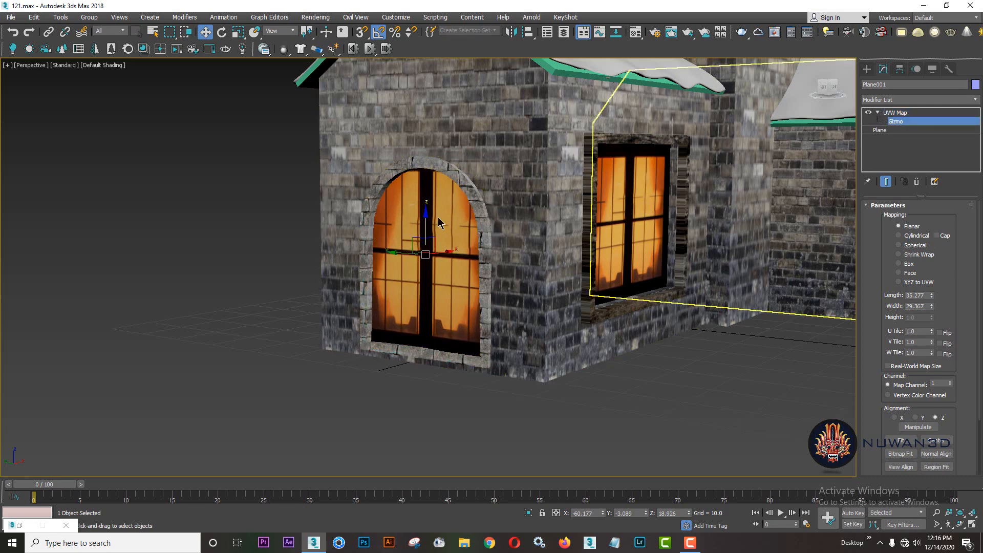
{"action": "left_click_drag", "start_coordinate": [424, 219], "coordinate": [432, 227]}
{"action": "left_click_drag", "start_coordinate": [931, 296], "coordinate": [931, 287]}
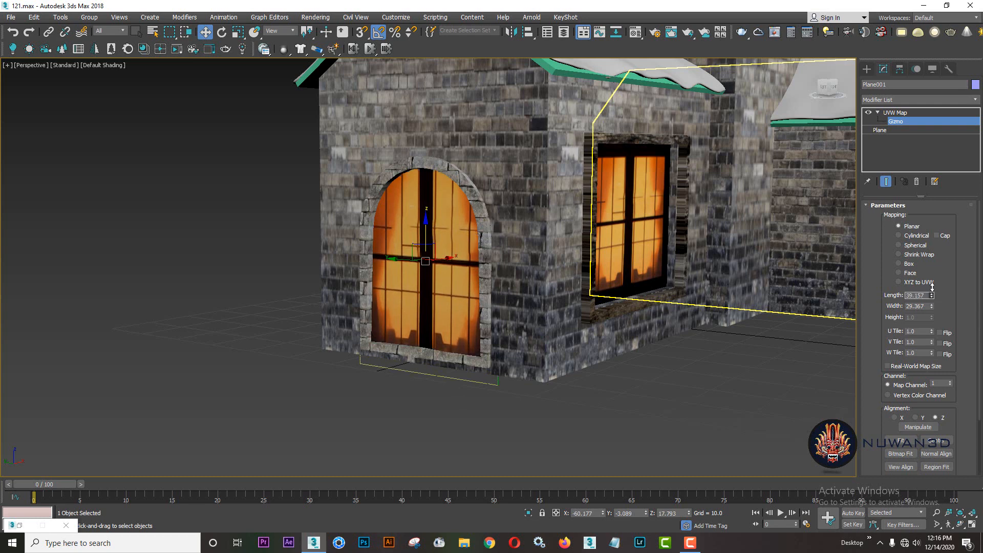
{"action": "scroll", "coordinate": [488, 393], "scroll_direction": "down", "scroll_amount": 3}
{"action": "middle_click_drag", "start_coordinate": [678, 329], "coordinate": [687, 321], "text": "alt"}
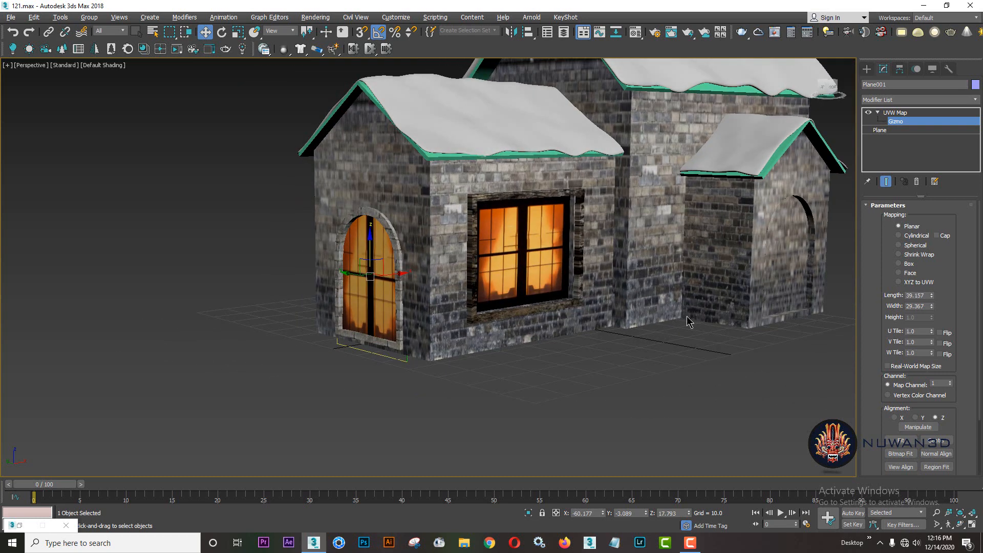
Copy the window plane, rotate the copy to face the front, and place it in the porch's arched doorway
{"action": "left_click", "coordinate": [866, 69]}
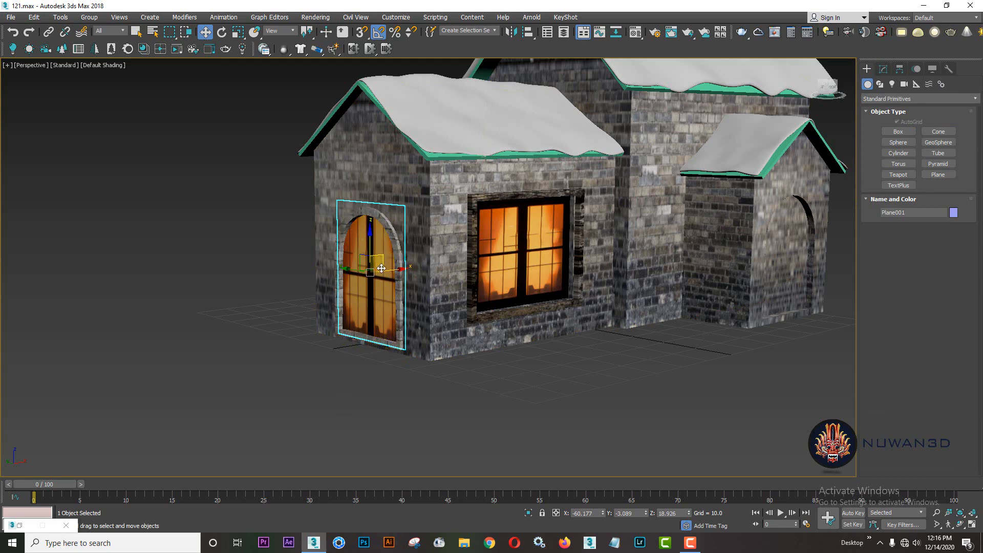
{"action": "left_click_drag", "start_coordinate": [353, 272], "coordinate": [542, 306], "text": "shift"}
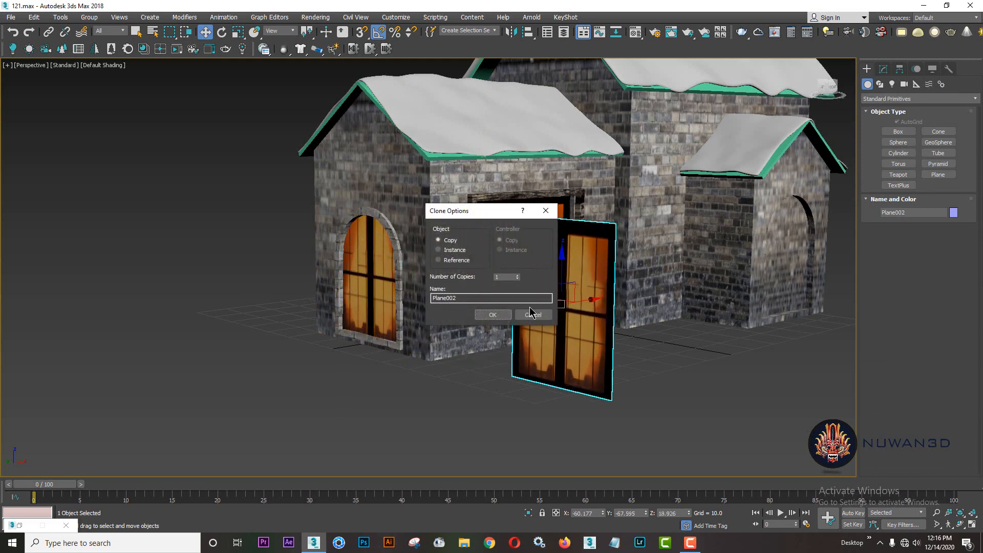
{"action": "left_click", "coordinate": [533, 310]}
{"action": "key", "text": "e"}
{"action": "middle_click_drag", "start_coordinate": [543, 319], "coordinate": [373, 322]}
{"action": "key", "text": "w"}
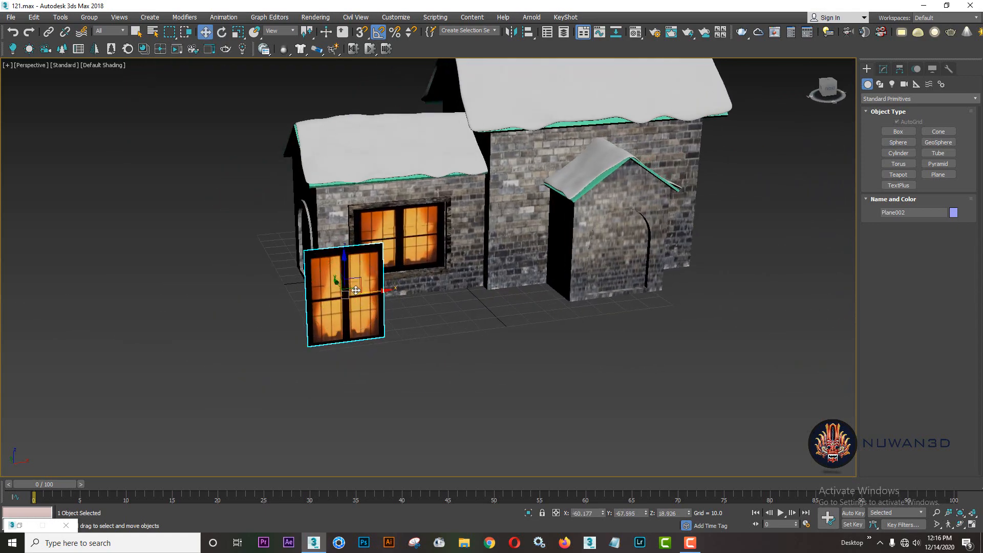
{"action": "left_click_drag", "start_coordinate": [357, 285], "coordinate": [632, 241]}
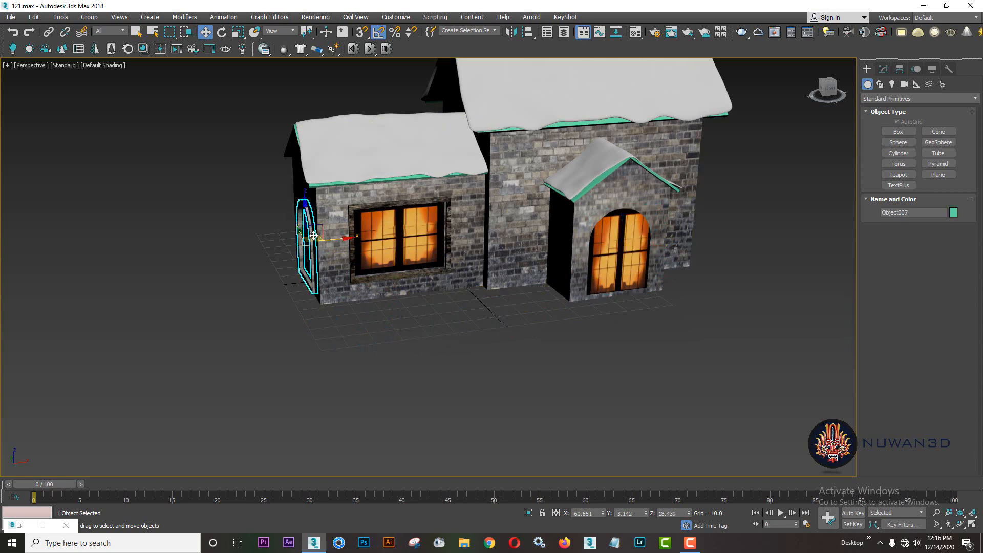
Copy the arched stone frame out in front of the house and rotate the copy 90° about Z
{"action": "mouse_move", "coordinate": [314, 235]}
{"action": "left_mouse_down", "text": "shift"}
{"action": "mouse_move", "coordinate": [563, 283]}
{"action": "mouse_move", "coordinate": [562, 301]}
{"action": "left_mouse_up", "text": "shift"}
{"action": "left_click", "coordinate": [506, 315]}
{"action": "key", "text": "e"}
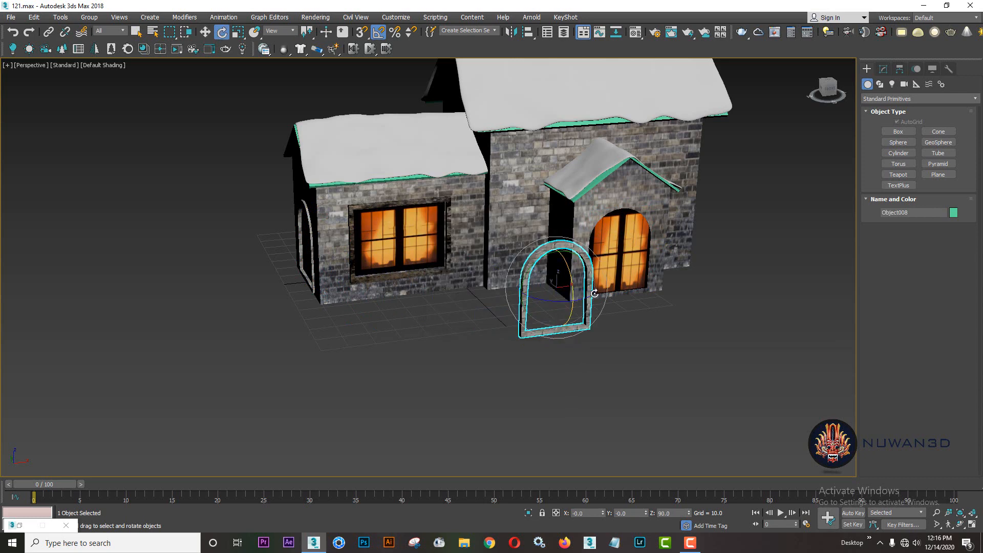
{"action": "key", "text": "w"}
Align the copied arched frame's position to the porch block
{"action": "middle_click_drag", "start_coordinate": [581, 290], "coordinate": [410, 337]}
{"action": "left_click", "coordinate": [527, 33]}
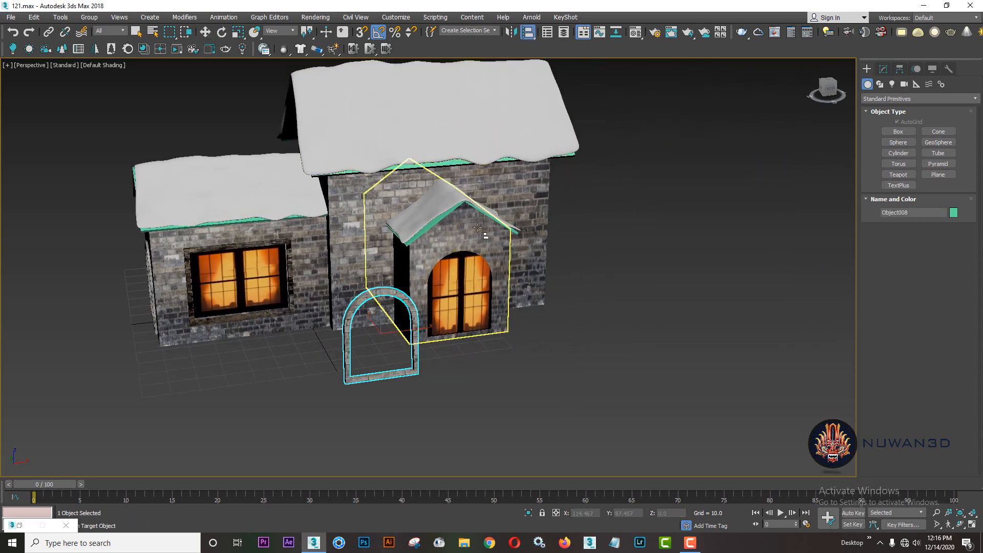
{"action": "left_click", "coordinate": [477, 228]}
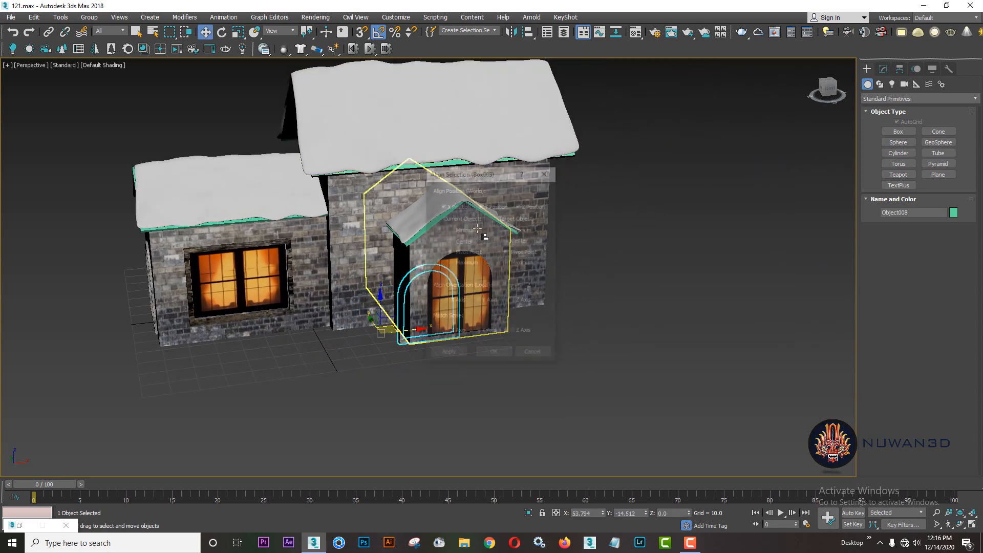
{"action": "left_click", "coordinate": [519, 240]}
{"action": "left_click", "coordinate": [499, 355]}
{"action": "middle_click_drag", "start_coordinate": [476, 287], "coordinate": [428, 239], "text": "alt"}
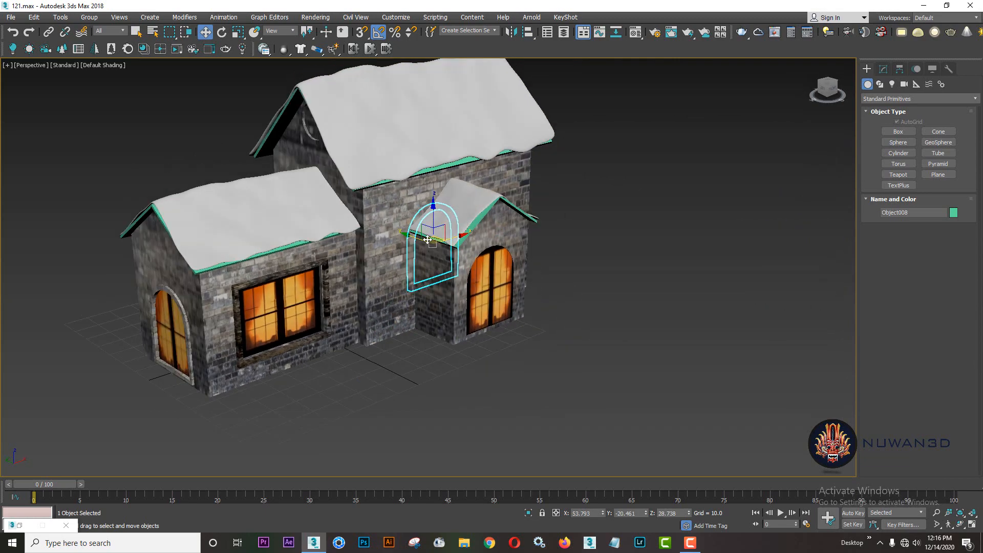
Move the copied frame to about Y -54.06 and Z 19.2 so it surrounds the porch's arched opening
{"action": "left_click_drag", "start_coordinate": [415, 236], "coordinate": [471, 262]}
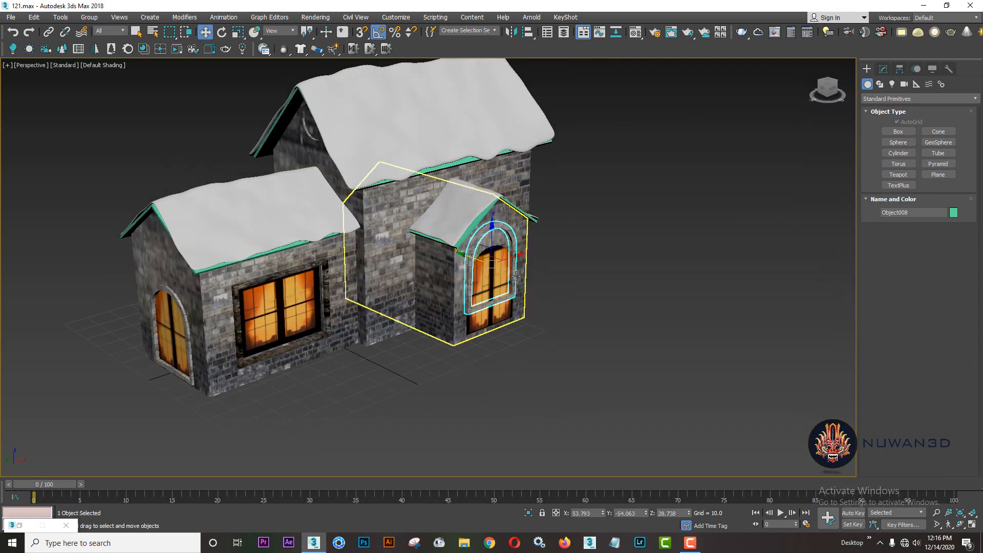
{"action": "key", "text": "z"}
{"action": "middle_click_drag", "start_coordinate": [481, 298], "coordinate": [425, 114]}
{"action": "left_click_drag", "start_coordinate": [410, 95], "coordinate": [436, 187]}
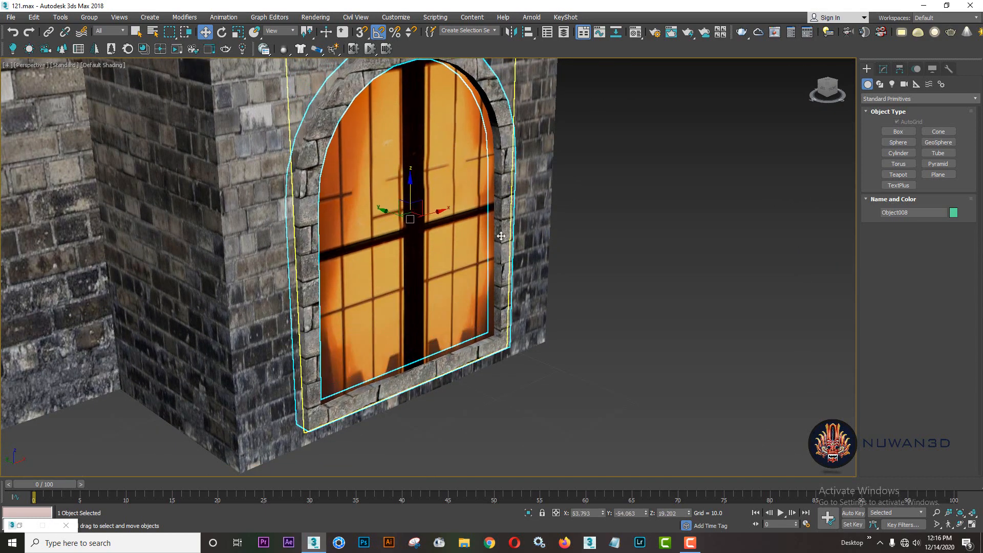
{"action": "scroll", "coordinate": [499, 317], "scroll_direction": "down", "scroll_amount": 5}
{"action": "middle_click_drag", "start_coordinate": [500, 322], "coordinate": [573, 317], "text": "alt"}
{"action": "left_click", "coordinate": [573, 315]}
Assign material 07 - Default with a near-black diffuse color to both arched frames and the rectangular window frame
{"action": "middle_click_drag", "start_coordinate": [335, 220], "coordinate": [517, 223]}
{"action": "scroll", "coordinate": [396, 260], "scroll_direction": "down", "scroll_amount": 3}
{"action": "left_click", "coordinate": [516, 223]}
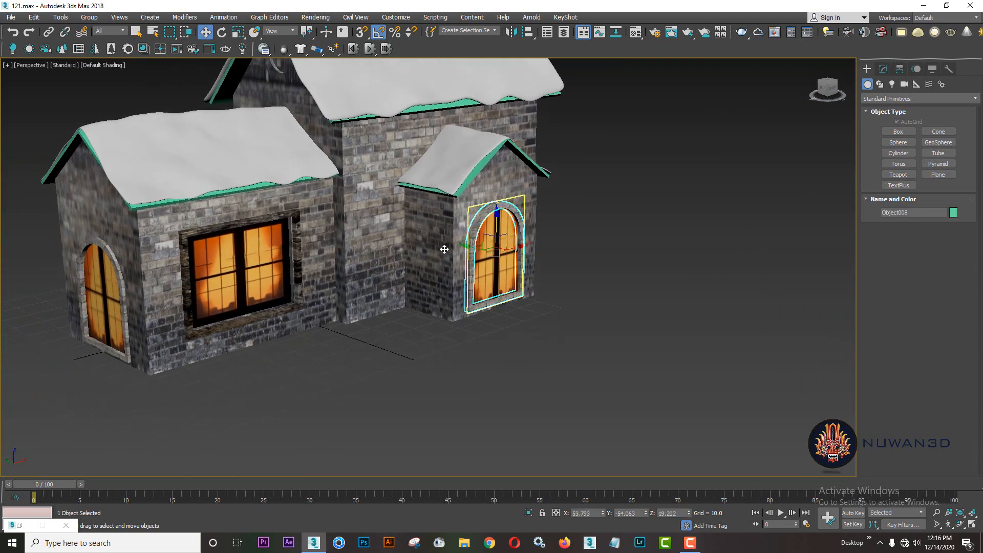
{"action": "left_click", "coordinate": [114, 280], "text": "ctrl"}
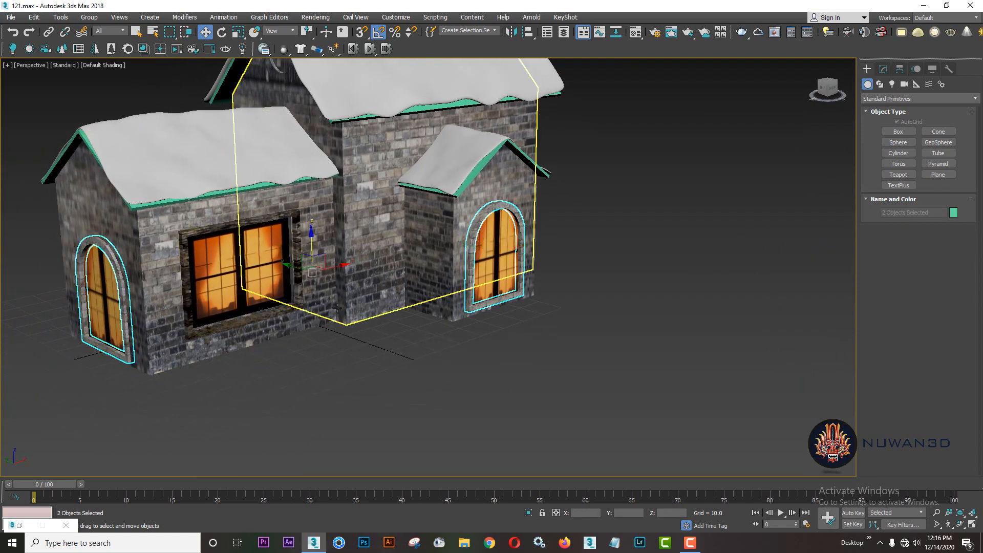
{"action": "key", "text": "m"}
{"action": "left_click", "coordinate": [794, 204]}
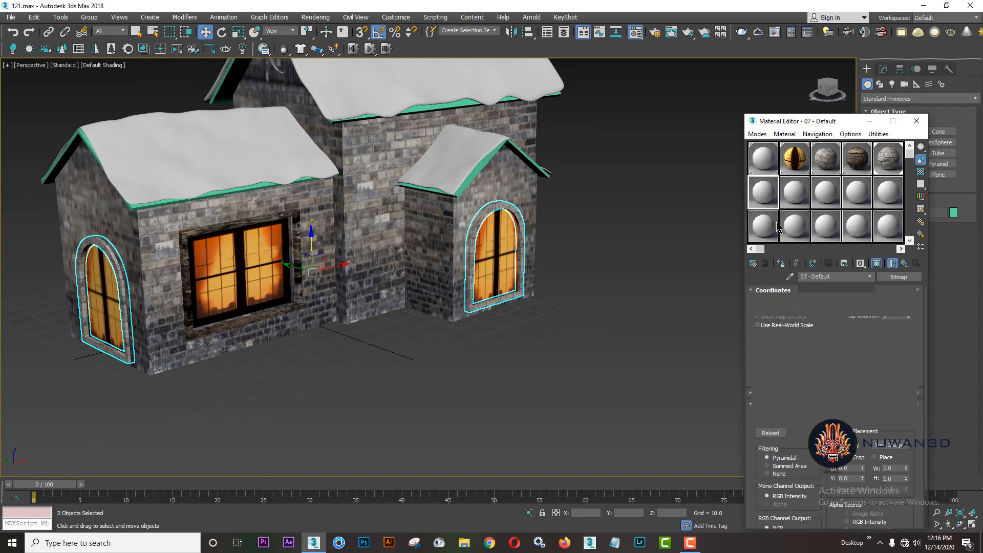
{"action": "left_click", "coordinate": [805, 355]}
{"action": "left_click_drag", "start_coordinate": [297, 117], "coordinate": [296, 69]}
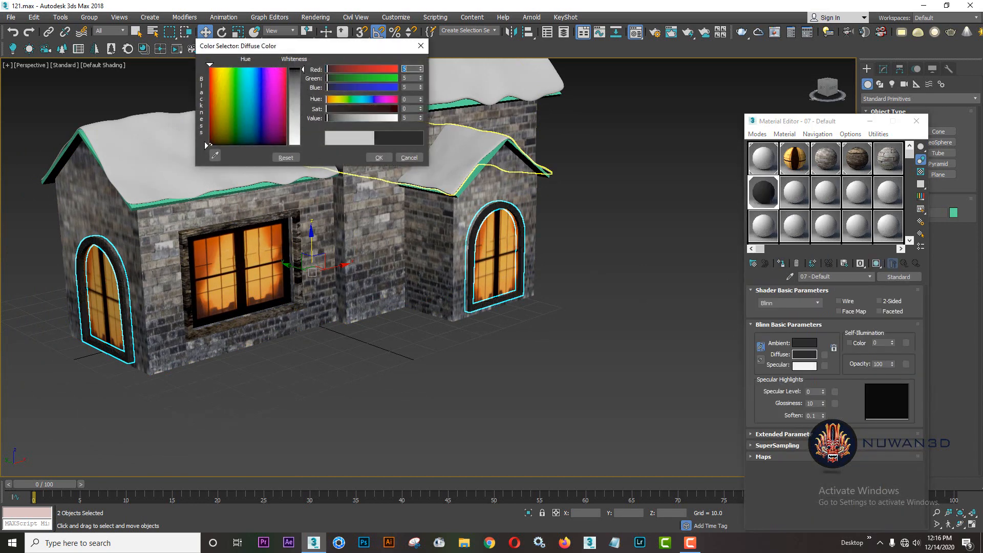
{"action": "left_click", "coordinate": [378, 158]}
{"action": "left_click", "coordinate": [298, 312]}
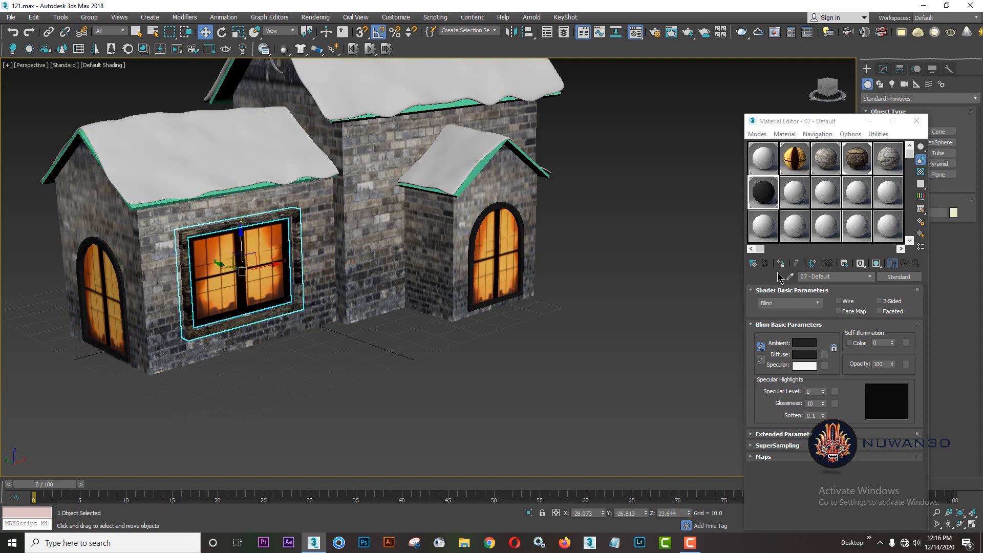
{"action": "left_click", "coordinate": [724, 300]}
Hide the snow layer covering the low side wing's roof
{"action": "middle_click_drag", "start_coordinate": [318, 151], "coordinate": [462, 187]}
{"action": "left_click", "coordinate": [326, 200]}
{"action": "right_click", "coordinate": [325, 199]}
{"action": "left_click", "coordinate": [341, 162]}
Assign material 08 - Default to the side wing's roof with the unnamed (1) tile bitmap as its diffuse map, shown in the viewport
{"action": "left_click", "coordinate": [402, 206]}
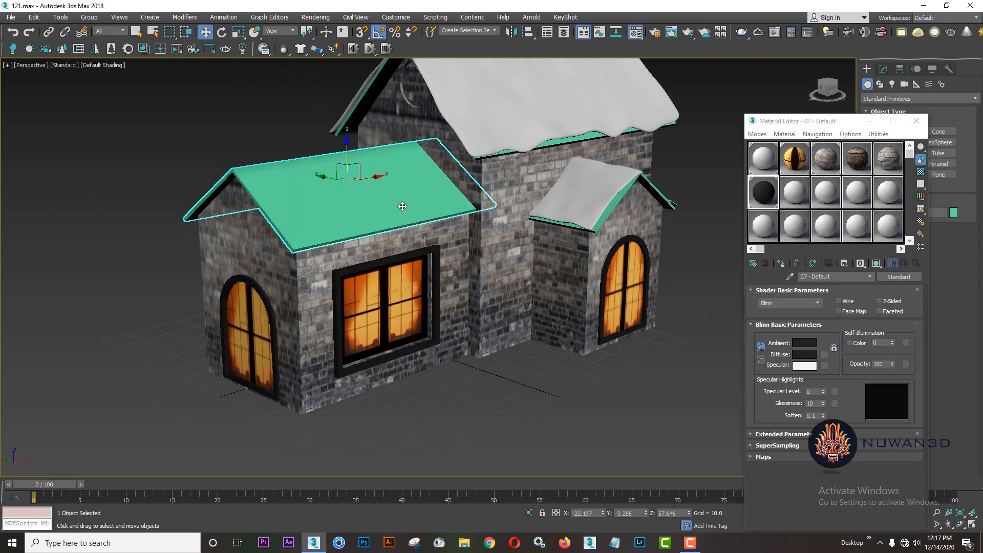
{"action": "middle_click_drag", "start_coordinate": [402, 206], "coordinate": [614, 225], "text": "alt"}
{"action": "left_click", "coordinate": [797, 192]}
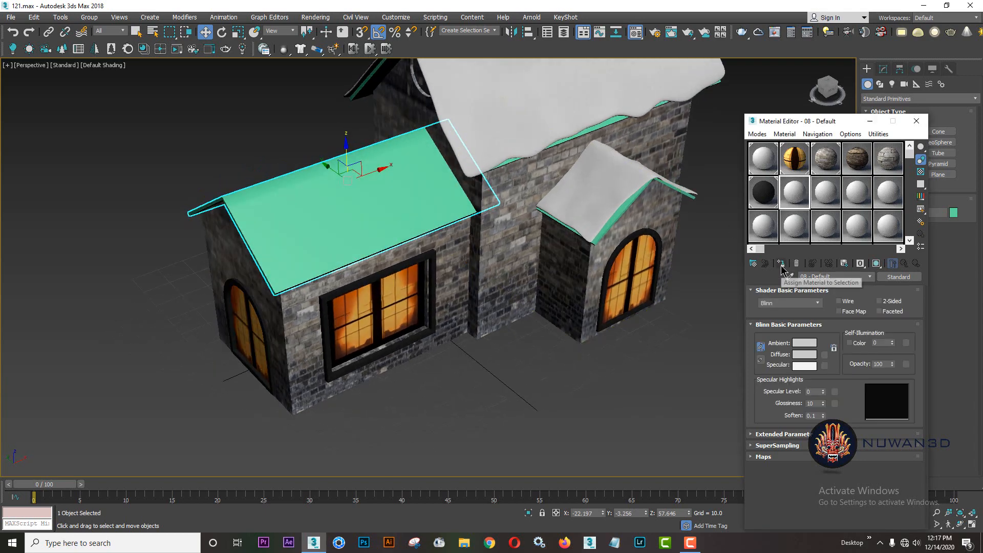
{"action": "left_click", "coordinate": [781, 264]}
{"action": "left_click", "coordinate": [824, 355]}
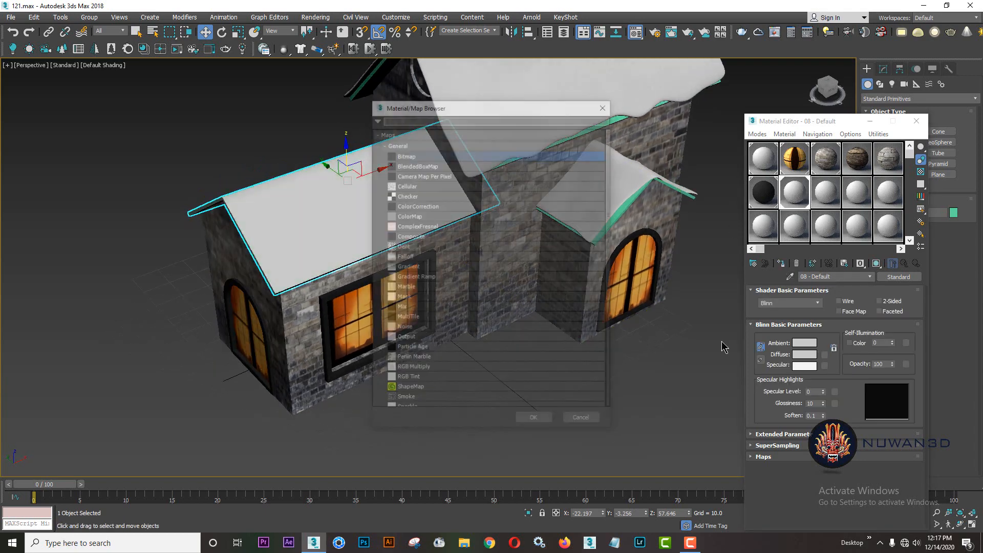
{"action": "double_click", "coordinate": [413, 159]}
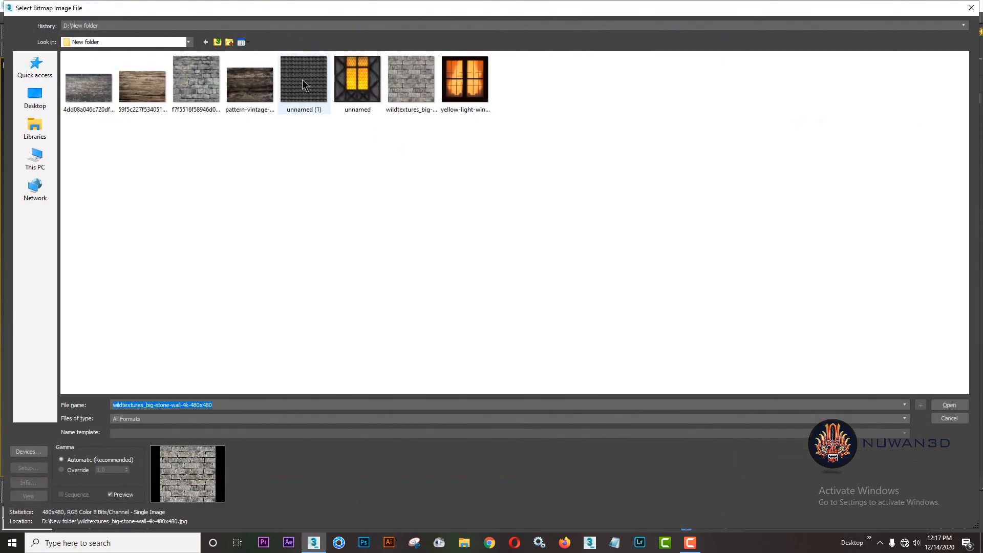
{"action": "double_click", "coordinate": [302, 79]}
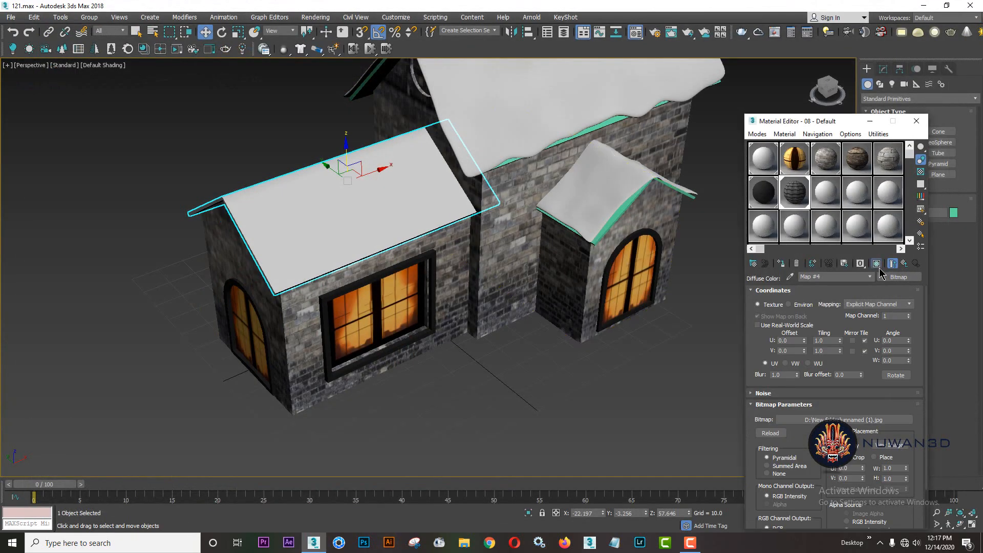
{"action": "left_click", "coordinate": [876, 264]}
{"action": "left_click", "coordinate": [917, 121]}
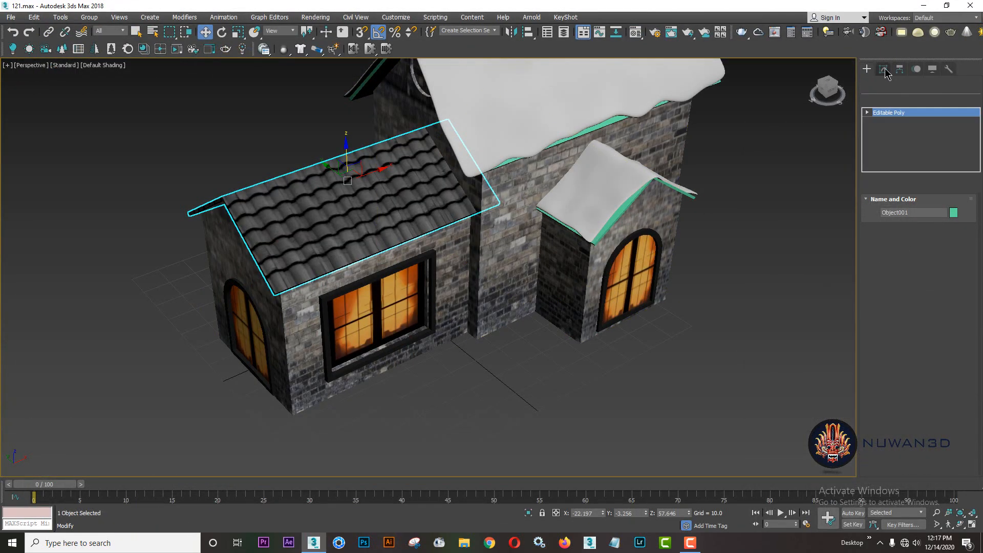
Add a planar UVW Map modifier to the side wing's roof and set its Length to 32.295 and Width to 36.047
{"action": "left_click", "coordinate": [883, 69]}
{"action": "left_click", "coordinate": [920, 100]}
{"action": "scroll", "coordinate": [920, 357], "scroll_direction": "down", "scroll_amount": 10}
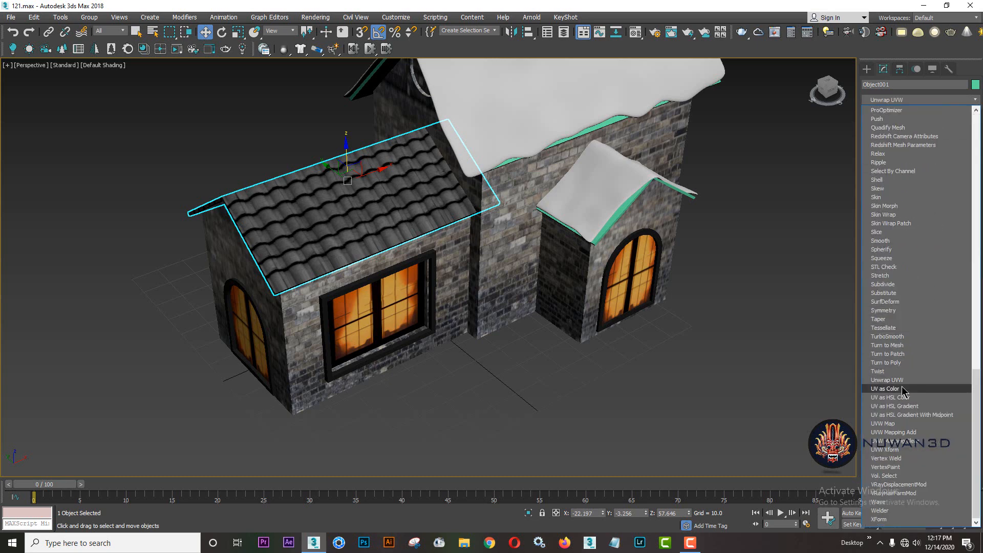
{"action": "left_click", "coordinate": [887, 424]}
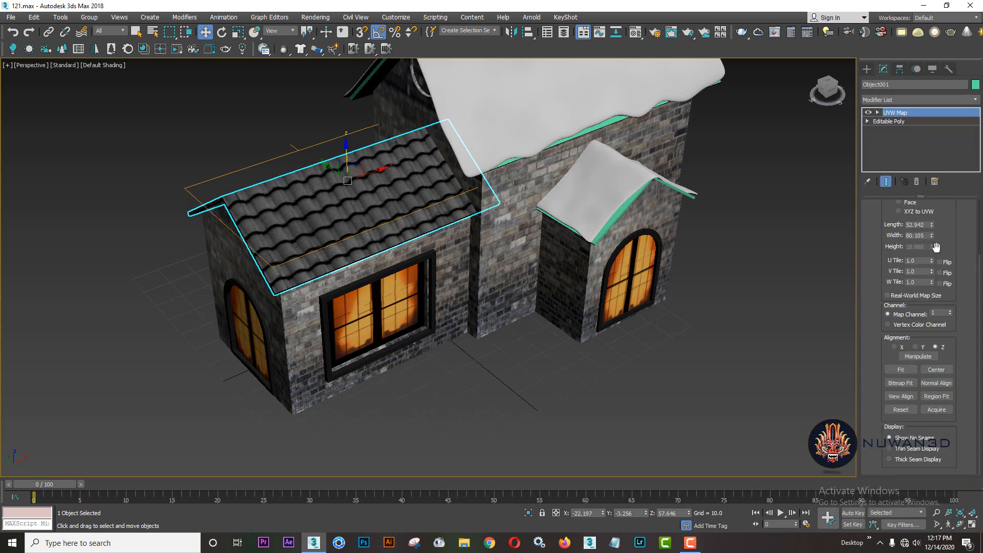
{"action": "mouse_move", "coordinate": [931, 237]}
{"action": "left_mouse_down"}
{"action": "mouse_move", "coordinate": [939, 262]}
{"action": "mouse_move", "coordinate": [932, 241]}
{"action": "mouse_move", "coordinate": [932, 255]}
{"action": "left_mouse_up"}
Copy the UVW Map modifier from the tiled side roof's modifier stack
{"action": "right_click", "coordinate": [909, 113]}
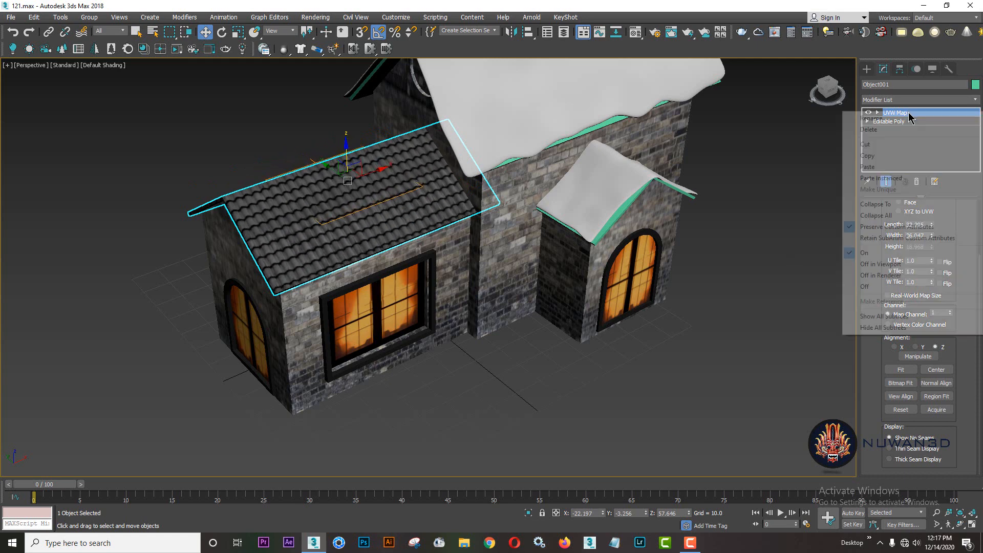
{"action": "left_click", "coordinate": [865, 157]}
{"action": "middle_click_drag", "start_coordinate": [624, 199], "coordinate": [574, 222], "text": "alt"}
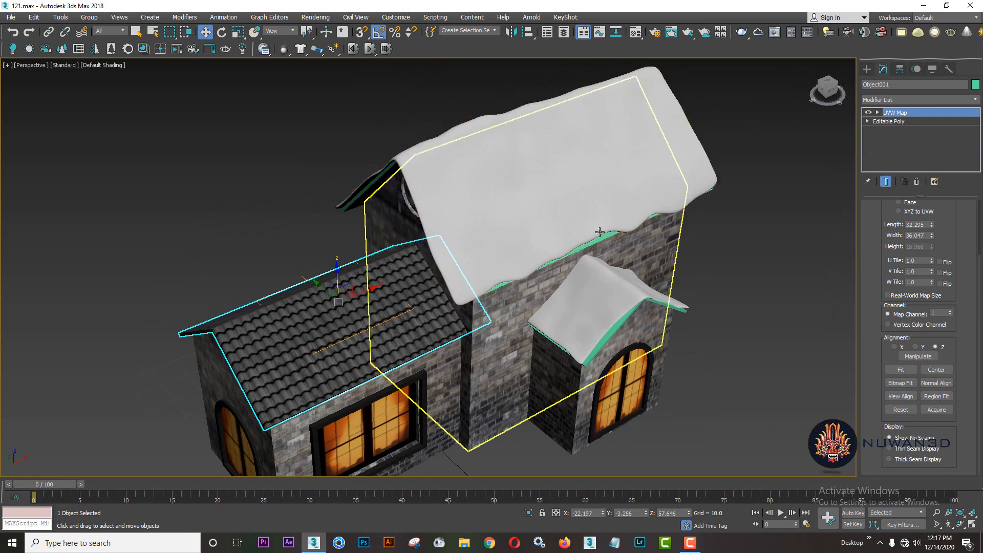
Hide the snow layer covering the main building's roof
{"action": "left_click", "coordinate": [569, 222]}
{"action": "right_click", "coordinate": [592, 200]}
{"action": "left_click", "coordinate": [615, 162]}
Assign tile material 08 - Default to the main roof and paste the copied UVW Map modifier onto it
{"action": "left_click", "coordinate": [604, 167]}
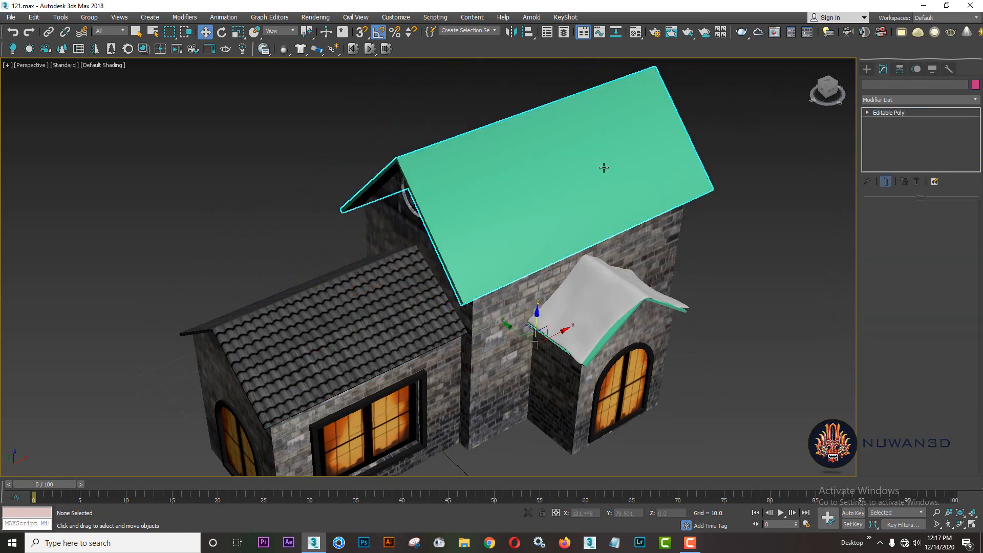
{"action": "key", "text": "m"}
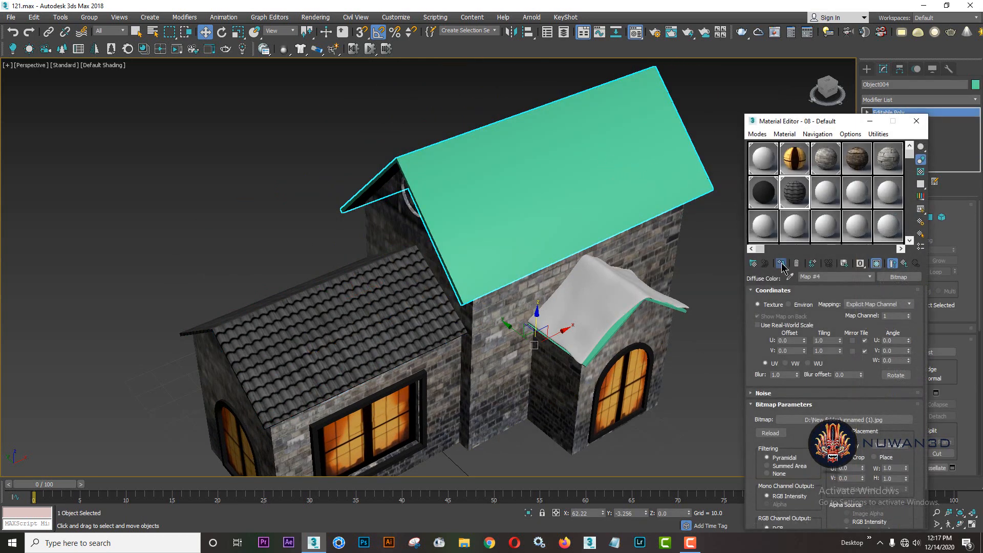
{"action": "left_click", "coordinate": [780, 263]}
{"action": "left_click", "coordinate": [915, 122]}
{"action": "right_click", "coordinate": [891, 113]}
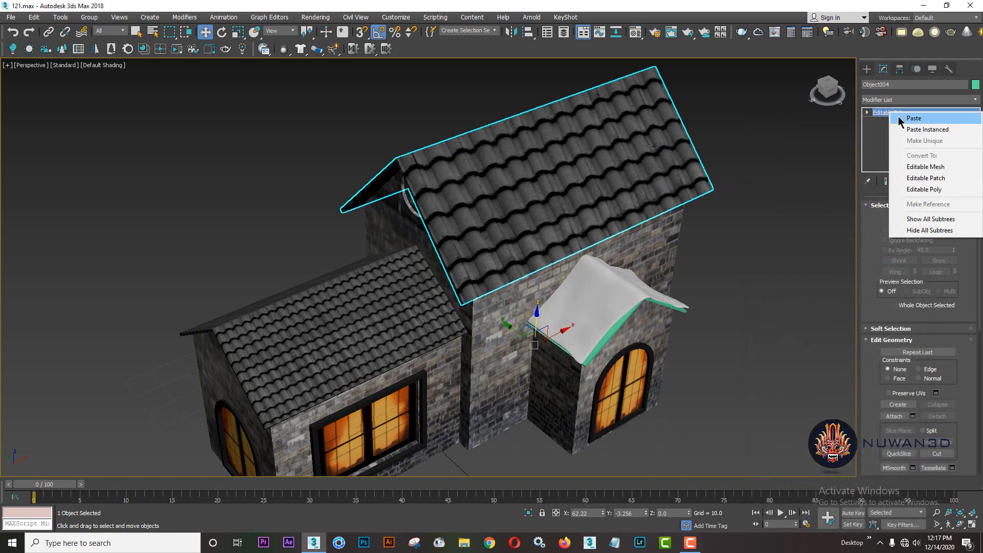
{"action": "left_click", "coordinate": [900, 118]}
Hide the snow layer covering the small front porch's roof
{"action": "left_click", "coordinate": [614, 294]}
{"action": "right_click", "coordinate": [615, 292]}
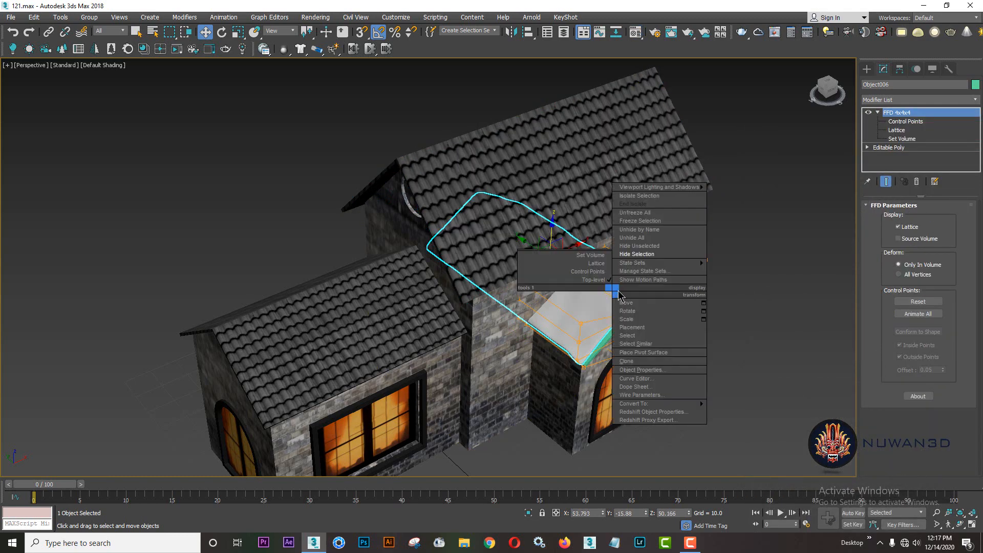
{"action": "left_click", "coordinate": [631, 254]}
Assign tile material 08 - Default to the porch roof, paste the copied UVW Map modifier onto it, and deselect it
{"action": "left_click", "coordinate": [613, 303]}
{"action": "left_click", "coordinate": [636, 32]}
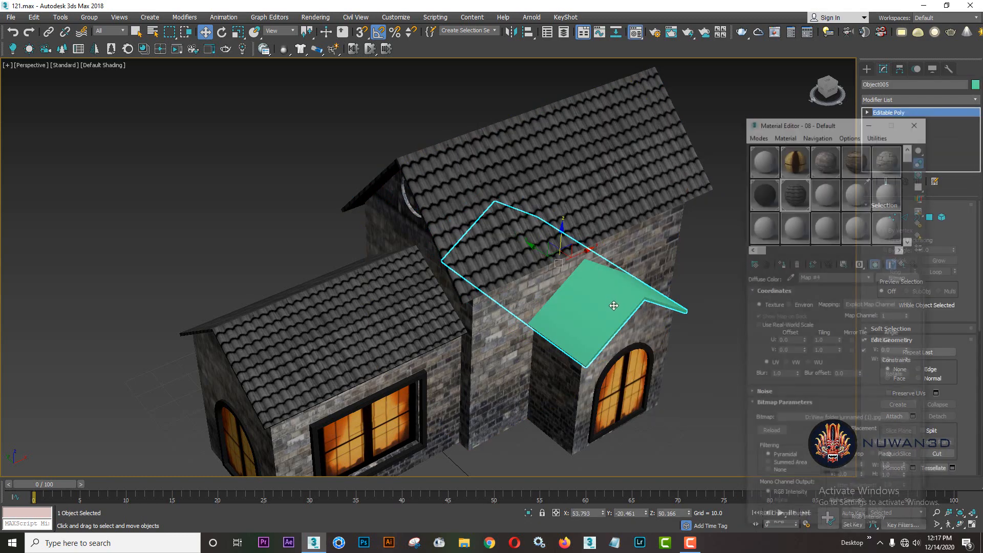
{"action": "left_click", "coordinate": [781, 264]}
{"action": "middle_click_drag", "start_coordinate": [666, 268], "coordinate": [551, 226]}
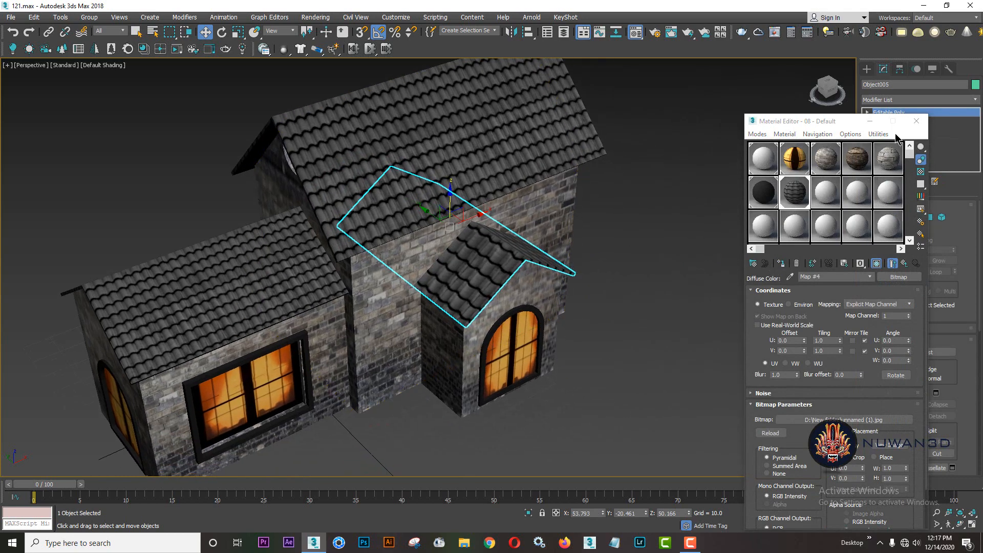
{"action": "left_click", "coordinate": [917, 121]}
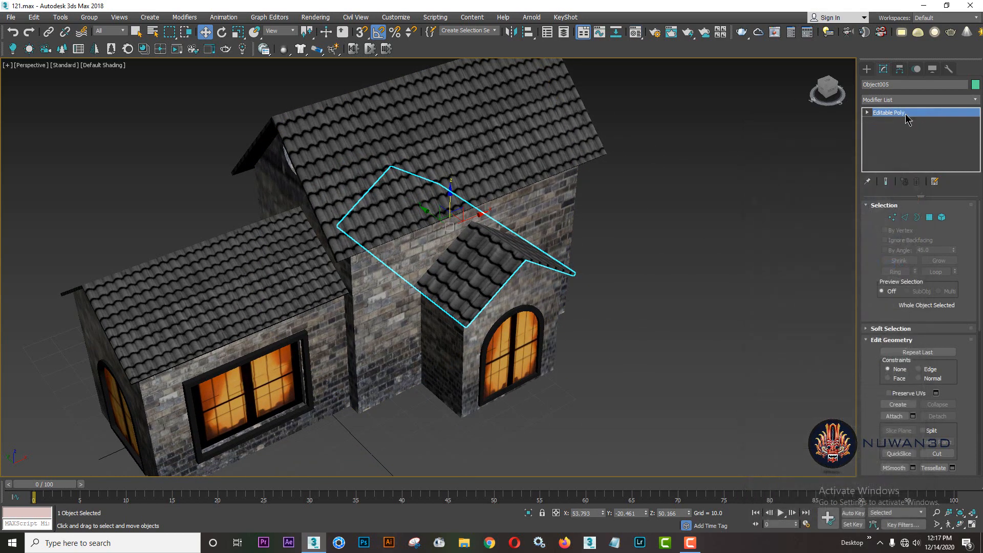
{"action": "right_click", "coordinate": [905, 115]}
{"action": "left_click", "coordinate": [911, 122]}
{"action": "middle_click_drag", "start_coordinate": [532, 251], "coordinate": [637, 300]}
{"action": "left_click", "coordinate": [691, 190]}
Create an upright box for the chimney on the ground beside the house, with a base of about 17 by 17
{"action": "scroll", "coordinate": [636, 283], "scroll_direction": "down", "scroll_amount": 3}
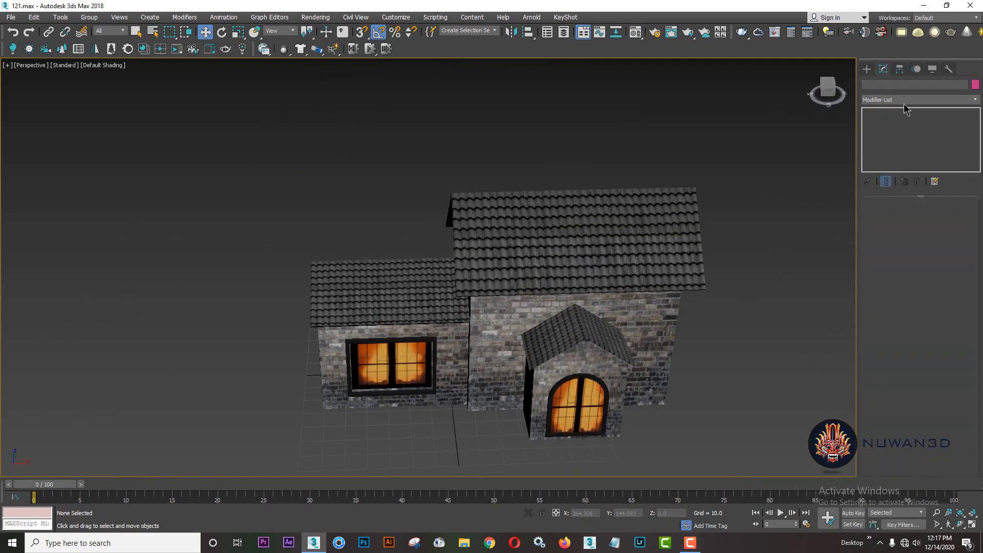
{"action": "left_click", "coordinate": [866, 68]}
{"action": "left_click", "coordinate": [898, 132]}
{"action": "middle_click_drag", "start_coordinate": [532, 195], "coordinate": [542, 277], "text": "alt"}
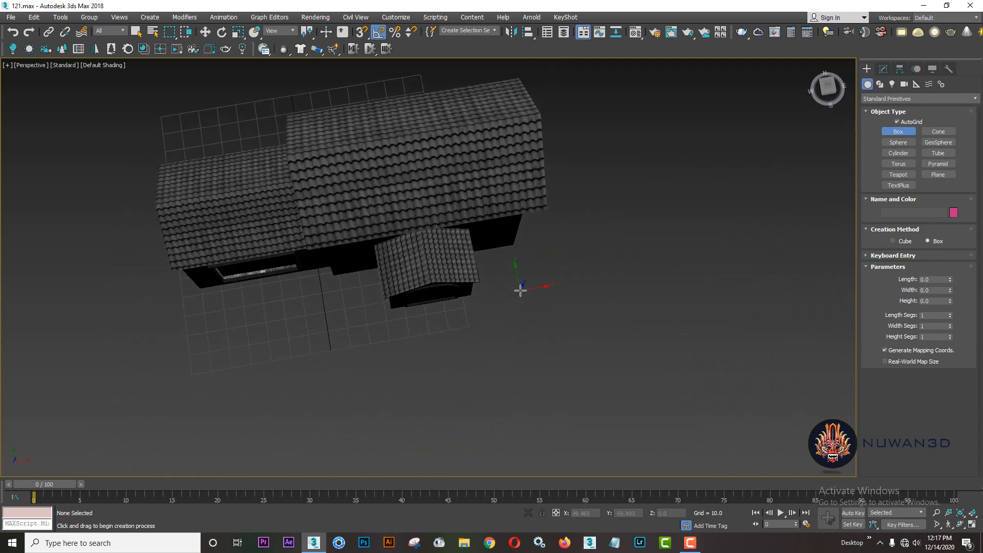
{"action": "mouse_move", "coordinate": [520, 290]}
{"action": "left_mouse_down"}
{"action": "mouse_move", "coordinate": [490, 339]}
{"action": "mouse_move", "coordinate": [512, 302]}
{"action": "left_mouse_up"}
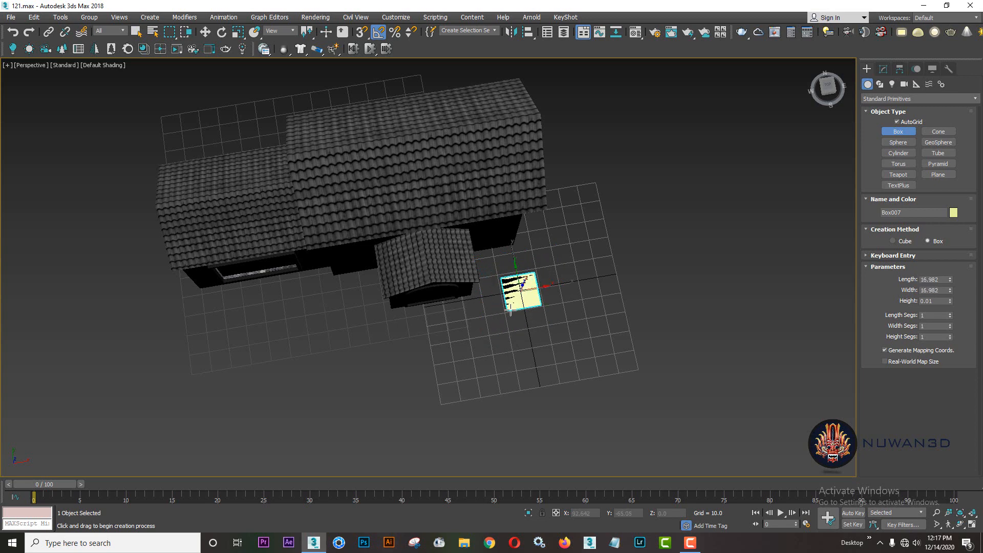
{"action": "left_click", "coordinate": [522, 239]}
{"action": "key", "text": "w"}
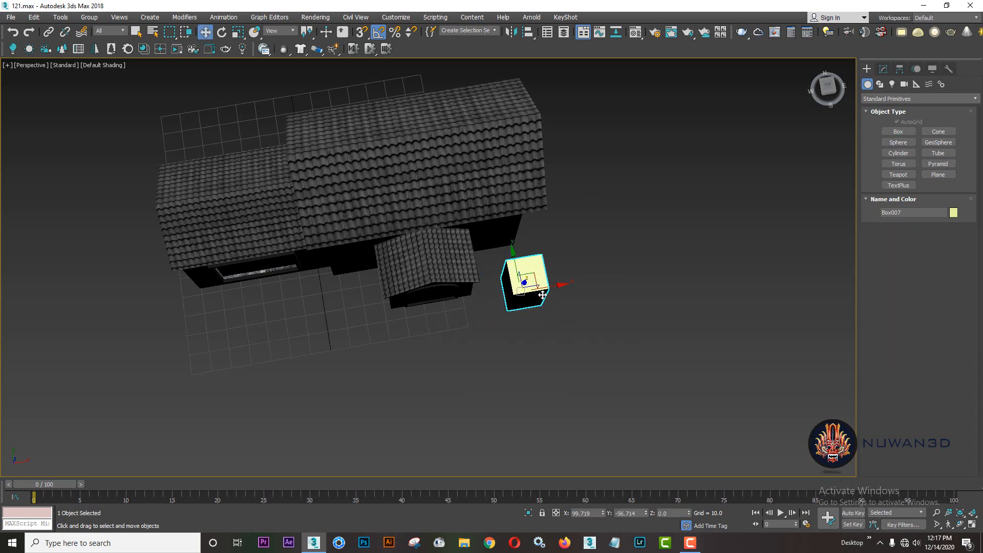
Scale the chimney box down uniformly to about 59 percent
{"action": "middle_click_drag", "start_coordinate": [540, 291], "coordinate": [547, 217], "text": "alt"}
{"action": "scroll", "coordinate": [520, 288], "scroll_direction": "up", "scroll_amount": 3}
{"action": "key", "text": "r"}
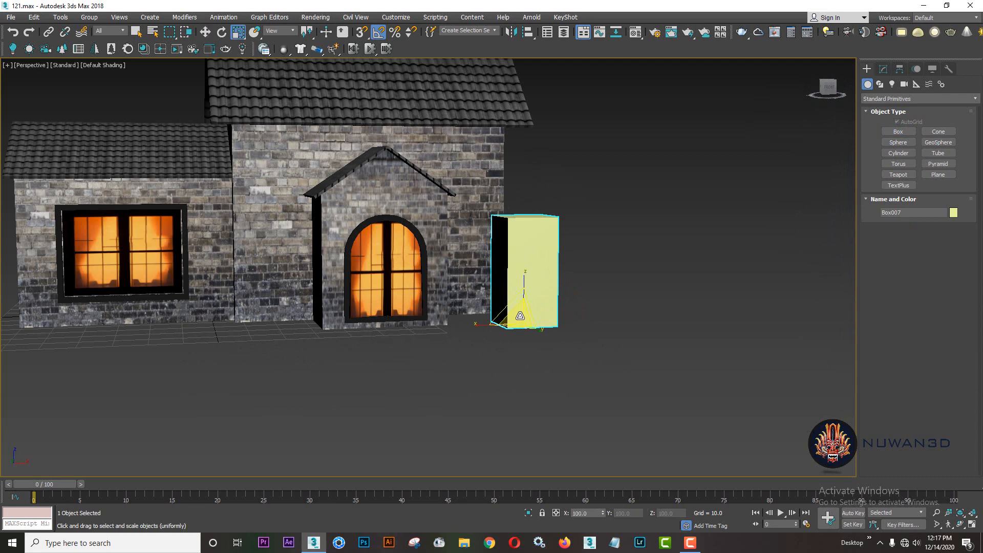
{"action": "left_click_drag", "start_coordinate": [522, 317], "coordinate": [532, 351]}
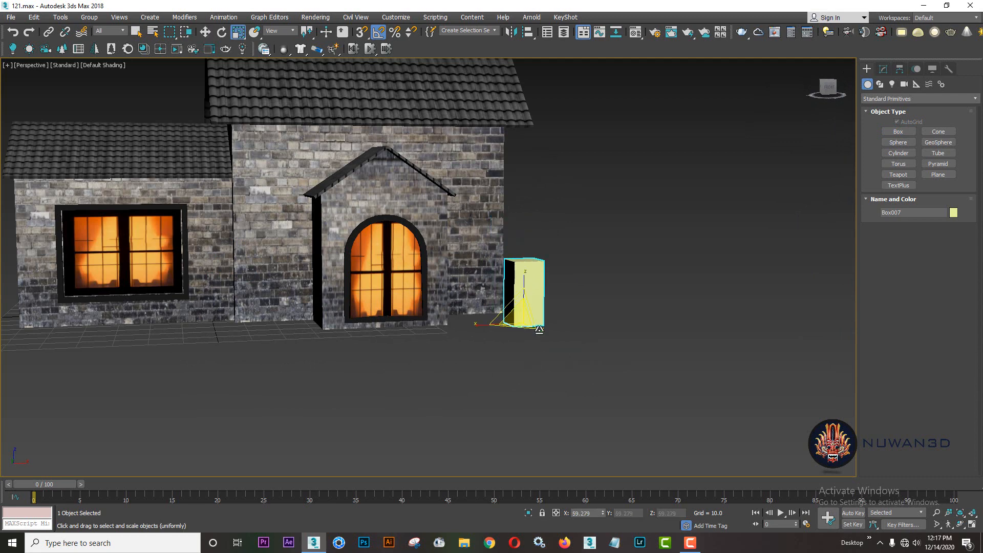
{"action": "key", "text": "w"}
Convert the chimney box to an editable poly
{"action": "middle_click_drag", "start_coordinate": [539, 302], "coordinate": [496, 311], "text": "alt"}
{"action": "scroll", "coordinate": [521, 294], "scroll_direction": "up", "scroll_amount": 4}
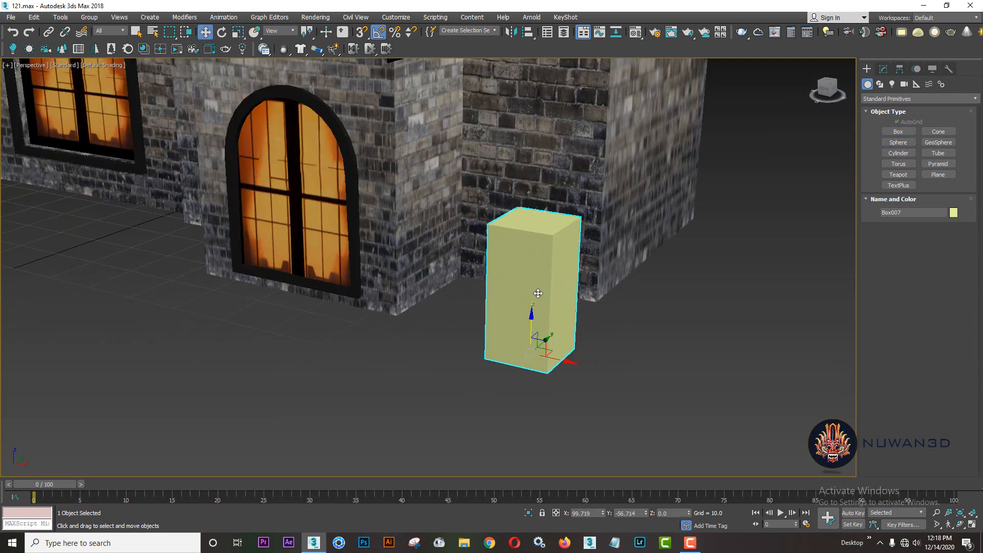
{"action": "right_click", "coordinate": [538, 293]}
{"action": "mouse_move", "coordinate": [582, 398]}
{"action": "left_click", "coordinate": [665, 405]}
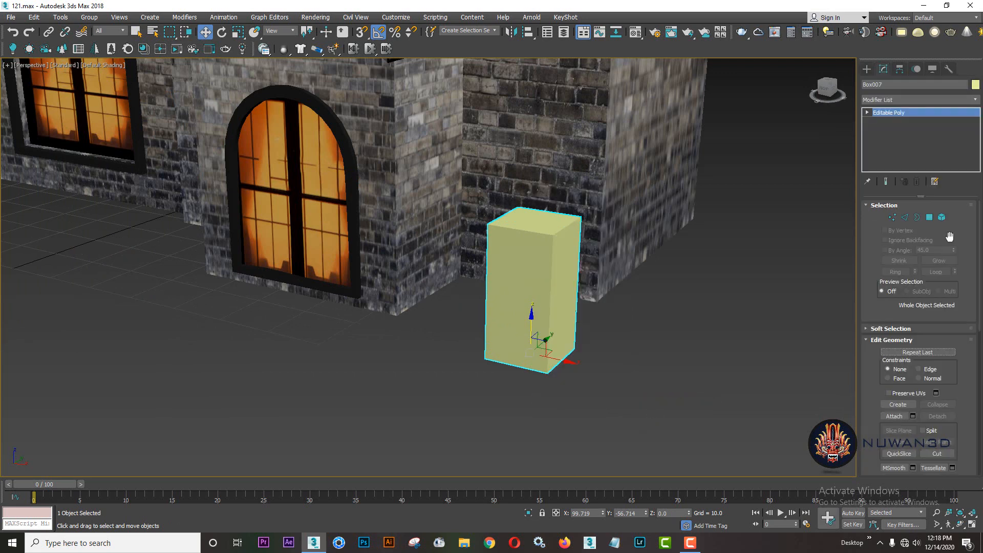
Extrude the chimney box's top polygon upward by 4.739, with edged faces shown in the viewport
{"action": "left_click", "coordinate": [929, 218]}
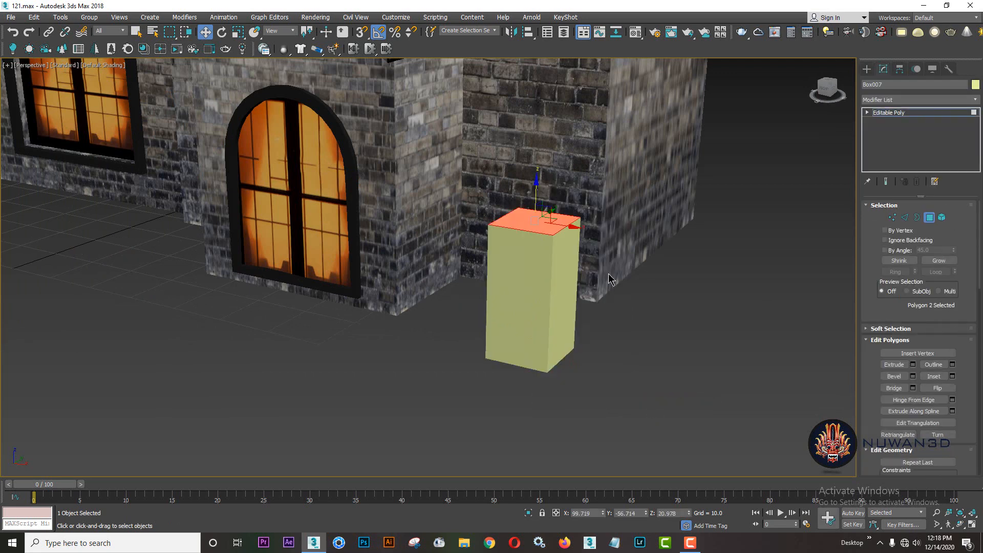
{"action": "scroll", "coordinate": [609, 279], "scroll_direction": "up", "scroll_amount": 3}
{"action": "left_click", "coordinate": [913, 364]}
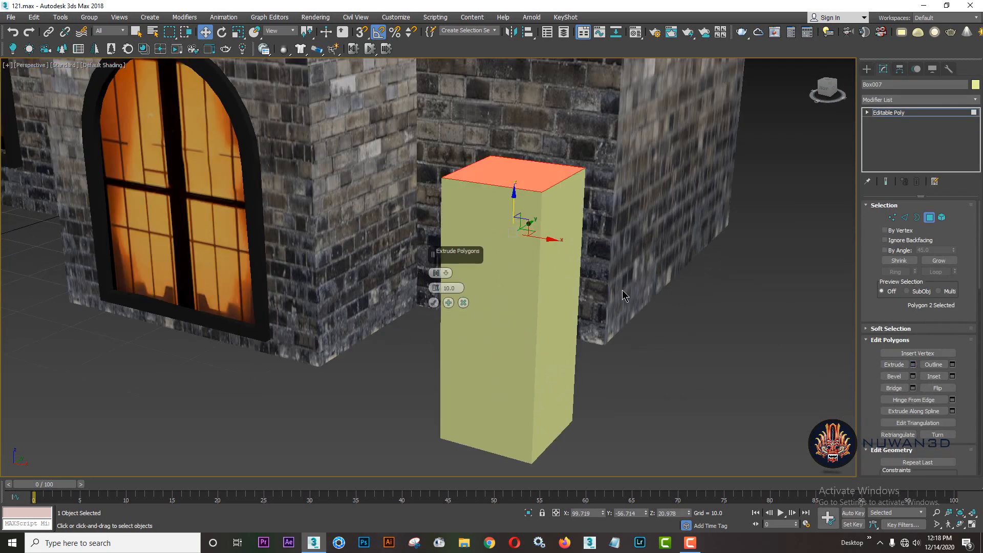
{"action": "key", "text": "F4"}
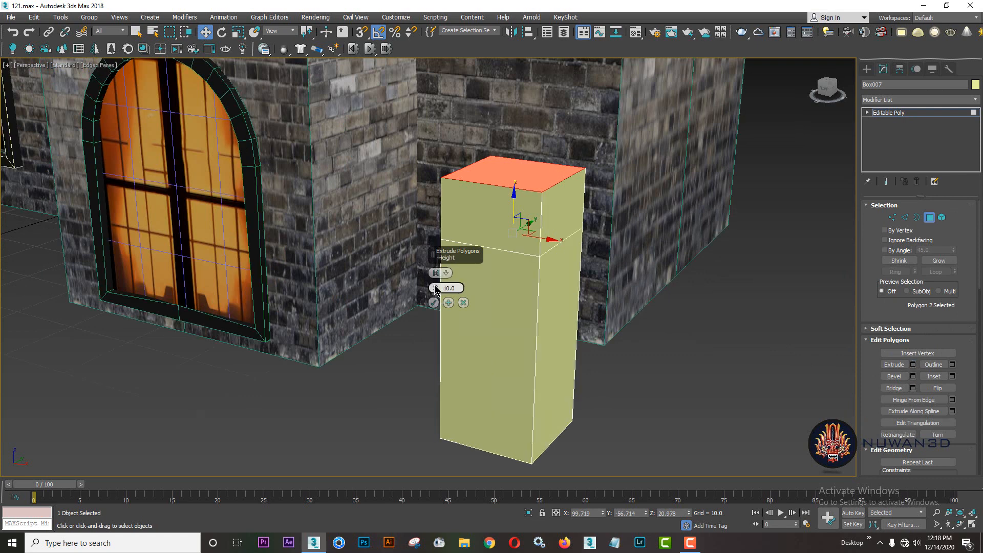
{"action": "left_click_drag", "start_coordinate": [436, 290], "coordinate": [440, 314]}
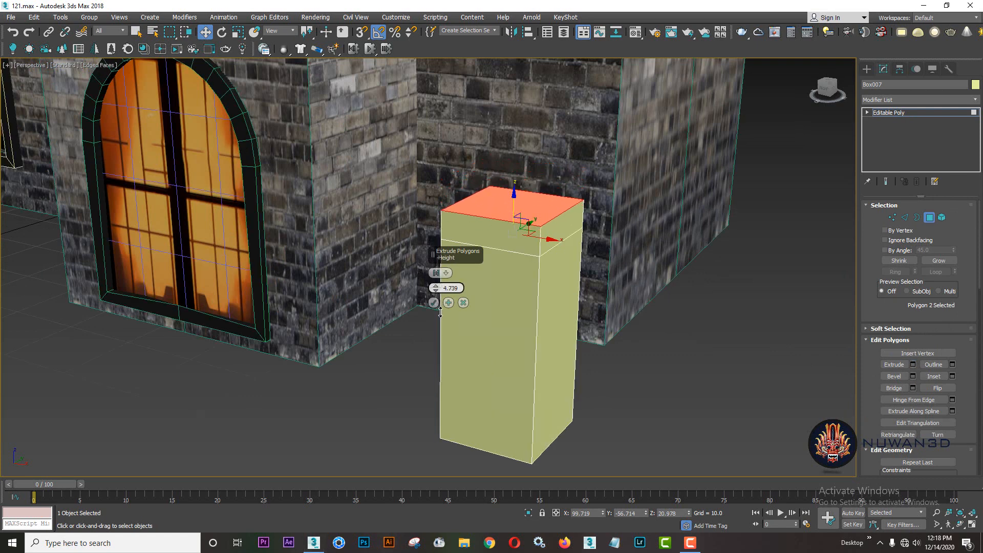
{"action": "left_click", "coordinate": [434, 303]}
Extrude the four side polygons of the chimney's upper band slightly outward by Local Normal to form an overhanging cap
{"action": "left_click", "coordinate": [509, 240]}
{"action": "left_click", "coordinate": [550, 237], "text": "ctrl"}
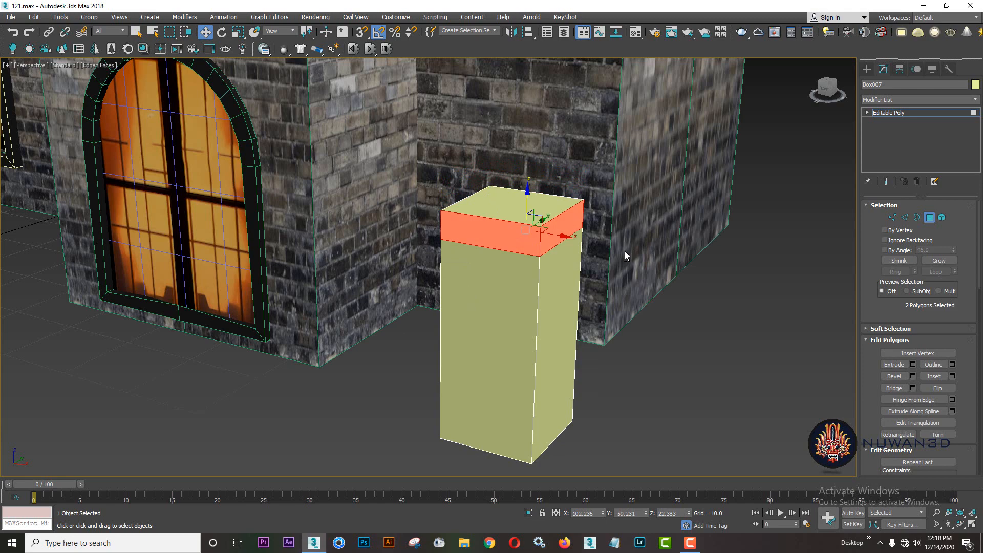
{"action": "middle_click_drag", "start_coordinate": [625, 255], "coordinate": [536, 268], "text": "alt"}
{"action": "left_click", "coordinate": [608, 260], "text": "ctrl"}
{"action": "middle_click_drag", "start_coordinate": [608, 260], "coordinate": [668, 266], "text": "alt"}
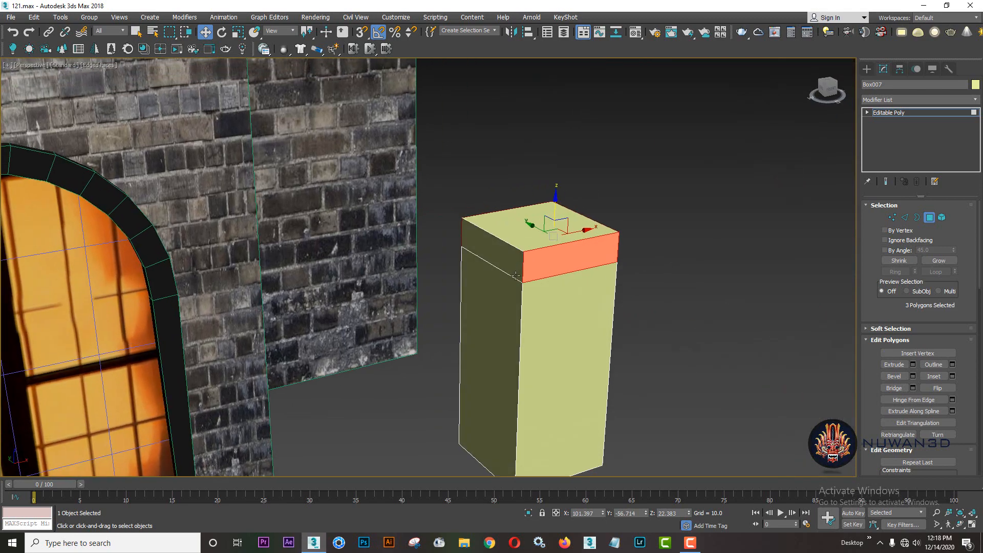
{"action": "left_click", "coordinate": [515, 265], "text": "ctrl"}
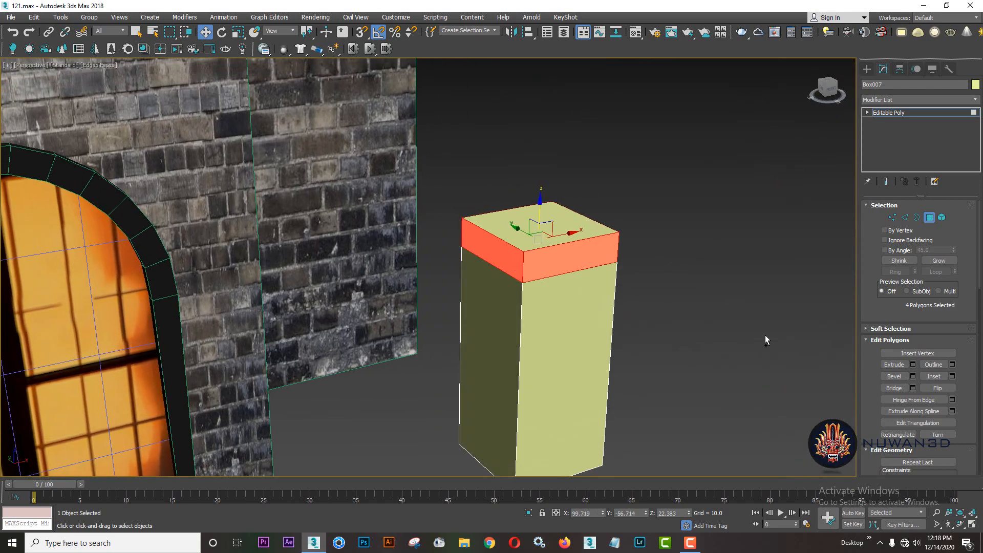
{"action": "left_click", "coordinate": [914, 364]}
{"action": "left_click", "coordinate": [446, 272]}
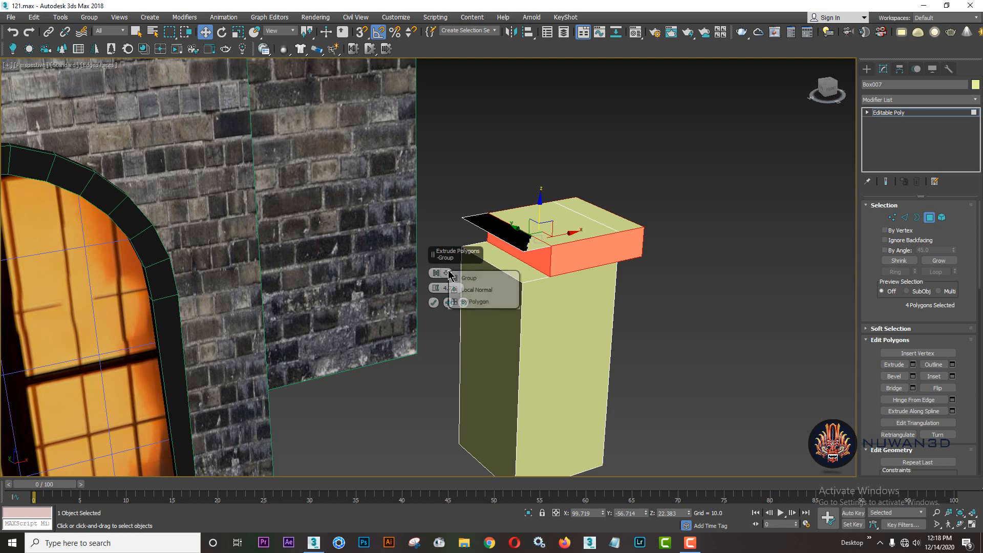
{"action": "left_click", "coordinate": [473, 290]}
{"action": "left_click_drag", "start_coordinate": [436, 288], "coordinate": [438, 293]}
{"action": "left_click", "coordinate": [433, 303]}
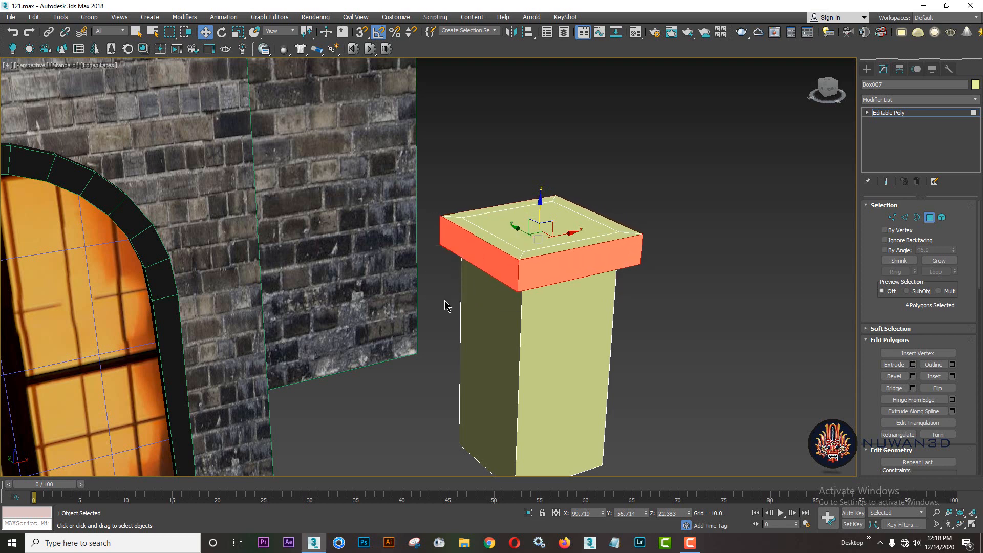
Extrude the inner top polygon of the chimney cap downward to hollow out the opening, and leave polygon editing
{"action": "left_click", "coordinate": [528, 229]}
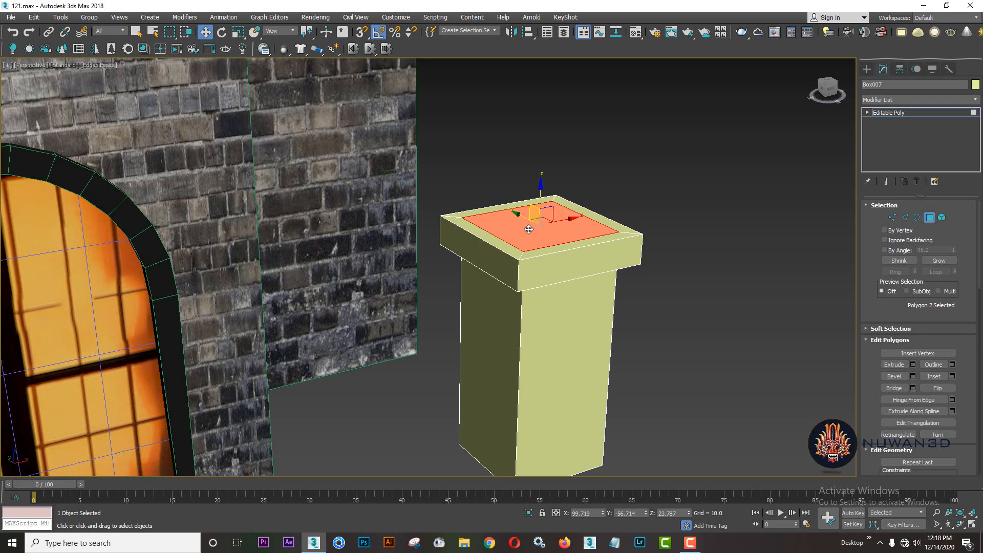
{"action": "left_click", "coordinate": [913, 365]}
{"action": "left_click_drag", "start_coordinate": [442, 286], "coordinate": [453, 326]}
{"action": "left_click", "coordinate": [433, 302]}
{"action": "scroll", "coordinate": [527, 242], "scroll_direction": "down", "scroll_amount": 3}
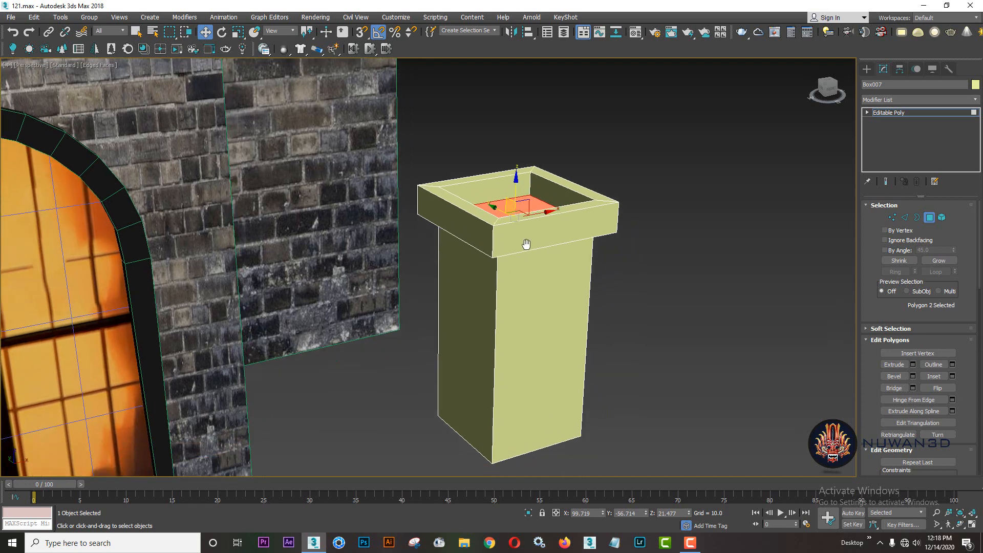
{"action": "left_click", "coordinate": [867, 70]}
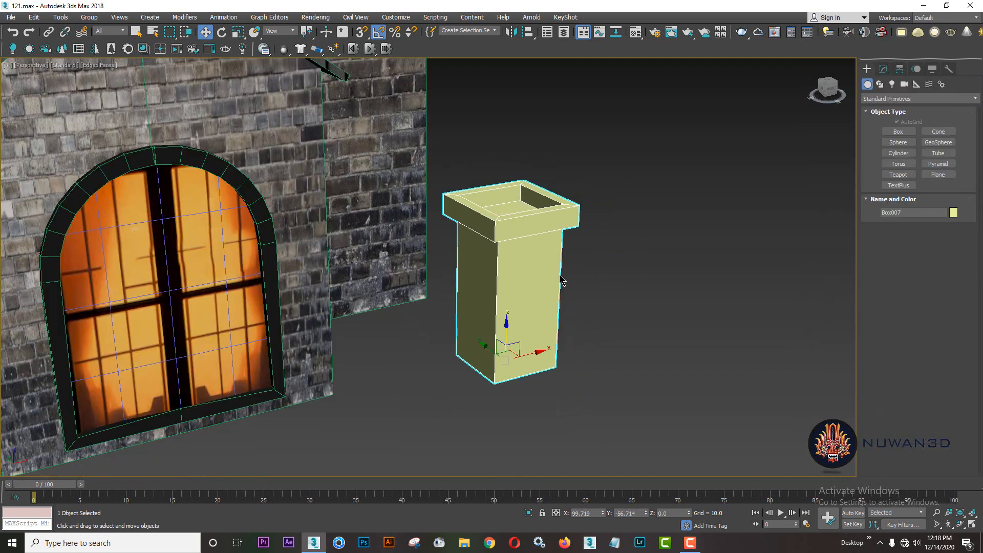
Assign the brick material from the third sample slot to the chimney and minimize the Material Editor
{"action": "key", "text": "m"}
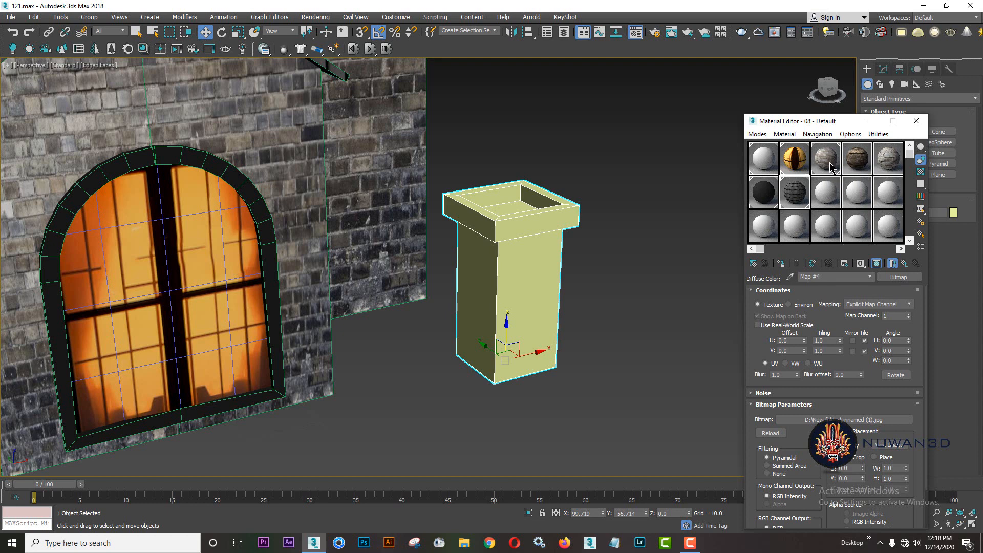
{"action": "left_click", "coordinate": [781, 264]}
{"action": "left_click", "coordinate": [870, 121]}
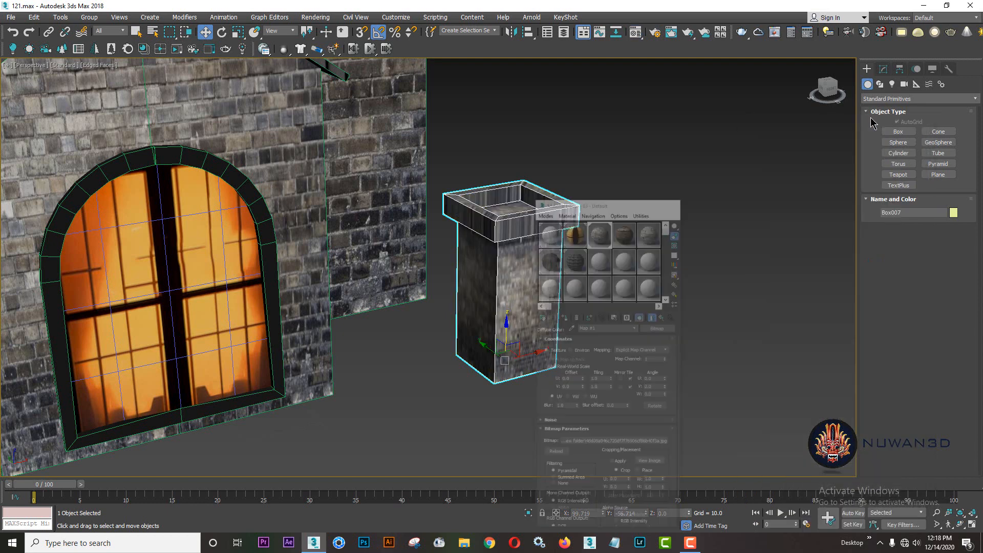
Add a UVW Map modifier with Box mapping to the chimney
{"action": "left_click", "coordinate": [883, 68]}
{"action": "left_click", "coordinate": [896, 99]}
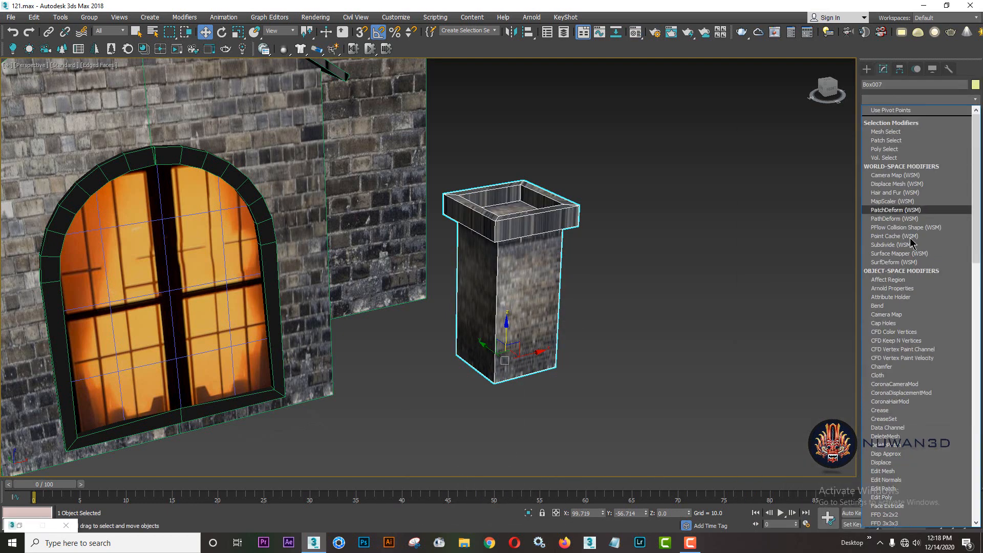
{"action": "key", "text": "u"}
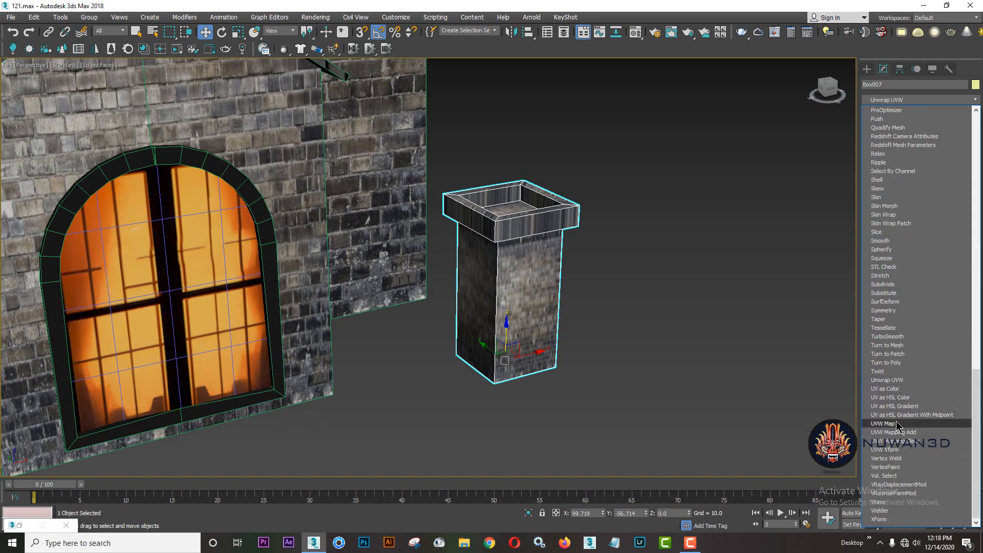
{"action": "left_click", "coordinate": [889, 423]}
{"action": "left_click", "coordinate": [899, 263]}
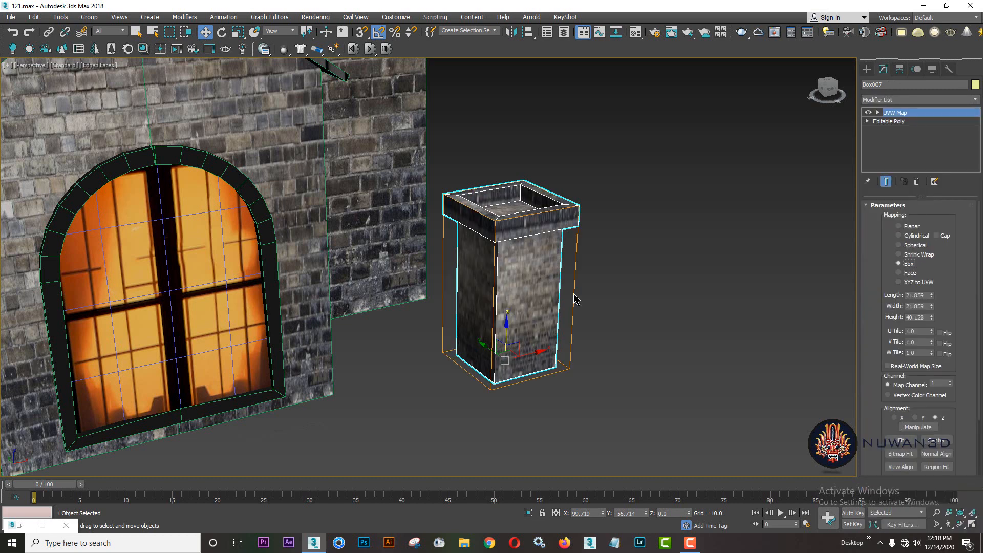
Collapse the chimney's UVW Map modifier by converting the chimney to an editable poly
{"action": "middle_click_drag", "start_coordinate": [575, 299], "coordinate": [571, 274], "text": "alt"}
{"action": "right_click", "coordinate": [517, 260]}
{"action": "mouse_move", "coordinate": [573, 374]}
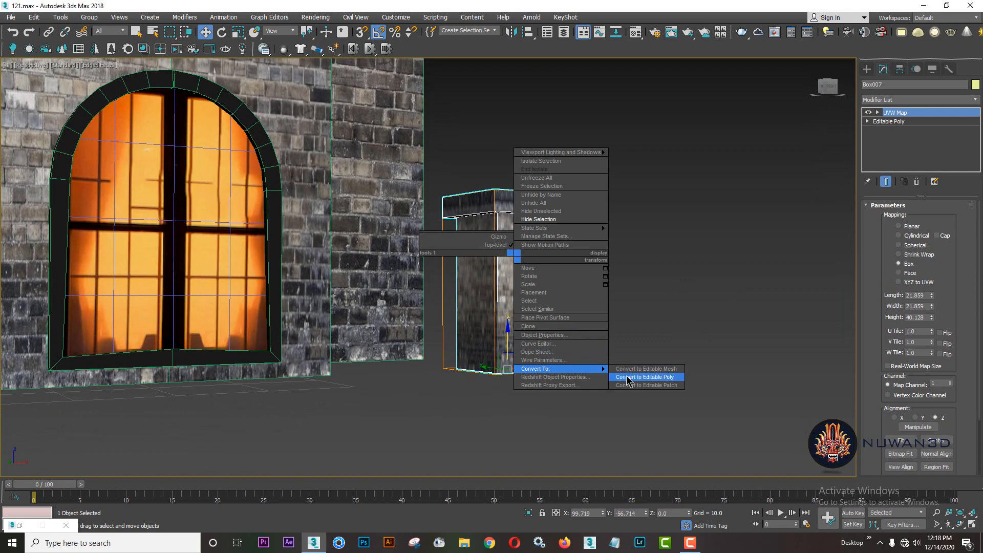
{"action": "left_click", "coordinate": [648, 377]}
Move the chimney up onto the main roof's front slope, near the end away from the side wing
{"action": "scroll", "coordinate": [566, 280], "scroll_direction": "down", "scroll_amount": 5}
{"action": "middle_click_drag", "start_coordinate": [566, 281], "coordinate": [566, 321], "text": "alt"}
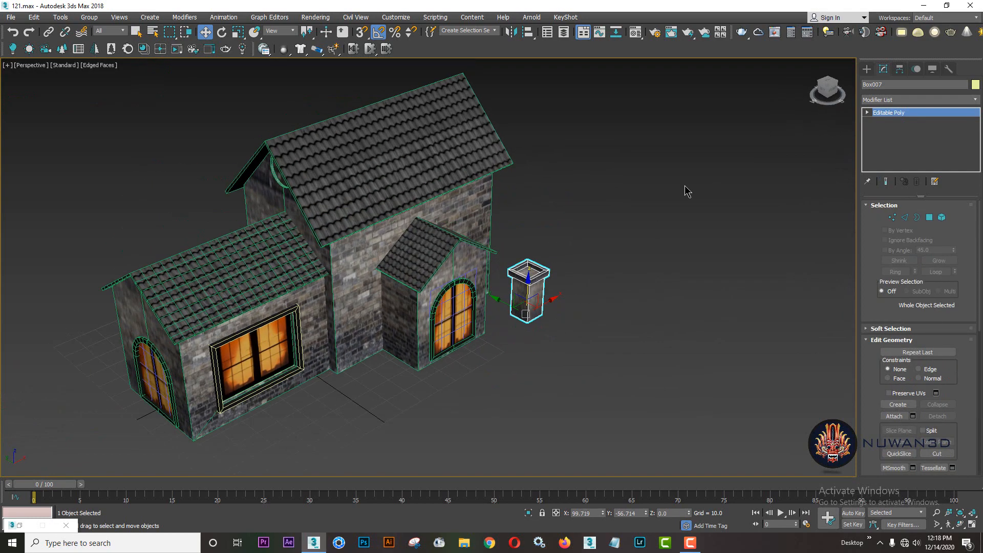
{"action": "left_click_drag", "start_coordinate": [519, 304], "coordinate": [466, 137]}
{"action": "middle_click_drag", "start_coordinate": [466, 136], "coordinate": [456, 145], "text": "alt"}
{"action": "mouse_move", "coordinate": [459, 145]}
{"action": "left_mouse_down"}
{"action": "mouse_move", "coordinate": [470, 124]}
{"action": "mouse_move", "coordinate": [468, 132]}
{"action": "left_mouse_up"}
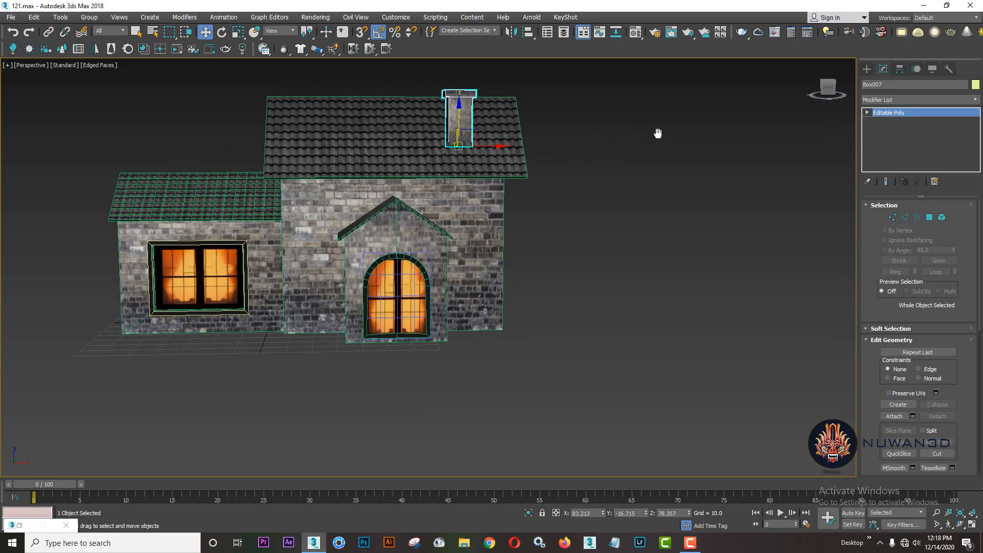
Deselect the chimney and turn off the edged-faces display so the model shows with plain default shading
{"action": "mouse_move", "coordinate": [659, 134]}
{"action": "middle_mouse_down", "text": "alt"}
{"action": "mouse_move", "coordinate": [669, 139]}
{"action": "mouse_move", "coordinate": [588, 216]}
{"action": "mouse_move", "coordinate": [479, 225]}
{"action": "mouse_move", "coordinate": [531, 227]}
{"action": "middle_mouse_up", "text": "alt"}
{"action": "left_click", "coordinate": [670, 139]}
{"action": "key", "text": "F4"}
{"action": "scroll", "coordinate": [531, 228], "scroll_direction": "up", "scroll_amount": 8}
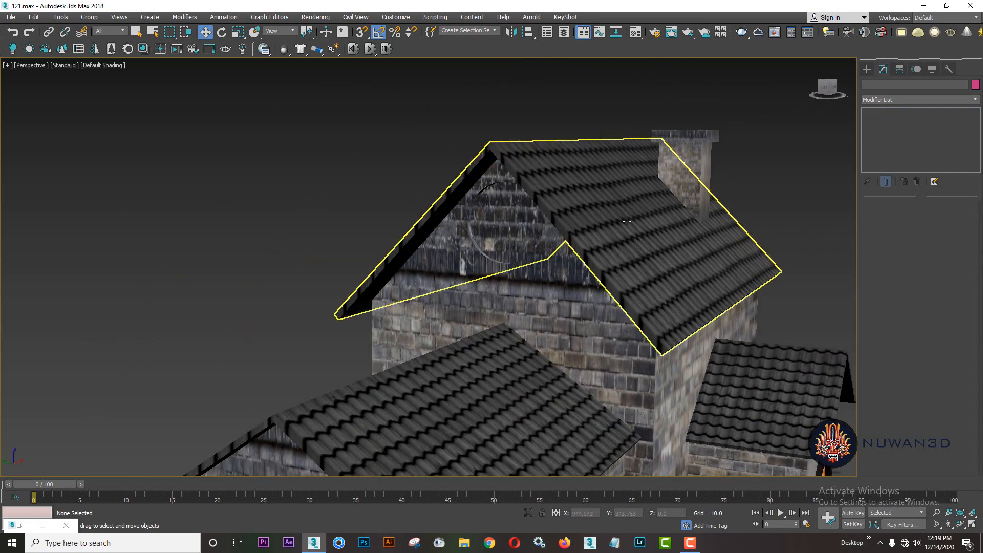
{"action": "left_click", "coordinate": [867, 71]}
{"action": "left_click", "coordinate": [937, 175]}
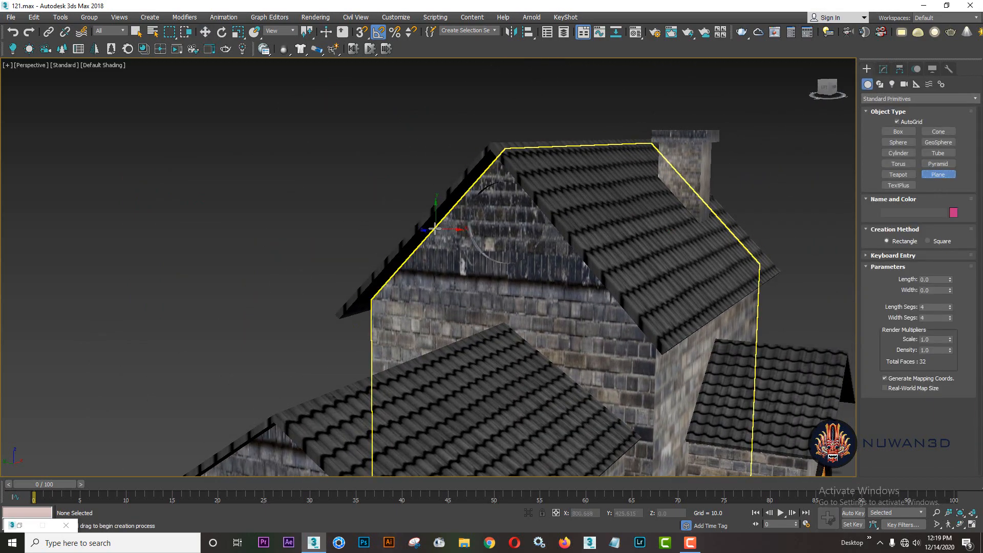
{"action": "left_click_drag", "start_coordinate": [458, 270], "coordinate": [543, 179]}
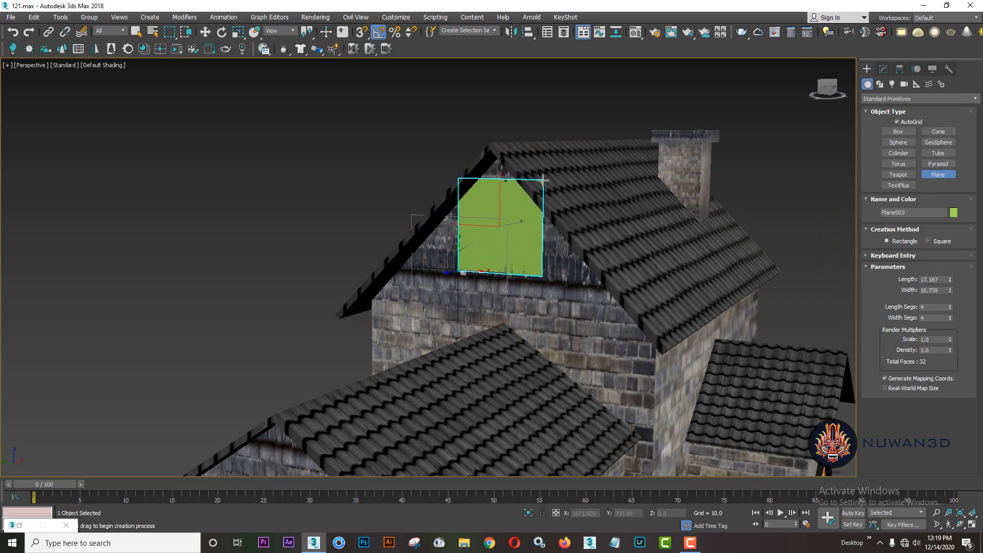
{"action": "key", "text": "Delete"}
Draw a flat cylinder with a radius of about 8.2 and a height of about 0.3 on the main gable wall above the wing roof
{"action": "left_click", "coordinate": [904, 153]}
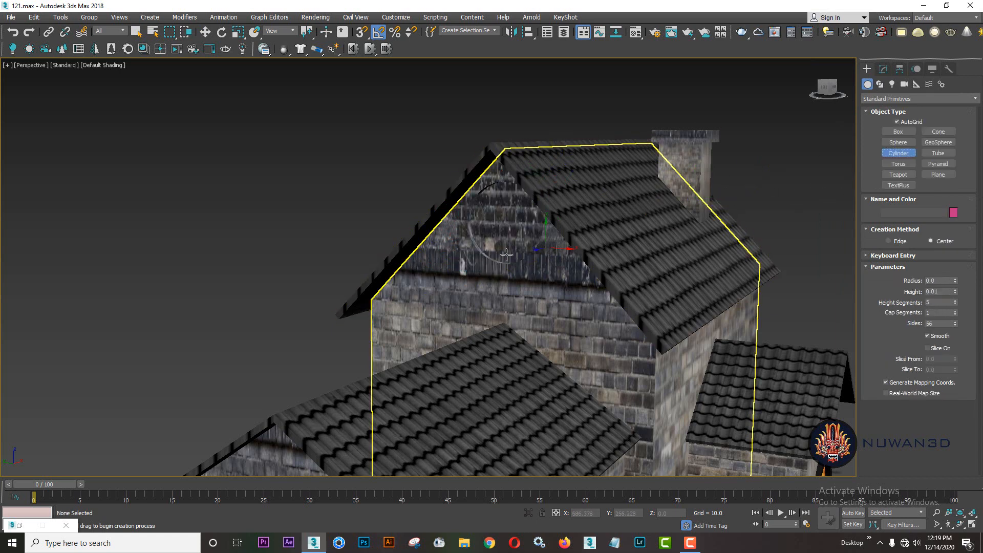
{"action": "left_click_drag", "start_coordinate": [506, 222], "coordinate": [520, 264]}
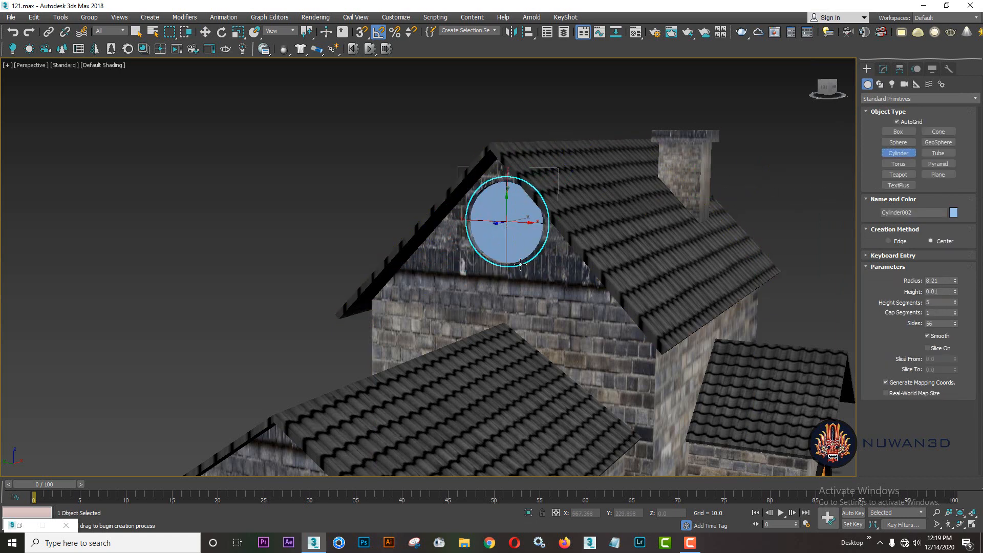
{"action": "key", "text": "w"}
{"action": "scroll", "coordinate": [509, 221], "scroll_direction": "up", "scroll_amount": 8}
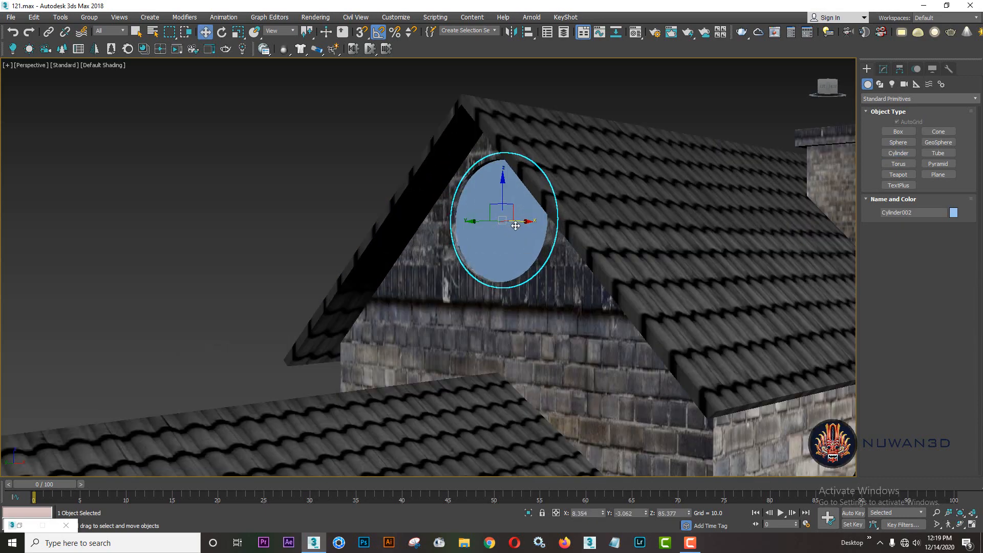
Assign the lit window material from the second sample slot to the gable cylinder and minimize the Material Editor
{"action": "key", "text": "m"}
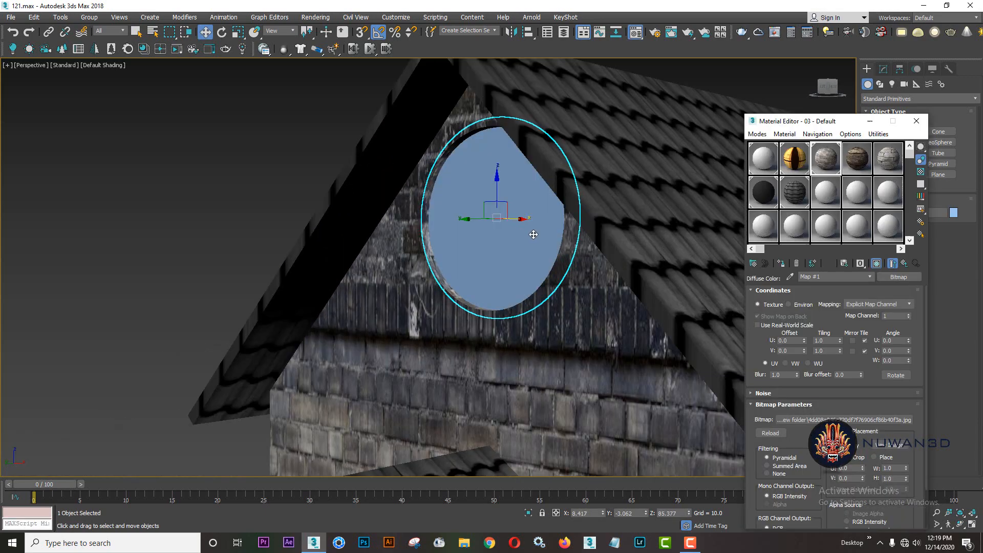
{"action": "left_click", "coordinate": [782, 264]}
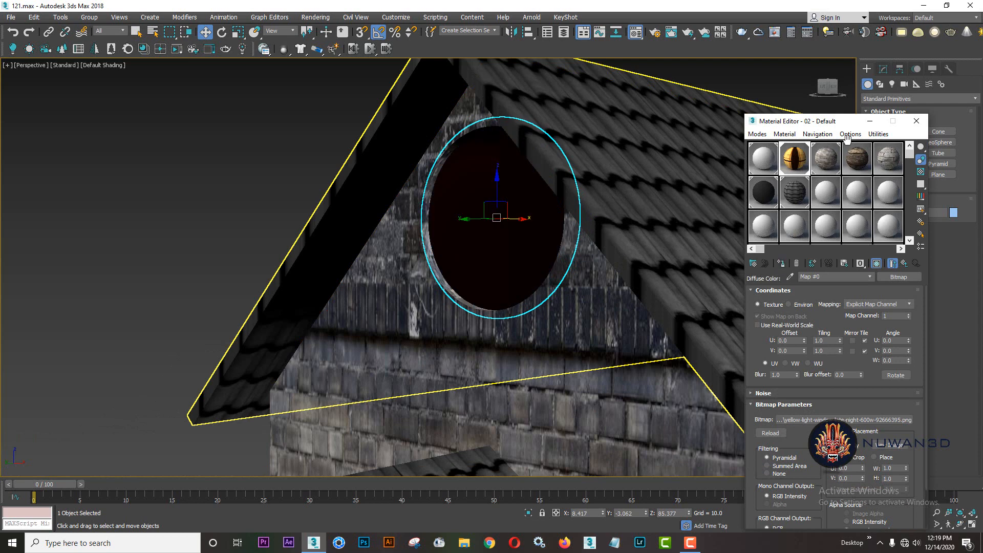
{"action": "left_click", "coordinate": [869, 122]}
Add a UVW Map modifier with Planar mapping to the round window and enlarge the mapping so the window texture fills the disc
{"action": "left_click", "coordinate": [883, 70]}
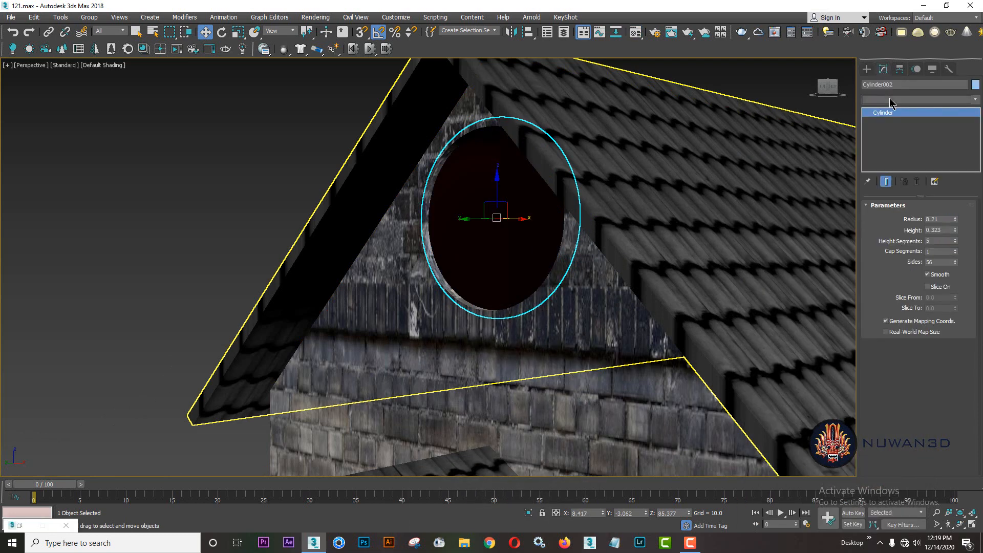
{"action": "left_click", "coordinate": [890, 99]}
{"action": "scroll", "coordinate": [901, 307], "scroll_direction": "down", "scroll_amount": 5}
{"action": "left_click", "coordinate": [901, 427]}
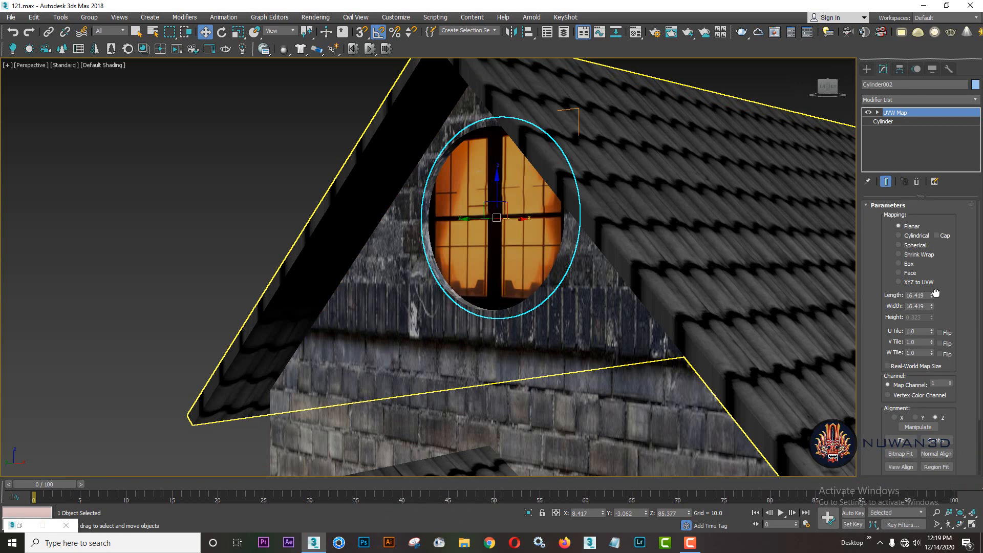
{"action": "left_click_drag", "start_coordinate": [935, 292], "coordinate": [931, 281]}
{"action": "left_click", "coordinate": [867, 68]}
{"action": "middle_click_drag", "start_coordinate": [519, 193], "coordinate": [507, 233]}
{"action": "scroll", "coordinate": [500, 210], "scroll_direction": "down", "scroll_amount": 3}
{"action": "scroll", "coordinate": [503, 233], "scroll_direction": "up", "scroll_amount": 3}
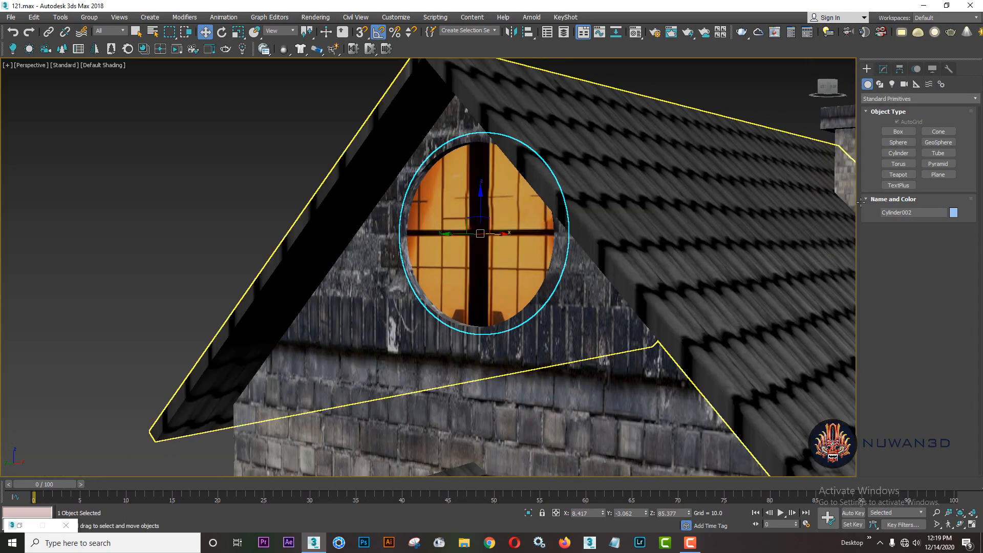
{"action": "left_click", "coordinate": [899, 164]}
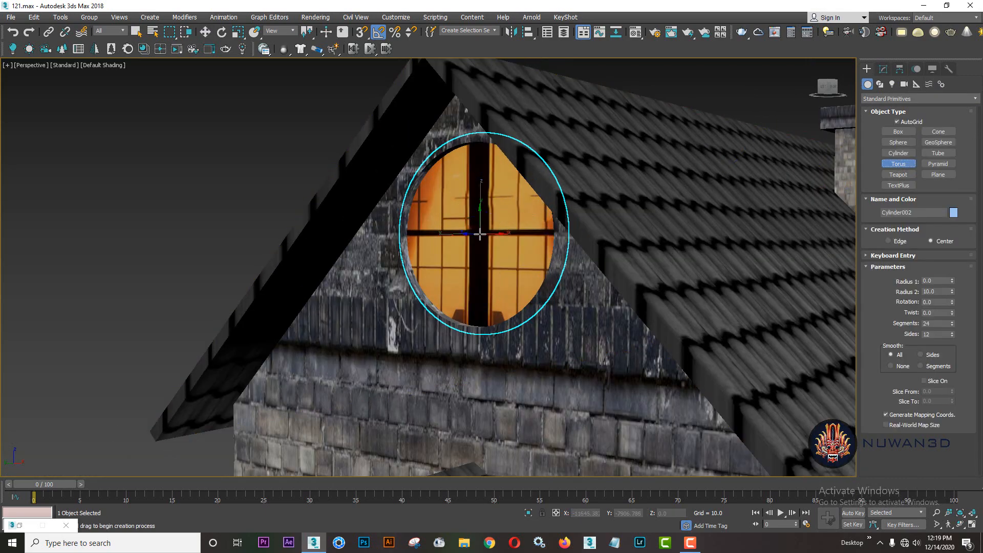
{"action": "left_click_drag", "start_coordinate": [480, 234], "coordinate": [487, 258]}
{"action": "right_click", "coordinate": [487, 259]}
Draw a tube frame around the round window with radii of about 7.8 and 6.2 and a height of about 1, and increase its sides
{"action": "left_click", "coordinate": [939, 154]}
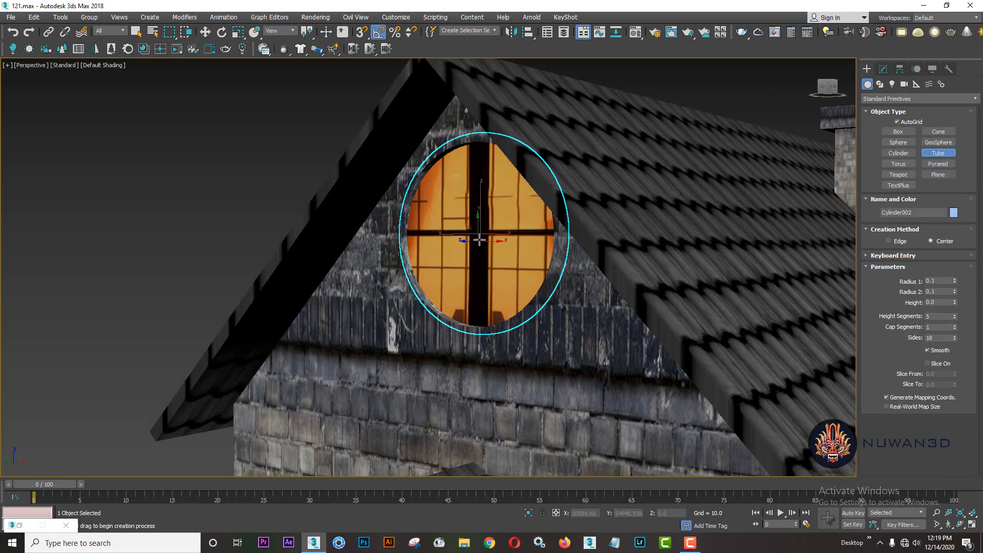
{"action": "left_click_drag", "start_coordinate": [479, 235], "coordinate": [512, 323]}
{"action": "left_click", "coordinate": [496, 306]}
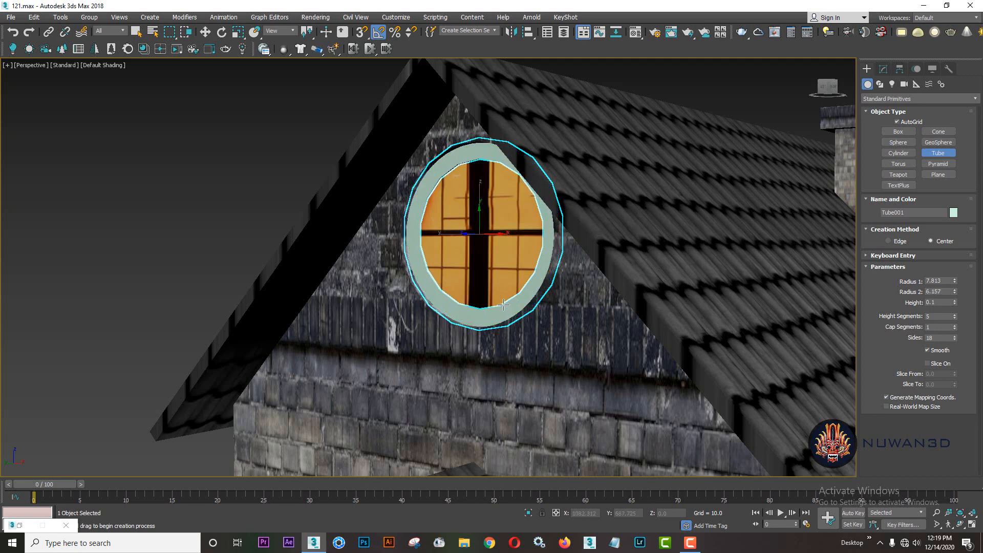
{"action": "left_click", "coordinate": [493, 296]}
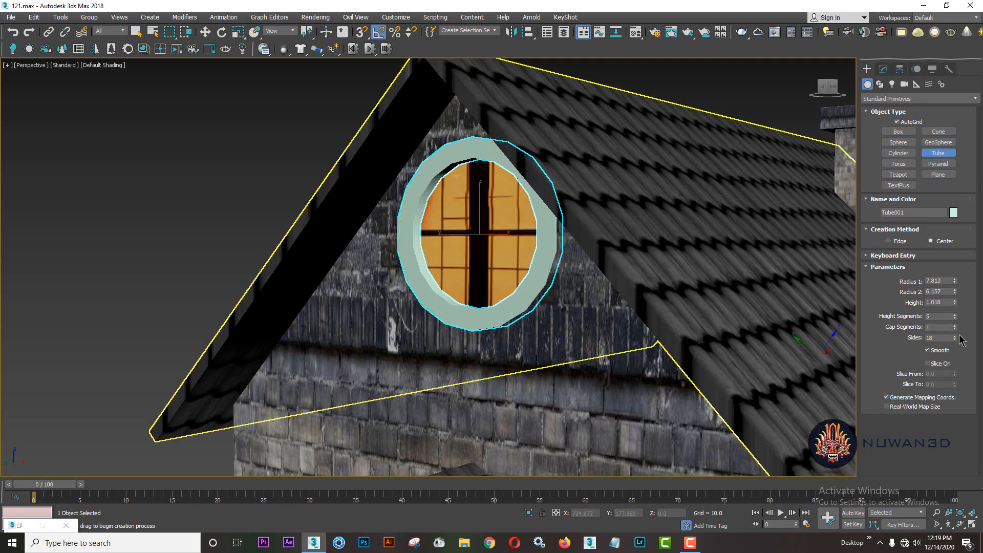
{"action": "left_click_drag", "start_coordinate": [954, 339], "coordinate": [954, 319]}
{"action": "right_click", "coordinate": [771, 321]}
{"action": "middle_click_drag", "start_coordinate": [533, 280], "coordinate": [509, 265]}
{"action": "scroll", "coordinate": [499, 260], "scroll_direction": "down", "scroll_amount": 3}
Assign the dark material from the sixth sample slot to the round window frame and close the Material Editor
{"action": "key", "text": "m"}
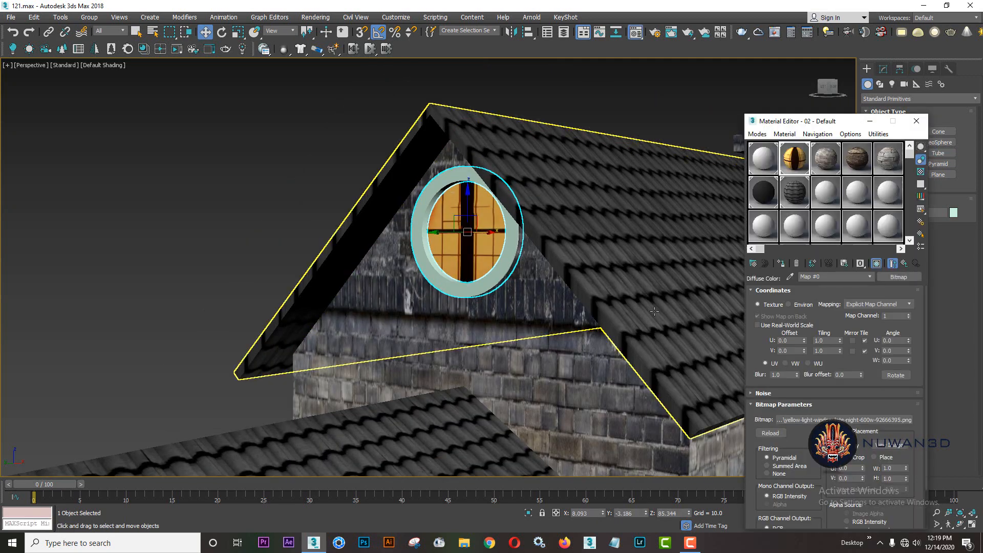
{"action": "left_click", "coordinate": [764, 192]}
{"action": "left_click", "coordinate": [781, 263]}
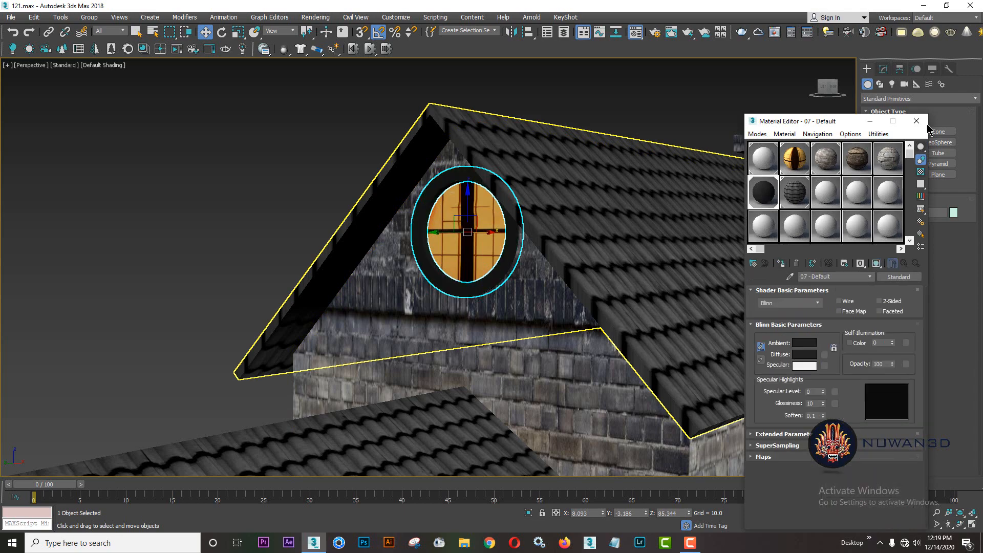
{"action": "left_click", "coordinate": [916, 121]}
With AutoGrid off, draw a box post about 2.5 by 2.25 at the side wing's front corner, rising from the ground to the eave
{"action": "scroll", "coordinate": [680, 95], "scroll_direction": "down", "scroll_amount": 5}
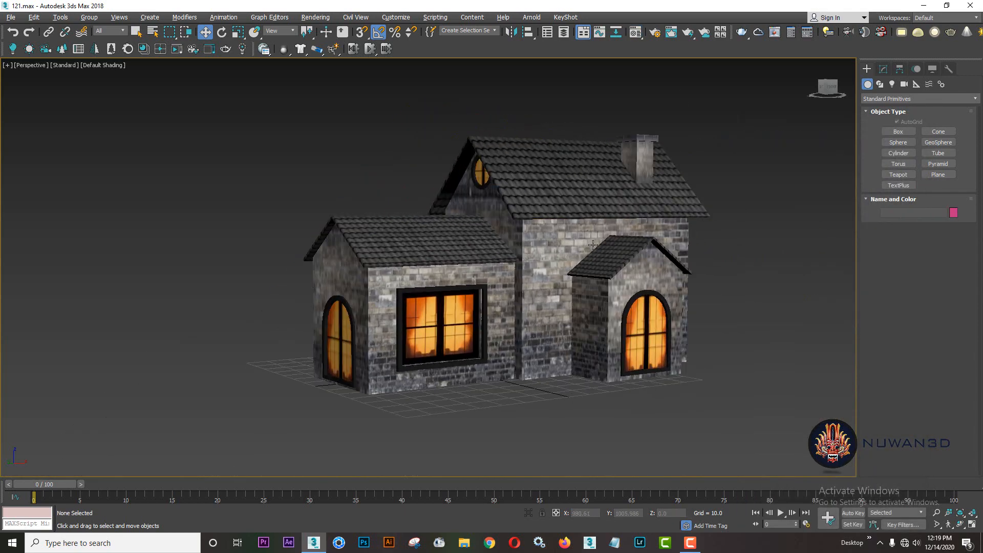
{"action": "right_click", "coordinate": [753, 238]}
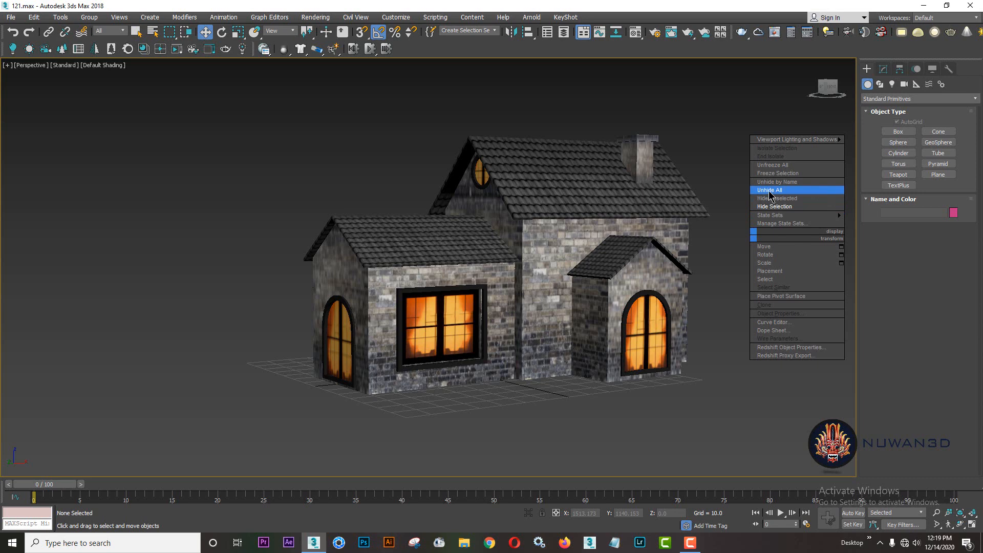
{"action": "middle_click_drag", "start_coordinate": [488, 346], "coordinate": [475, 342]}
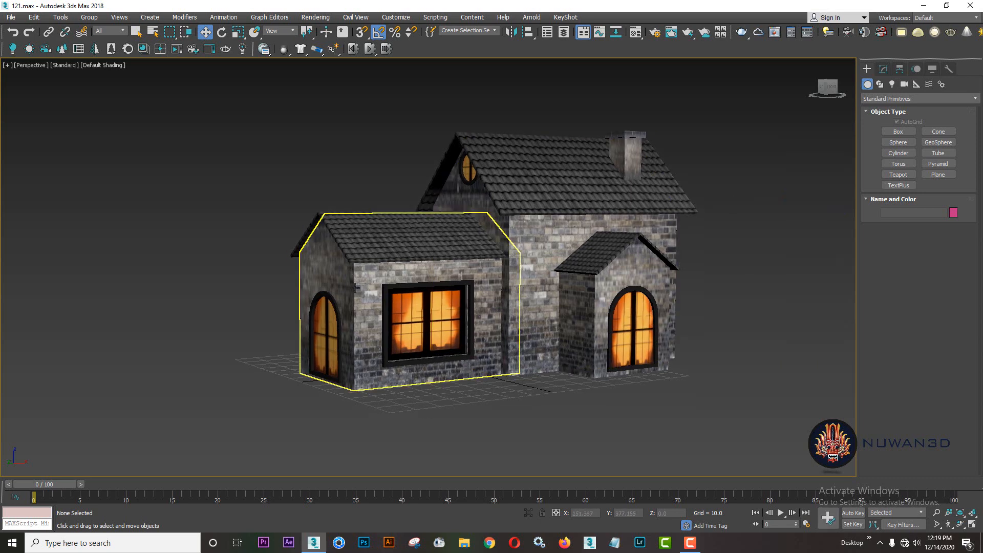
{"action": "left_click", "coordinate": [898, 131]}
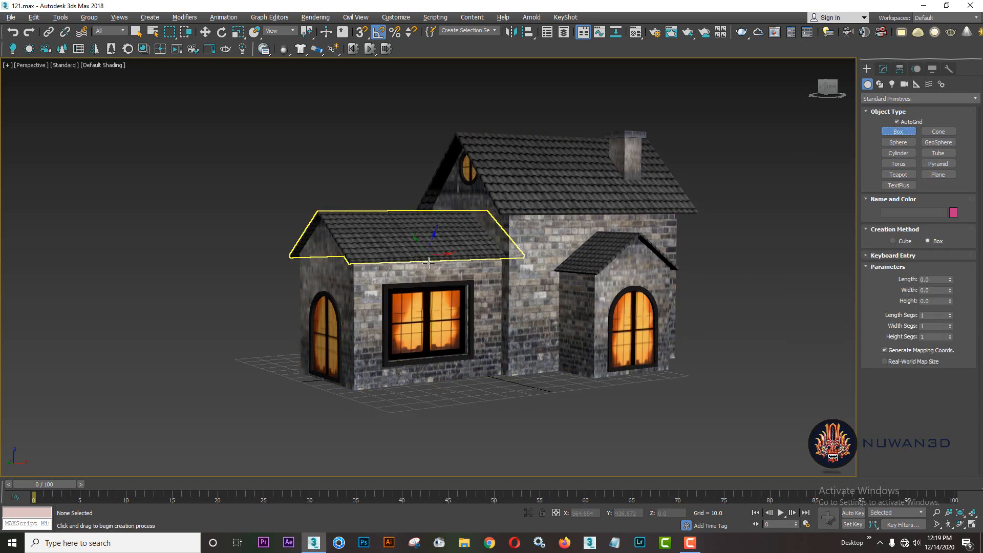
{"action": "middle_click_drag", "start_coordinate": [409, 241], "coordinate": [448, 324], "text": "alt"}
{"action": "scroll", "coordinate": [448, 324], "scroll_direction": "up", "scroll_amount": 4}
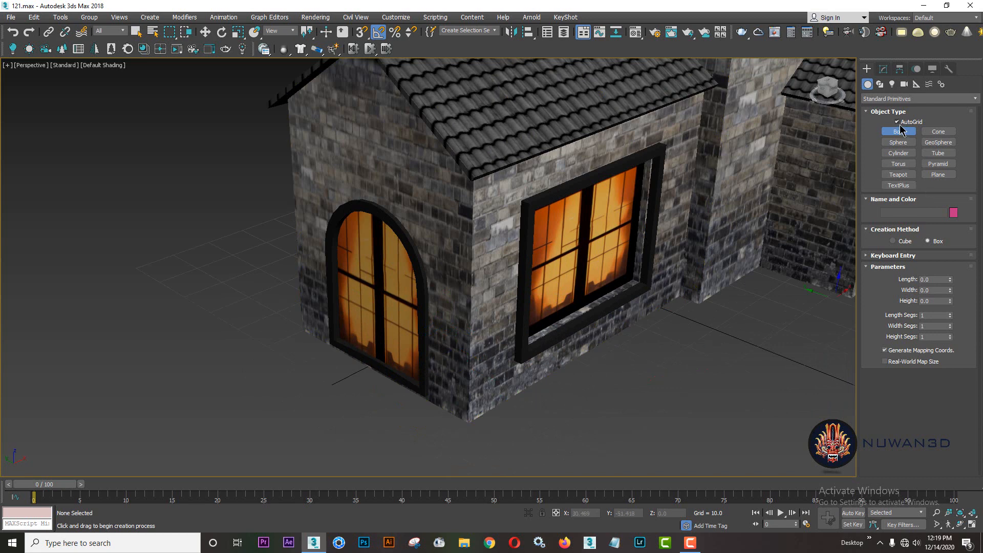
{"action": "left_click_drag", "start_coordinate": [470, 415], "coordinate": [474, 428]}
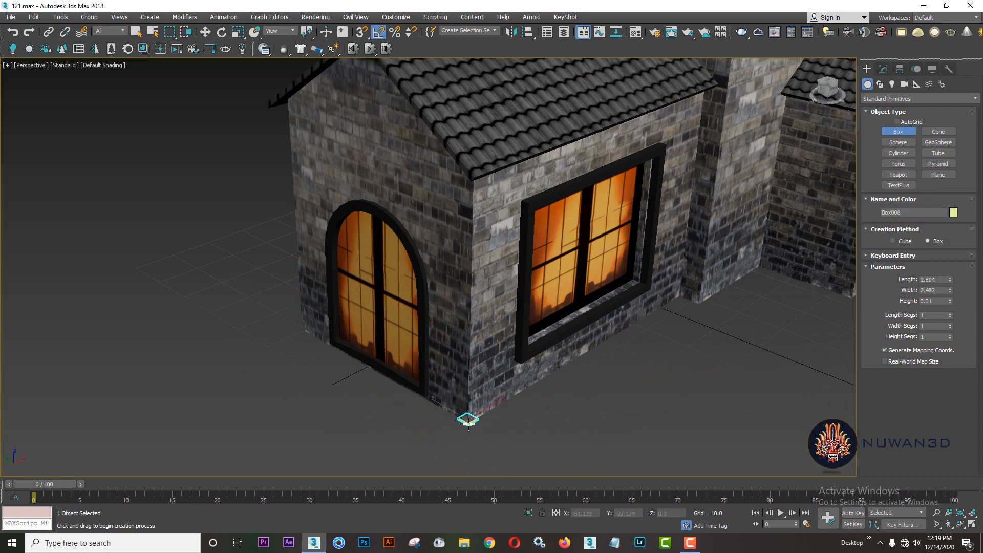
{"action": "right_click", "coordinate": [491, 148]}
{"action": "middle_click_drag", "start_coordinate": [491, 267], "coordinate": [537, 249], "text": "alt"}
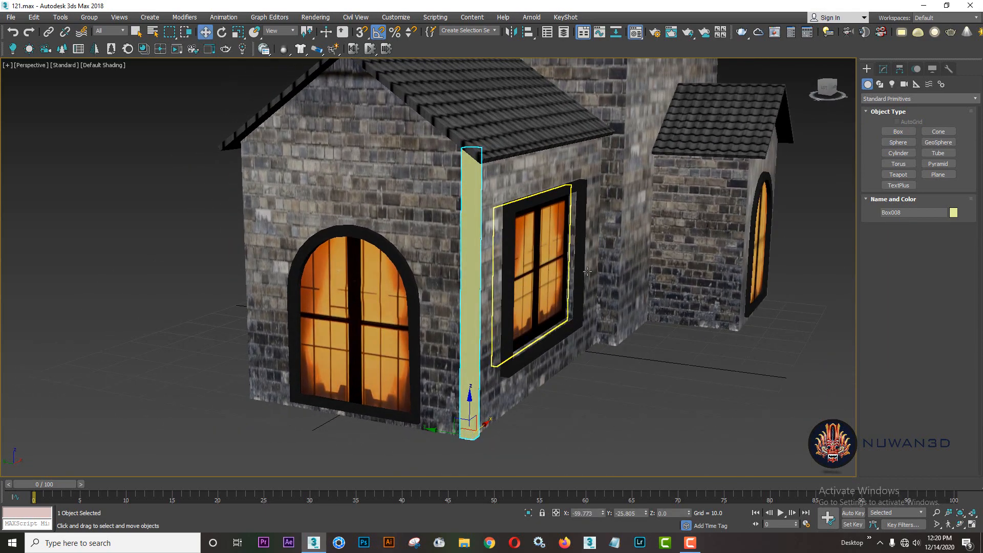
Assign the dark material to the wing's corner post and minimize the Material Editor
{"action": "key", "text": "m"}
{"action": "left_click", "coordinate": [780, 263]}
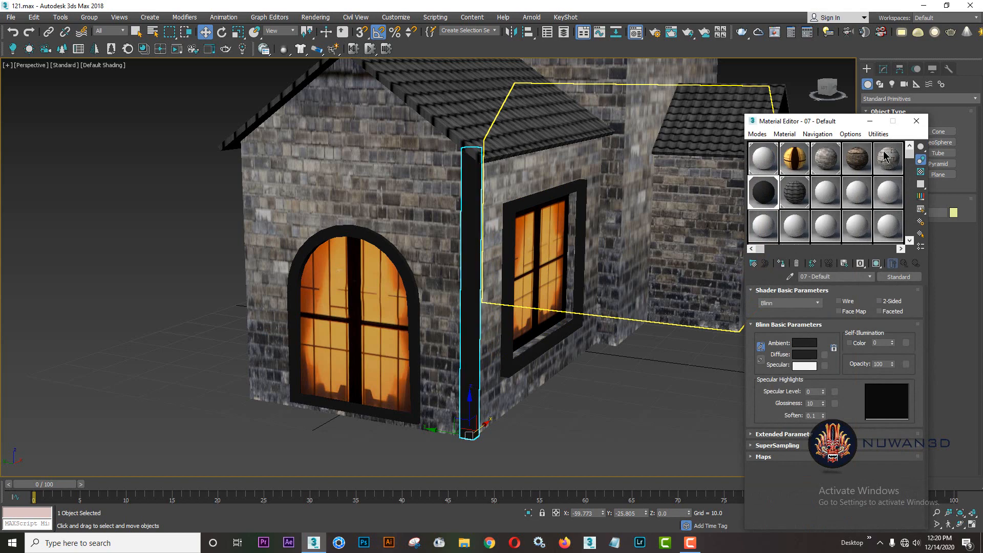
{"action": "left_click", "coordinate": [871, 121]}
Copy the post to the other corner of the wing's end wall, and copy that one to the main block's front corner beside the wing
{"action": "left_click_drag", "start_coordinate": [442, 433], "coordinate": [229, 413], "text": "shift"}
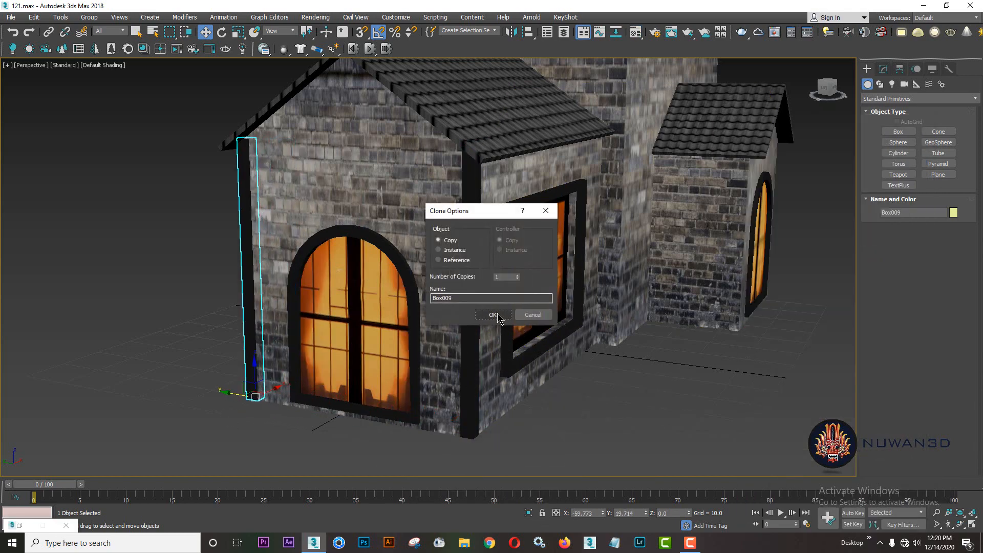
{"action": "left_click", "coordinate": [492, 314]}
{"action": "middle_click_drag", "start_coordinate": [492, 314], "coordinate": [341, 357], "text": "alt"}
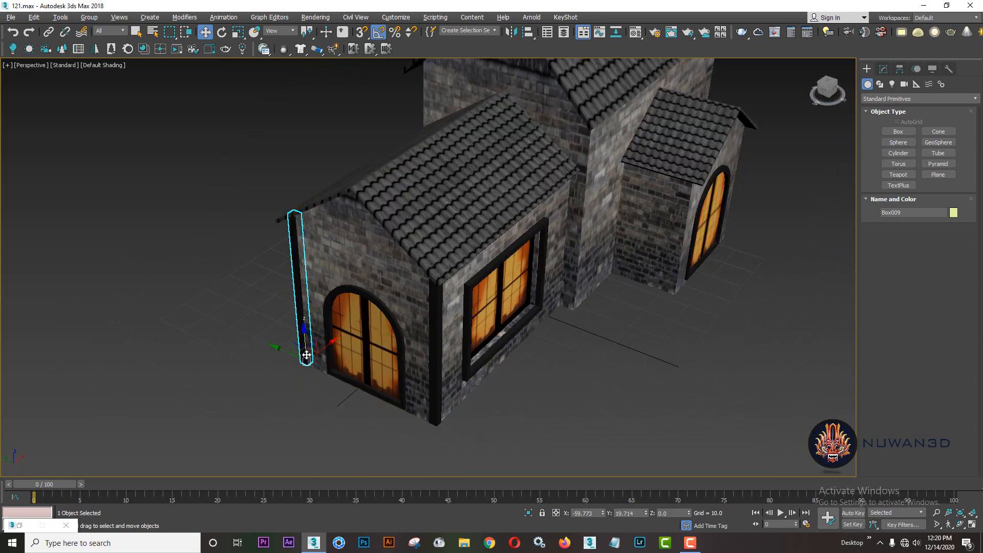
{"action": "mouse_move", "coordinate": [299, 352]}
{"action": "left_mouse_down", "text": "shift"}
{"action": "mouse_move", "coordinate": [502, 367]}
{"action": "mouse_move", "coordinate": [566, 297]}
{"action": "mouse_move", "coordinate": [559, 307]}
{"action": "left_mouse_up", "text": "shift"}
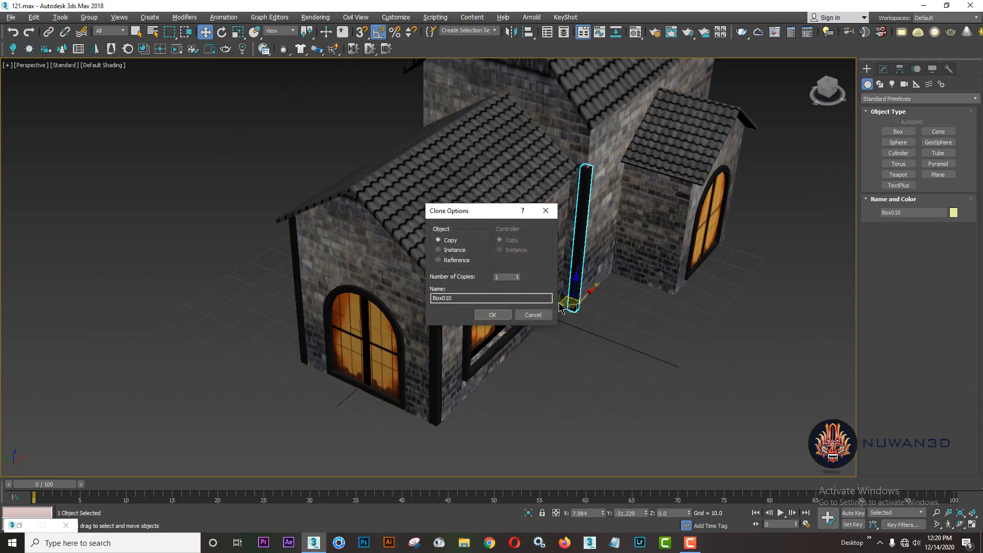
{"action": "left_click", "coordinate": [506, 317]}
Raise the height of the post on the main block's front corner to about 67.9 so it reaches the main roof
{"action": "key", "text": "z"}
{"action": "scroll", "coordinate": [597, 340], "scroll_direction": "down", "scroll_amount": 3}
{"action": "middle_click_drag", "start_coordinate": [597, 340], "coordinate": [576, 311], "text": "alt"}
{"action": "scroll", "coordinate": [576, 312], "scroll_direction": "down", "scroll_amount": 3}
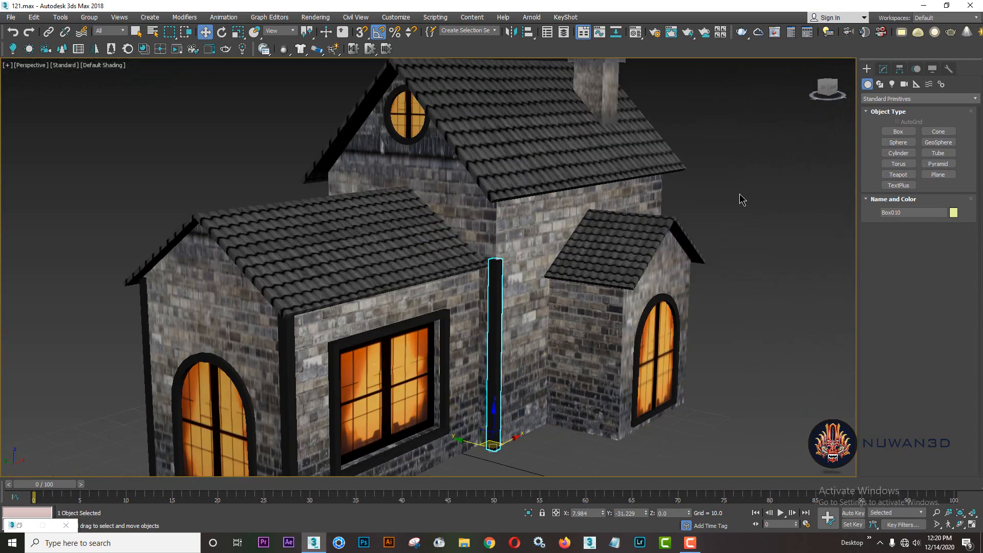
{"action": "middle_click_drag", "start_coordinate": [686, 178], "coordinate": [649, 210], "text": "alt"}
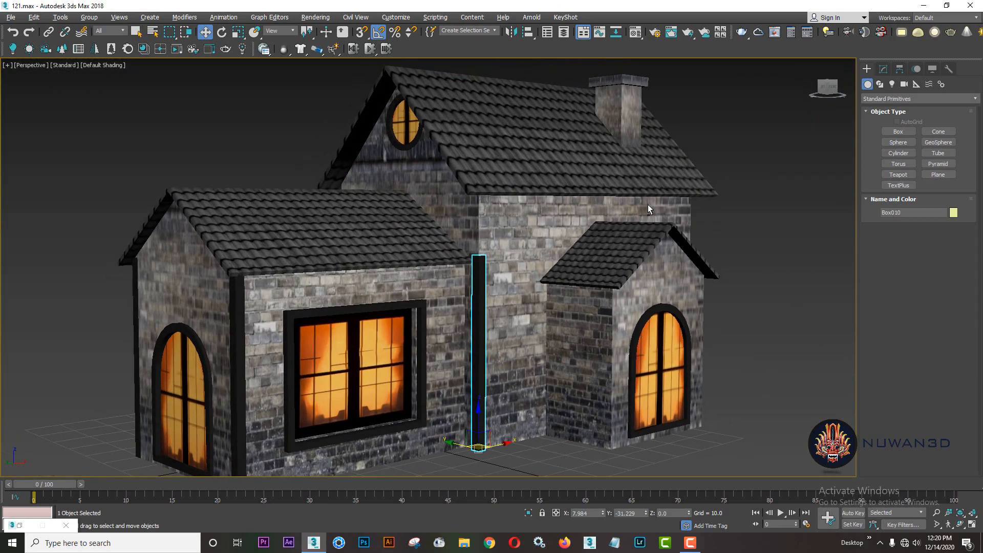
{"action": "left_click", "coordinate": [883, 69]}
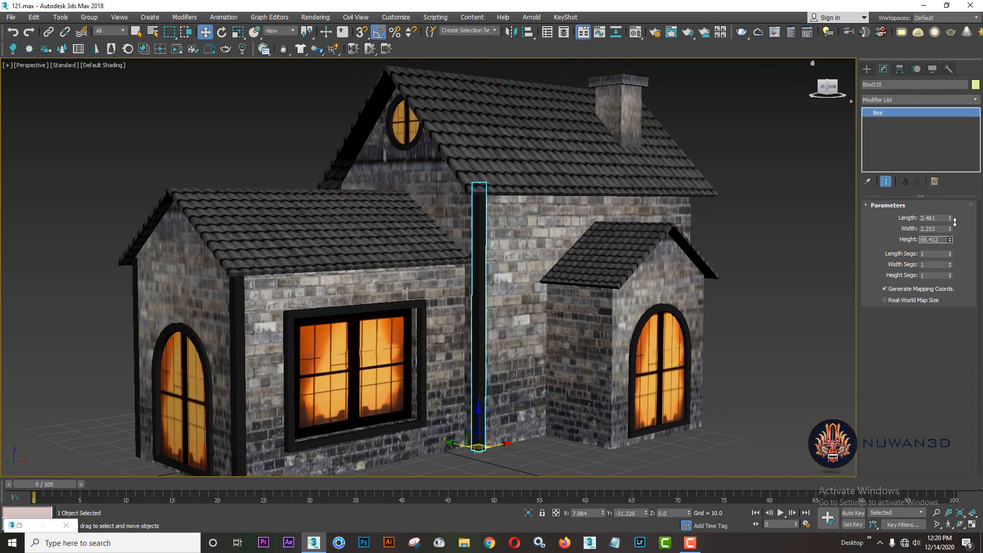
Copy the tall post to the main block's back corner on the wing side
{"action": "middle_click_drag", "start_coordinate": [461, 333], "coordinate": [552, 378], "text": "alt"}
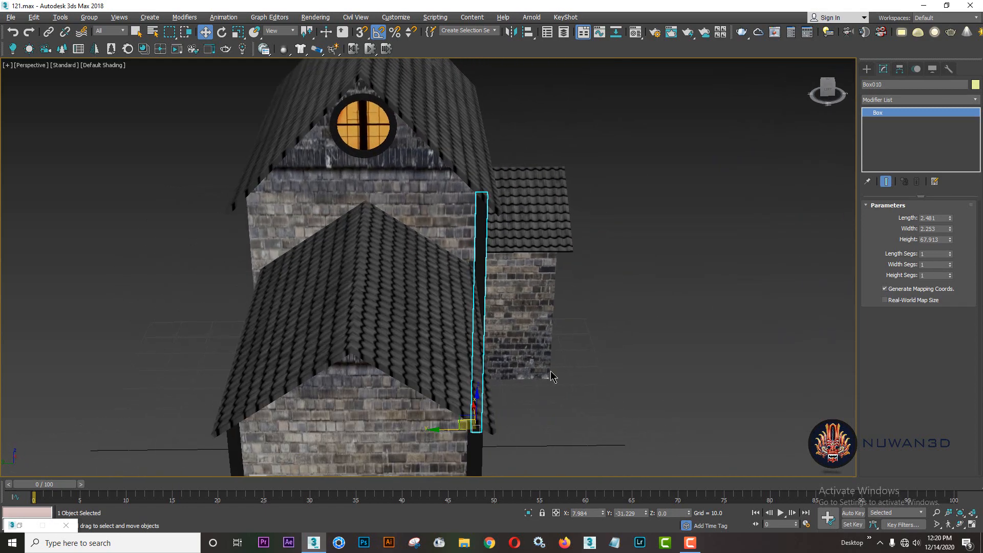
{"action": "middle_click_drag", "start_coordinate": [496, 405], "coordinate": [619, 326]}
{"action": "left_click_drag", "start_coordinate": [553, 368], "coordinate": [345, 367], "text": "shift"}
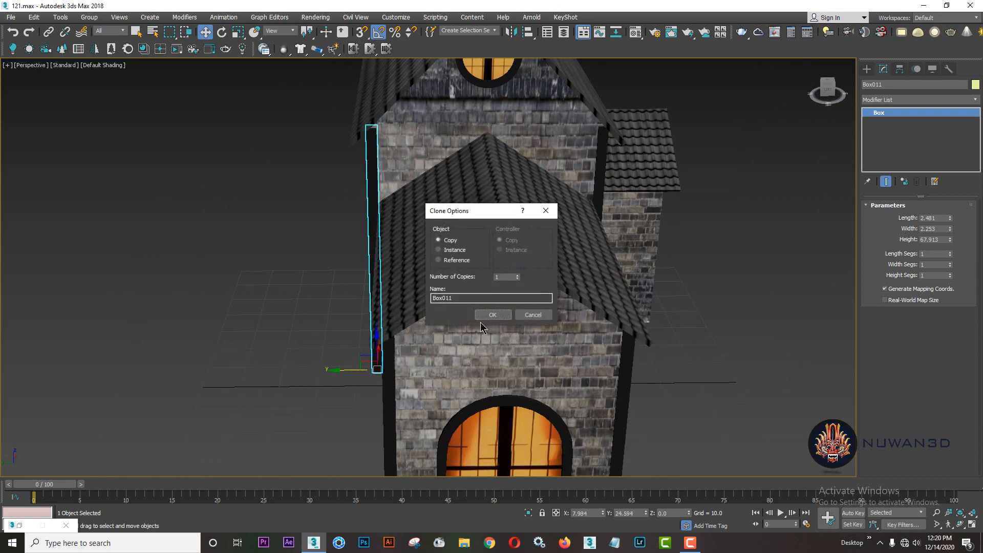
{"action": "left_click", "coordinate": [491, 314]}
Select both tall corner posts on the main block's wing side and copy them to the two corners of its opposite end
{"action": "scroll", "coordinate": [532, 311], "scroll_direction": "up", "scroll_amount": 5}
{"action": "scroll", "coordinate": [531, 311], "scroll_direction": "down", "scroll_amount": 3}
{"action": "middle_click_drag", "start_coordinate": [496, 308], "coordinate": [447, 307]}
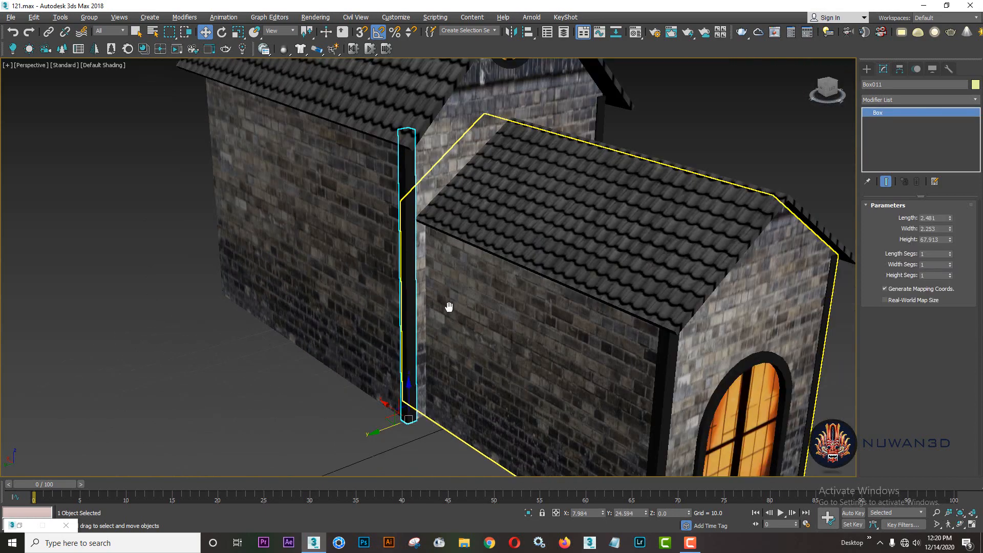
{"action": "scroll", "coordinate": [445, 309], "scroll_direction": "down", "scroll_amount": 3}
{"action": "middle_click_drag", "start_coordinate": [670, 287], "coordinate": [436, 289], "text": "alt"}
{"action": "left_click", "coordinate": [484, 280], "text": "ctrl"}
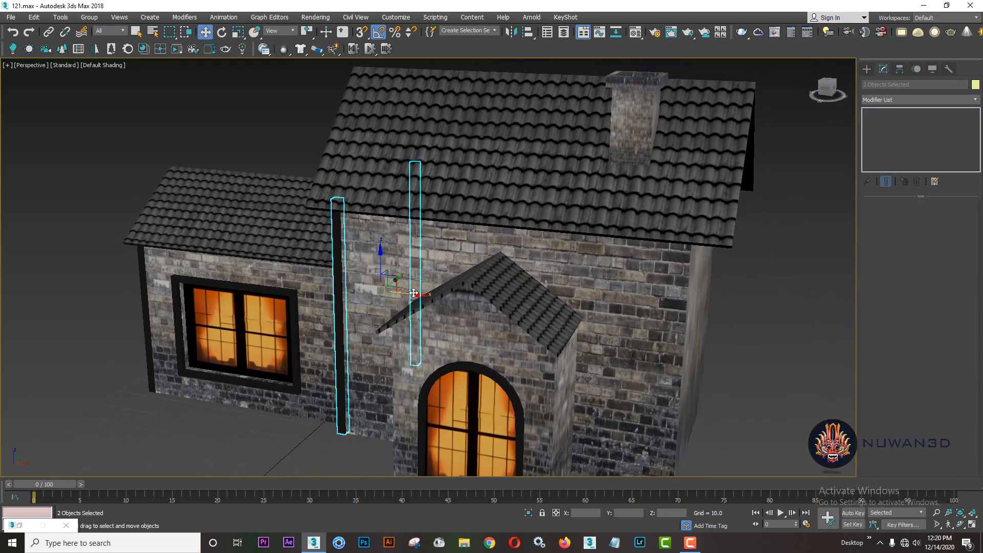
{"action": "mouse_move", "coordinate": [437, 290]}
{"action": "left_mouse_down"}
{"action": "mouse_move", "coordinate": [569, 315]}
{"action": "mouse_move", "coordinate": [725, 371]}
{"action": "left_mouse_up"}
{"action": "left_click", "coordinate": [508, 315]}
{"action": "mouse_move", "coordinate": [646, 274]}
{"action": "middle_mouse_down"}
{"action": "mouse_move", "coordinate": [649, 246]}
{"action": "mouse_move", "coordinate": [676, 357]}
{"action": "middle_mouse_up"}
{"action": "scroll", "coordinate": [649, 246], "scroll_direction": "down", "scroll_amount": 3}
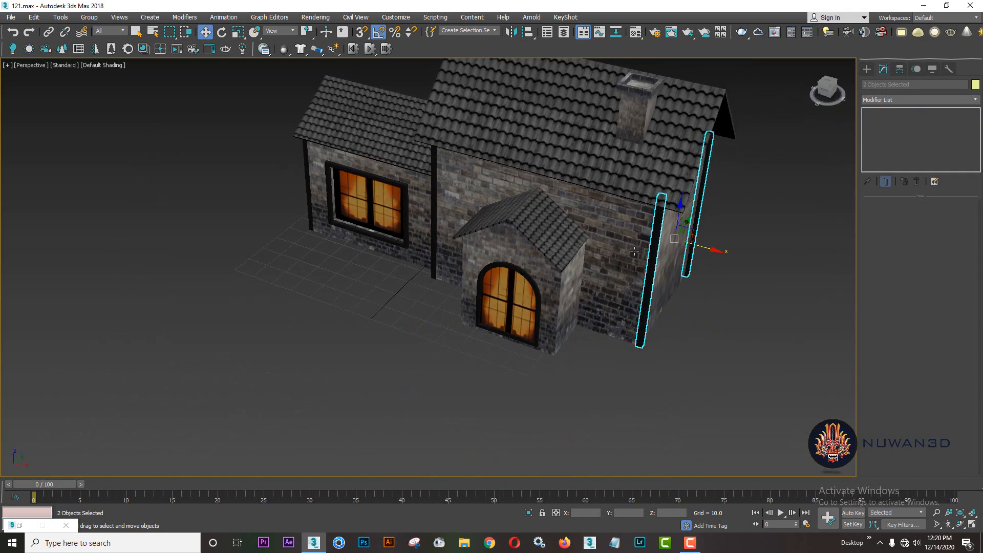
{"action": "left_click", "coordinate": [677, 358]}
Copy the main block's front corner post to the porch's near front corner and reduce the copy's height to about 43.5
{"action": "left_click", "coordinate": [643, 341]}
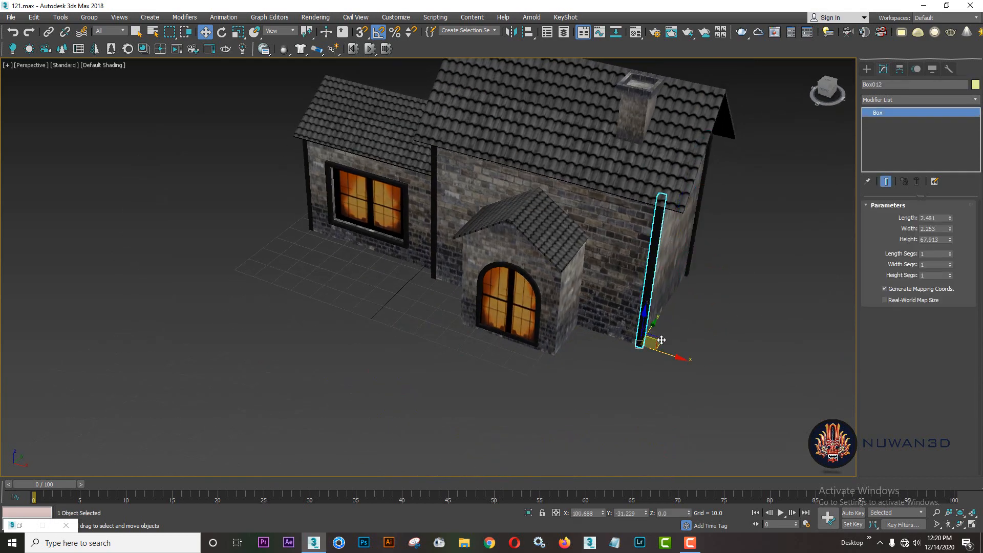
{"action": "left_click_drag", "start_coordinate": [662, 340], "coordinate": [573, 345], "text": "shift"}
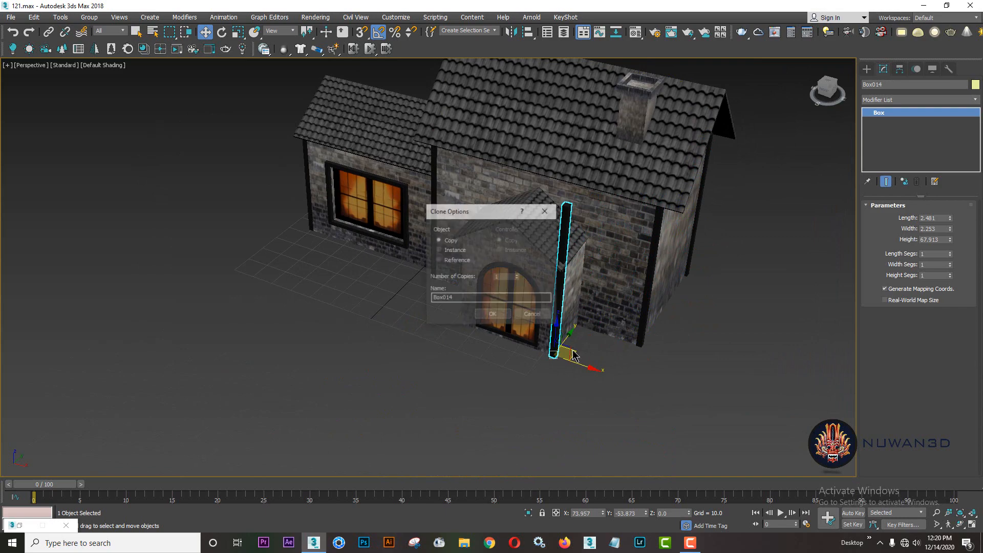
{"action": "left_click", "coordinate": [494, 311]}
{"action": "key", "text": "z"}
{"action": "mouse_move", "coordinate": [595, 276]}
{"action": "middle_mouse_down", "text": "alt"}
{"action": "mouse_move", "coordinate": [571, 258]}
{"action": "mouse_move", "coordinate": [614, 258]}
{"action": "middle_mouse_up", "text": "alt"}
{"action": "scroll", "coordinate": [571, 258], "scroll_direction": "down", "scroll_amount": 2}
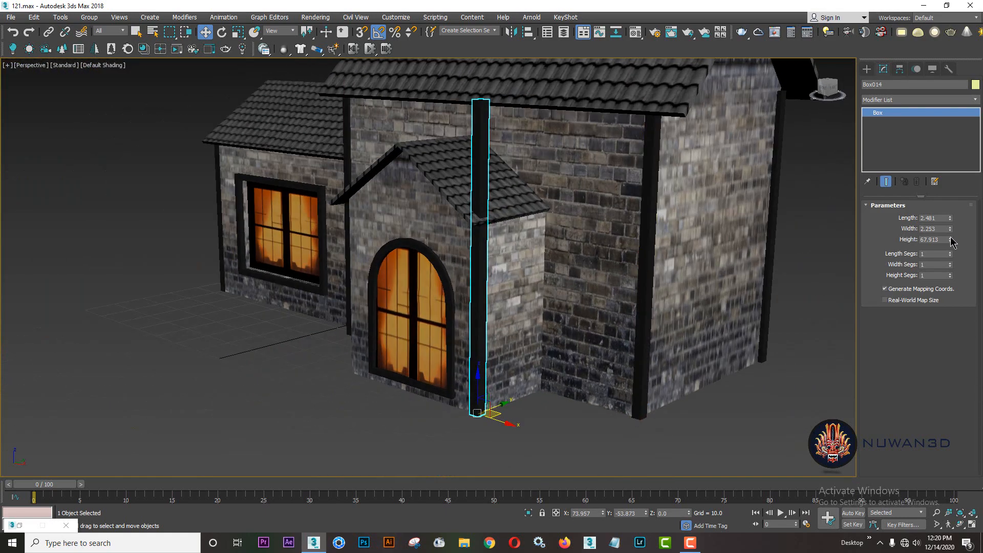
{"action": "left_click_drag", "start_coordinate": [951, 241], "coordinate": [955, 256]}
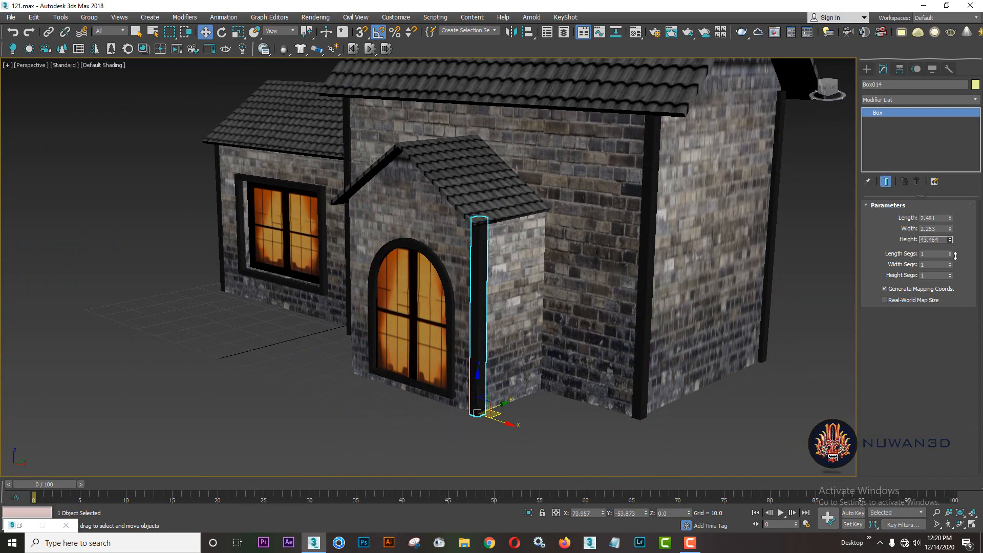
Copy the shortened porch post to the other front corner of the porch, across the arched window
{"action": "middle_click_drag", "start_coordinate": [514, 352], "coordinate": [612, 377], "text": "alt"}
{"action": "scroll", "coordinate": [596, 383], "scroll_direction": "up", "scroll_amount": 3}
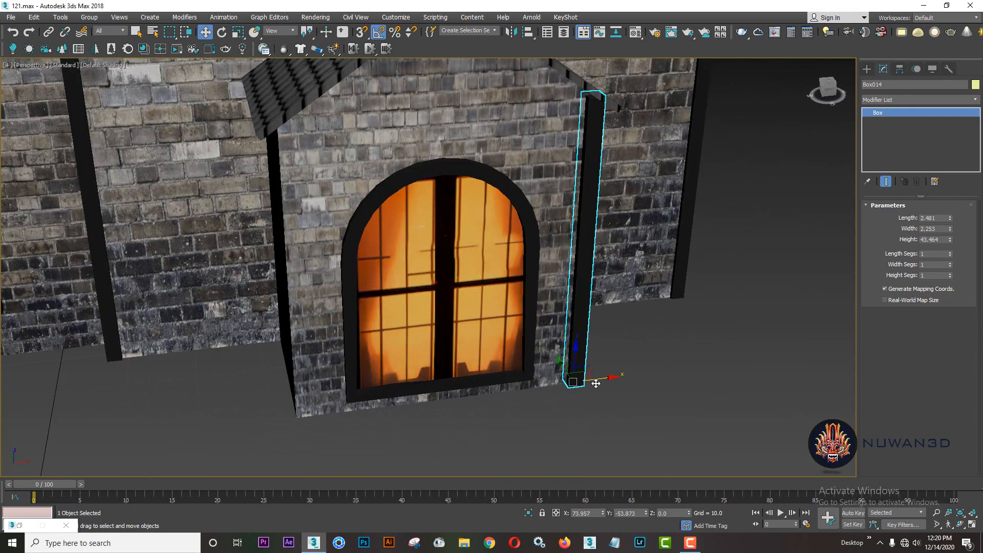
{"action": "left_click_drag", "start_coordinate": [596, 378], "coordinate": [327, 413], "text": "shift"}
{"action": "left_click", "coordinate": [493, 316]}
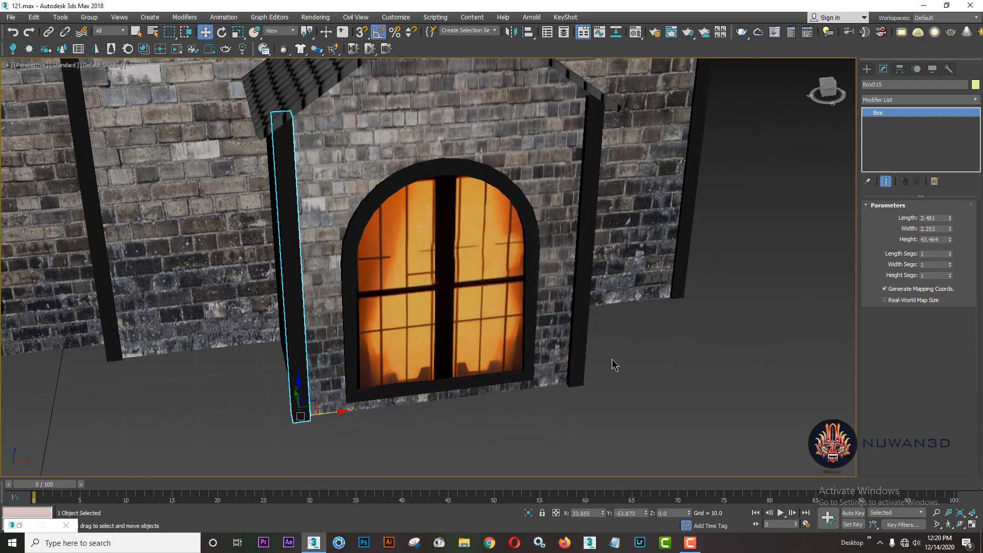
{"action": "left_click", "coordinate": [612, 363]}
Examine the whole house from several angles to check the corner posts on the wing, main block and porch
{"action": "key", "text": "z"}
{"action": "middle_click_drag", "start_coordinate": [583, 362], "coordinate": [639, 351], "text": "alt"}
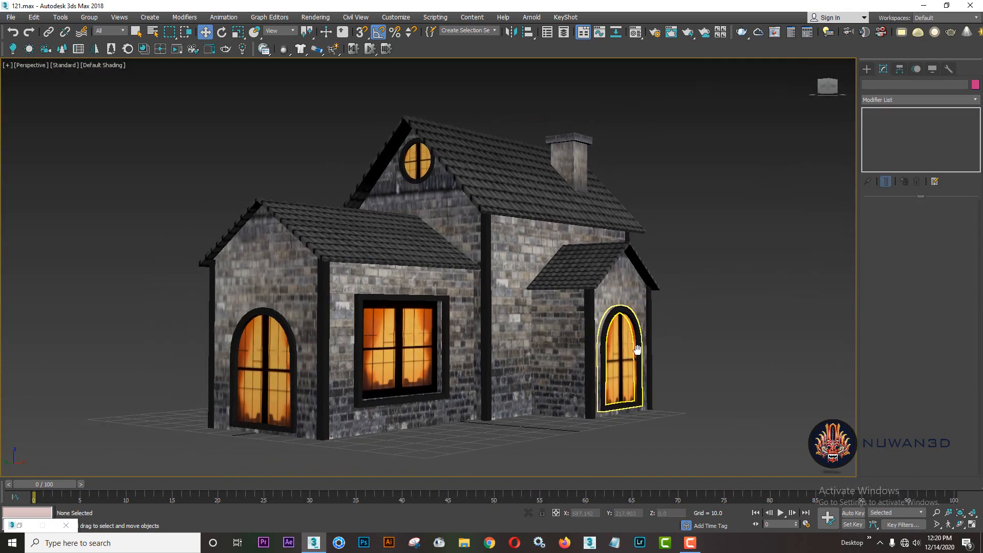
{"action": "key", "text": "shift+z"}
{"action": "key", "text": "shift+z"}
{"action": "key", "text": "shift+z"}
{"action": "key", "text": "shift+z"}
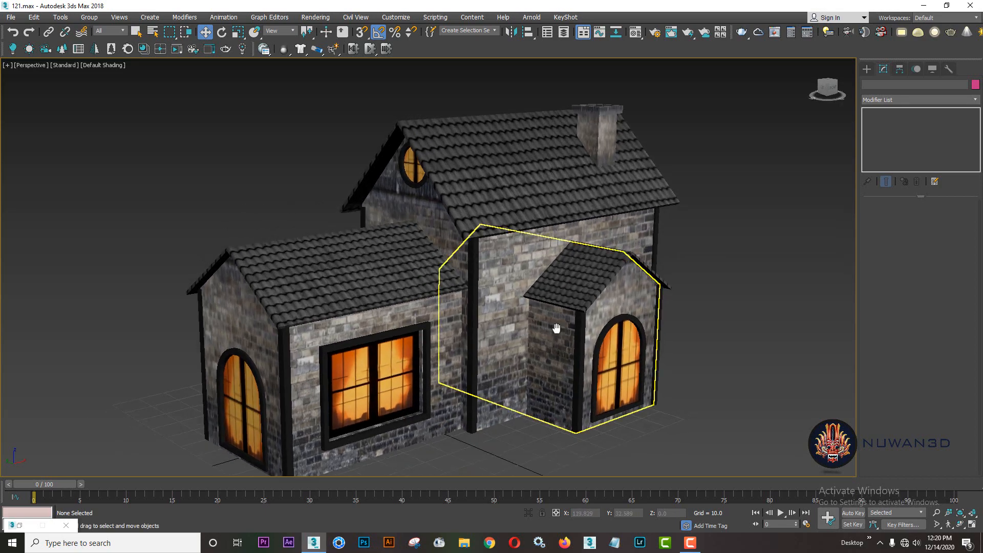
{"action": "key", "text": "shift+z"}
{"action": "key", "text": "shift+z"}
{"action": "key", "text": "shift+z"}
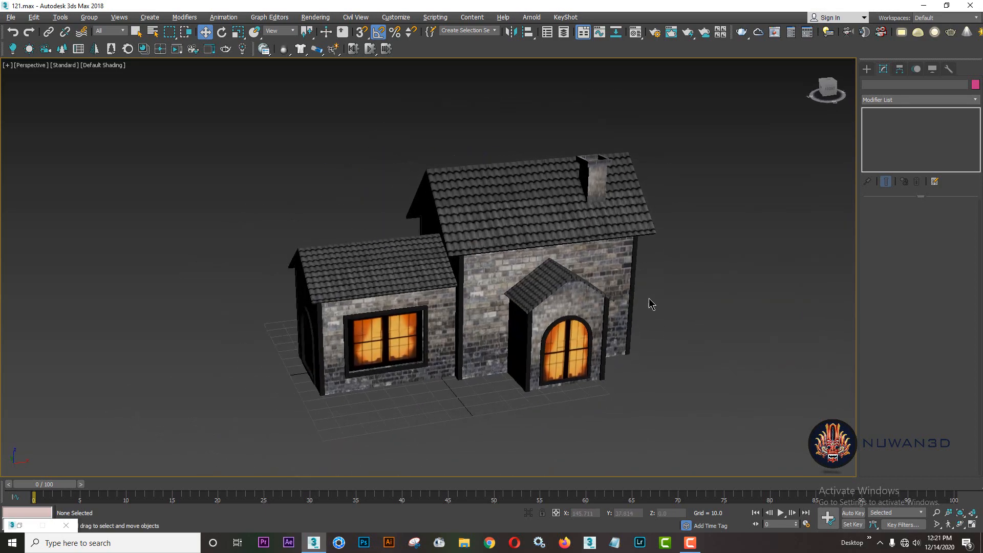
Unhide all objects and delete the two pink boxes and the two green arched blocks in front of the windows
{"action": "right_click", "coordinate": [662, 287]}
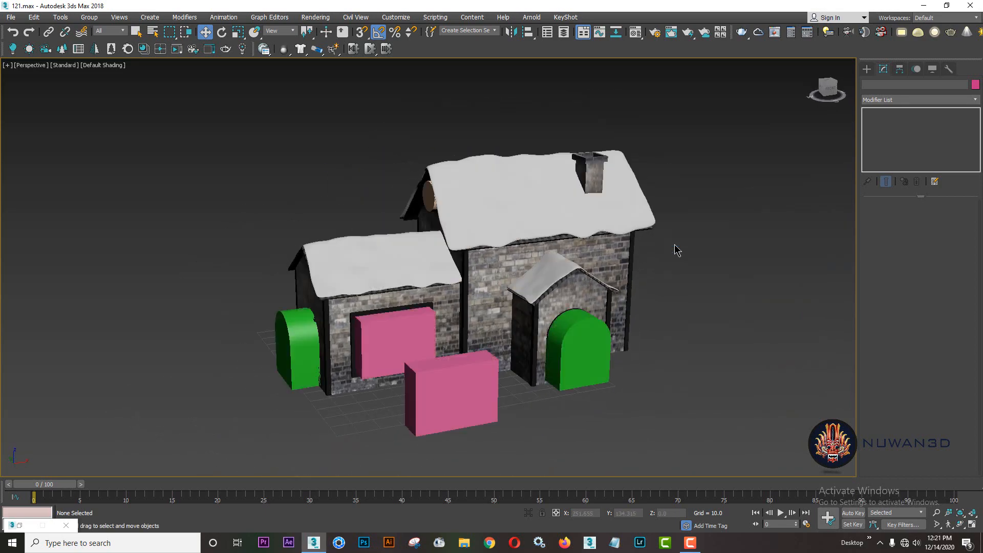
{"action": "key", "text": "shift+z"}
{"action": "key", "text": "shift+z"}
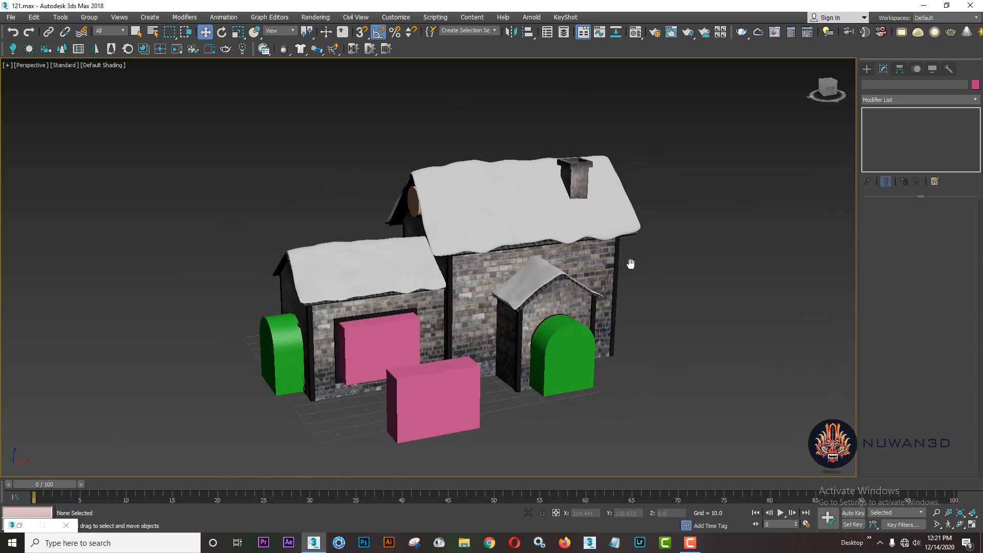
{"action": "left_click", "coordinate": [340, 393]}
{"action": "key", "text": "Delete"}
{"action": "left_click", "coordinate": [479, 393]}
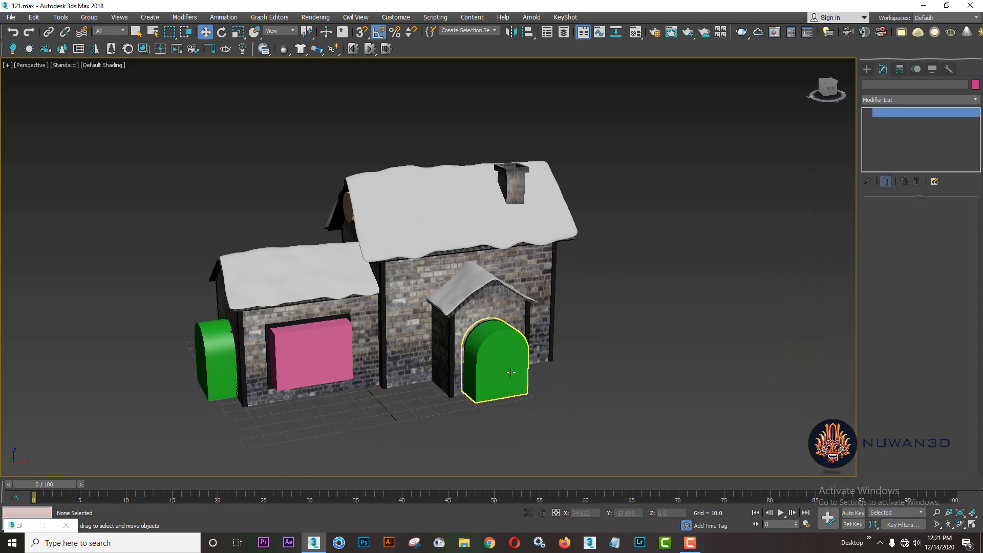
{"action": "key", "text": "Delete"}
{"action": "left_click", "coordinate": [312, 346]}
{"action": "key", "text": "Delete"}
{"action": "left_click", "coordinate": [217, 359]}
{"action": "key", "text": "Delete"}
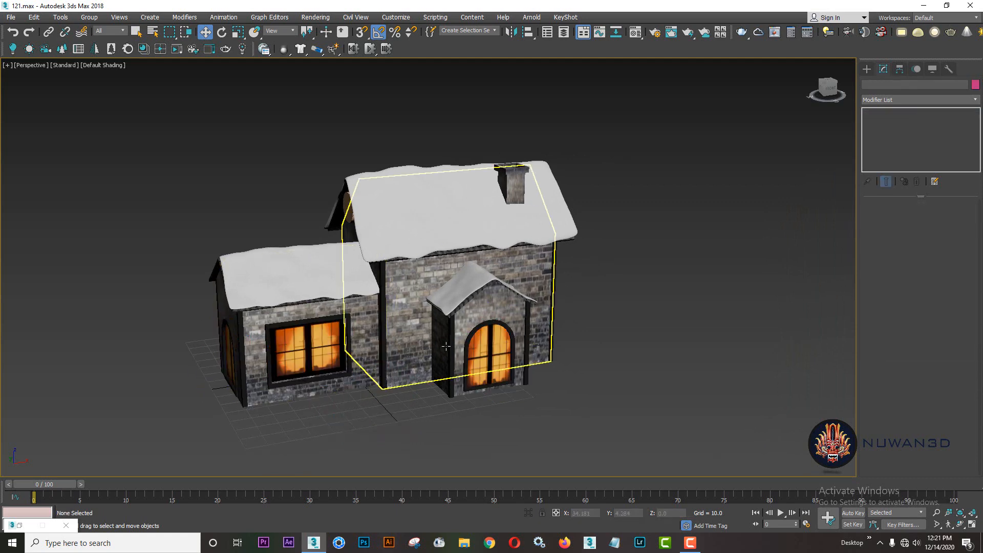
Delete the cylinder covering the round window in the main block's gable
{"action": "key", "text": "shift+z"}
{"action": "key", "text": "shift+z"}
{"action": "key", "text": "shift+z"}
{"action": "middle_click_drag", "start_coordinate": [578, 292], "coordinate": [618, 295], "text": "alt"}
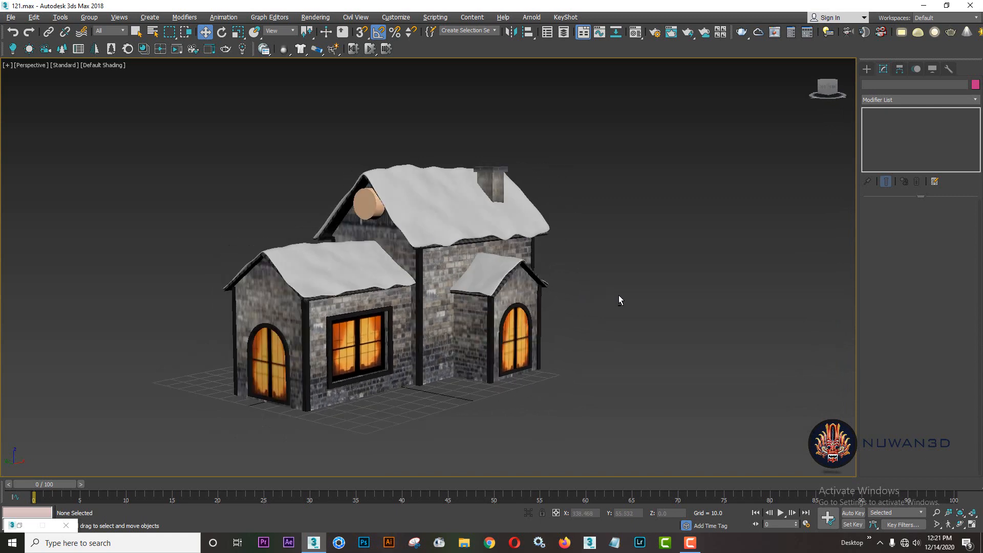
{"action": "left_click", "coordinate": [367, 209]}
{"action": "key", "text": "Delete"}
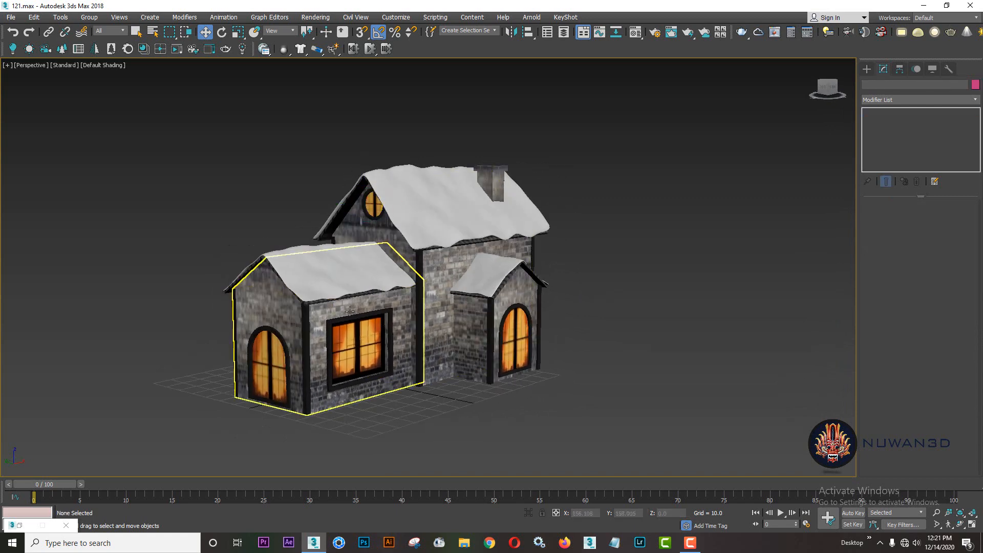
Select all the objects of the house and convert them to Editable Poly
{"action": "scroll", "coordinate": [357, 307], "scroll_direction": "up", "scroll_amount": 2}
{"action": "left_click", "coordinate": [289, 293]}
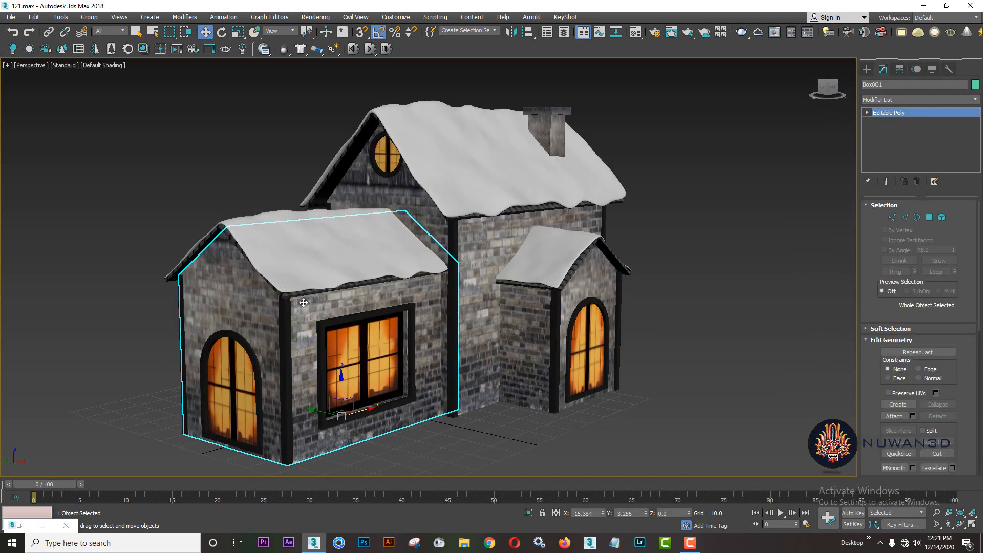
{"action": "middle_click_drag", "start_coordinate": [299, 306], "coordinate": [350, 302]}
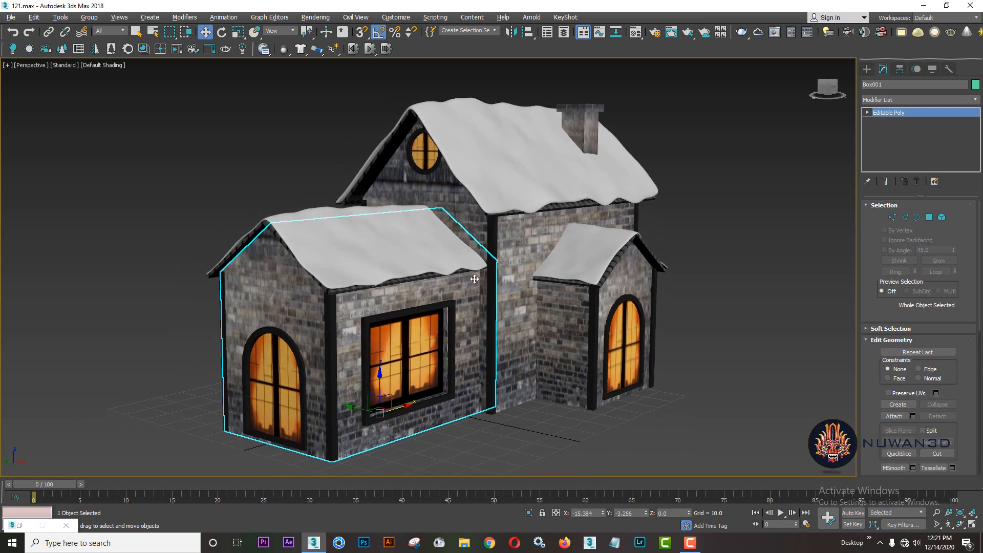
{"action": "scroll", "coordinate": [474, 279], "scroll_direction": "up", "scroll_amount": 4}
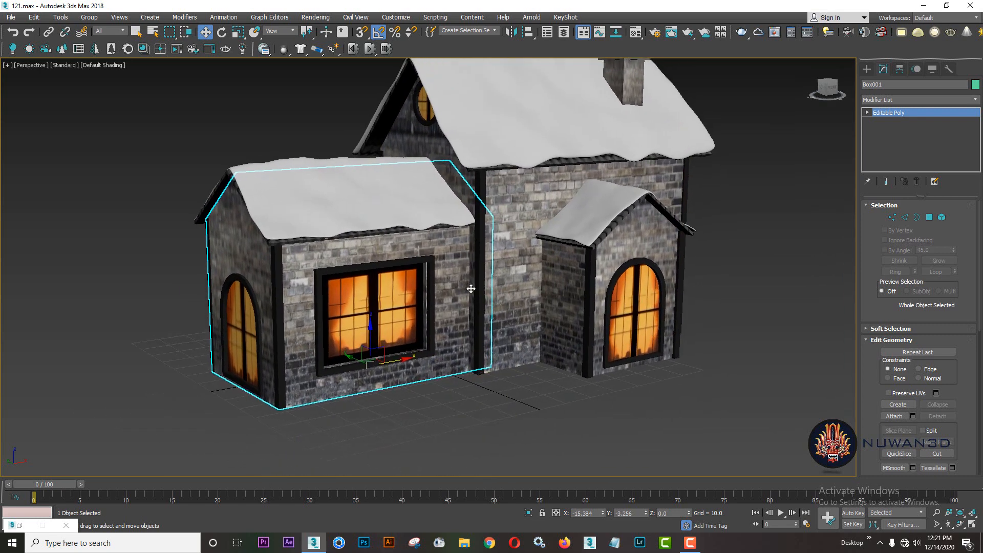
{"action": "scroll", "coordinate": [402, 283], "scroll_direction": "down", "scroll_amount": 3}
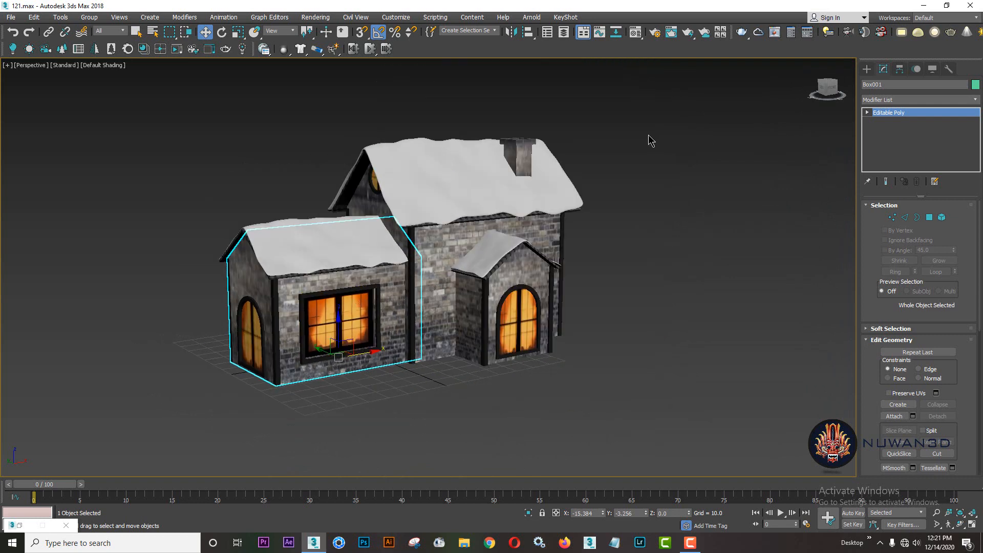
{"action": "left_click_drag", "start_coordinate": [200, 451], "coordinate": [225, 435]}
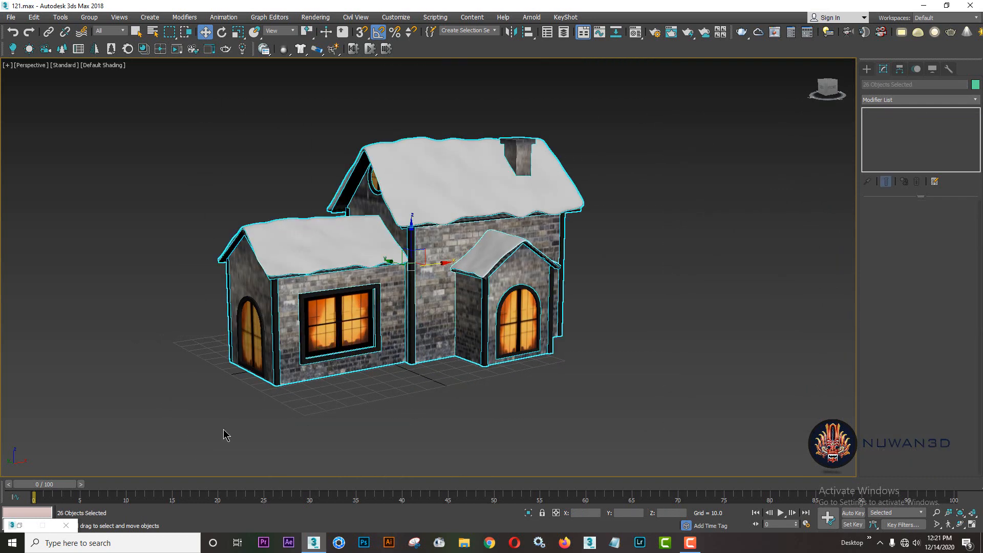
{"action": "right_click", "coordinate": [433, 218]}
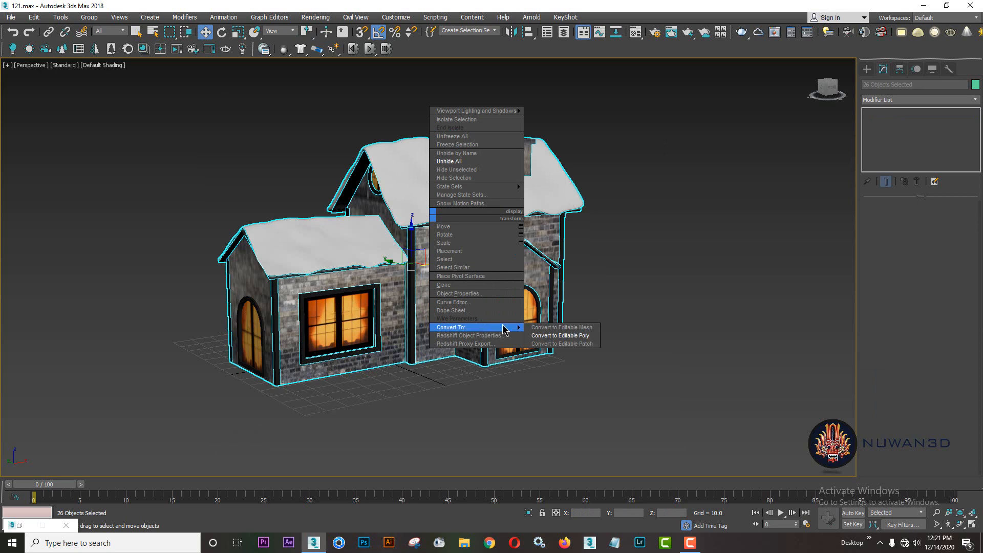
{"action": "left_click", "coordinate": [533, 336]}
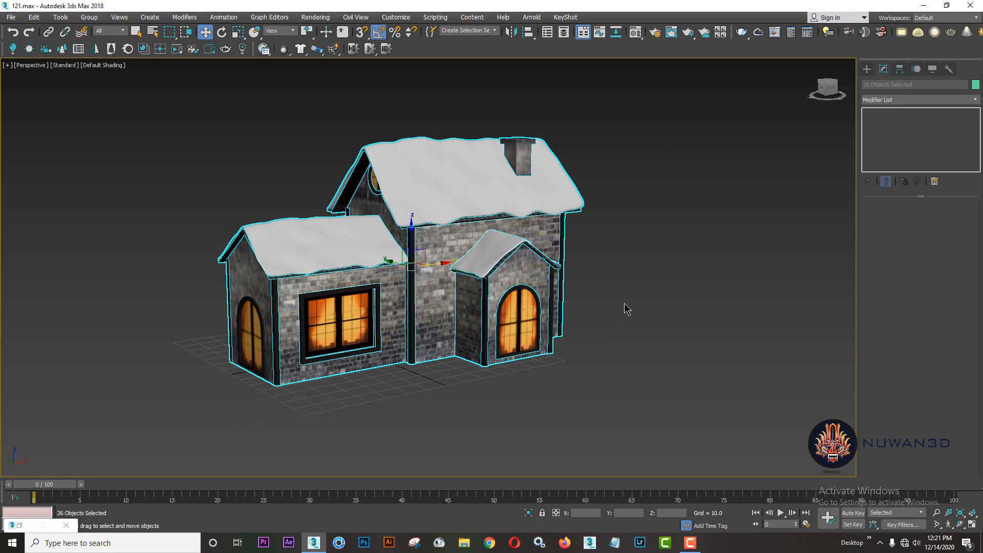
{"action": "left_click", "coordinate": [624, 305]}
{"action": "scroll", "coordinate": [301, 339], "scroll_direction": "up", "scroll_amount": 5}
{"action": "left_click", "coordinate": [313, 306]}
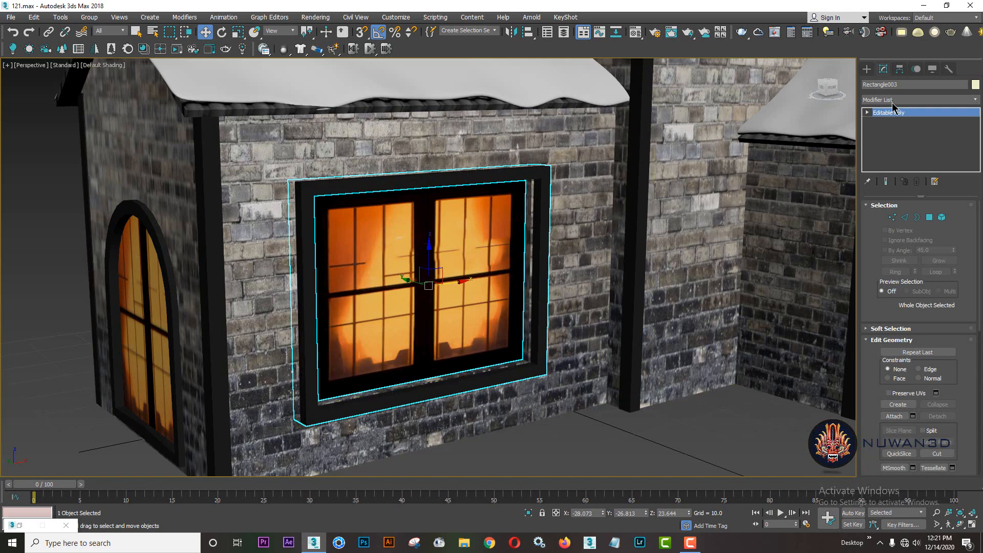
{"action": "middle_click_drag", "start_coordinate": [396, 176], "coordinate": [426, 207]}
{"action": "scroll", "coordinate": [398, 203], "scroll_direction": "down", "scroll_amount": 4}
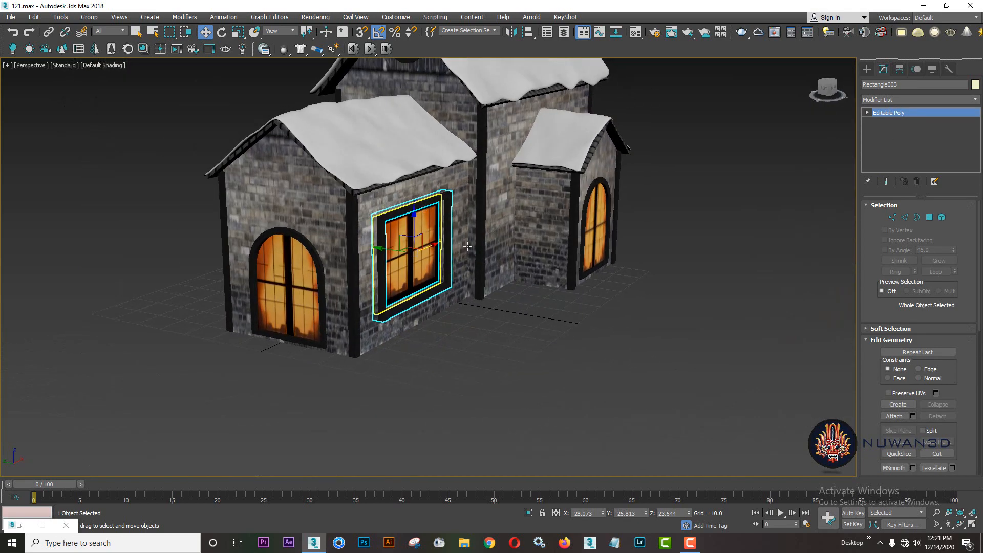
{"action": "middle_click_drag", "start_coordinate": [628, 274], "coordinate": [573, 272], "text": "alt"}
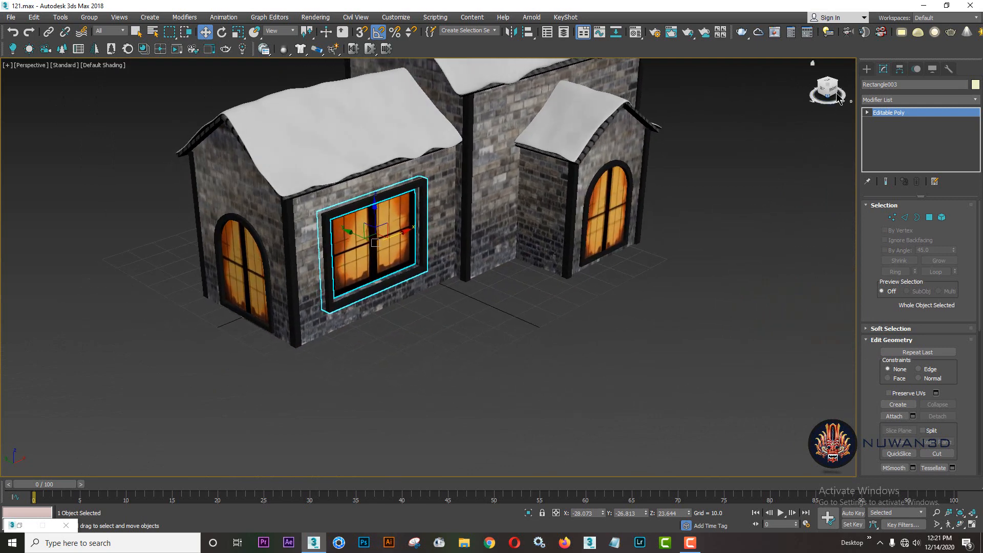
{"action": "left_click", "coordinate": [865, 70]}
Select the entire house, combine its objects into one group and move the group off the grid's centre
{"action": "scroll", "coordinate": [518, 312], "scroll_direction": "down", "scroll_amount": 8}
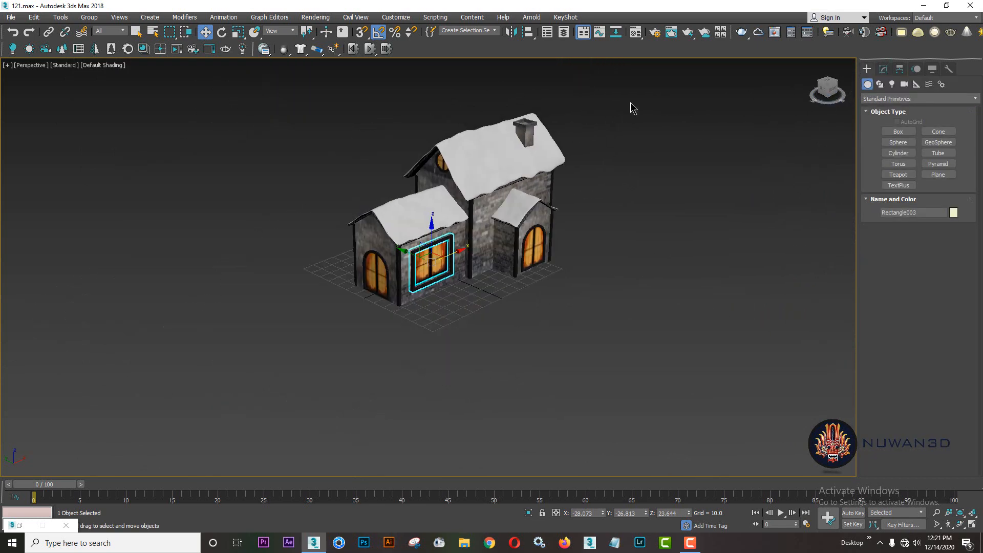
{"action": "left_click_drag", "start_coordinate": [632, 105], "coordinate": [245, 391]}
{"action": "left_click", "coordinate": [97, 19]}
{"action": "left_click", "coordinate": [105, 29]}
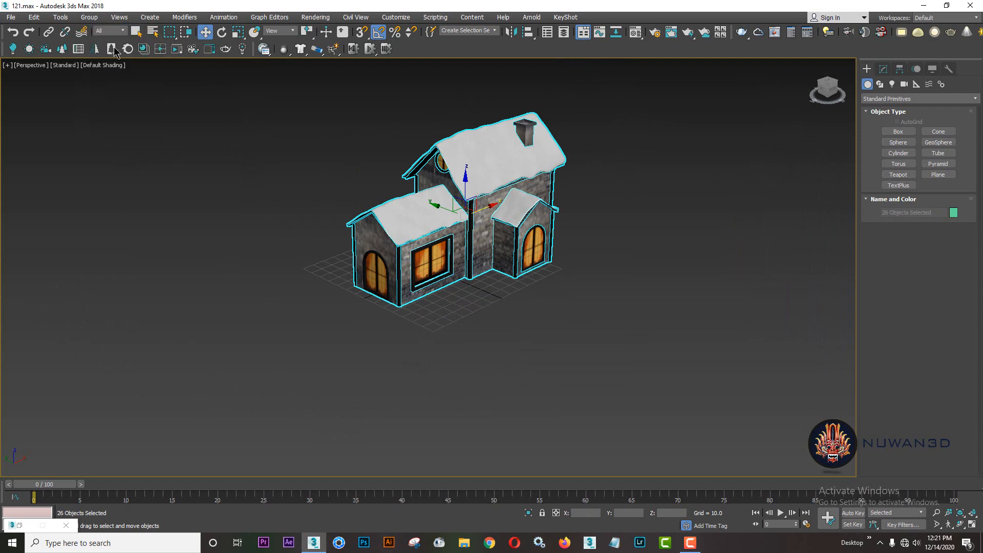
{"action": "left_click", "coordinate": [497, 285]}
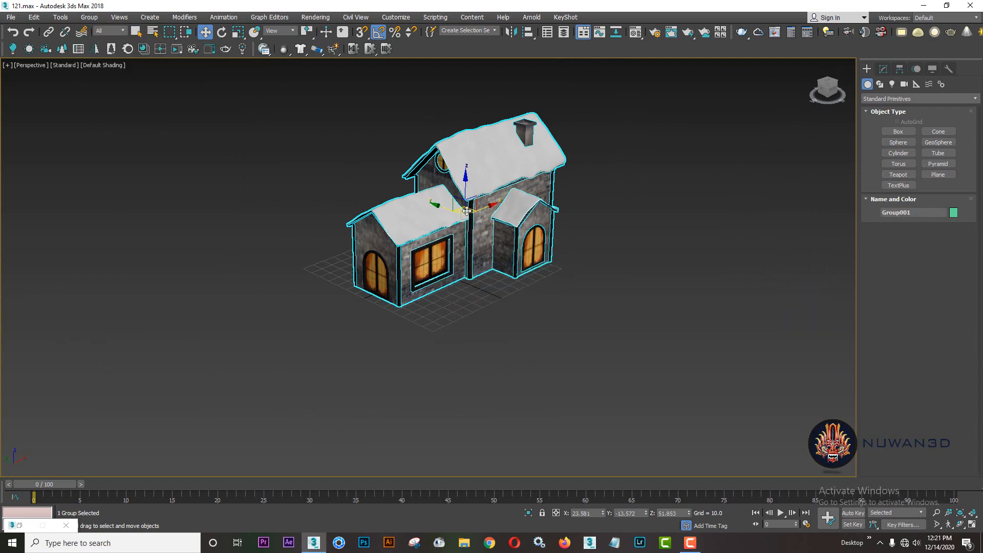
{"action": "left_click_drag", "start_coordinate": [467, 210], "coordinate": [291, 226]}
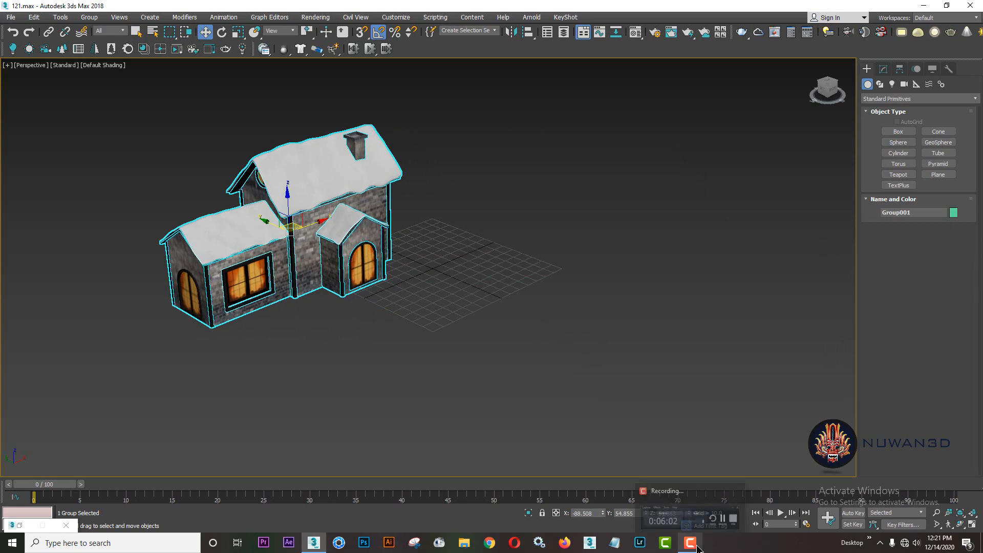
{"action": "left_click", "coordinate": [690, 509]}
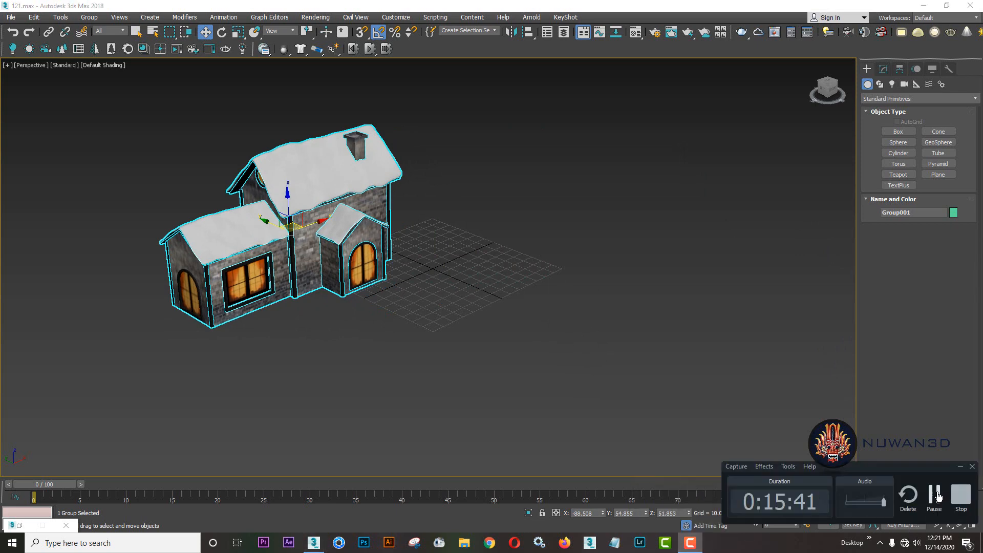